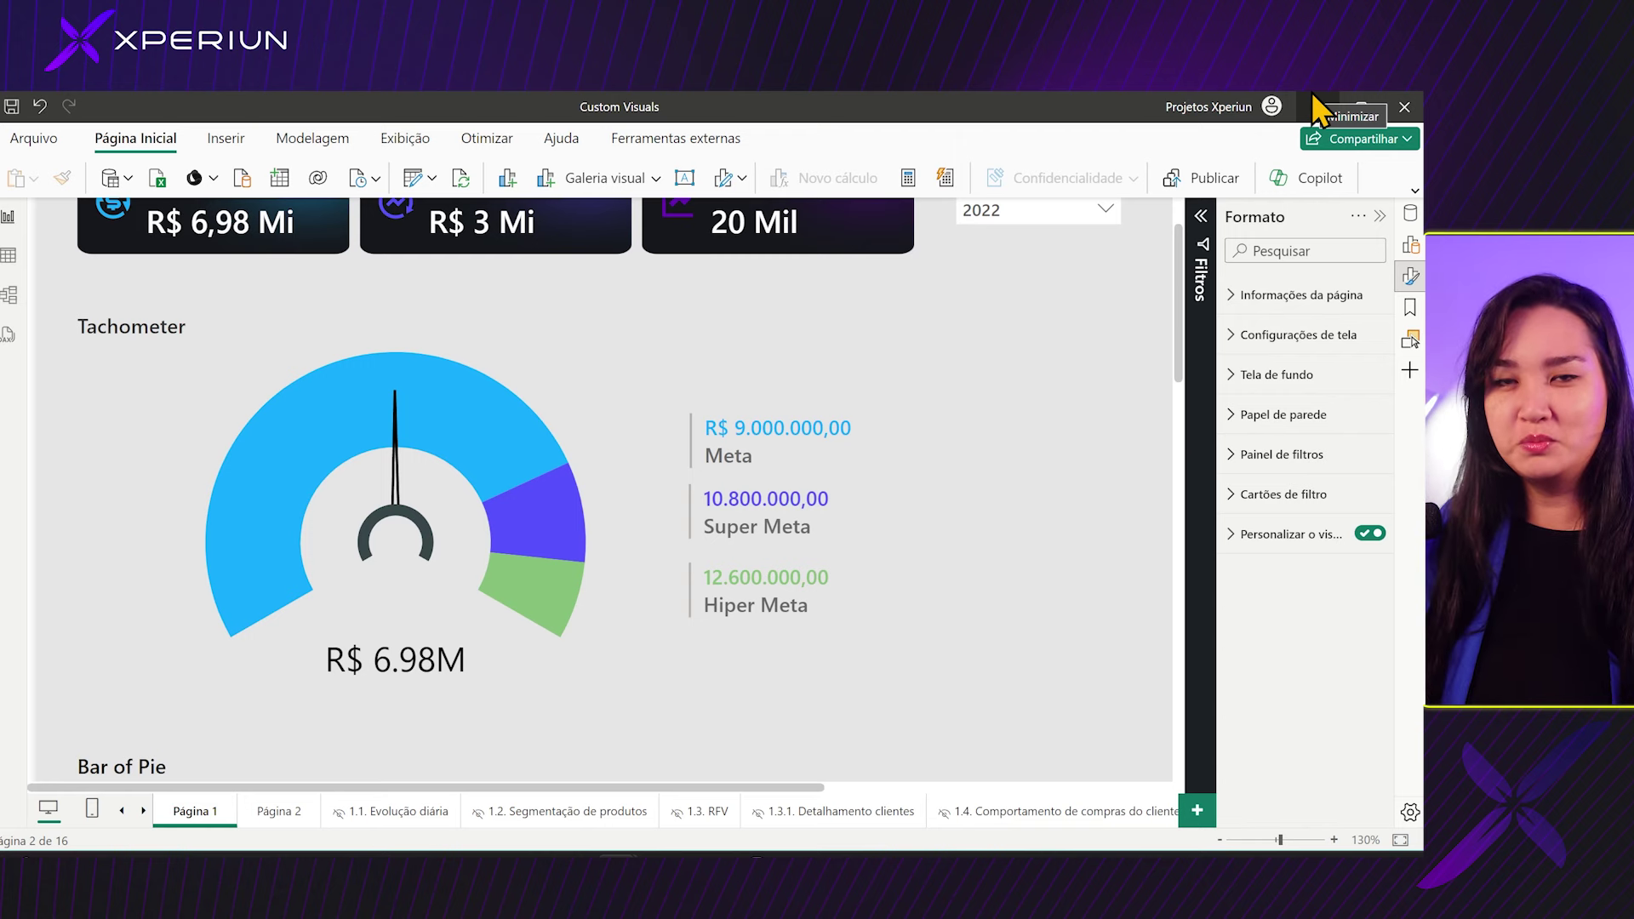
Step: Select the Tachometer gauge showing R$ 6.98M to show its ranges, gauge axis and target settings
{"action": "left_click", "coordinate": [129, 336]}
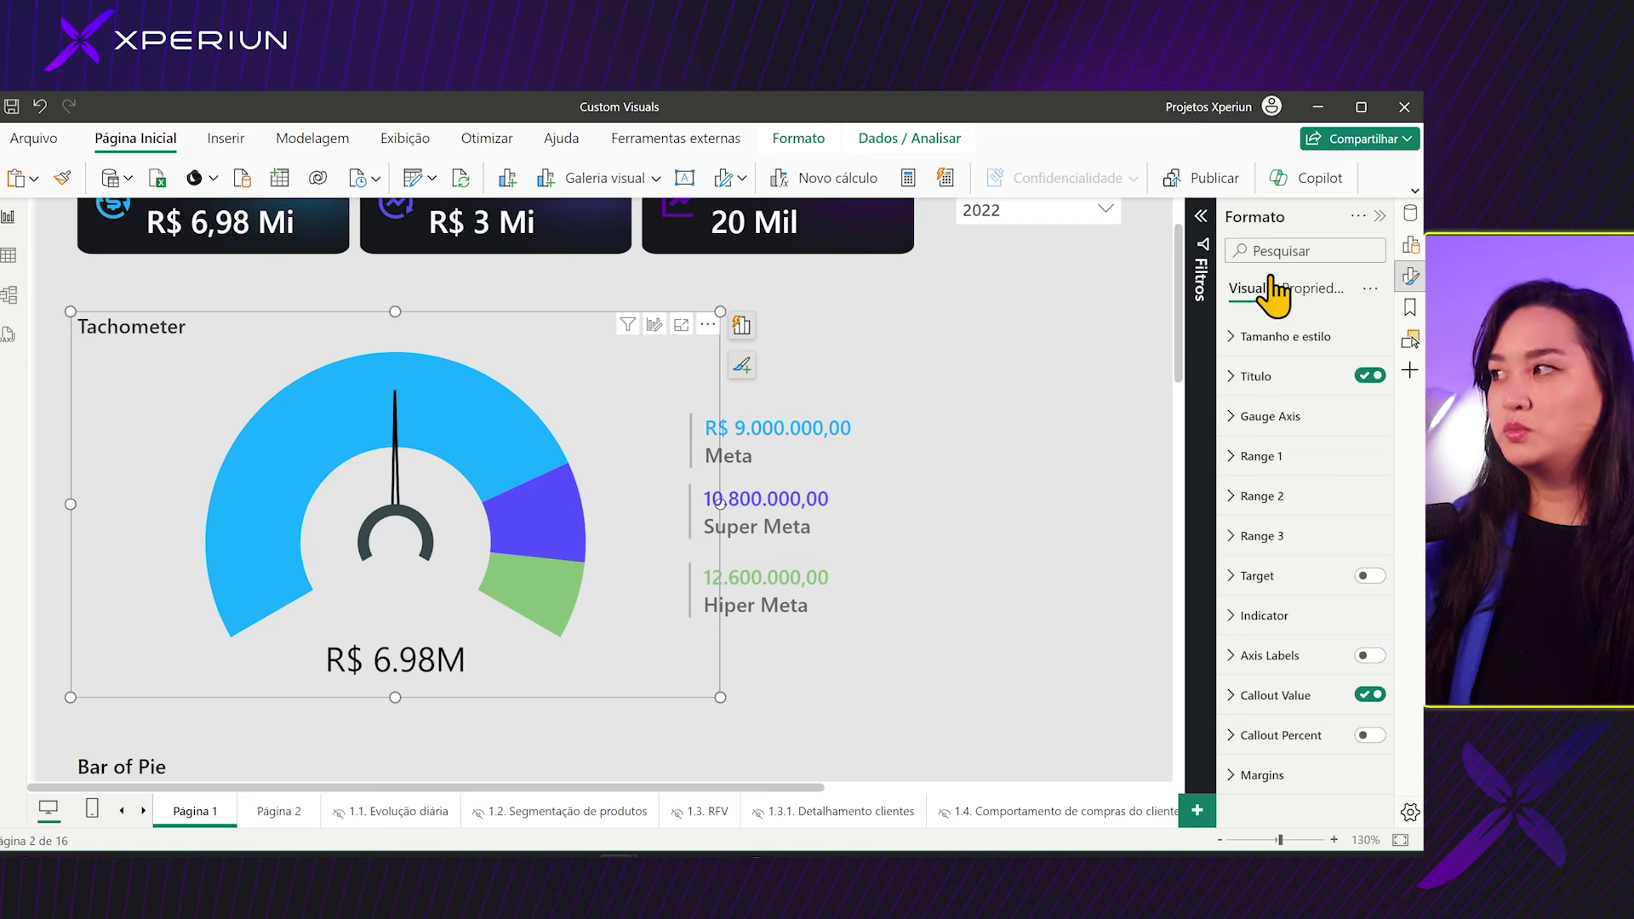
Step: Deselect the gauge and open the Power BI visuals marketplace from the visuals gallery's '...' menu
{"action": "left_click", "coordinate": [1131, 379]}
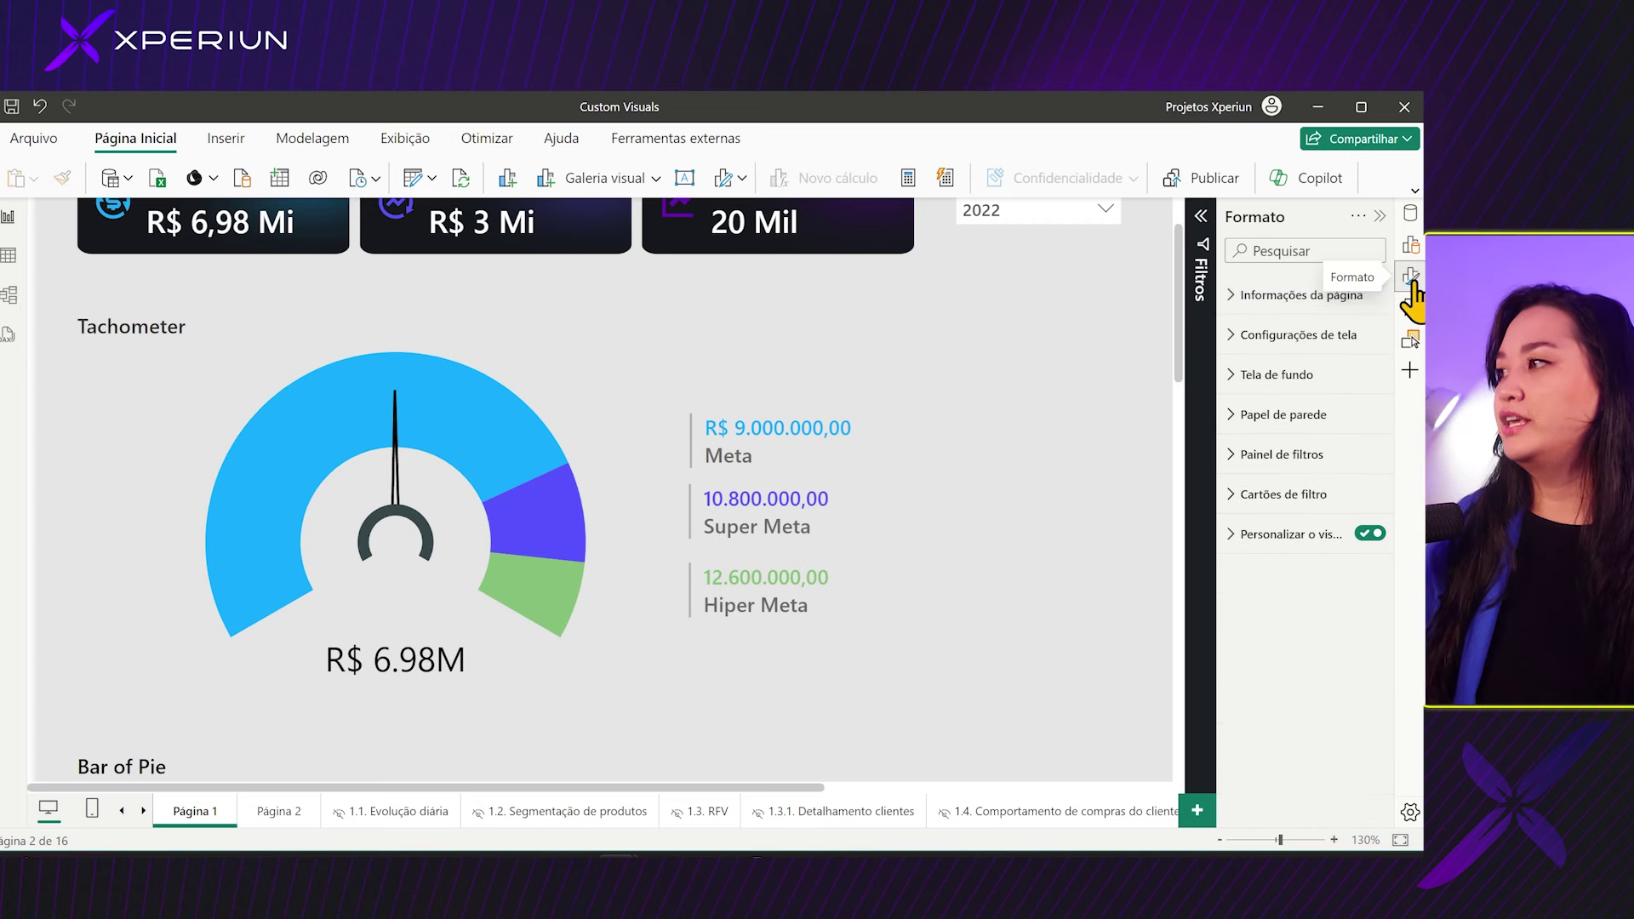
{"action": "left_click", "coordinate": [1410, 281]}
{"action": "left_click", "coordinate": [1411, 280]}
{"action": "left_click", "coordinate": [1411, 245]}
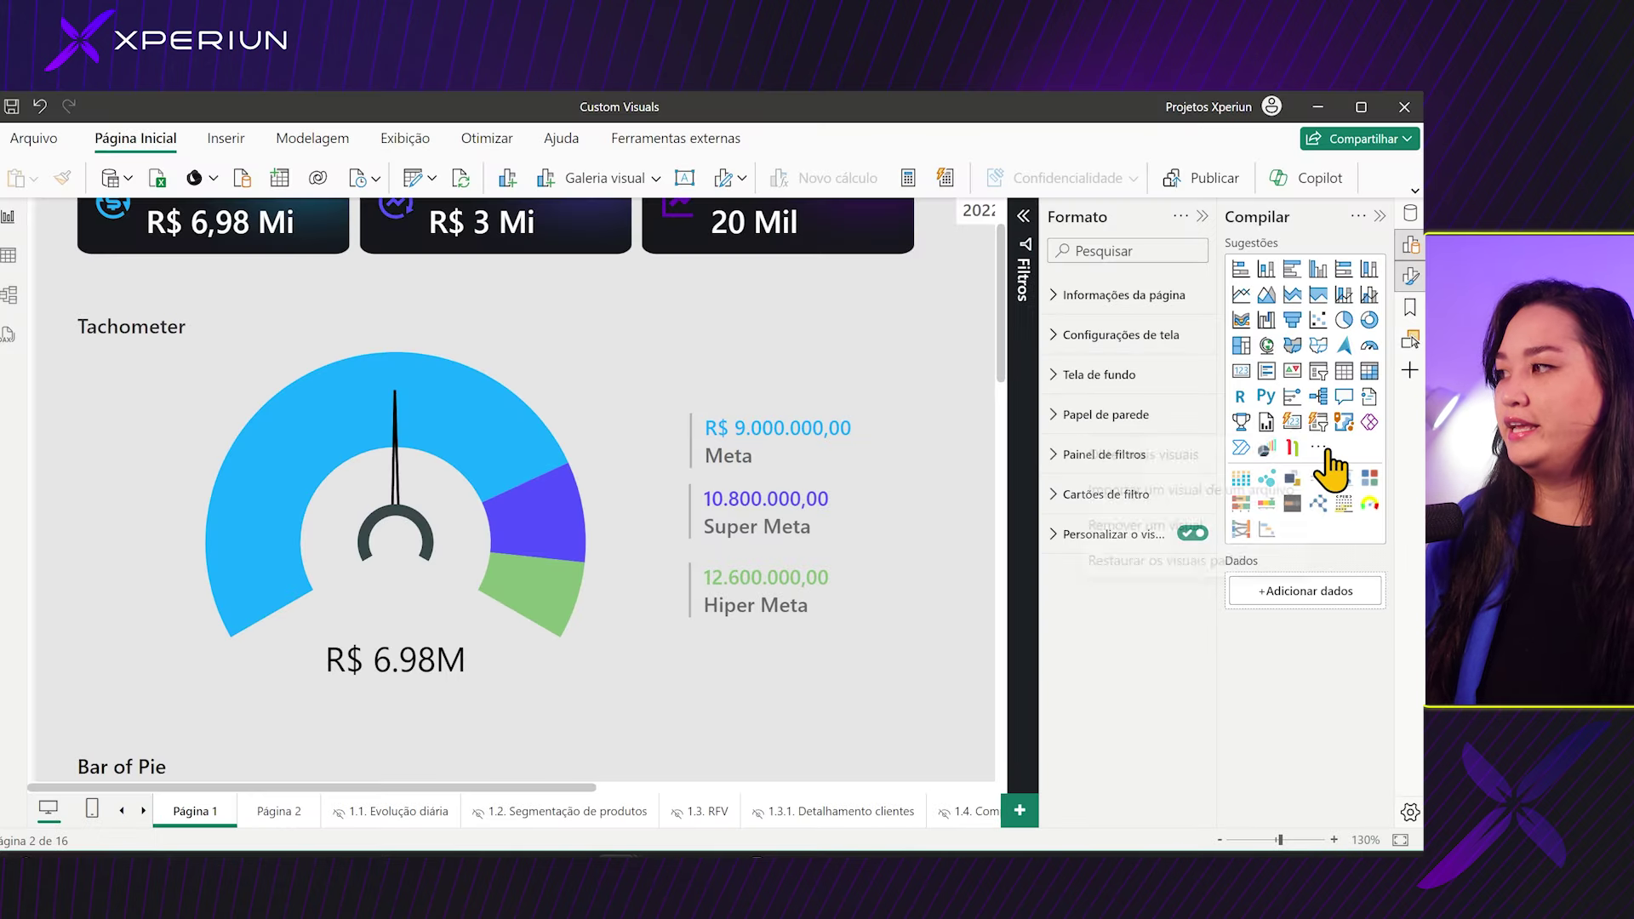
{"action": "left_click", "coordinate": [1320, 448]}
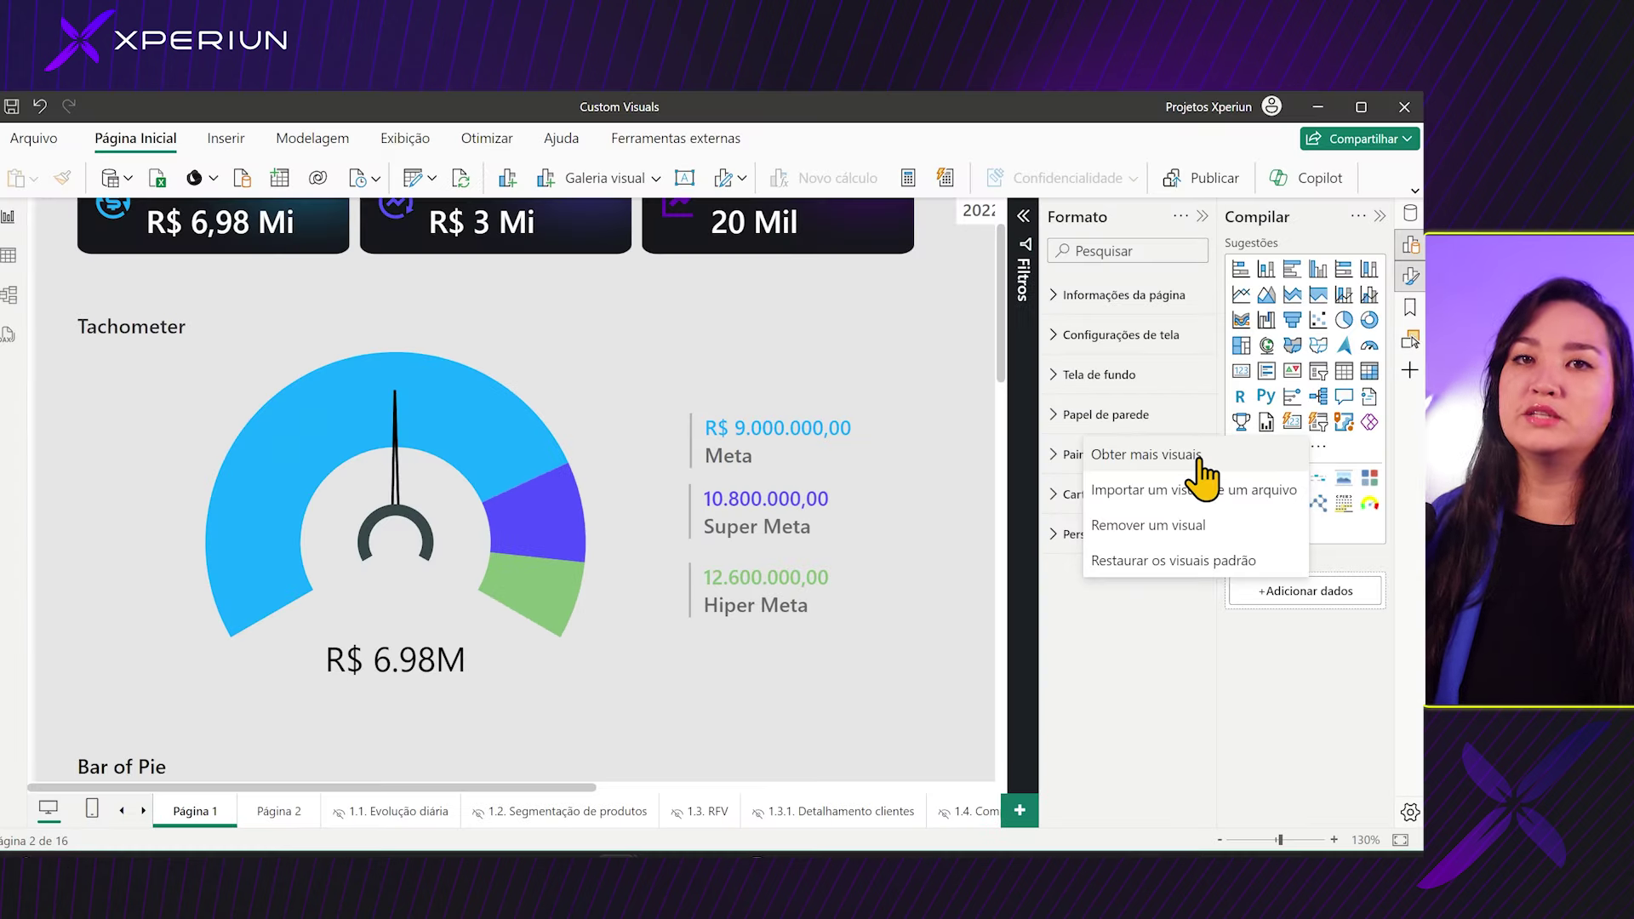
{"action": "left_click", "coordinate": [1181, 459]}
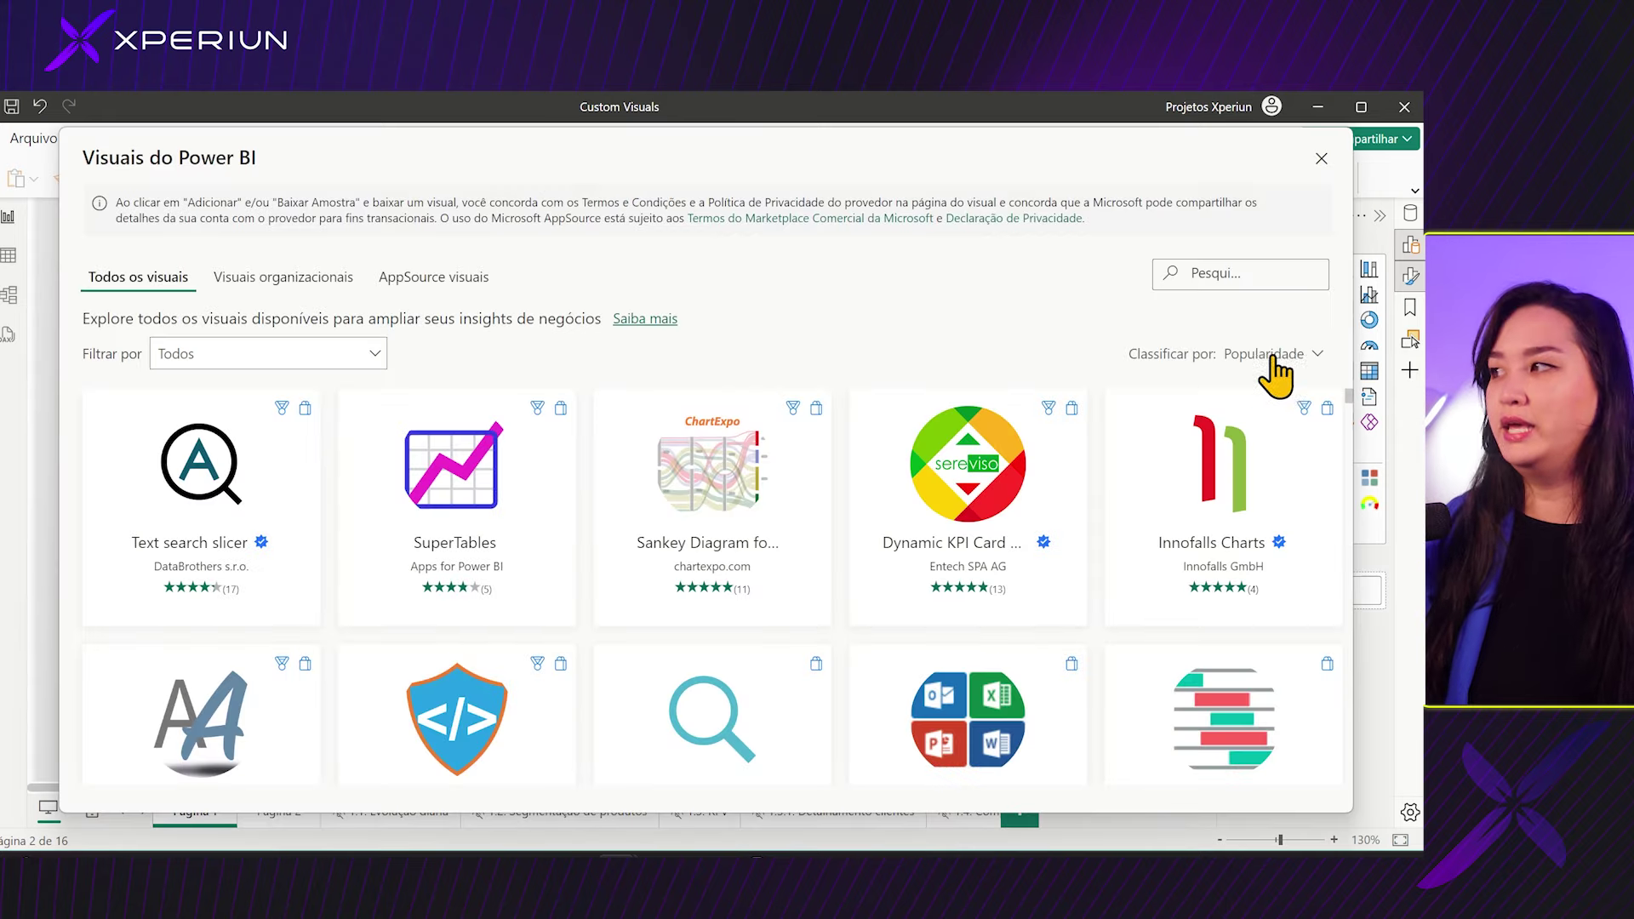
Step: Find the Tachometer visual in the store, check its reviews, and add it to the report
{"action": "left_click", "coordinate": [1210, 273]}
{"action": "type", "text": "ta"}
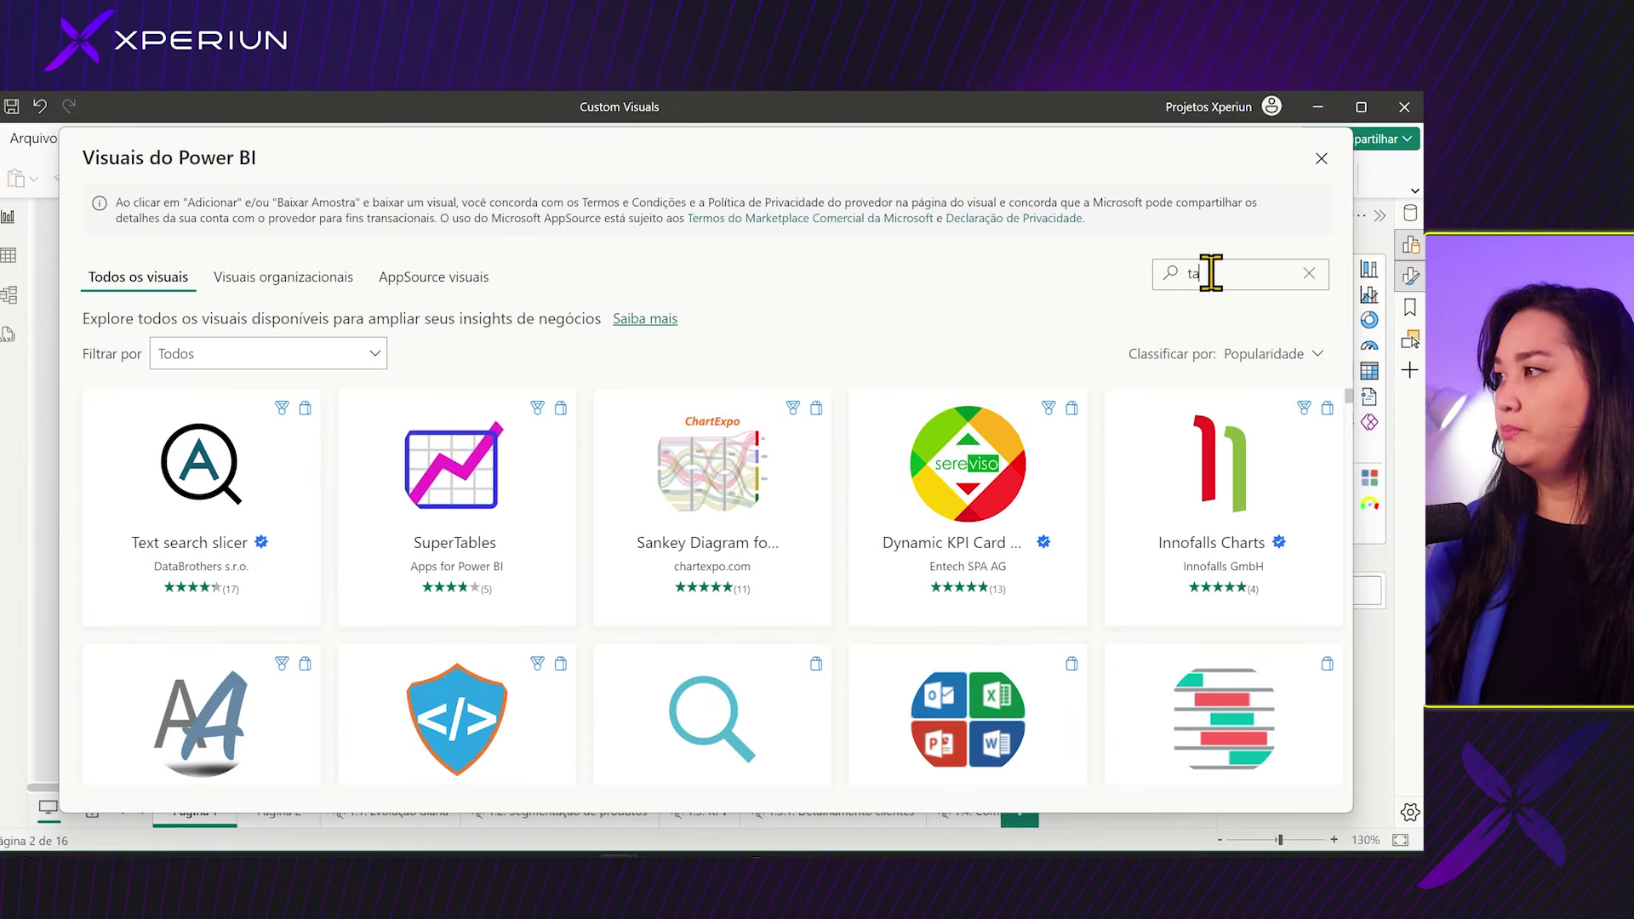
{"action": "type", "text": "chometer"}
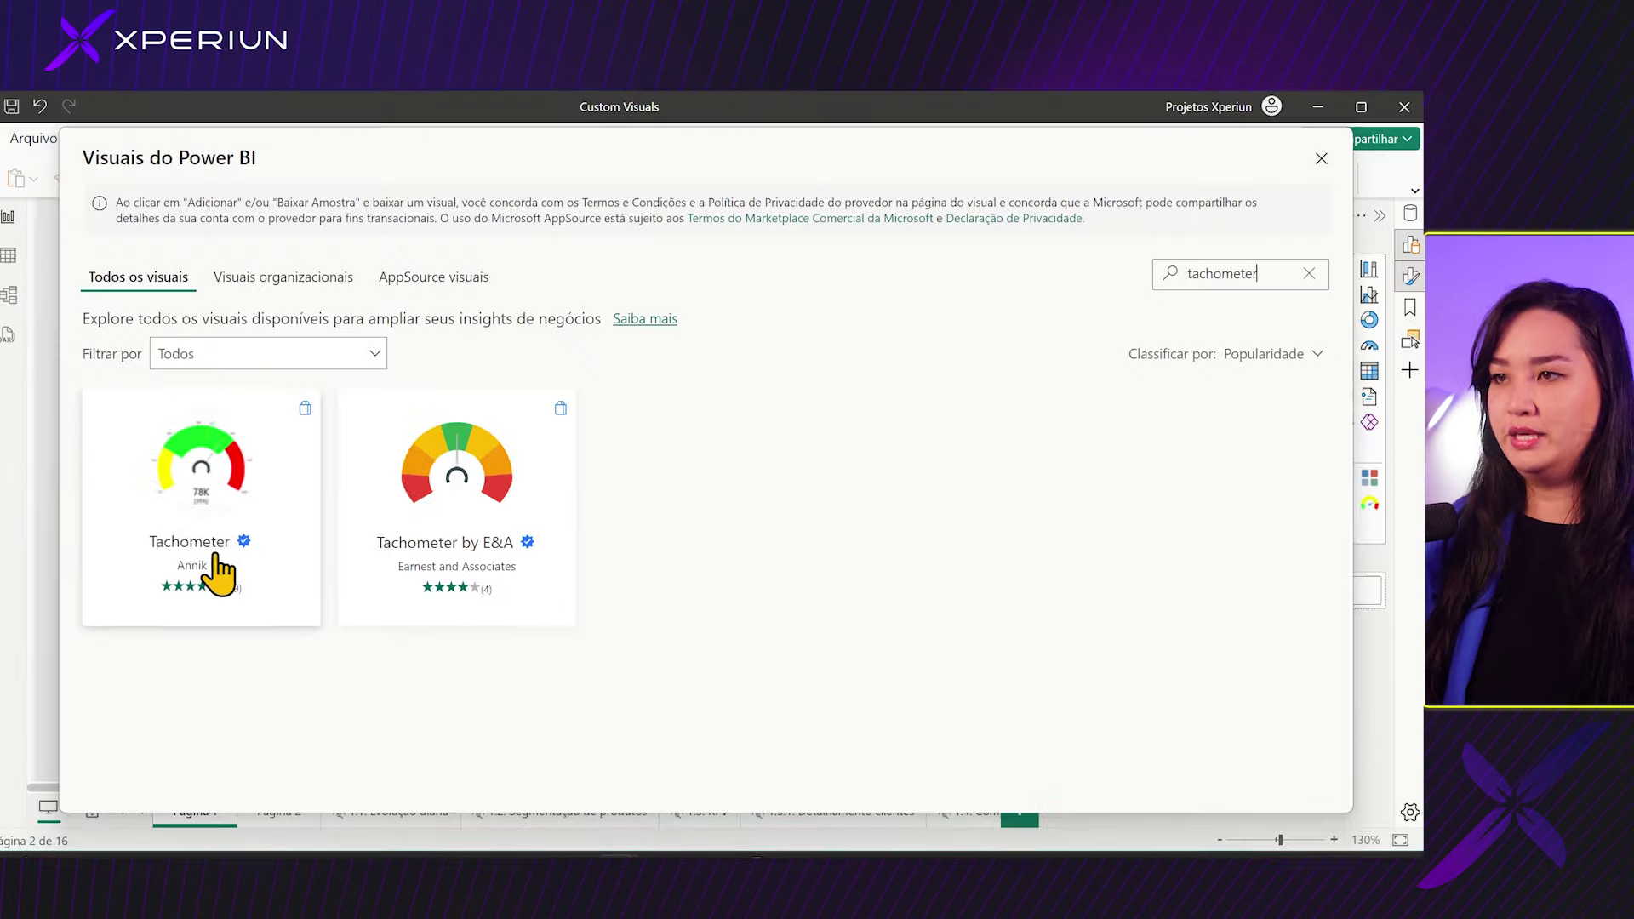
{"action": "left_click", "coordinate": [193, 455]}
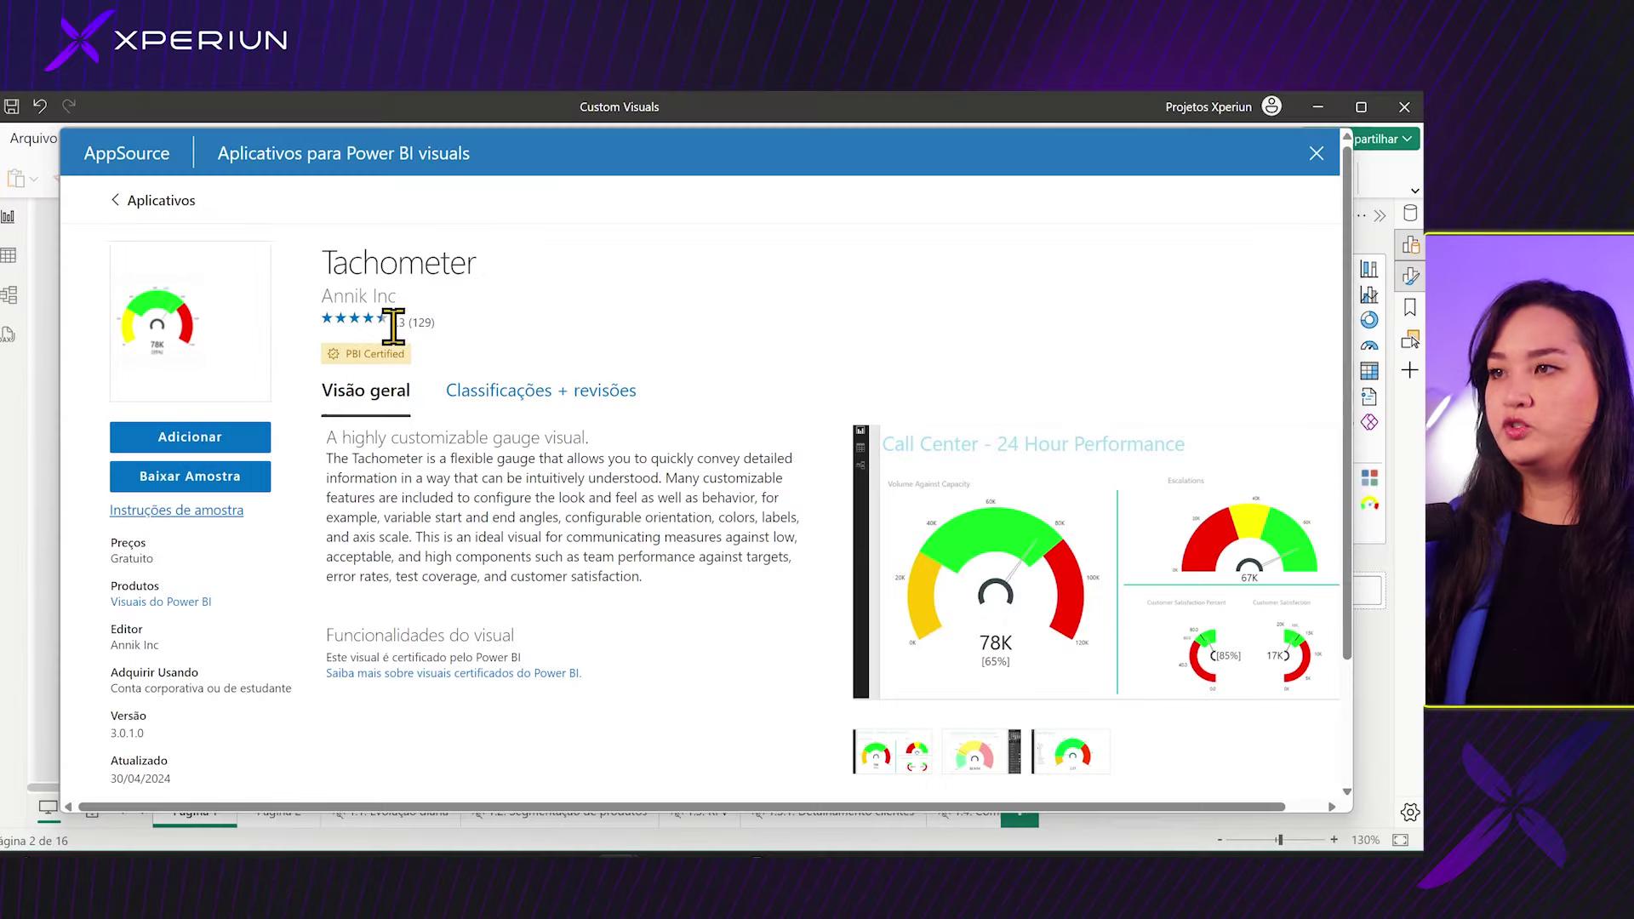
{"action": "left_click", "coordinate": [499, 392]}
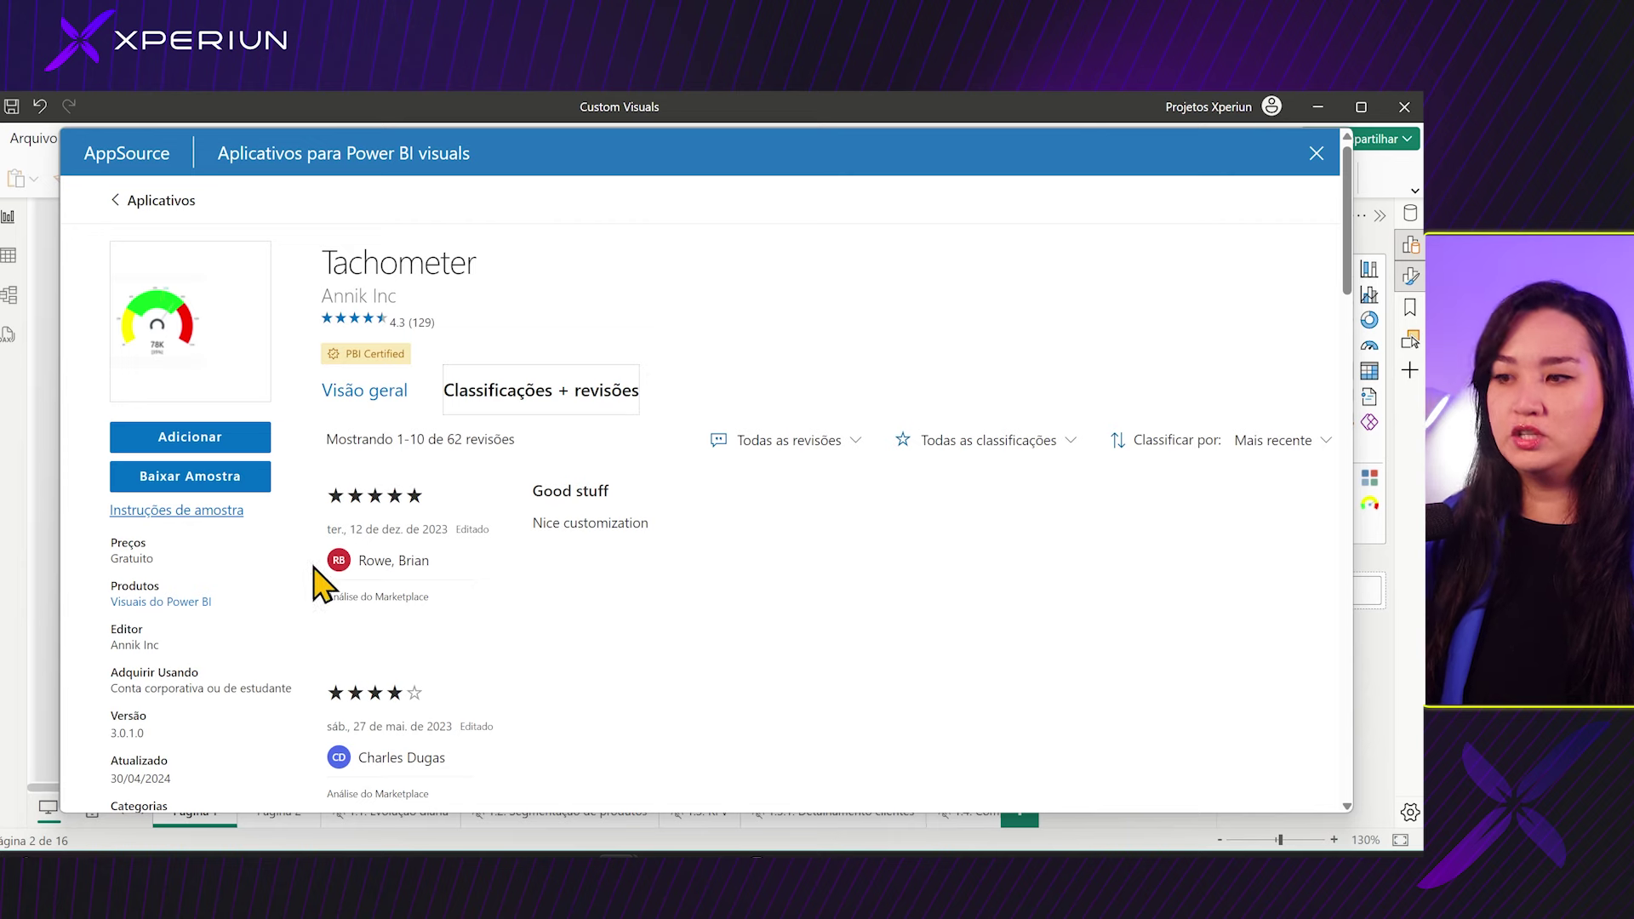
{"action": "left_click", "coordinate": [380, 400]}
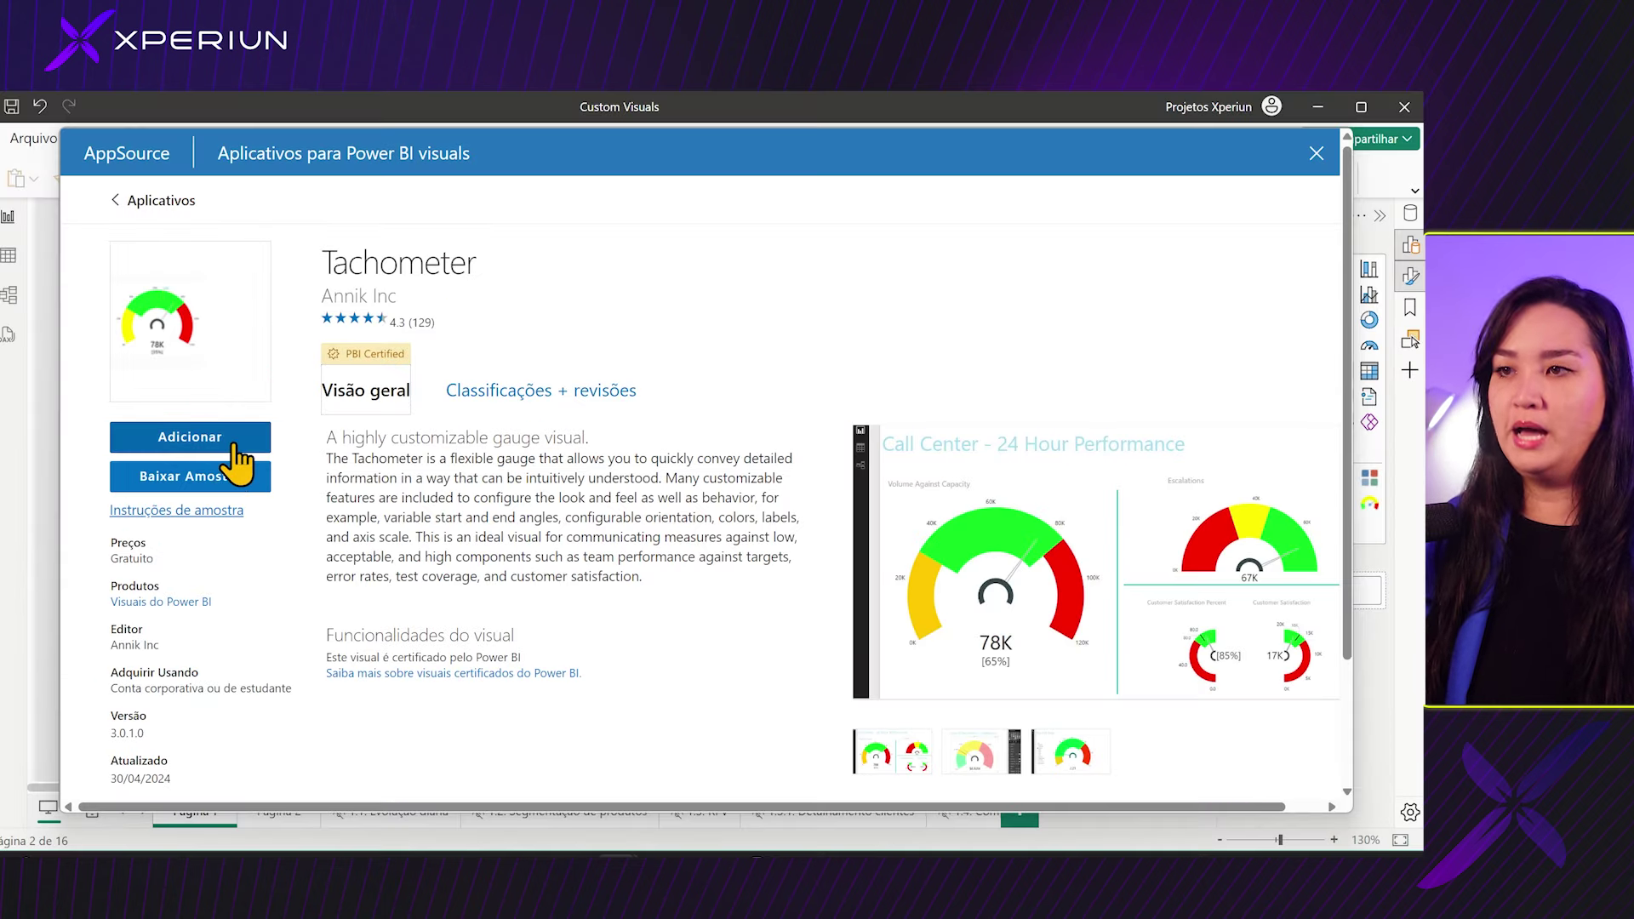
{"action": "left_click", "coordinate": [232, 449]}
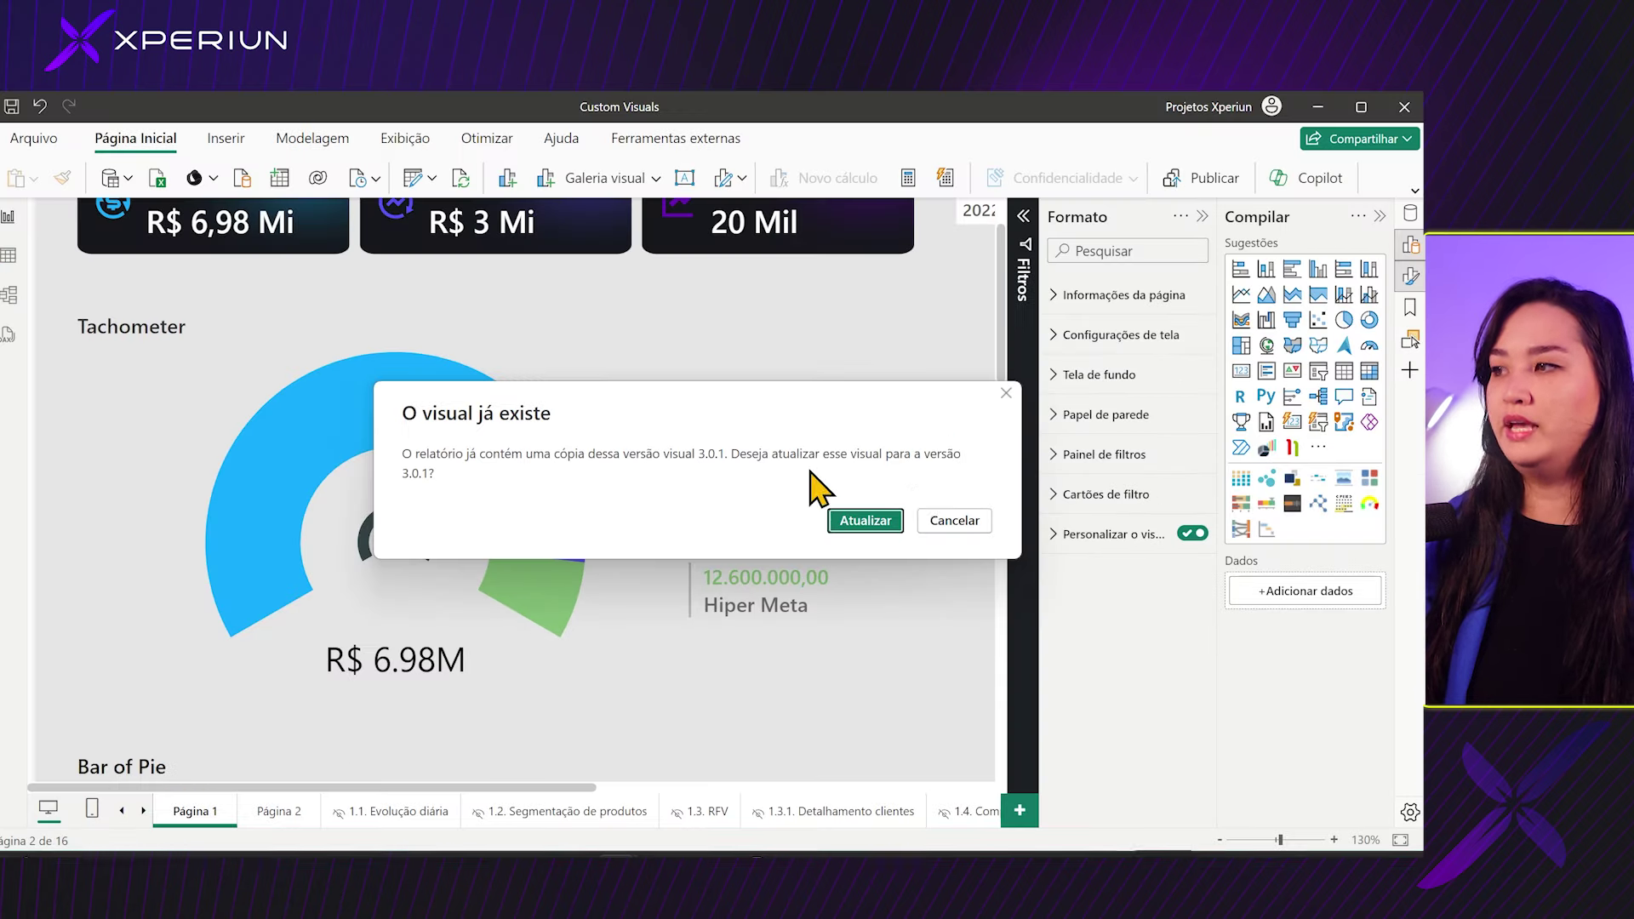
Step: Update the Tachometer visual to version 3.0.1 and pin it to the Visualizations pane
{"action": "left_click", "coordinate": [864, 520]}
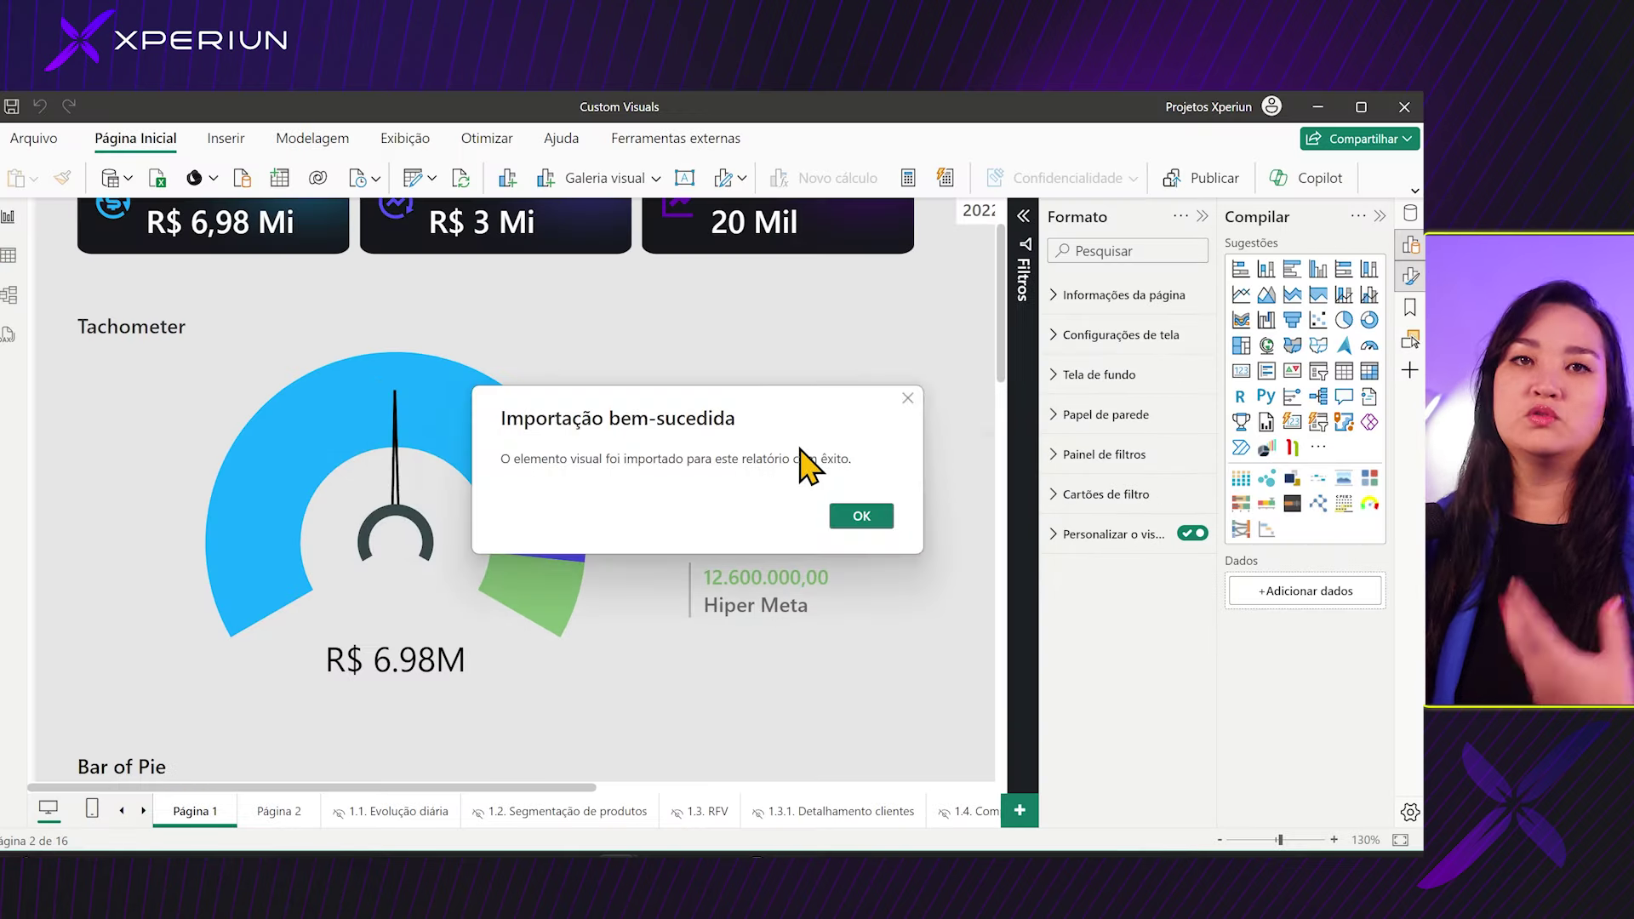
{"action": "left_click", "coordinate": [861, 517]}
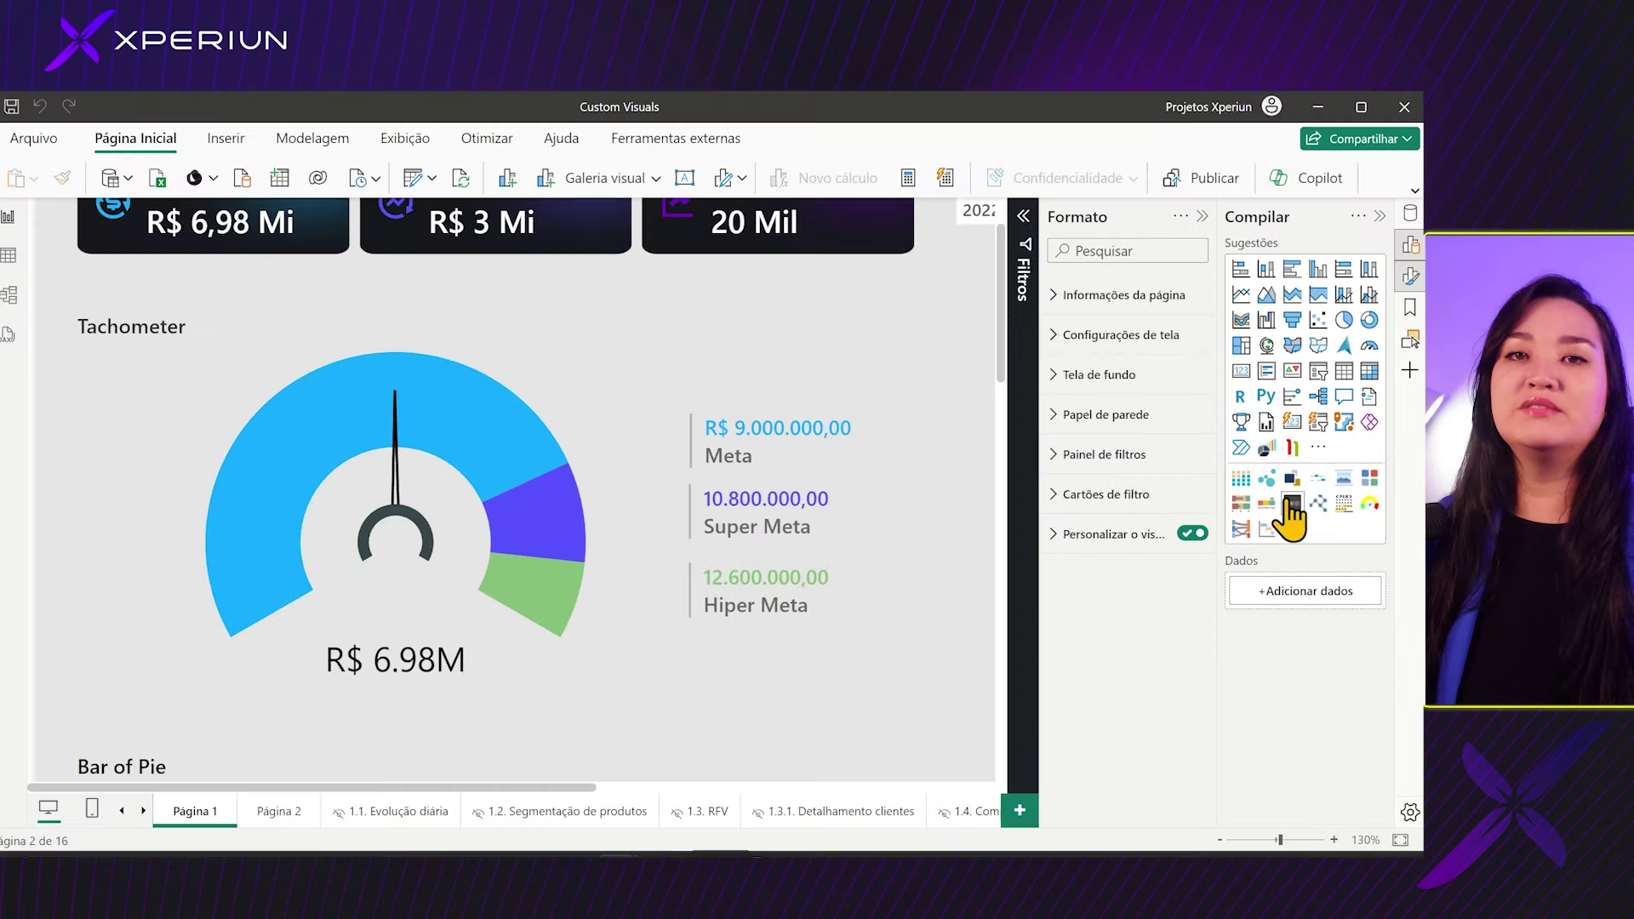
{"action": "right_click", "coordinate": [1367, 506]}
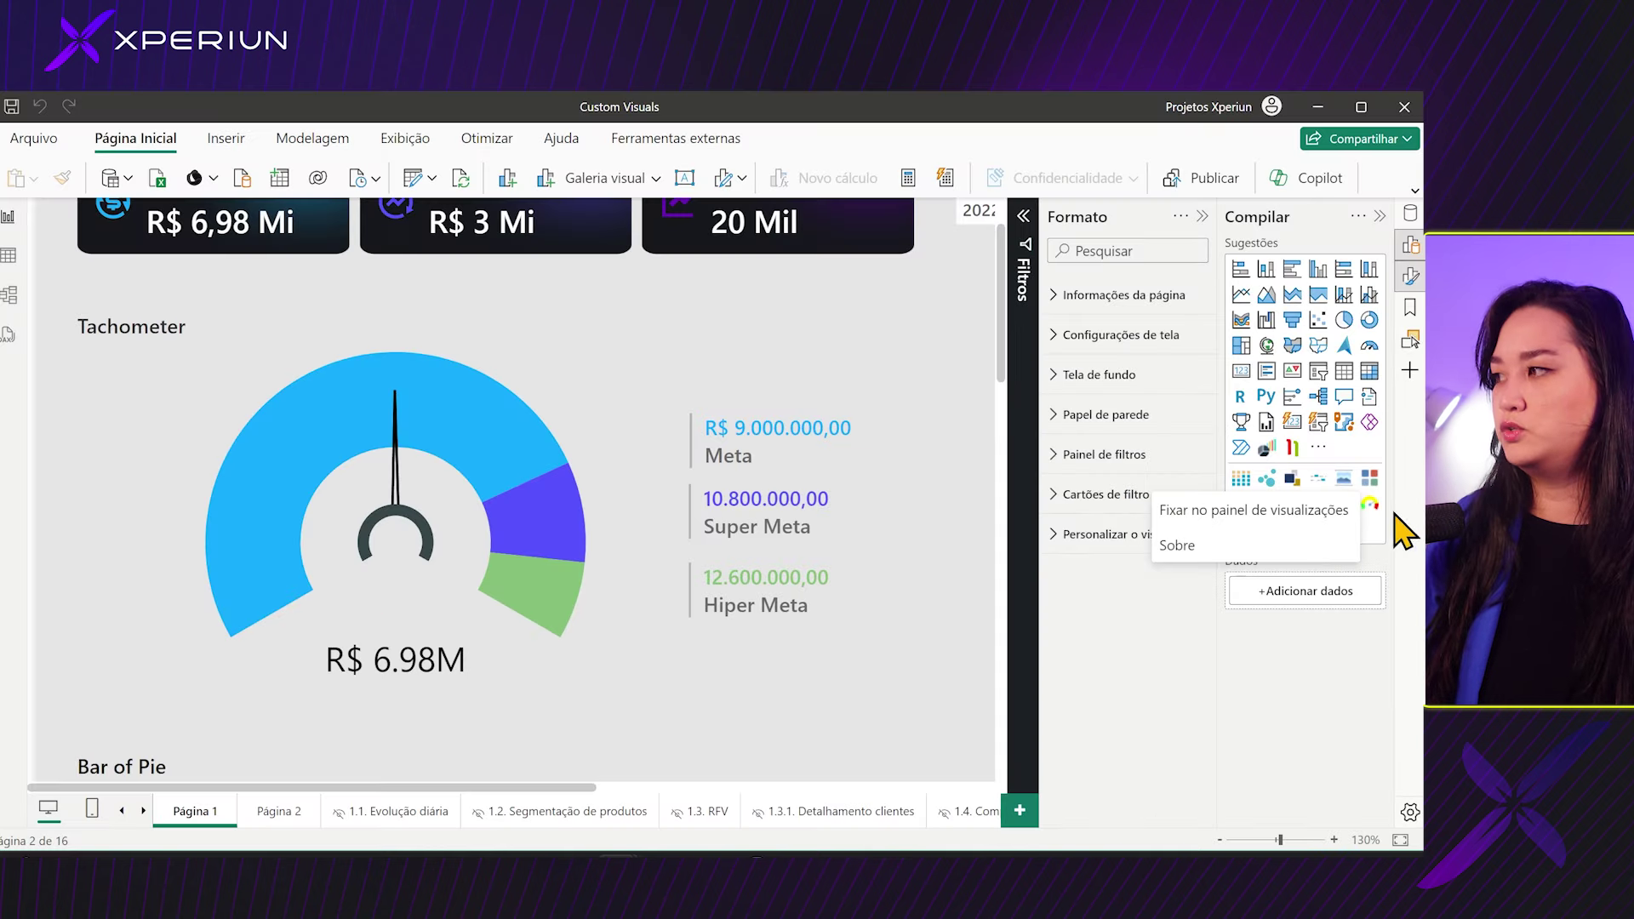
{"action": "left_click", "coordinate": [1322, 509]}
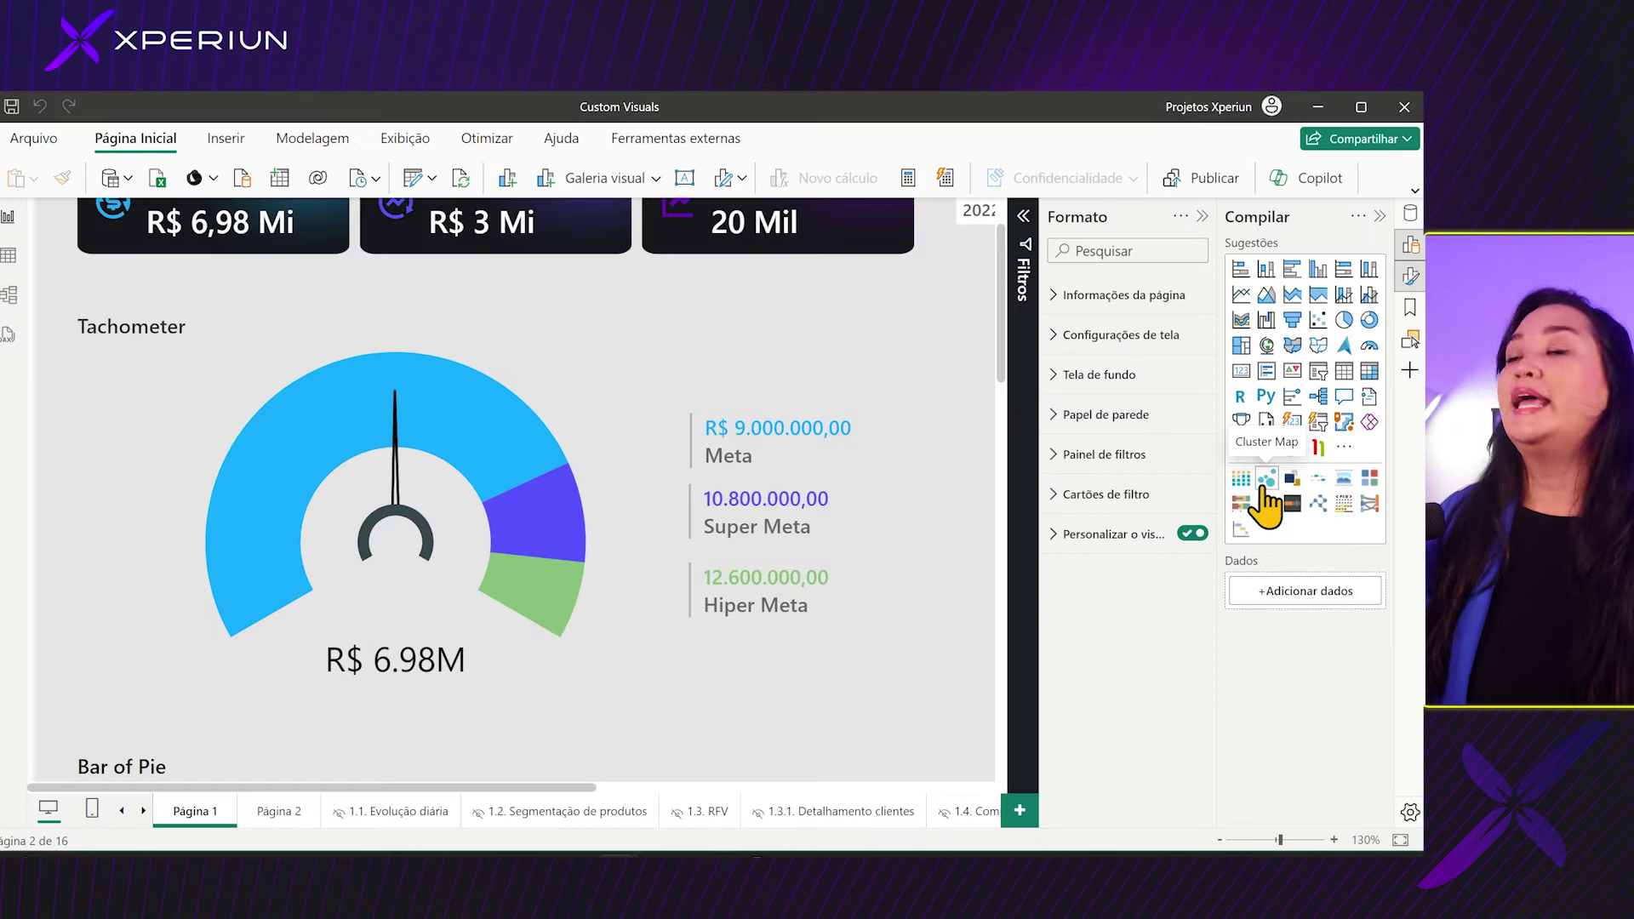
{"action": "mouse_move", "coordinate": [204, 342]}
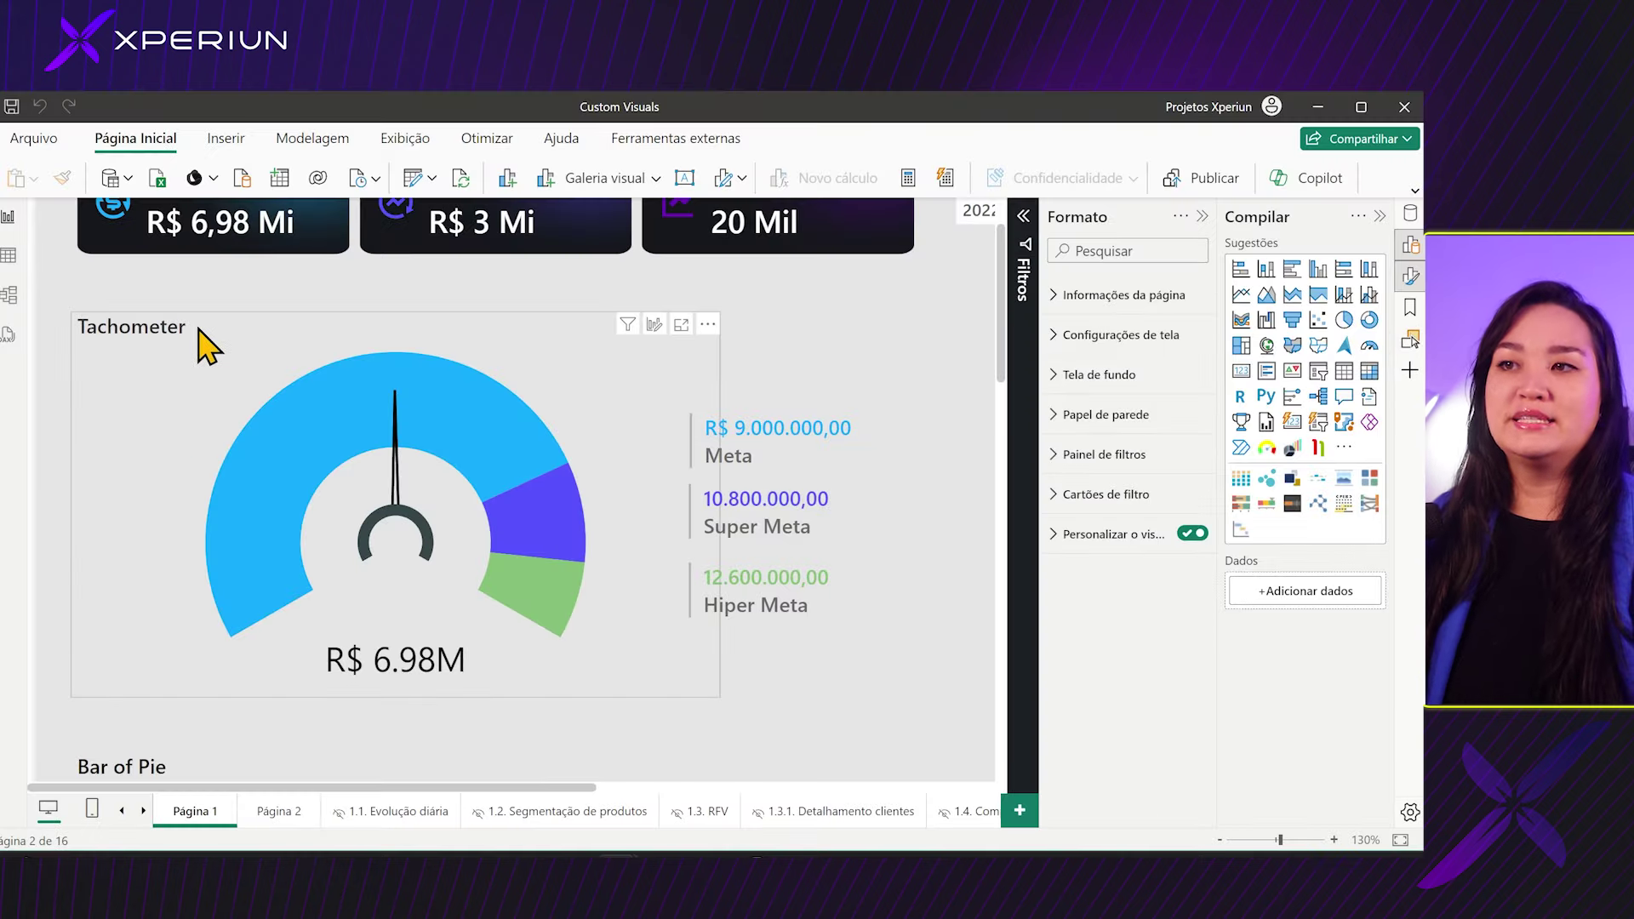
Step: Review the gauge's wells: $ Faturamento value, Meta Faturamento target, Super/Hiper Meta range starts
{"action": "left_click", "coordinate": [185, 406]}
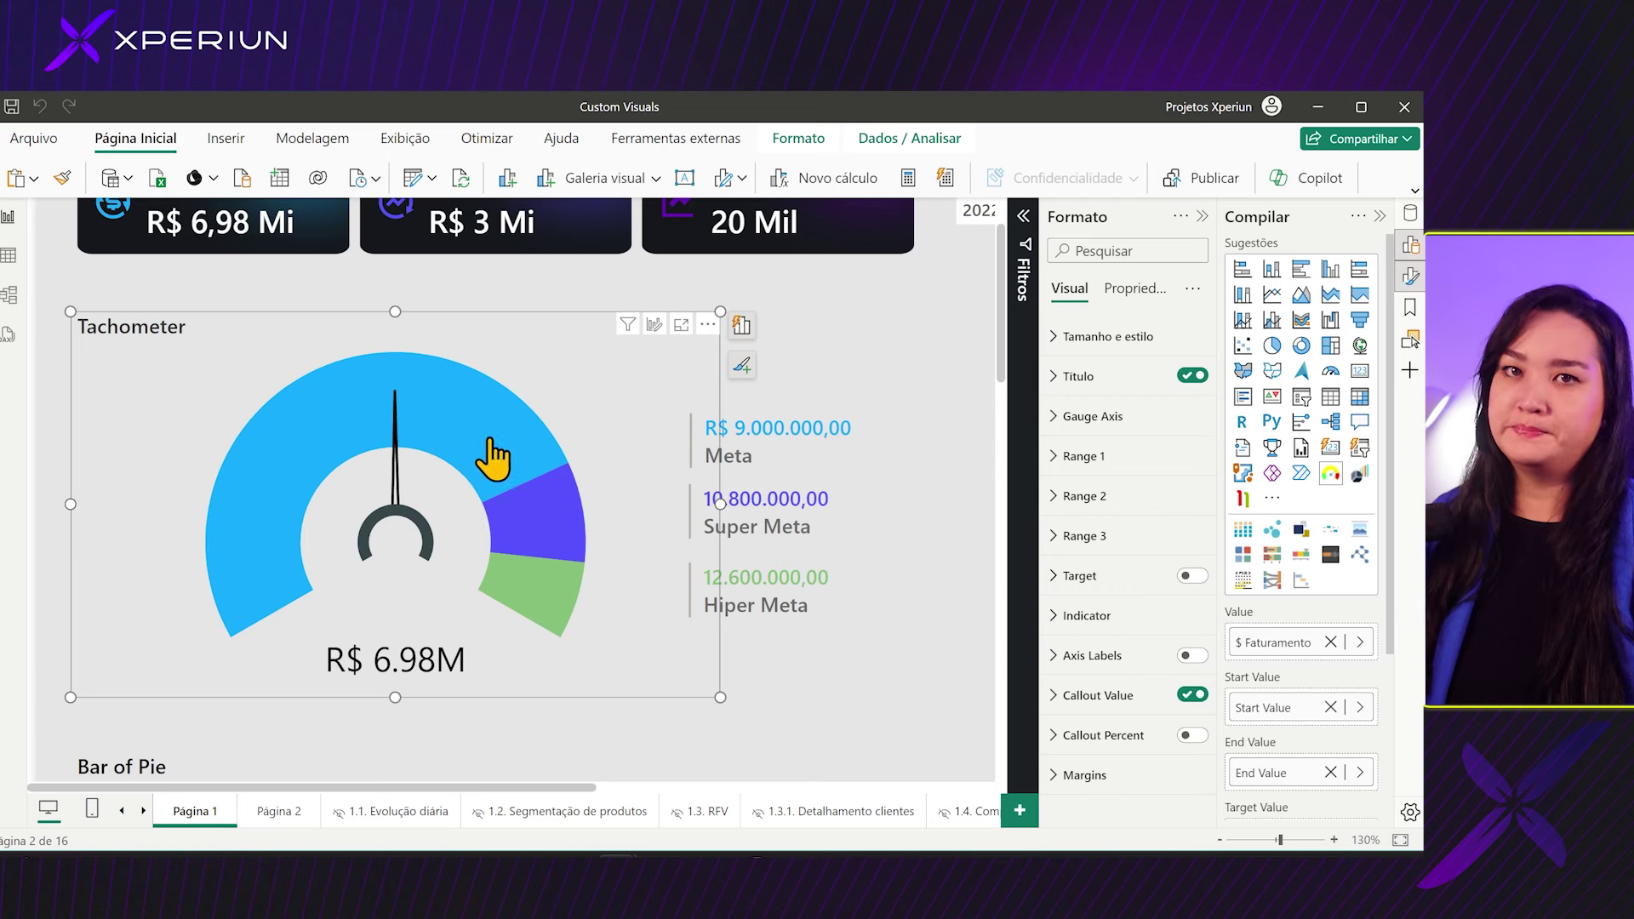
{"action": "scroll", "coordinate": [530, 444], "scroll_direction": "up", "scroll_amount": 2}
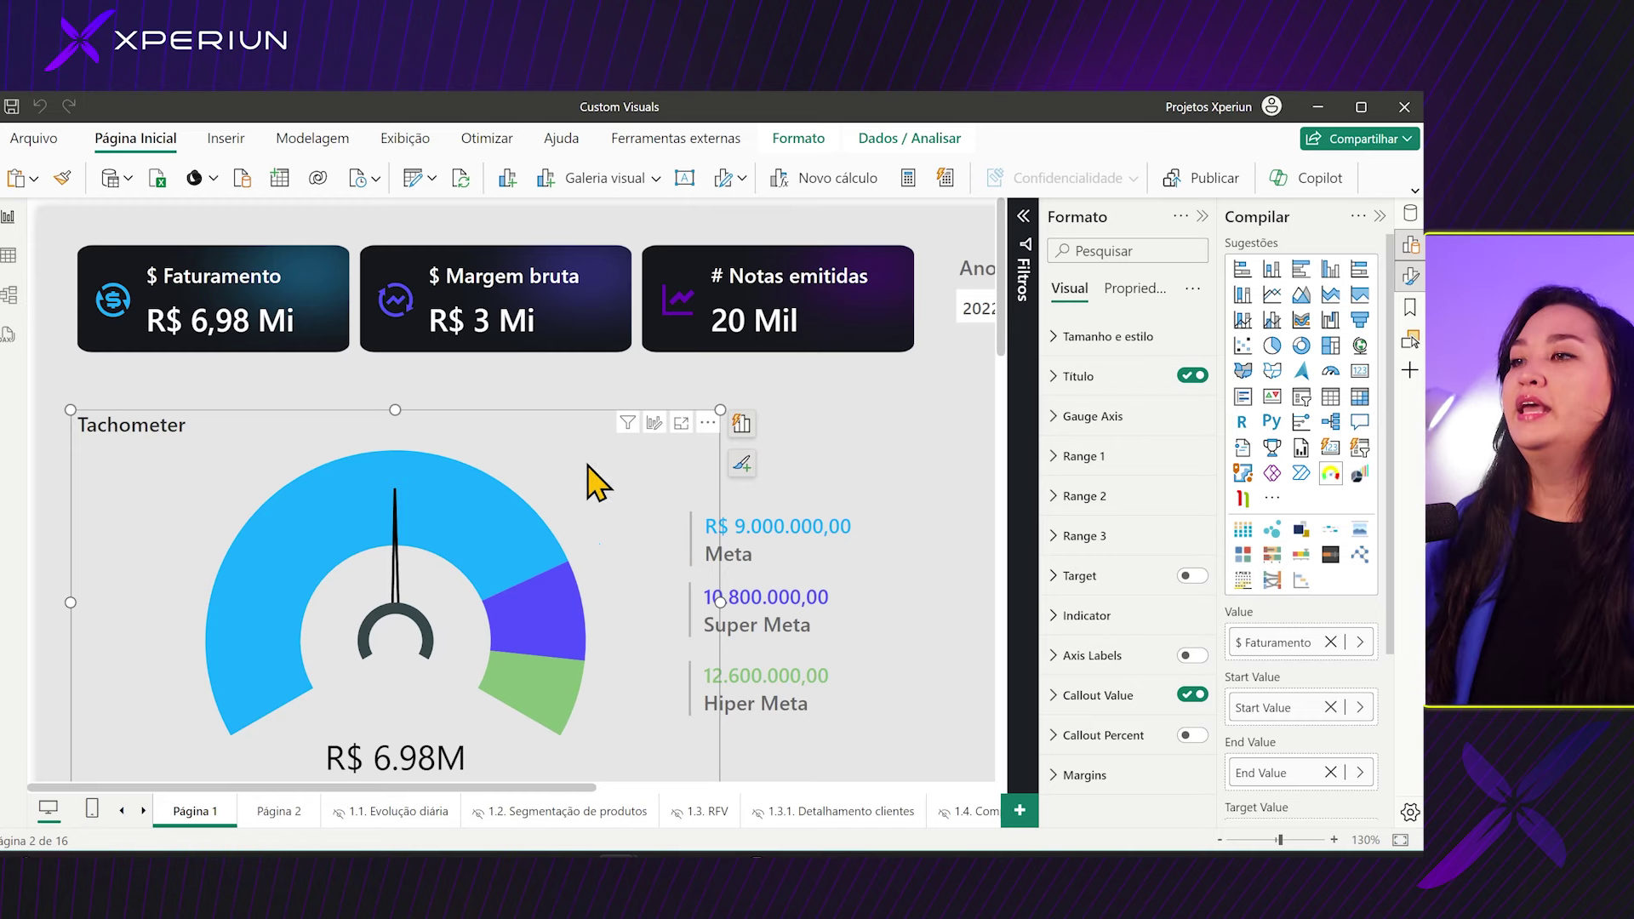
{"action": "scroll", "coordinate": [572, 510], "scroll_direction": "down", "scroll_amount": 2}
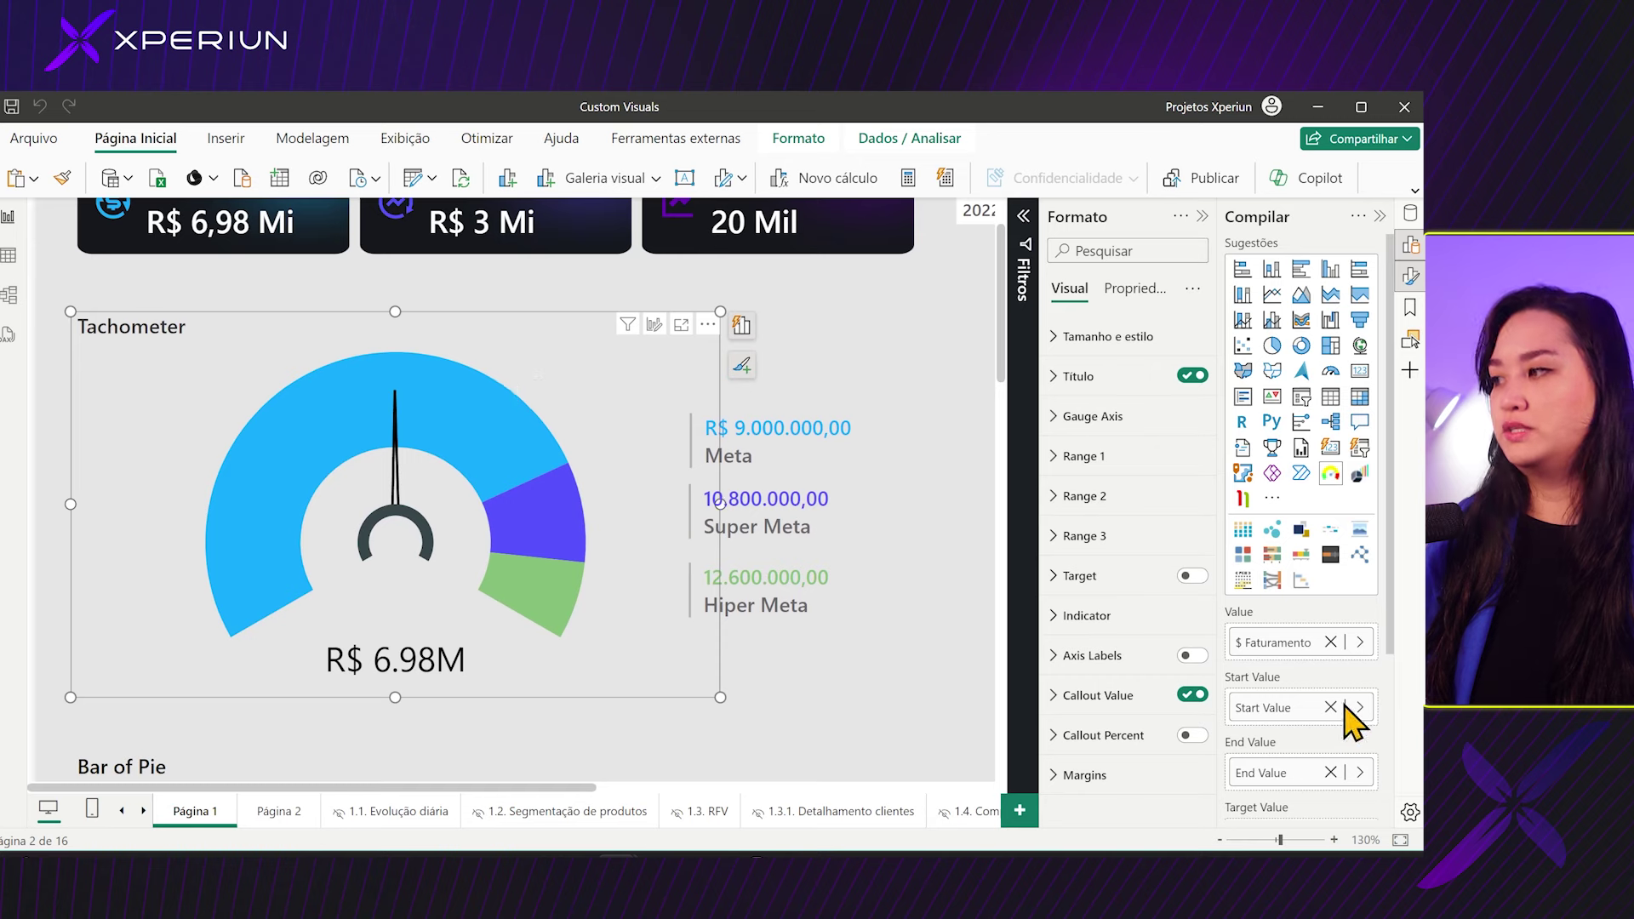
{"action": "scroll", "coordinate": [1345, 719], "scroll_direction": "down", "scroll_amount": 2}
{"action": "scroll", "coordinate": [1346, 683], "scroll_direction": "down", "scroll_amount": 2}
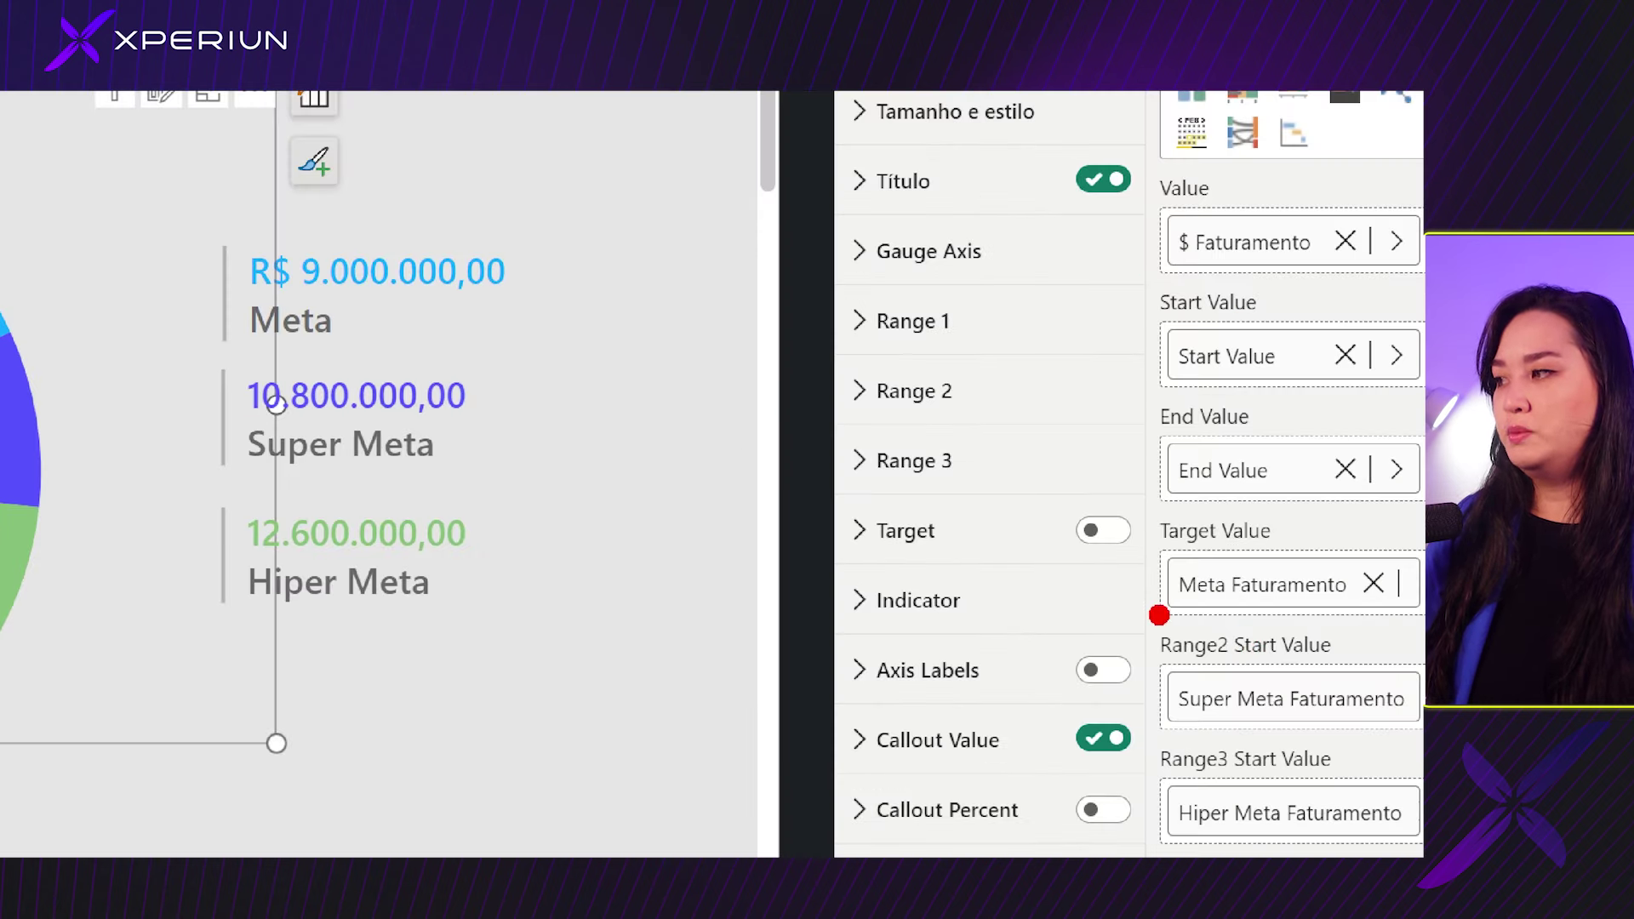
{"action": "left_click_drag", "start_coordinate": [1158, 615], "coordinate": [1274, 623]}
{"action": "left_click_drag", "start_coordinate": [1165, 734], "coordinate": [1263, 731]}
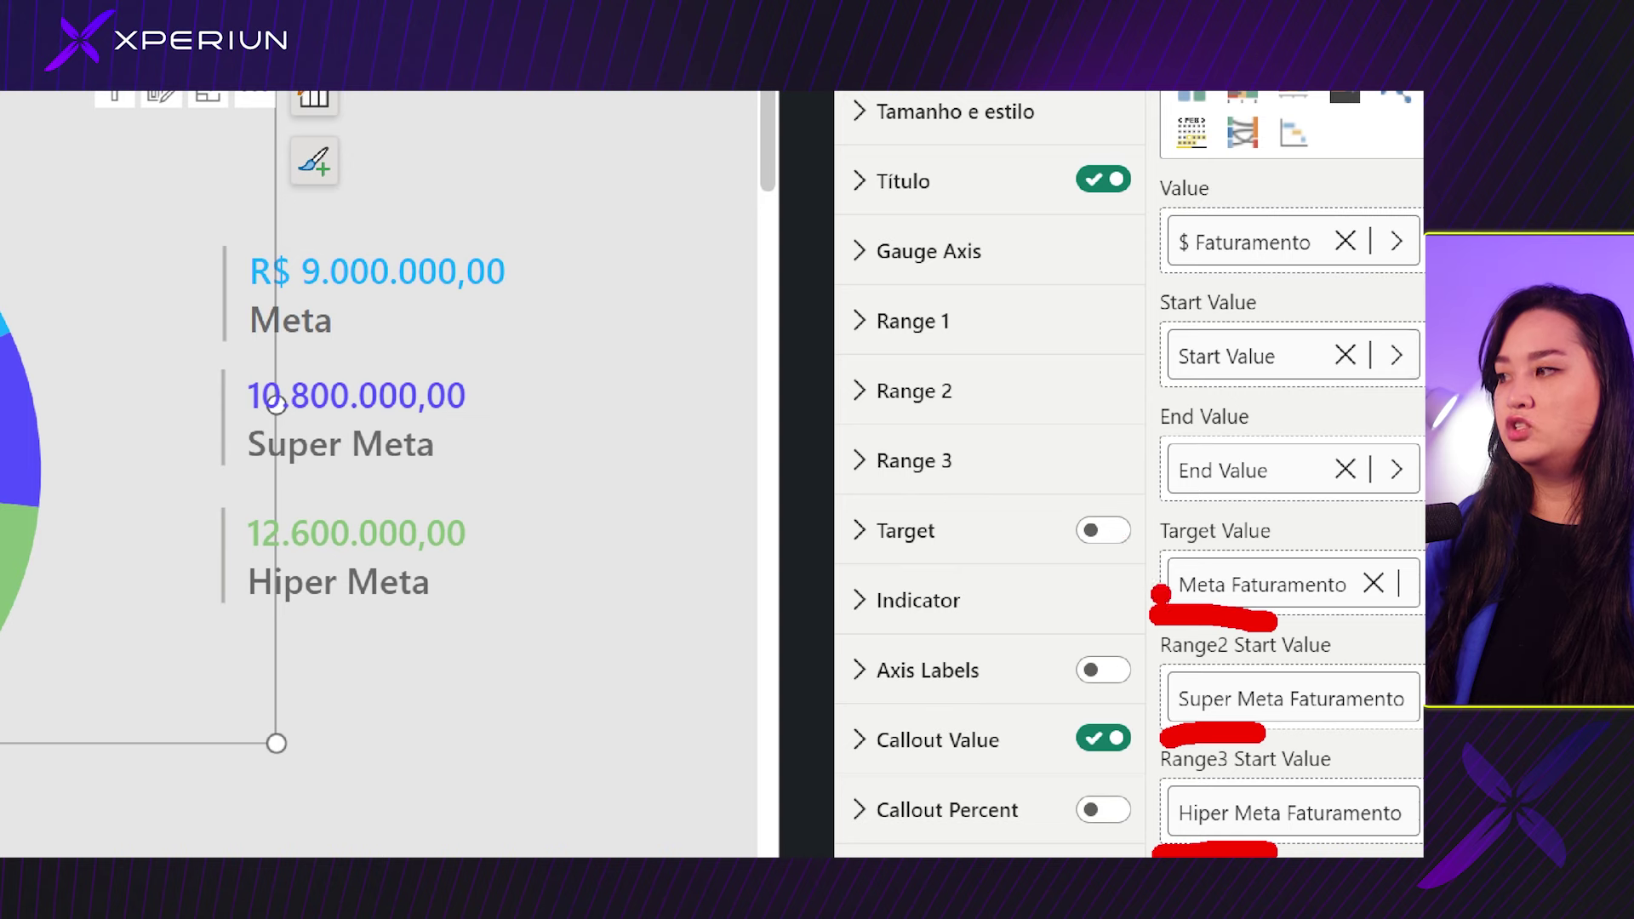
{"action": "mouse_move", "coordinate": [1145, 542]}
{"action": "left_mouse_down"}
{"action": "mouse_move", "coordinate": [1099, 705]}
{"action": "mouse_move", "coordinate": [1132, 854]}
{"action": "left_mouse_up"}
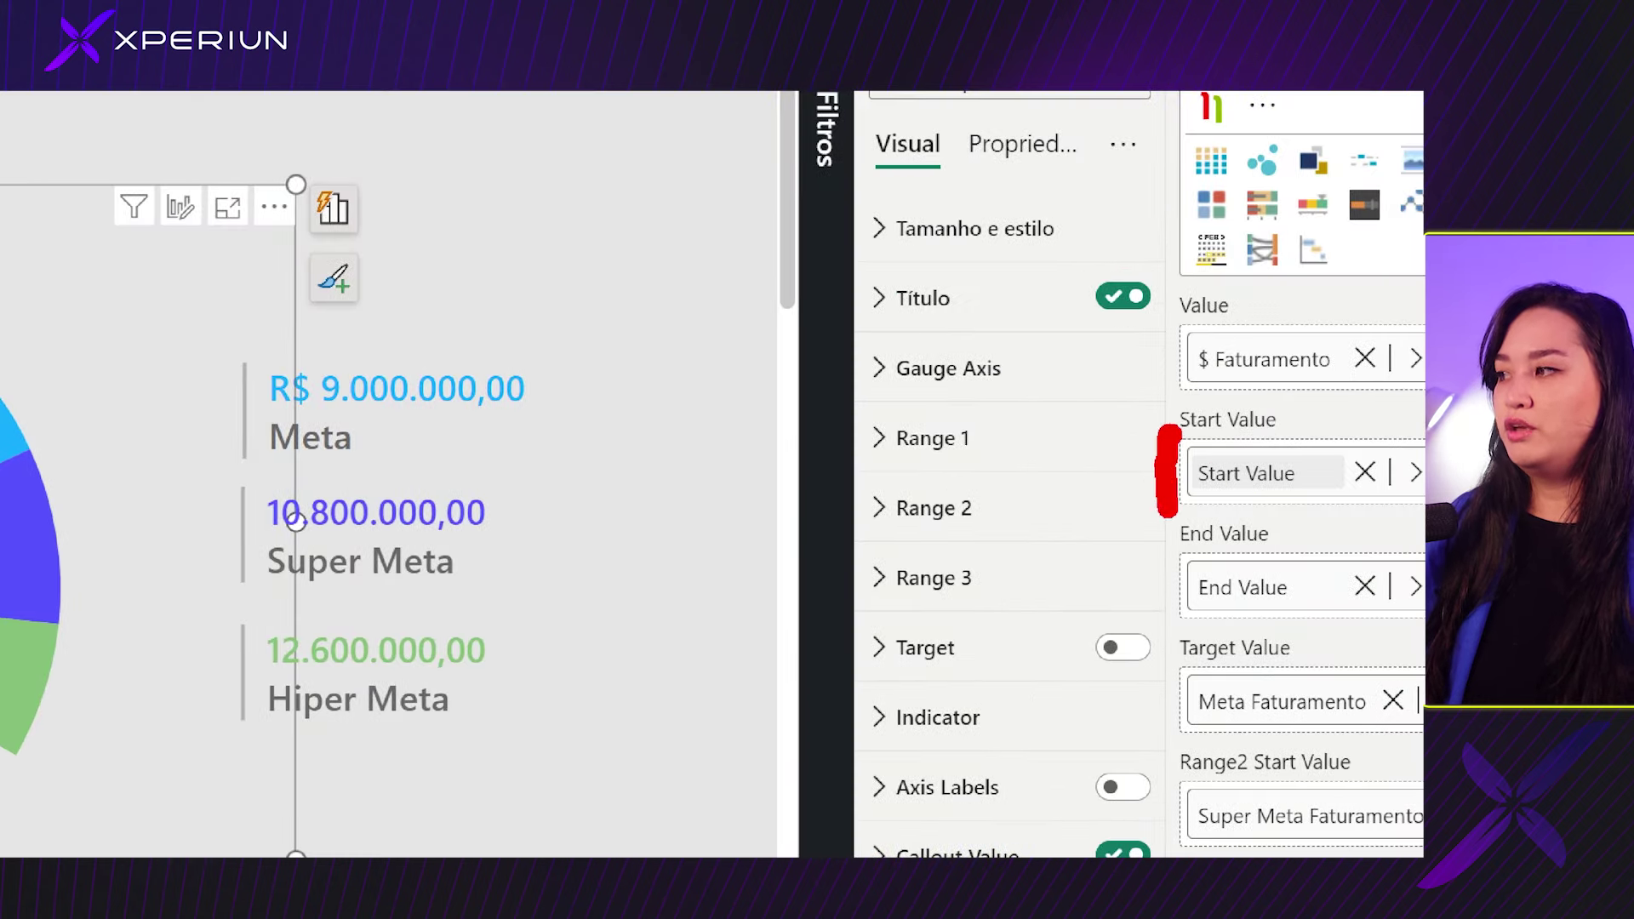
{"action": "left_click_drag", "start_coordinate": [1168, 513], "coordinate": [1159, 631]}
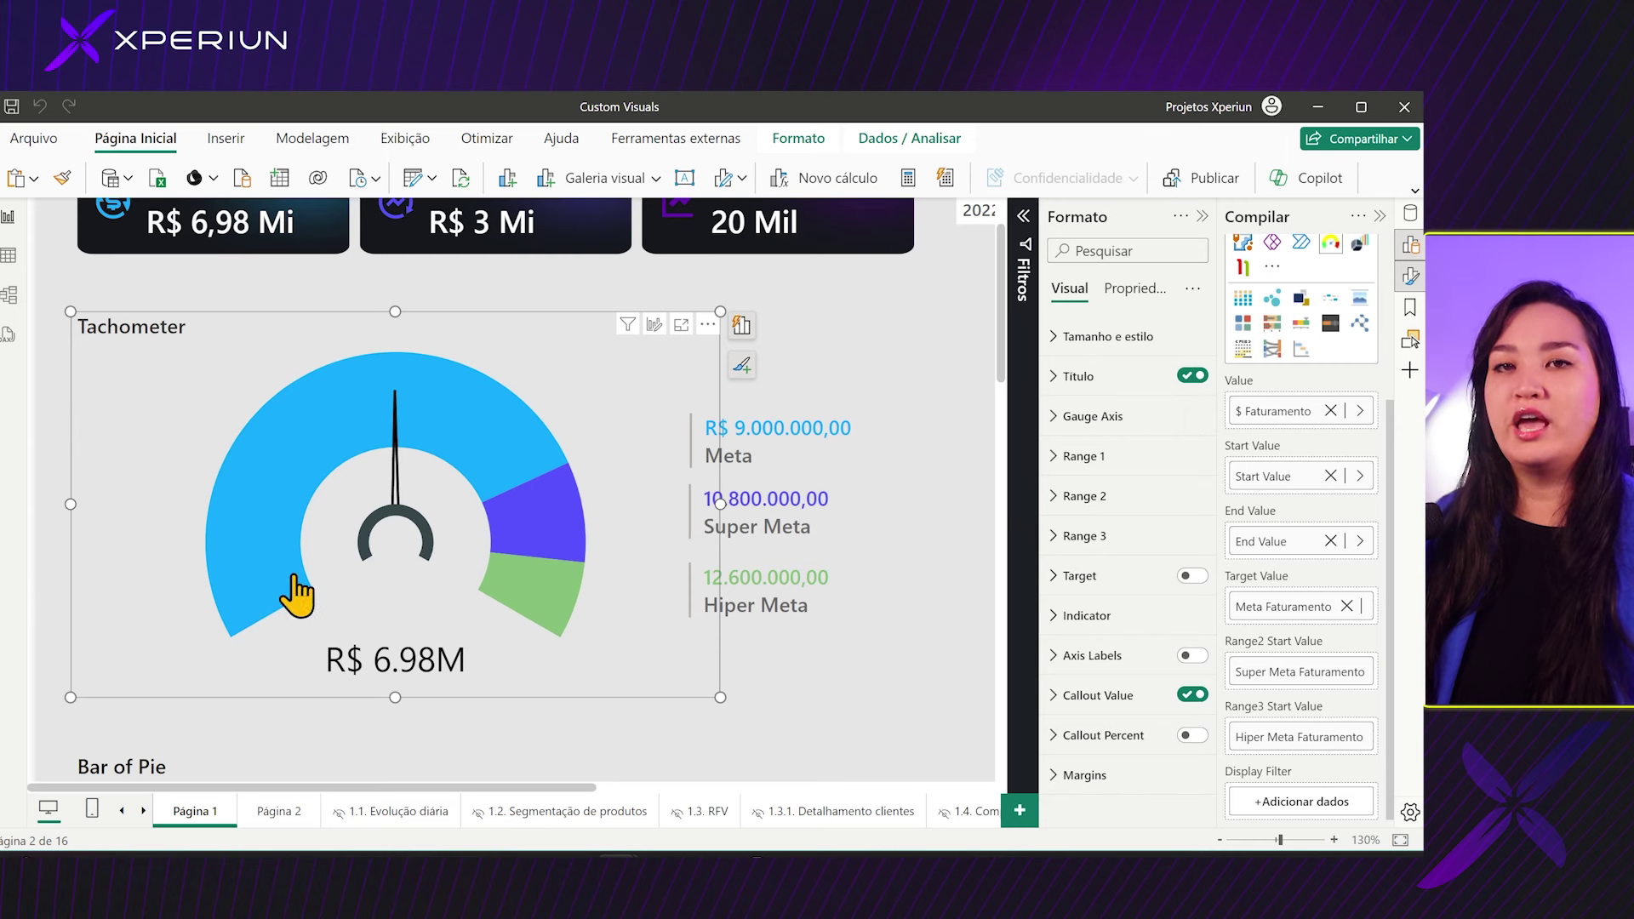
{"action": "left_click", "coordinate": [1144, 422]}
{"action": "scroll", "coordinate": [1148, 446], "scroll_direction": "down", "scroll_amount": 2}
{"action": "left_click", "coordinate": [1150, 492]}
{"action": "scroll", "coordinate": [1152, 510], "scroll_direction": "down", "scroll_amount": 1}
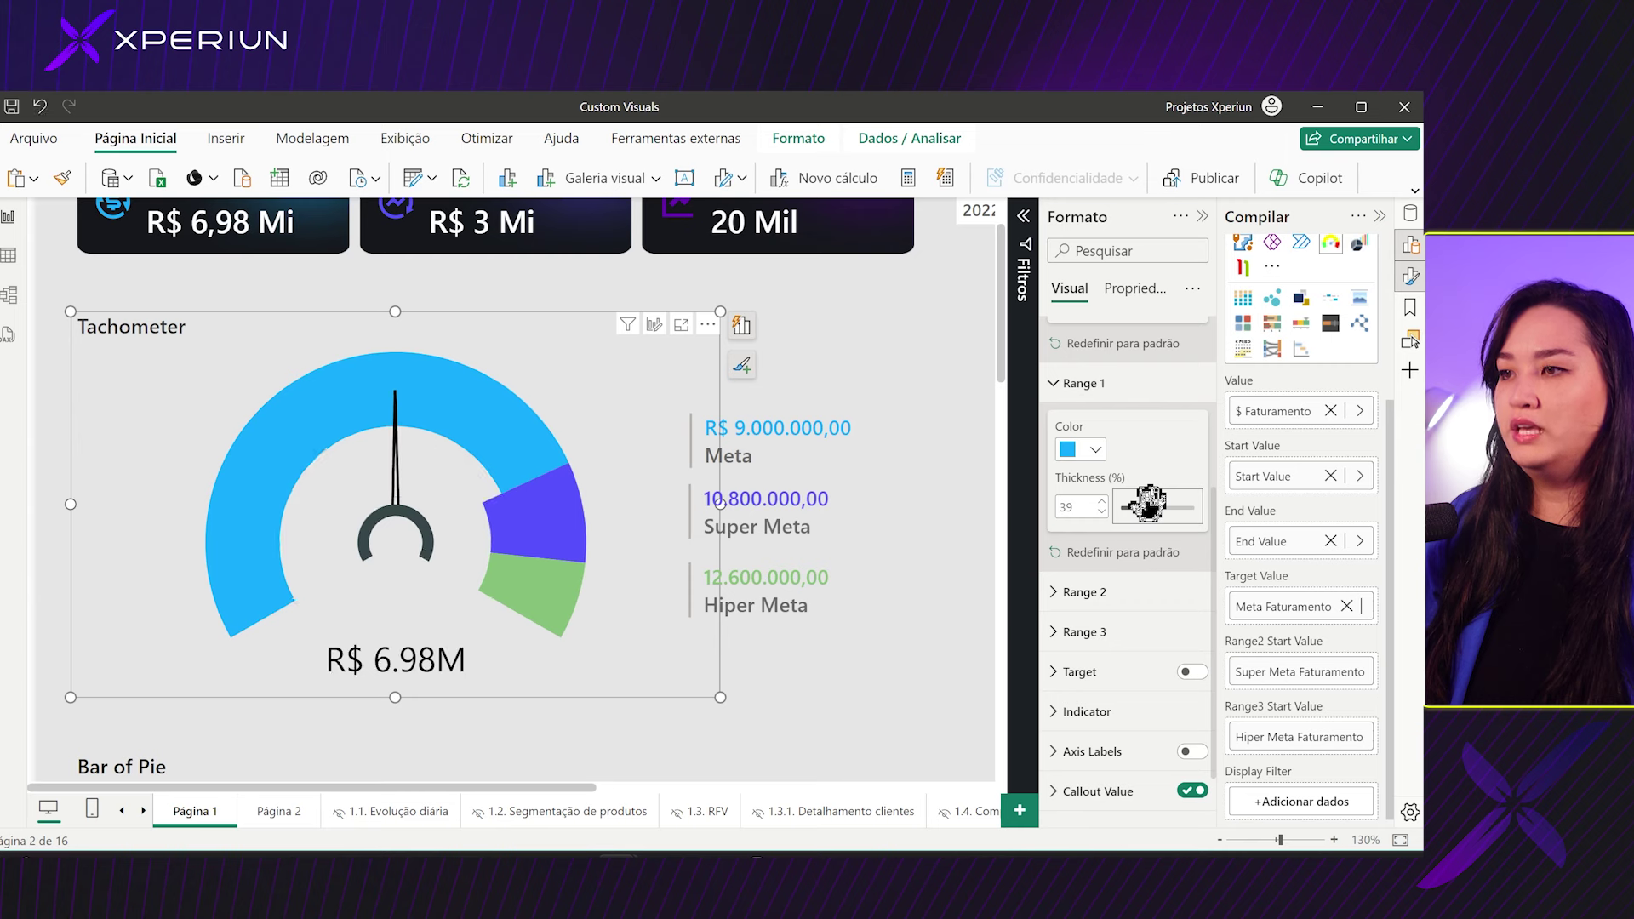
{"action": "left_click_drag", "start_coordinate": [1148, 503], "coordinate": [1124, 509]}
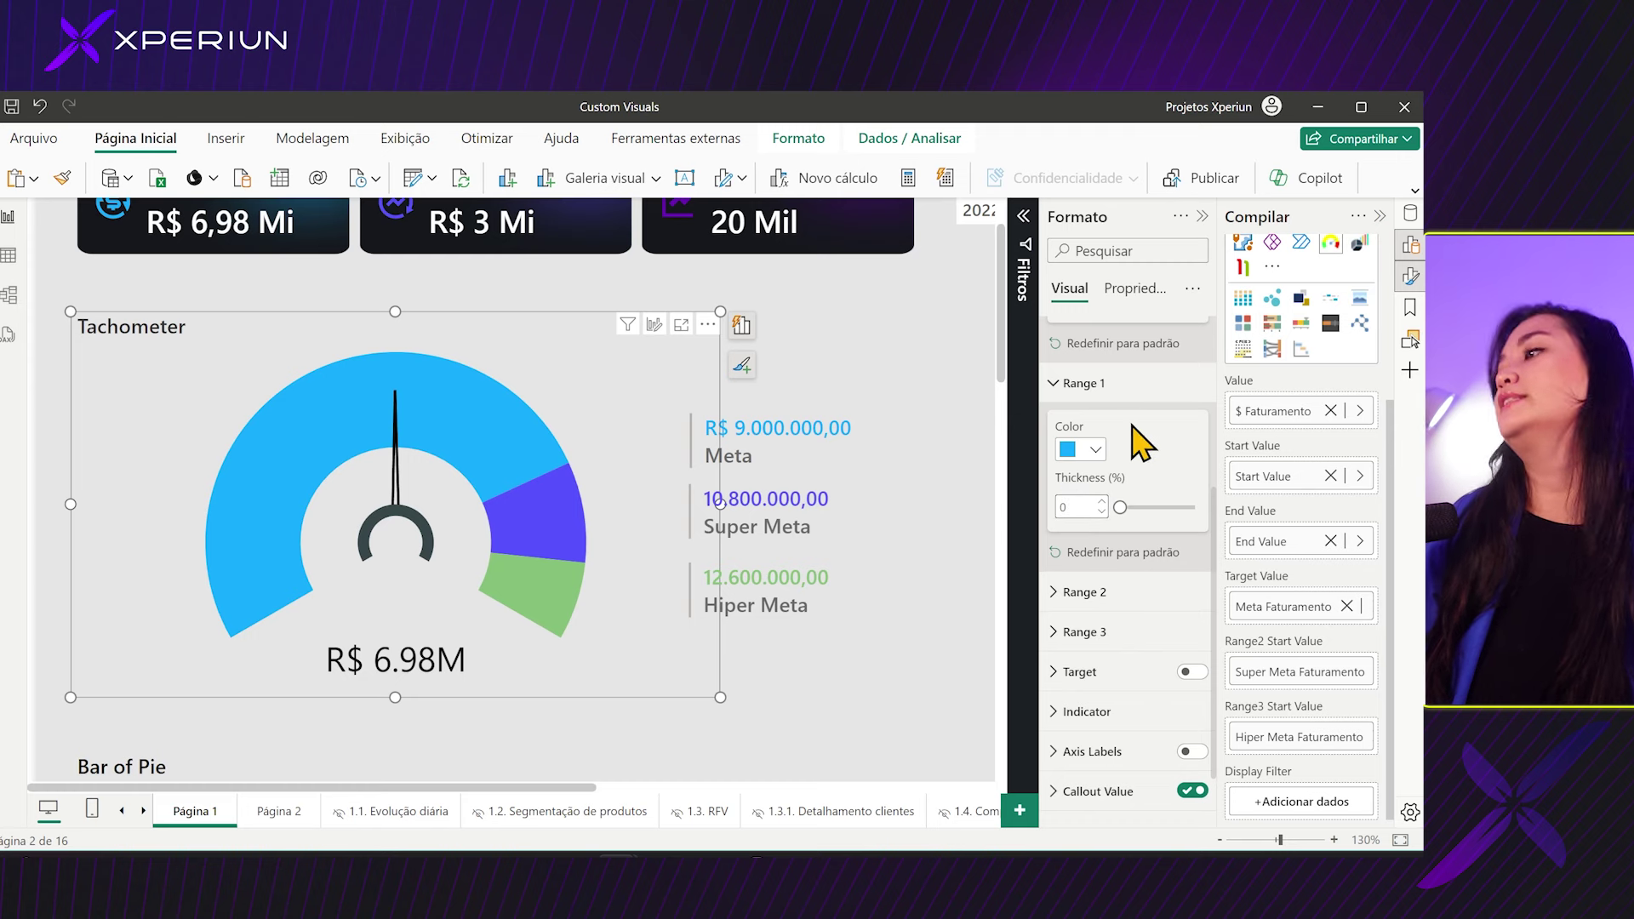
{"action": "left_click", "coordinate": [1124, 593]}
{"action": "scroll", "coordinate": [1122, 562], "scroll_direction": "down", "scroll_amount": 2}
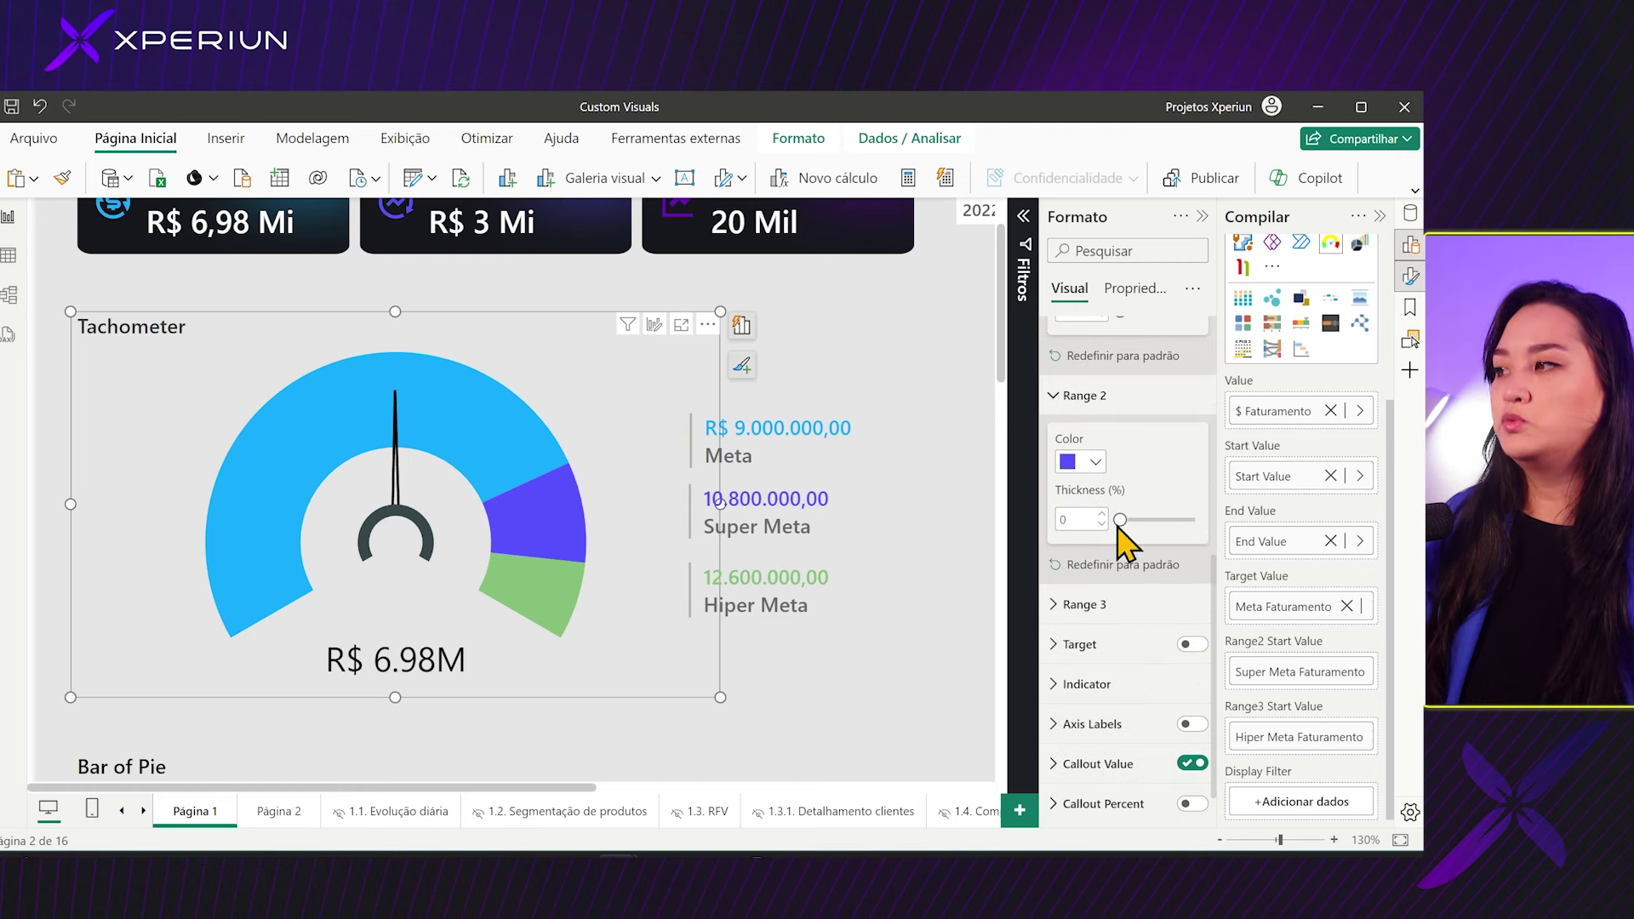
{"action": "left_click", "coordinate": [1085, 463]}
{"action": "left_click", "coordinate": [1174, 451]}
{"action": "scroll", "coordinate": [1166, 476], "scroll_direction": "down", "scroll_amount": 2}
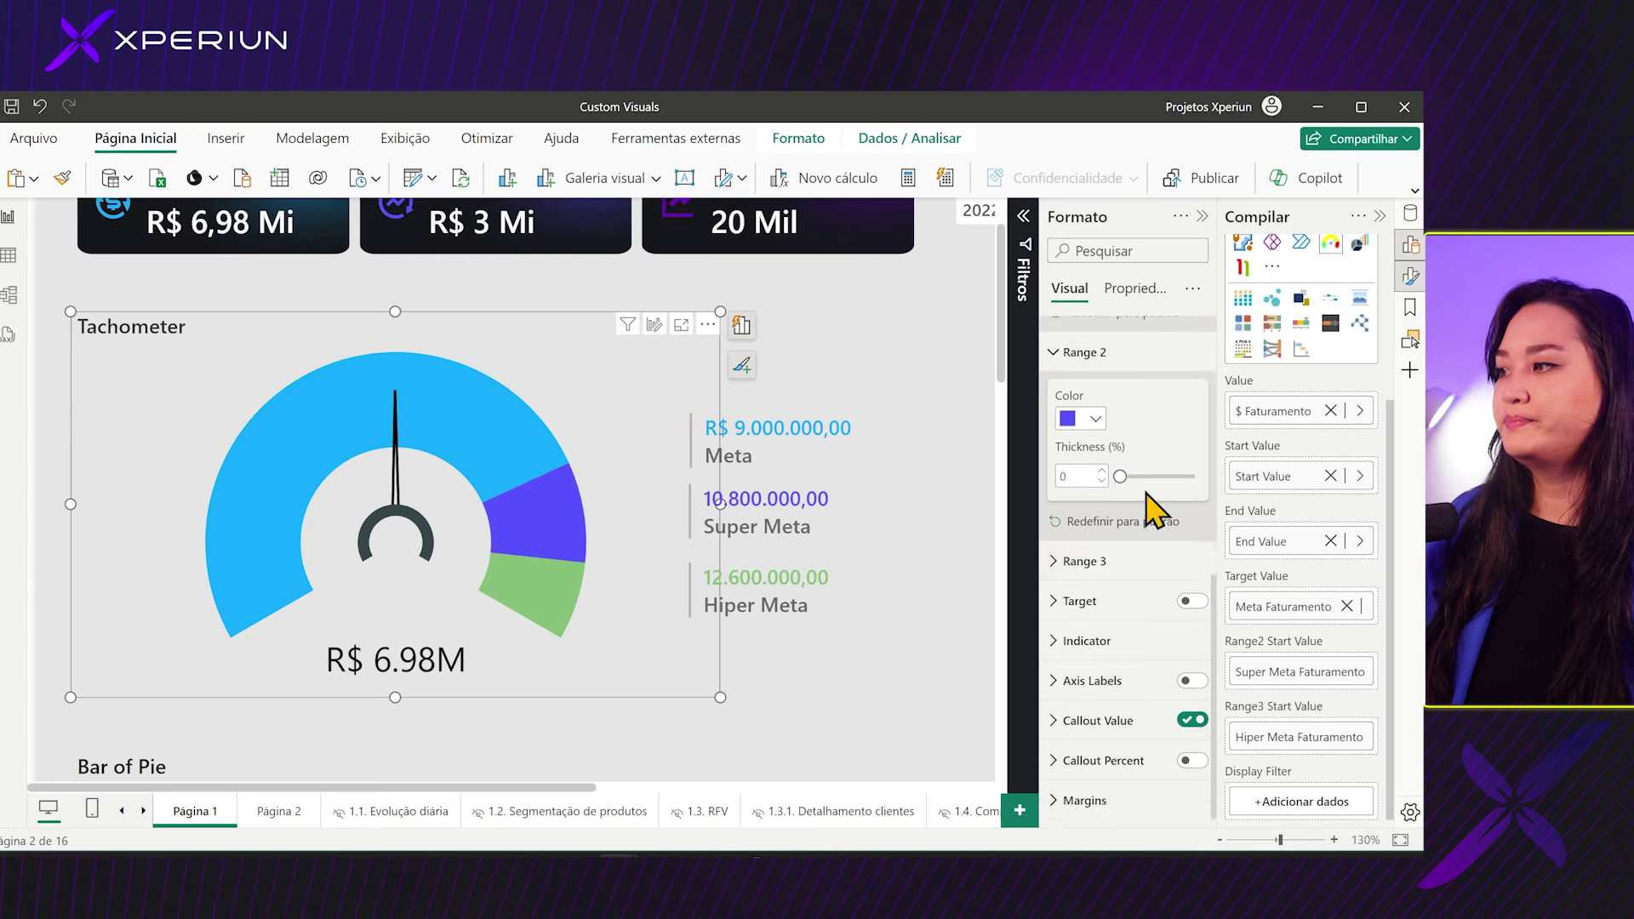
{"action": "scroll", "coordinate": [1143, 587], "scroll_direction": "down", "scroll_amount": 2}
{"action": "scroll", "coordinate": [1141, 598], "scroll_direction": "down", "scroll_amount": 2}
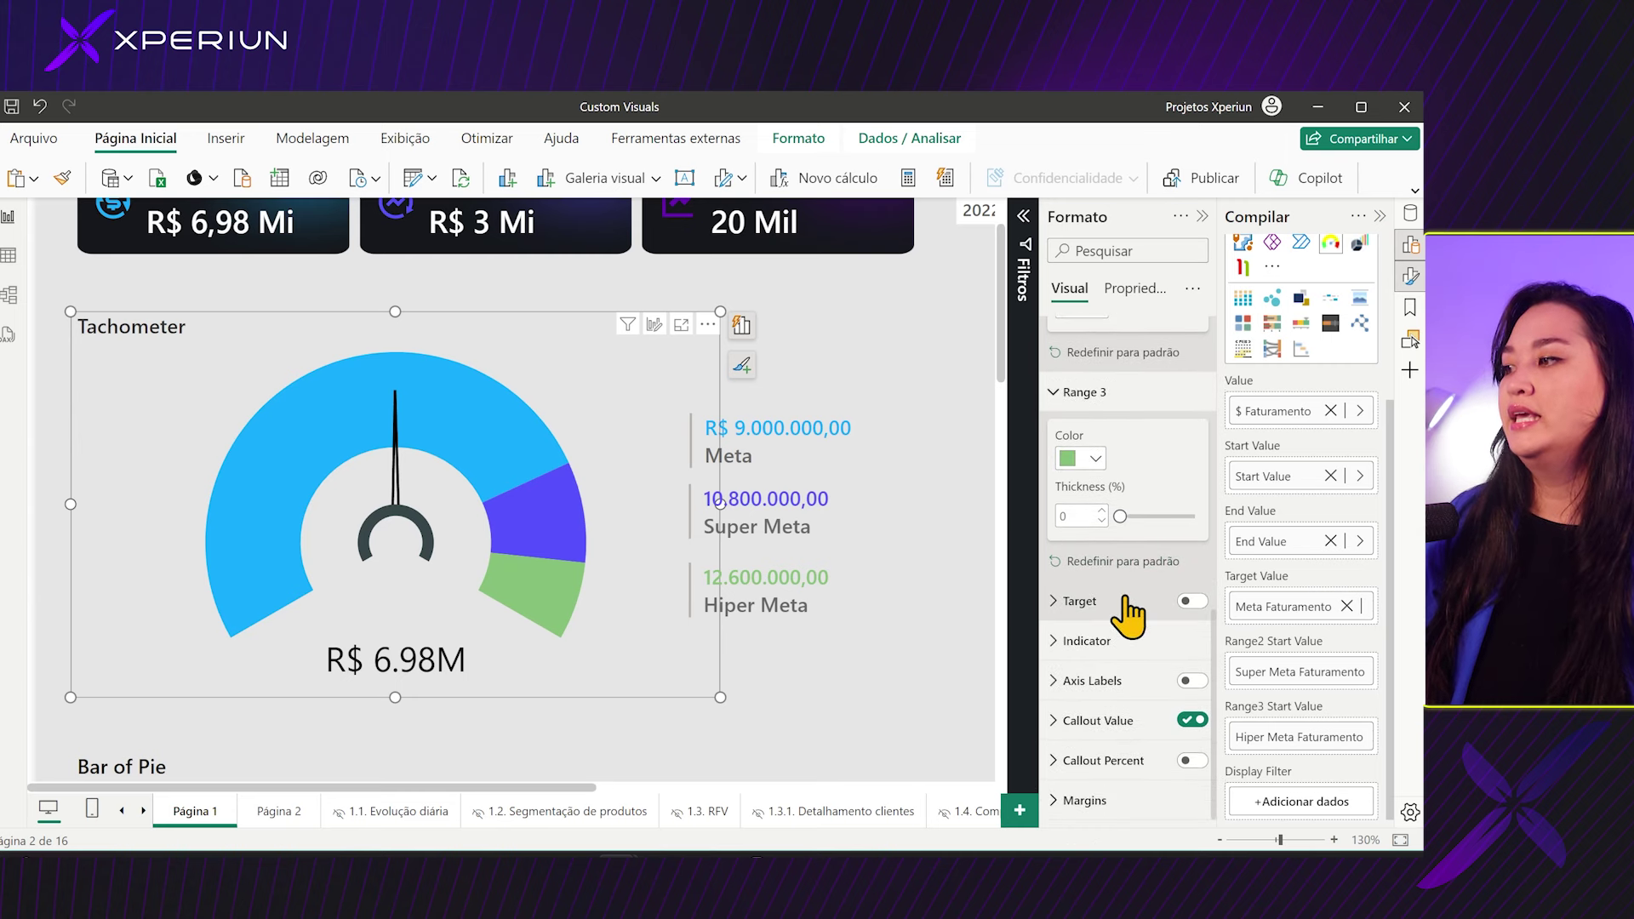
{"action": "left_click", "coordinate": [1136, 608]}
{"action": "scroll", "coordinate": [1138, 602], "scroll_direction": "down", "scroll_amount": 4}
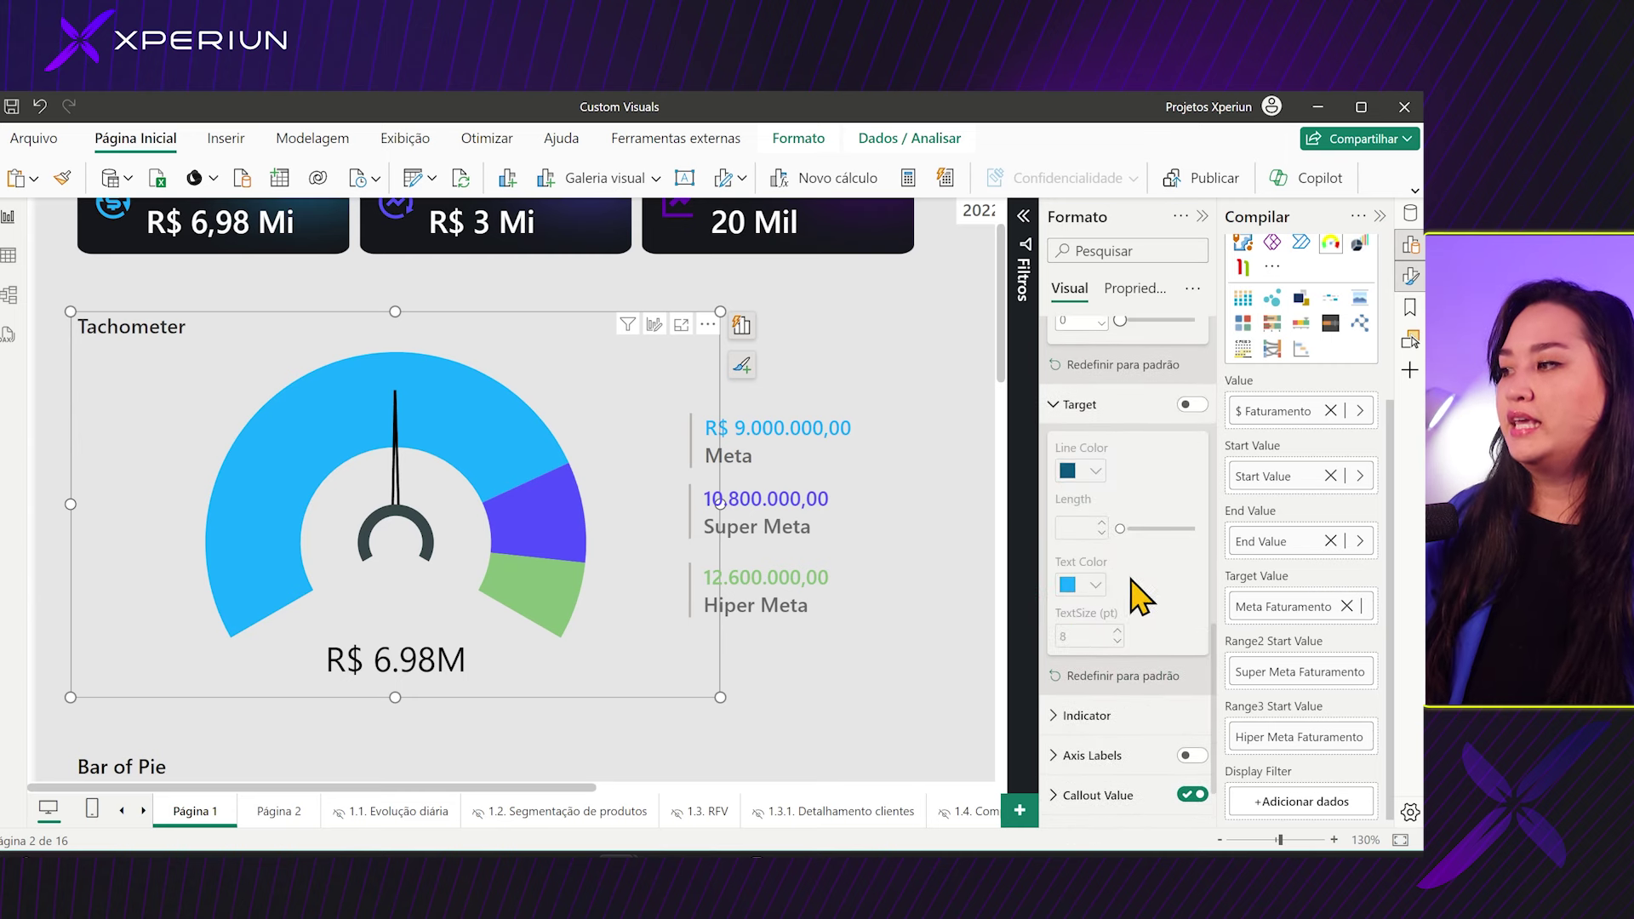
{"action": "left_click", "coordinate": [1191, 405]}
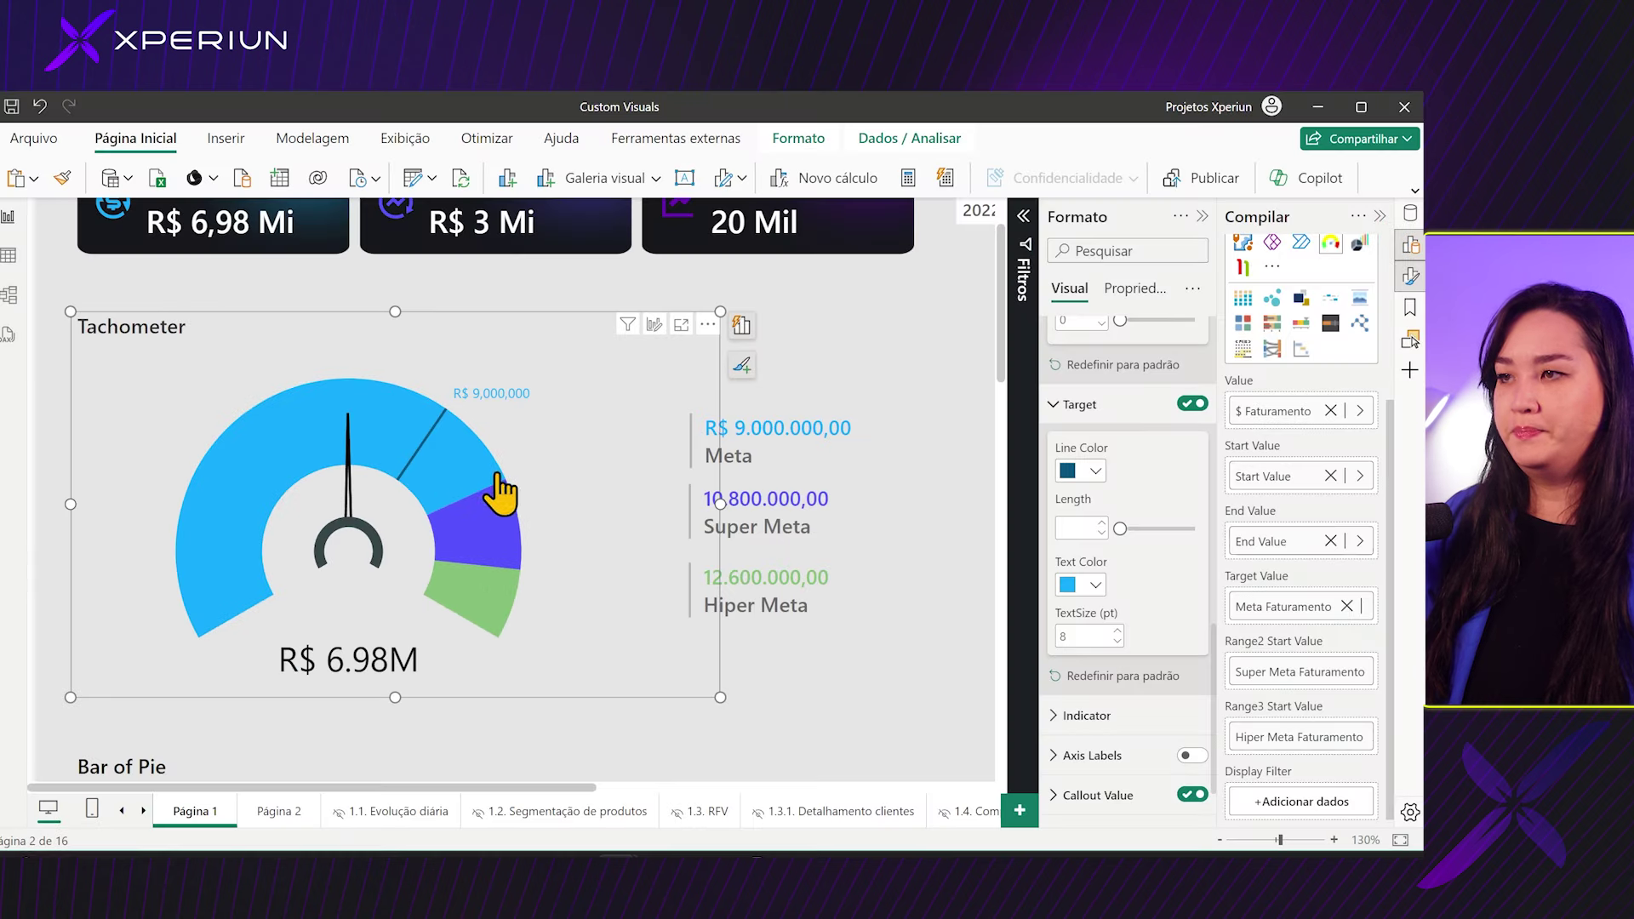
{"action": "left_click", "coordinate": [1192, 403]}
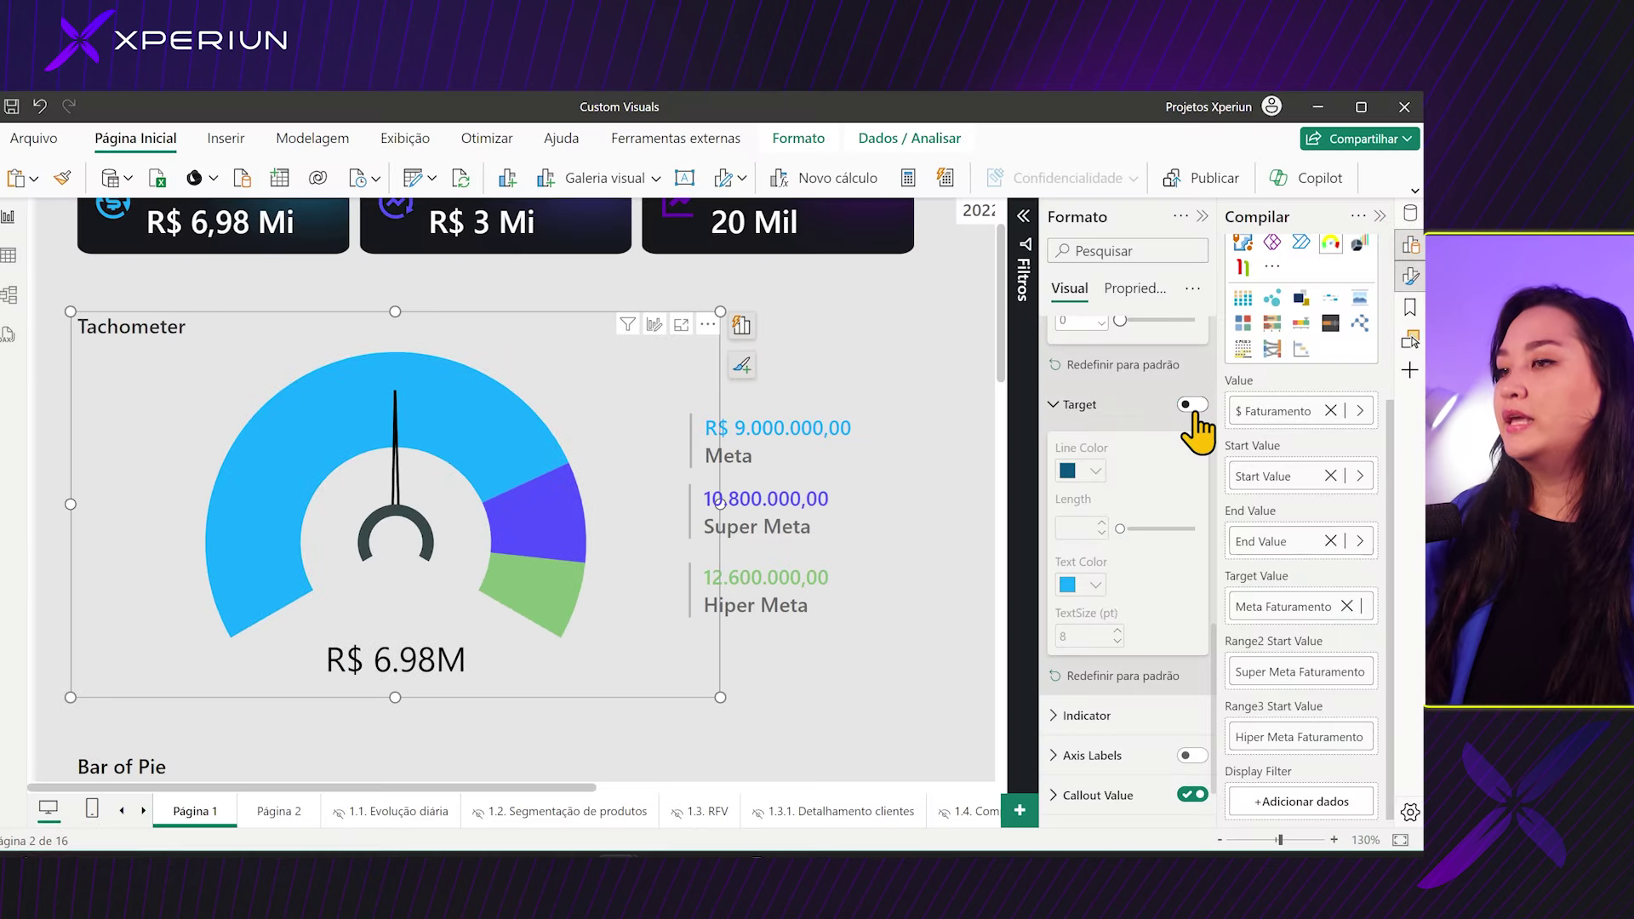
{"action": "scroll", "coordinate": [1172, 568], "scroll_direction": "down", "scroll_amount": 1}
{"action": "left_click", "coordinate": [1131, 670]}
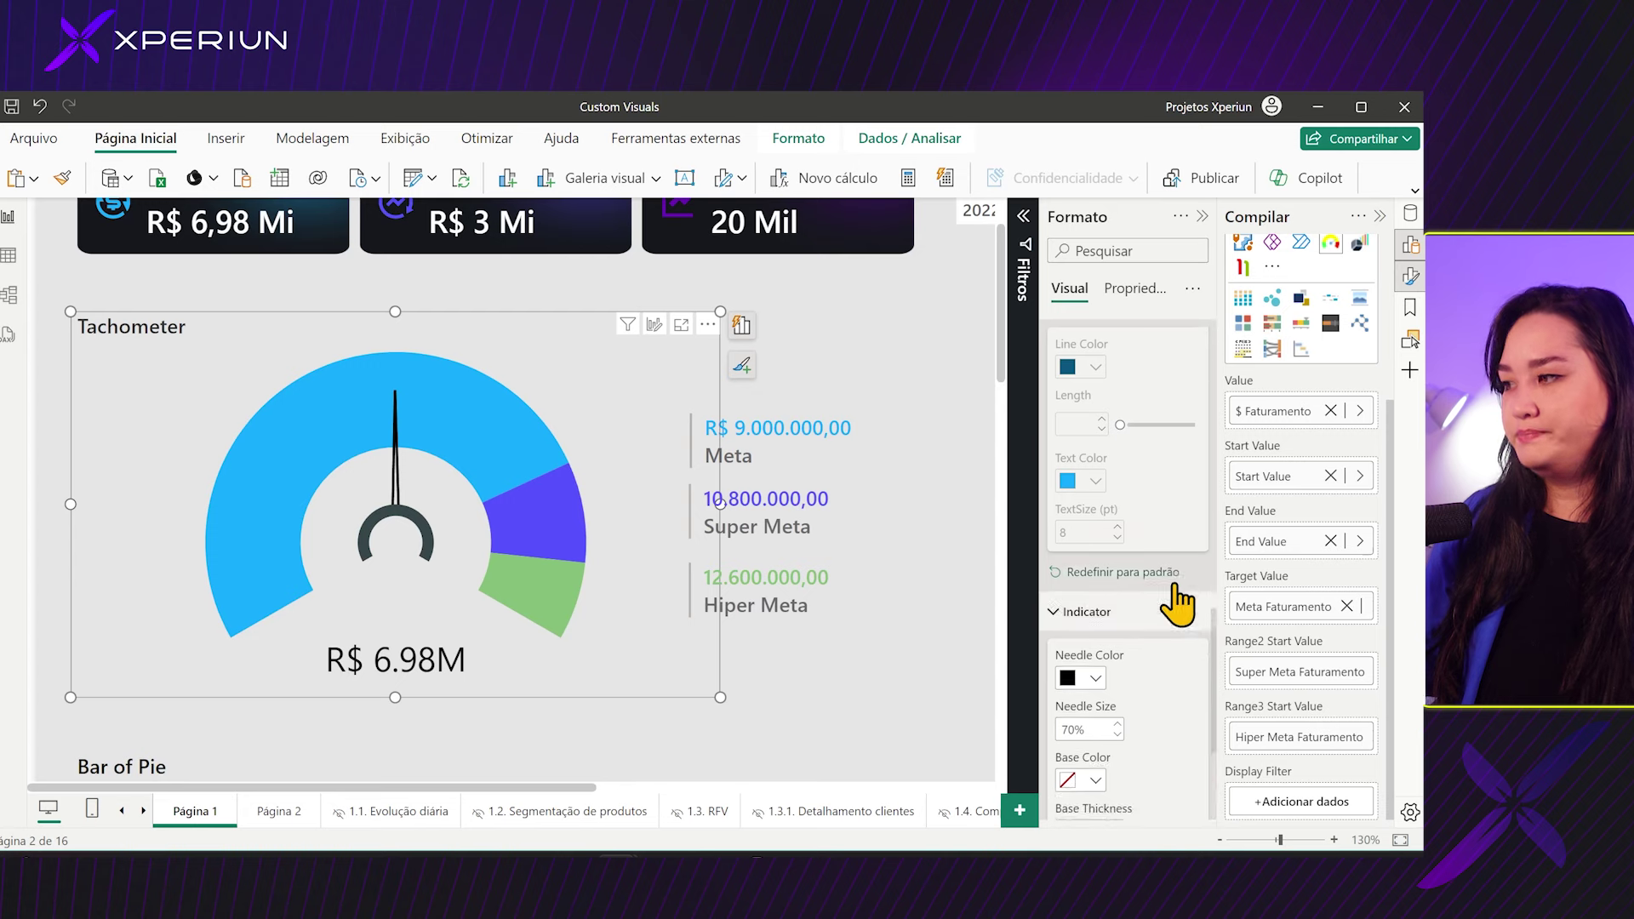
{"action": "scroll", "coordinate": [1174, 595], "scroll_direction": "down", "scroll_amount": 3}
{"action": "left_click", "coordinate": [1095, 447]}
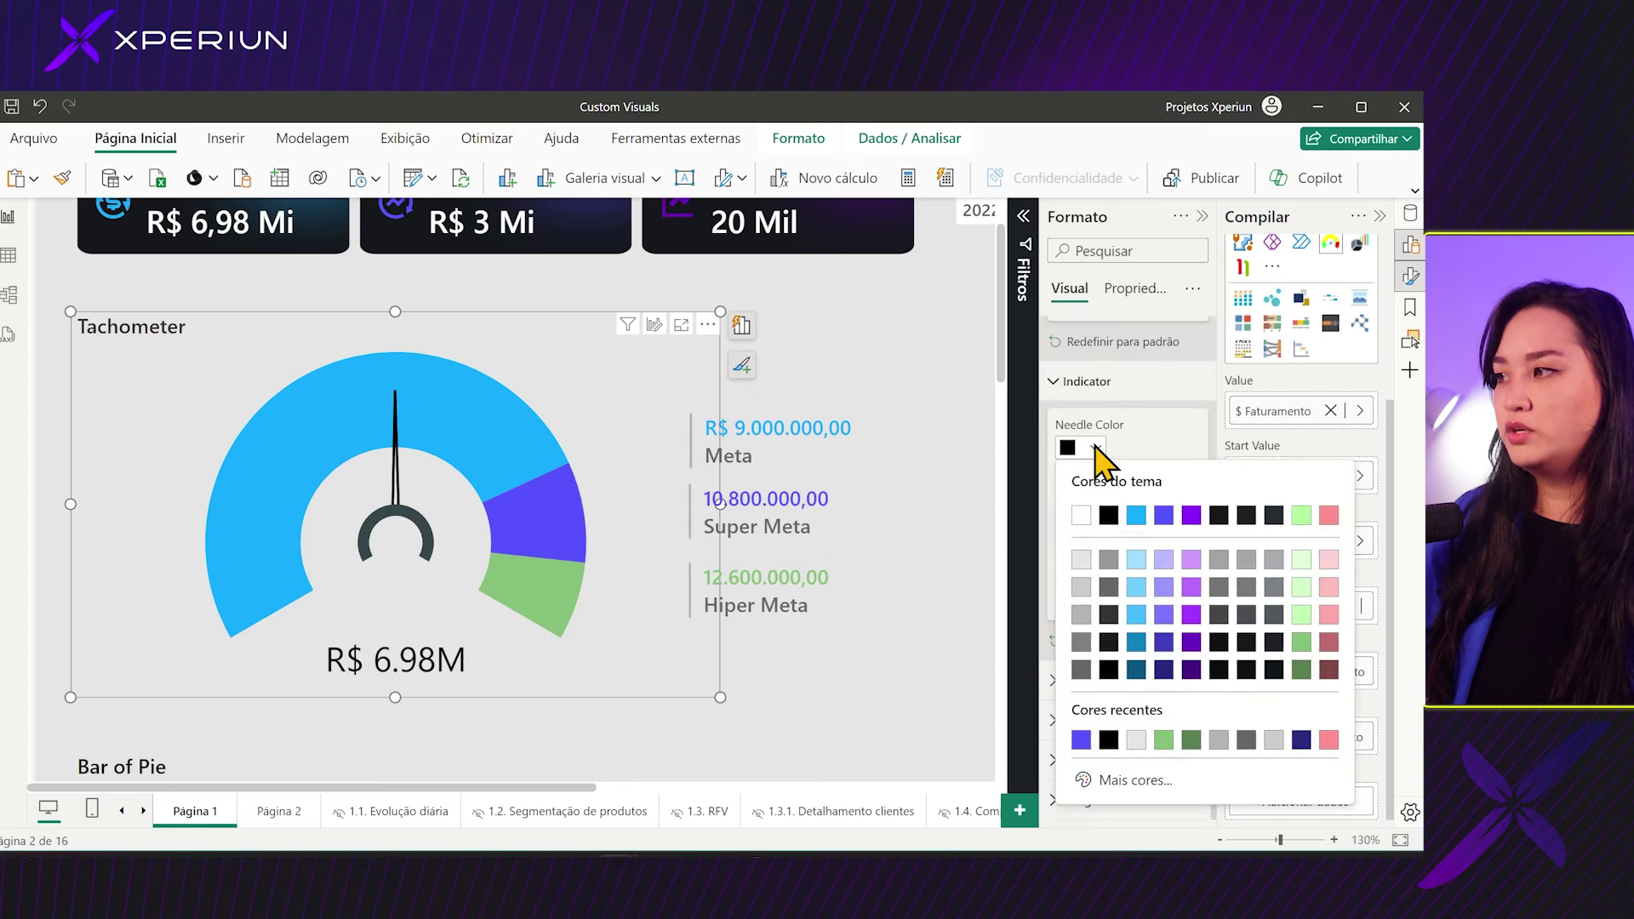
{"action": "left_click", "coordinate": [1163, 519]}
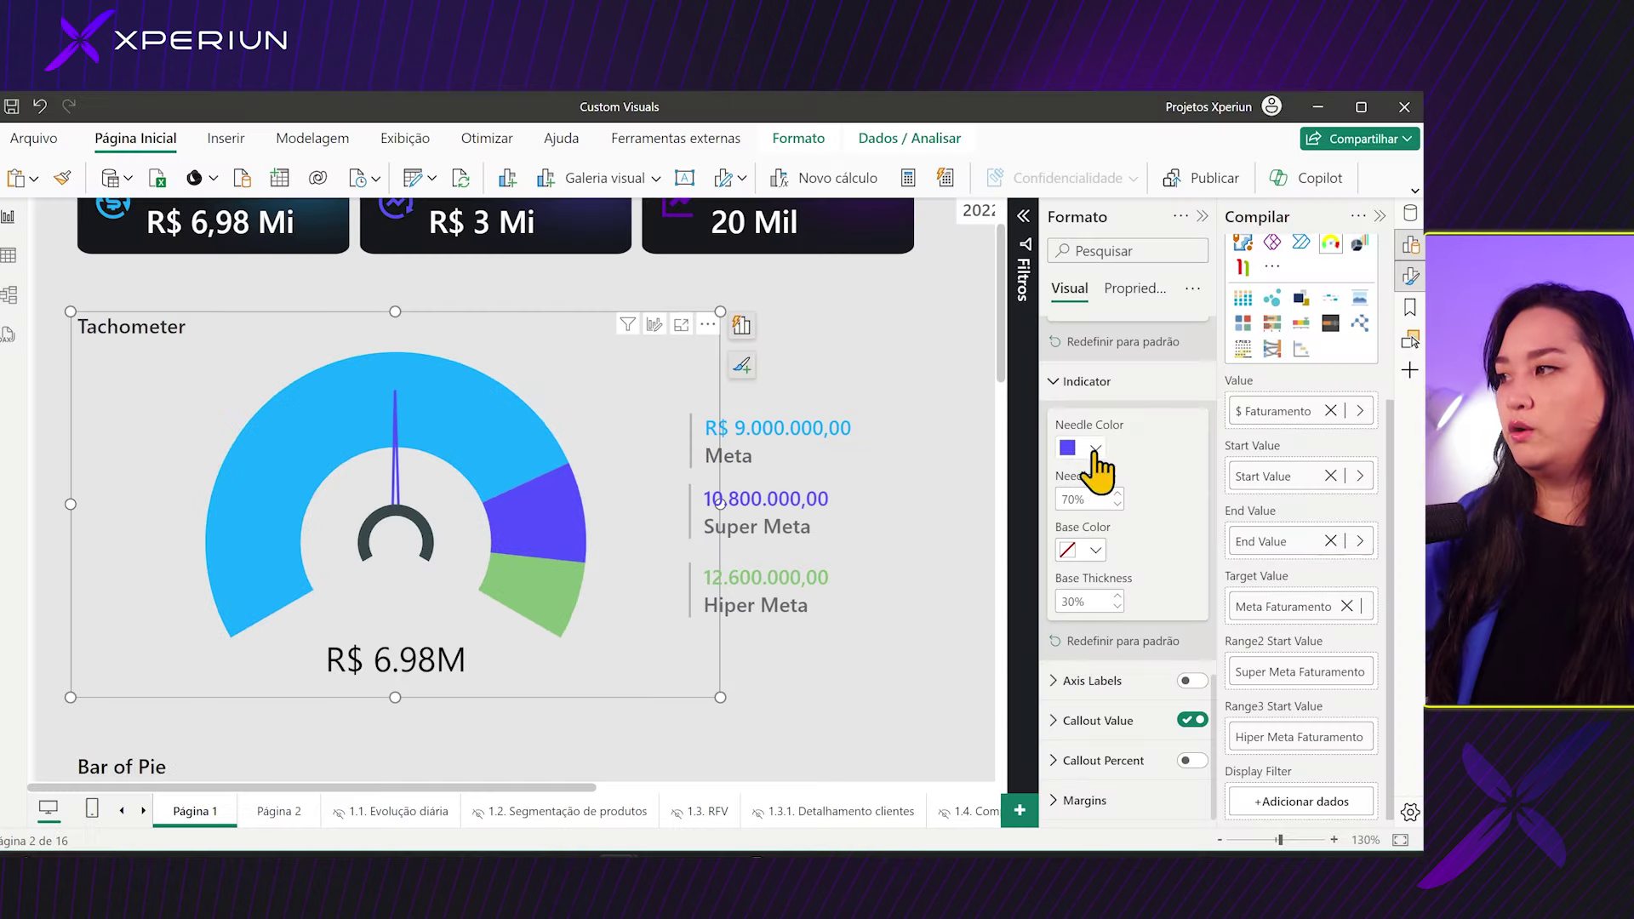
{"action": "left_click", "coordinate": [1082, 448]}
{"action": "left_click", "coordinate": [1109, 514]}
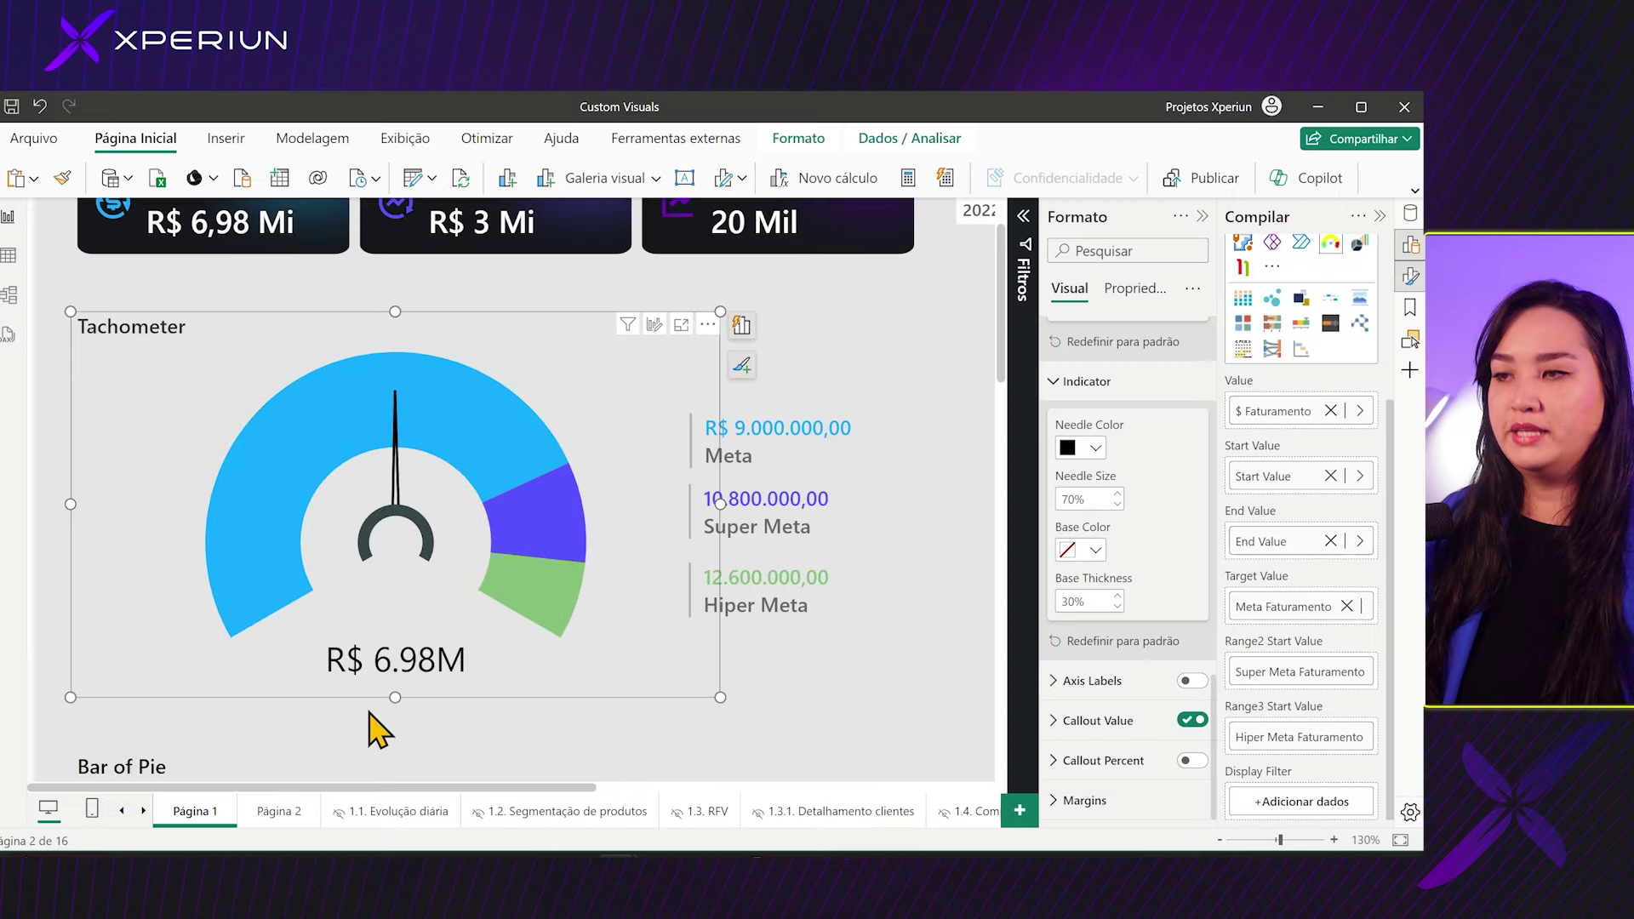
Step: Expand Callout Value and switch on the Callout Percent display
{"action": "left_click", "coordinate": [1126, 725]}
{"action": "scroll", "coordinate": [1124, 715], "scroll_direction": "down", "scroll_amount": 3}
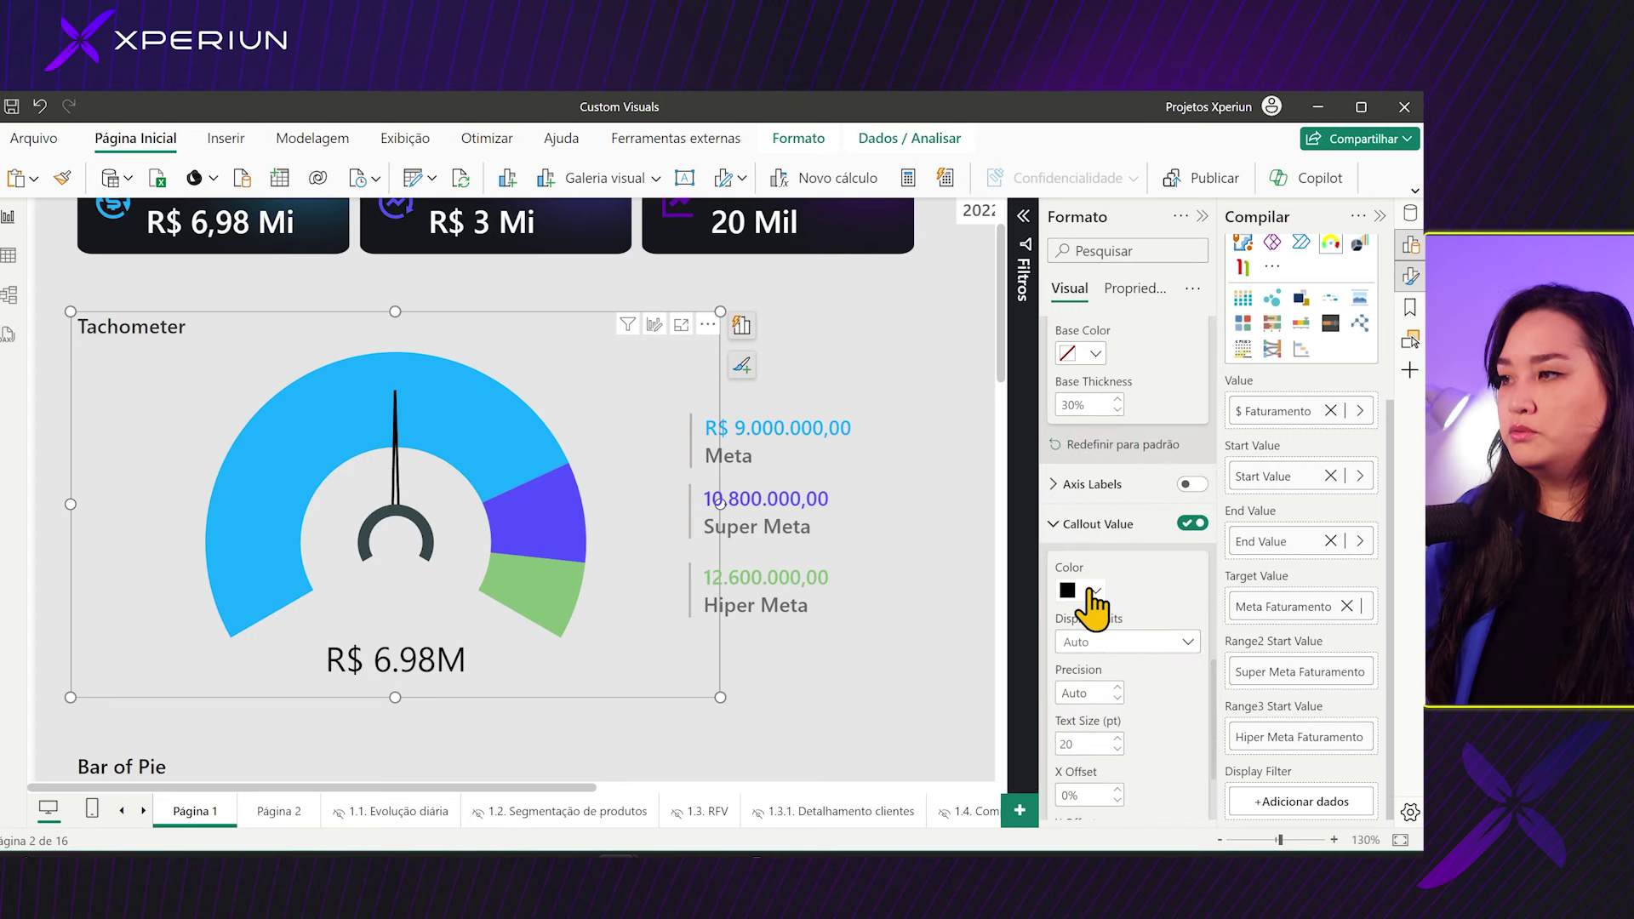
{"action": "scroll", "coordinate": [1110, 604], "scroll_direction": "down", "scroll_amount": 1}
{"action": "scroll", "coordinate": [1119, 601], "scroll_direction": "down", "scroll_amount": 1}
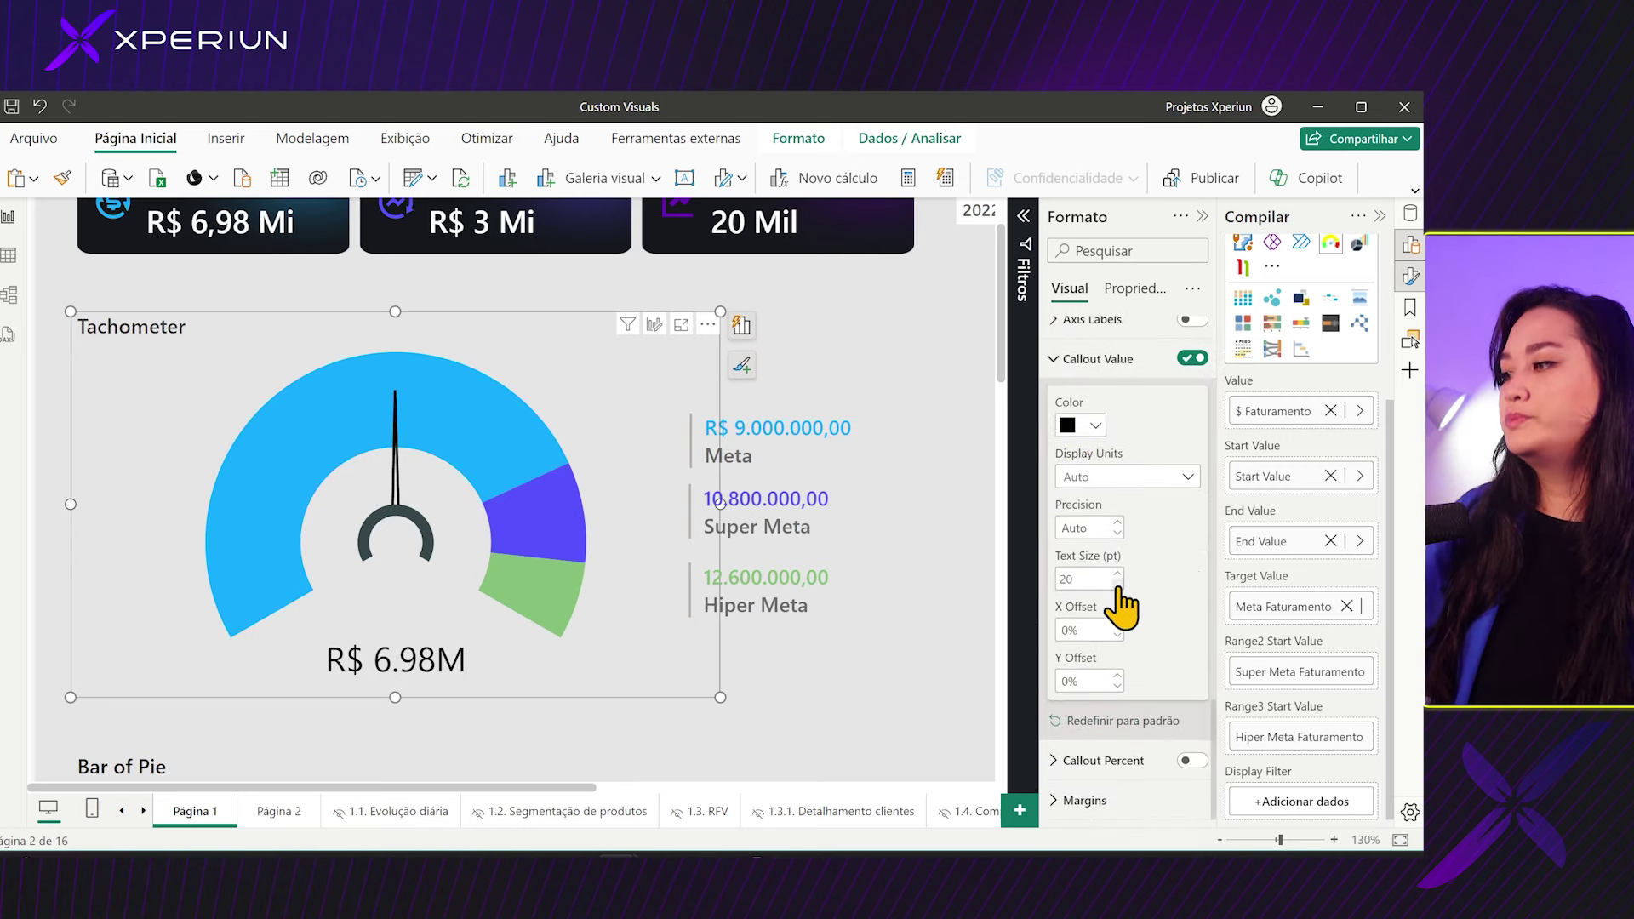
{"action": "left_click", "coordinate": [1191, 762]}
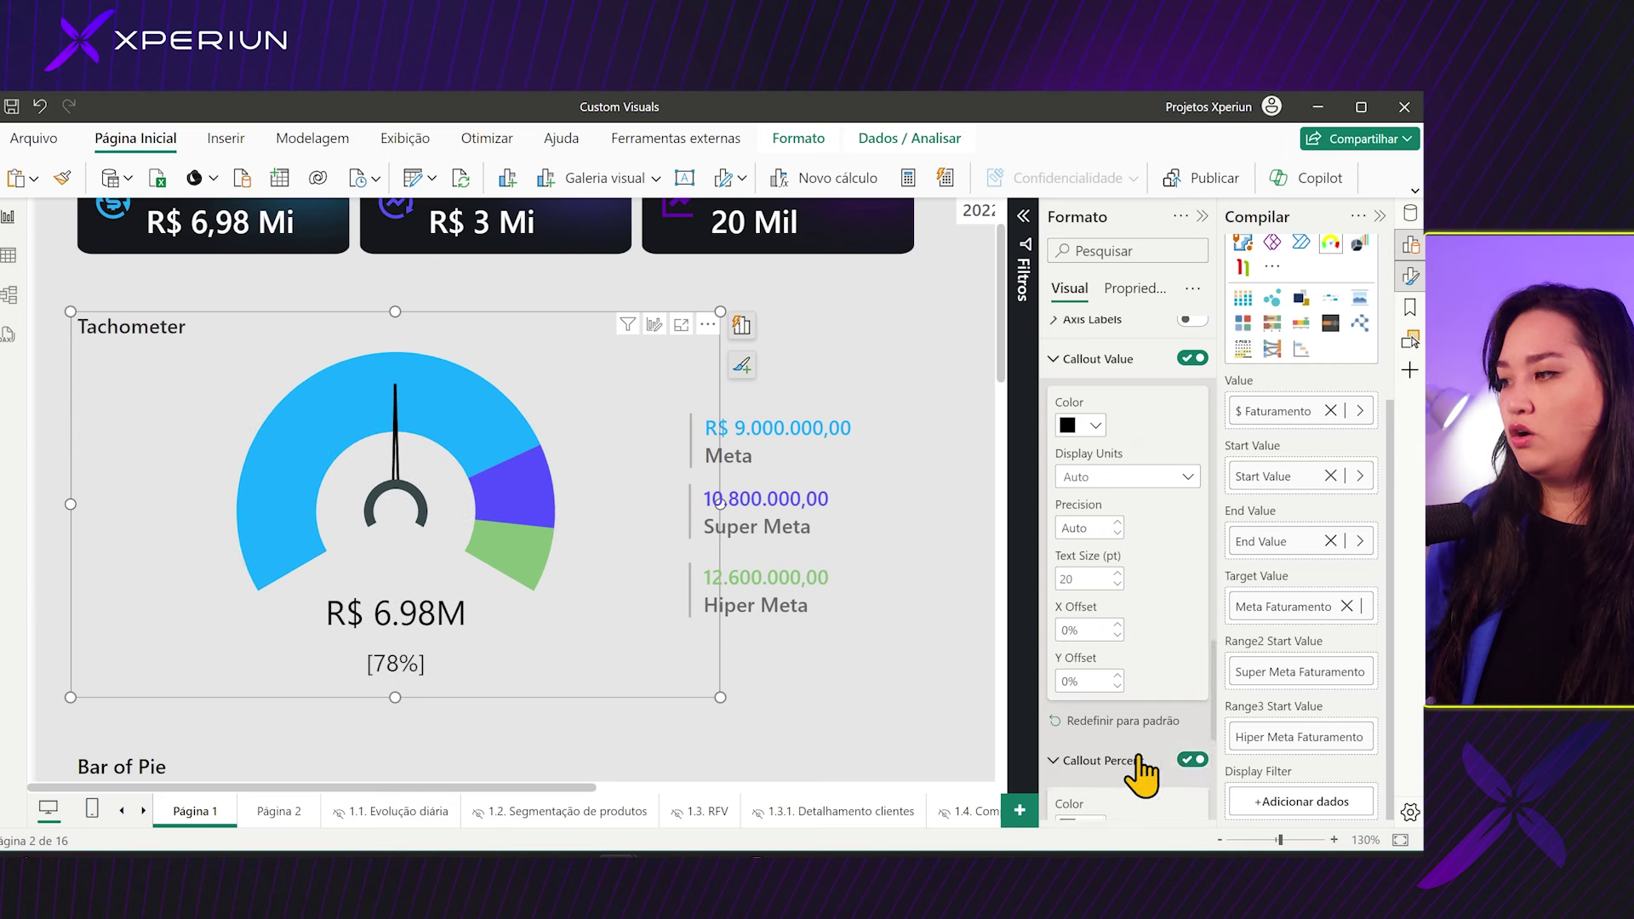
Step: Colour the percentage callout text with the light-blue theme swatch
{"action": "left_click", "coordinate": [1106, 760]}
{"action": "scroll", "coordinate": [1121, 502], "scroll_direction": "down", "scroll_amount": 1}
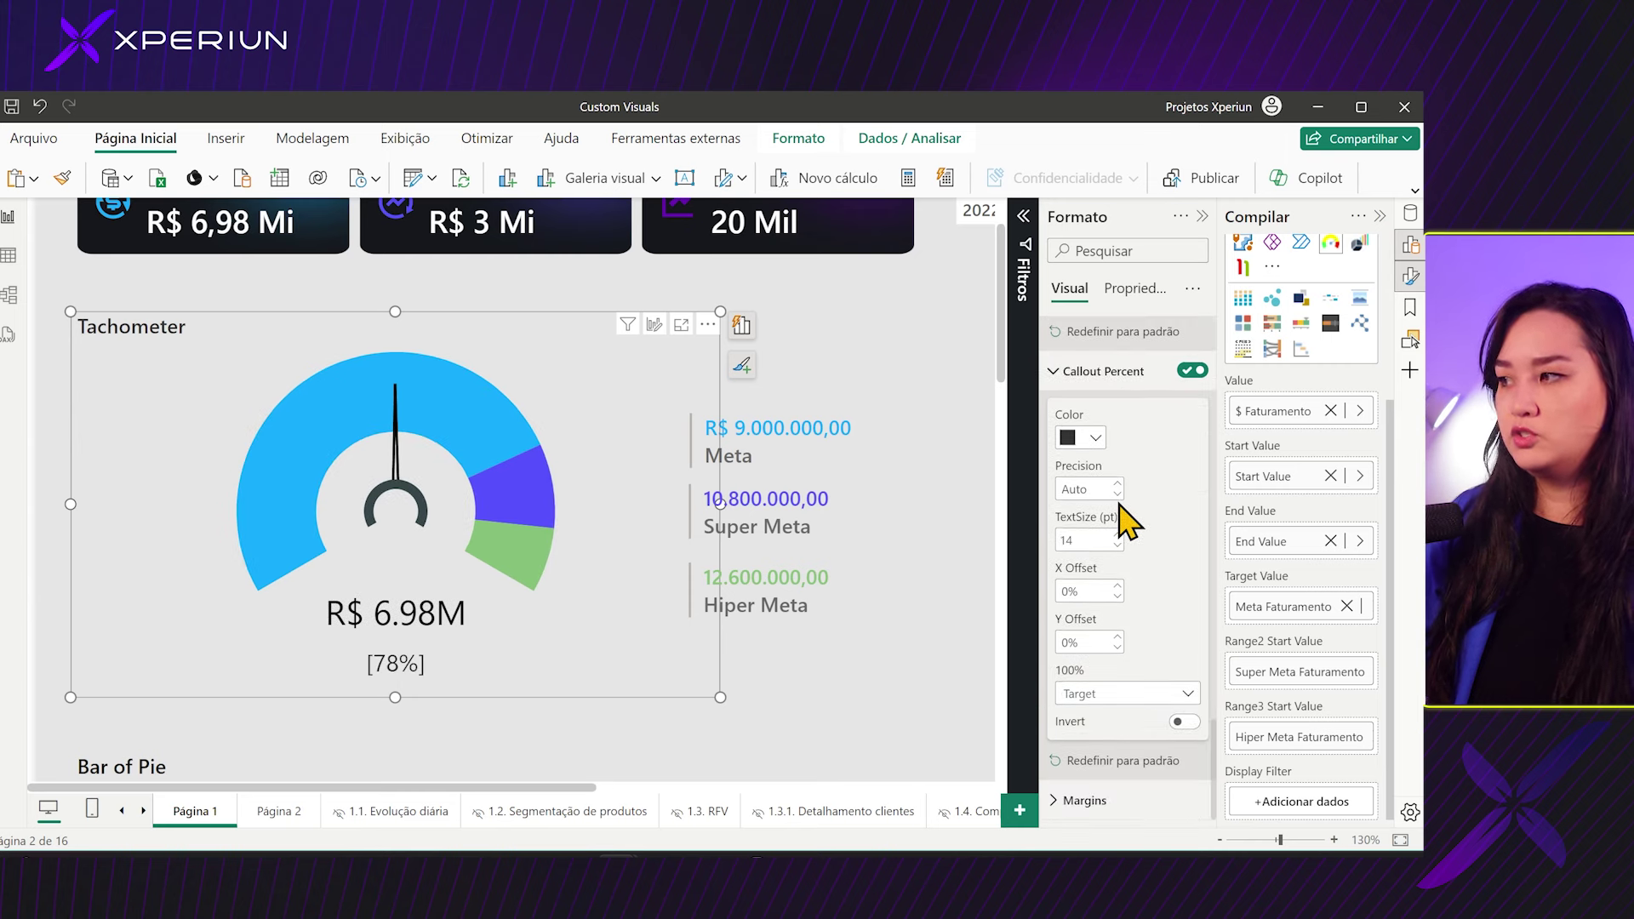
{"action": "left_click", "coordinate": [1094, 437]}
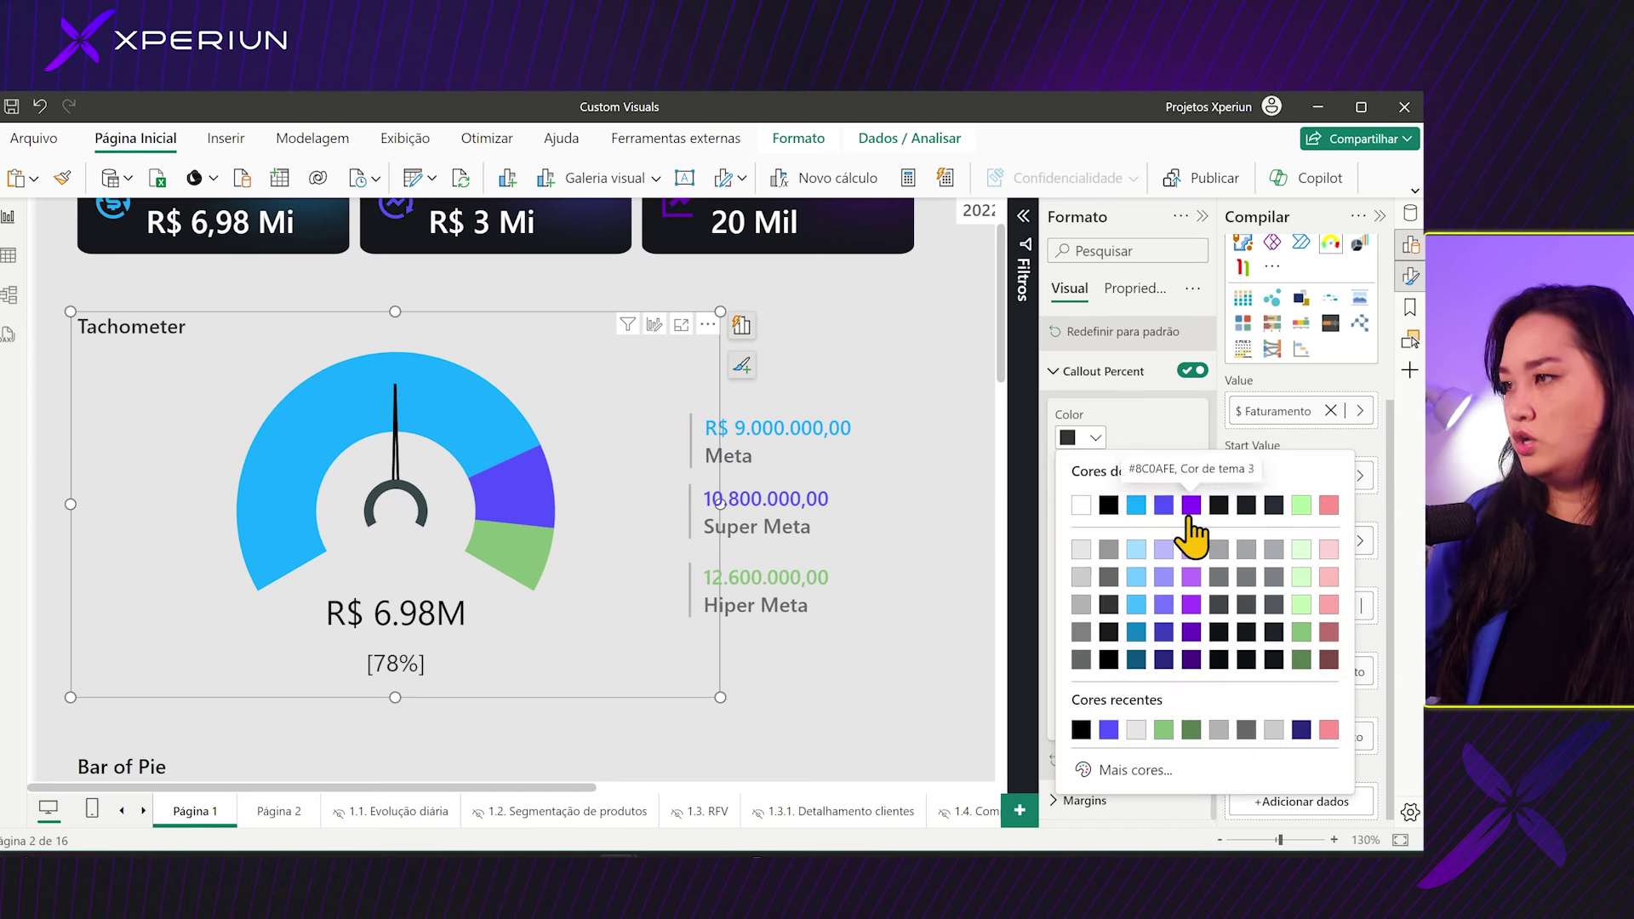
{"action": "left_click", "coordinate": [1137, 506]}
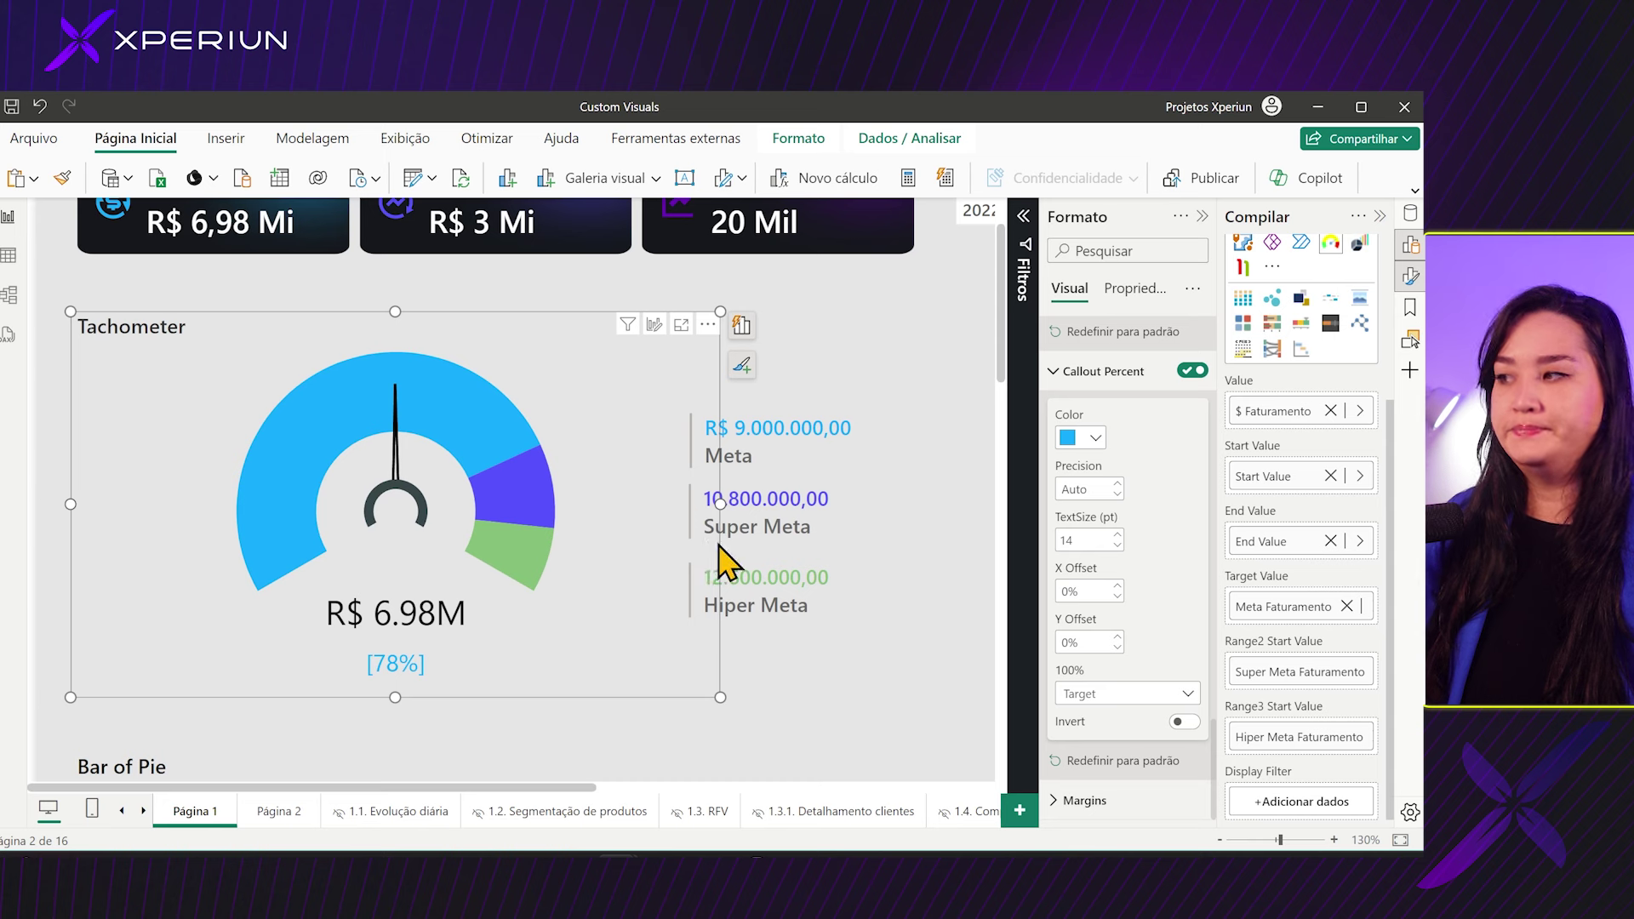
Step: Keep Target as the 100% reference so the callout shows 78%
{"action": "left_click", "coordinate": [1137, 694]}
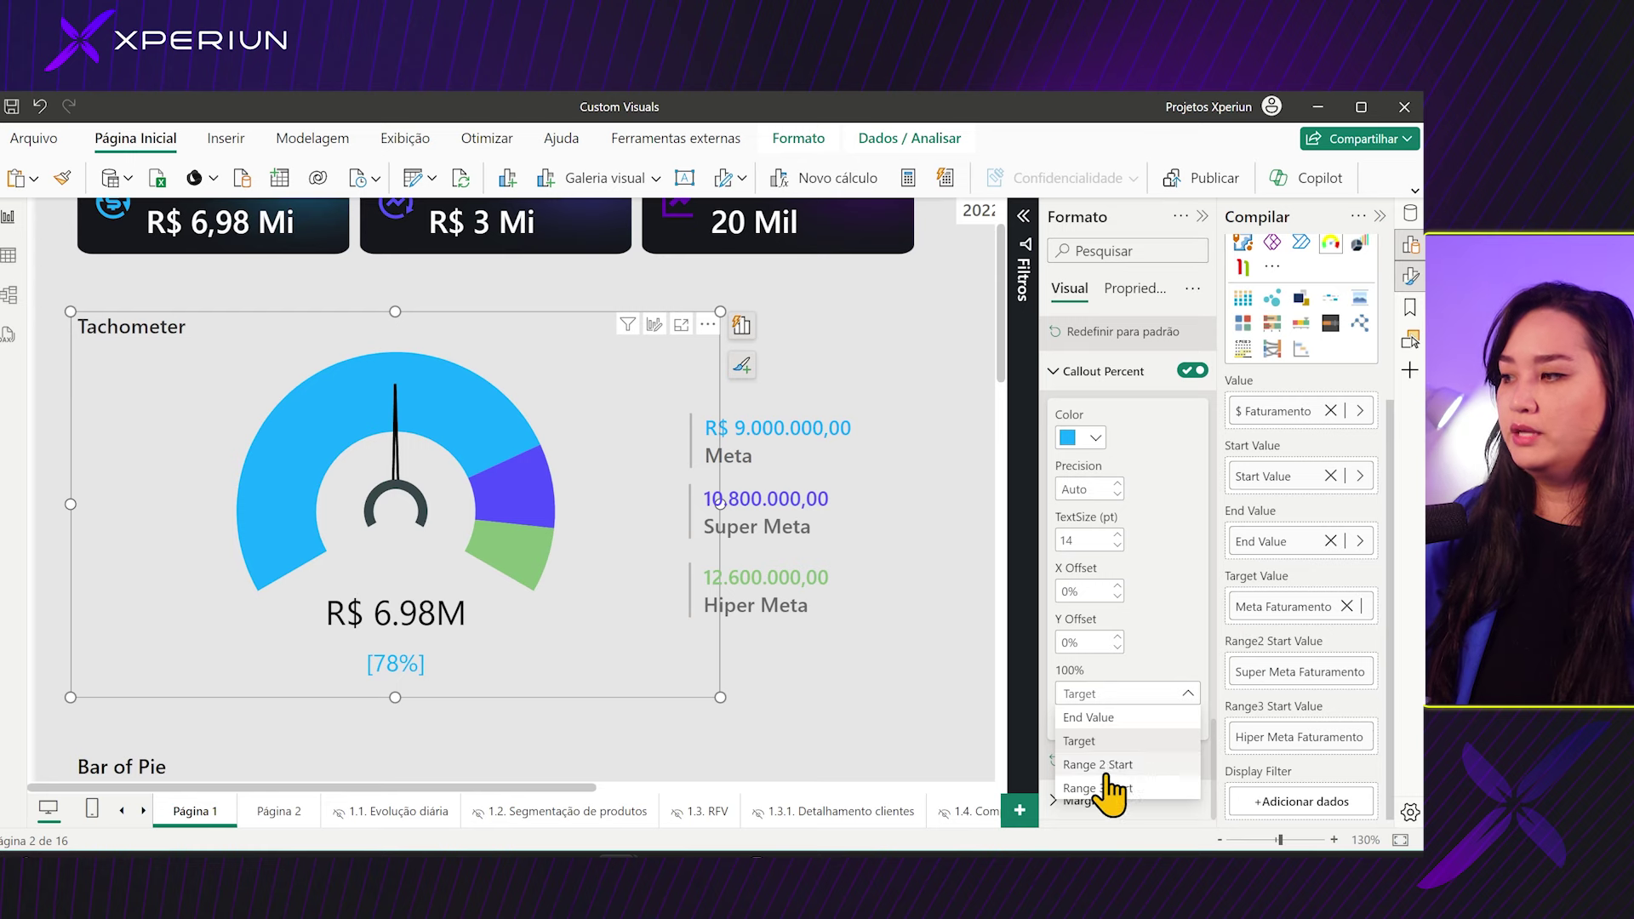
{"action": "left_click", "coordinate": [1089, 744]}
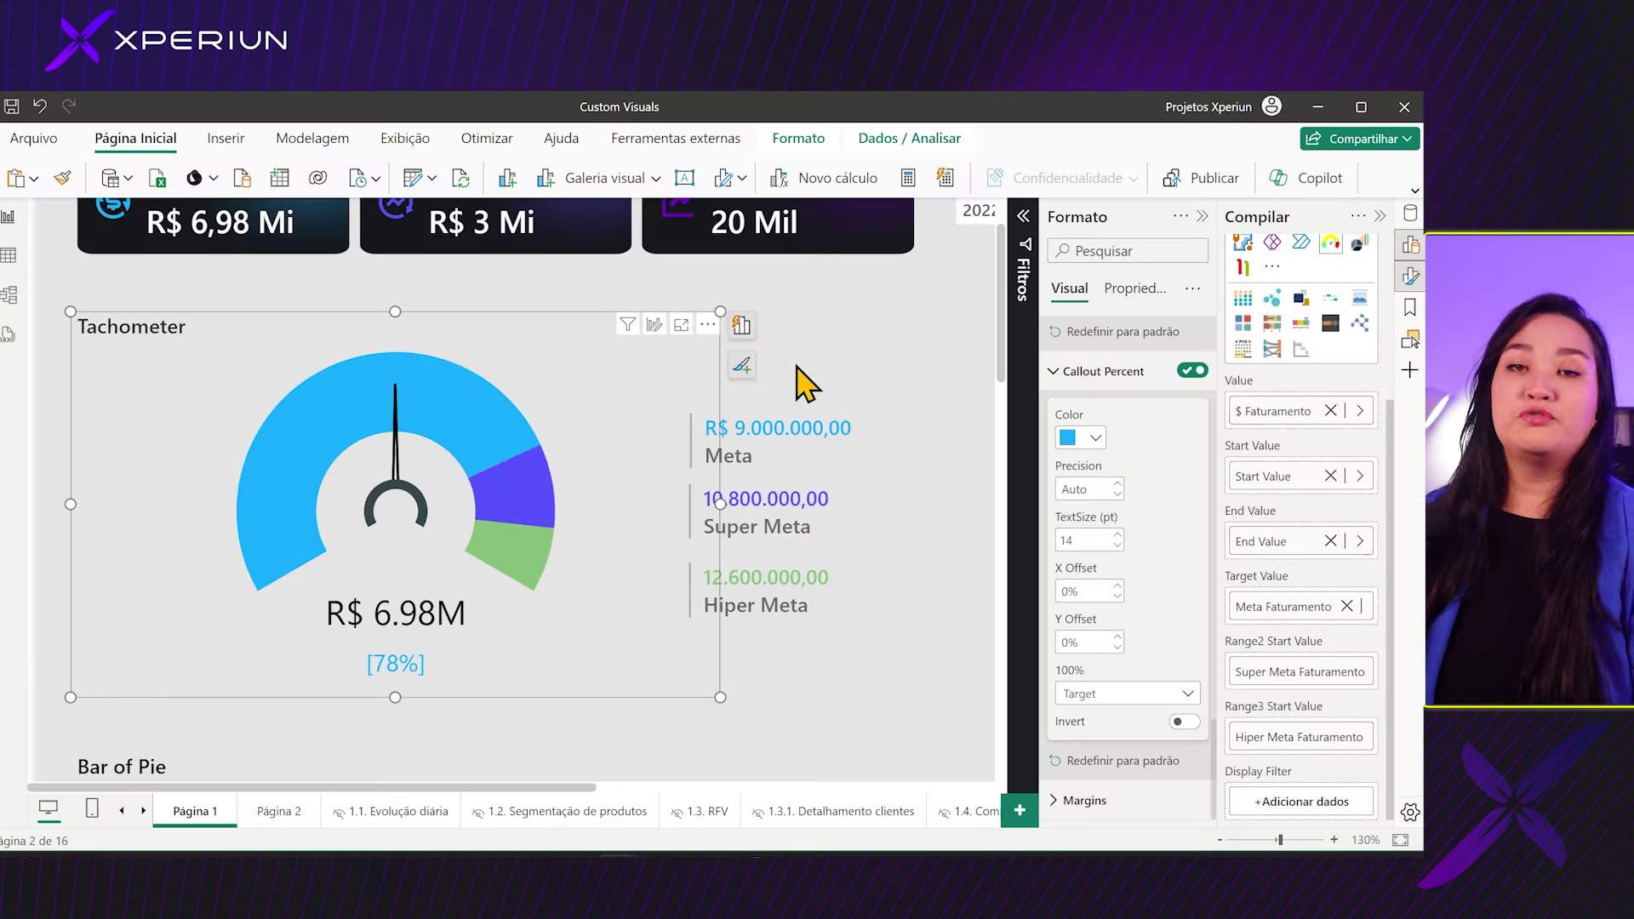
{"action": "left_click", "coordinate": [797, 367]}
{"action": "left_click", "coordinate": [638, 429]}
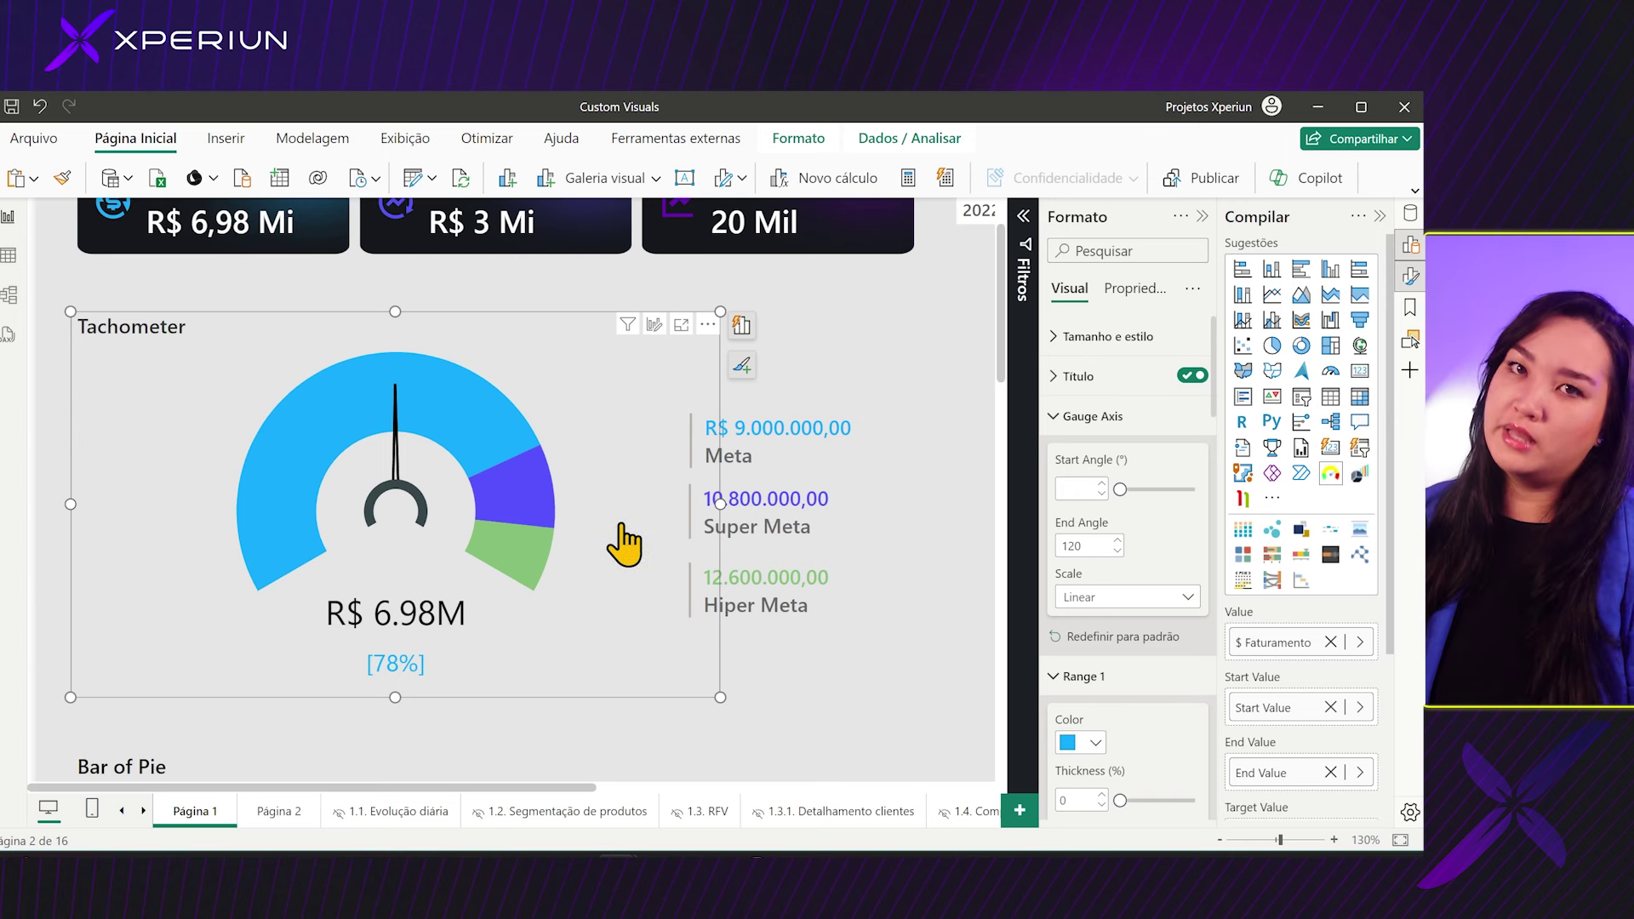
{"action": "left_click", "coordinate": [748, 442]}
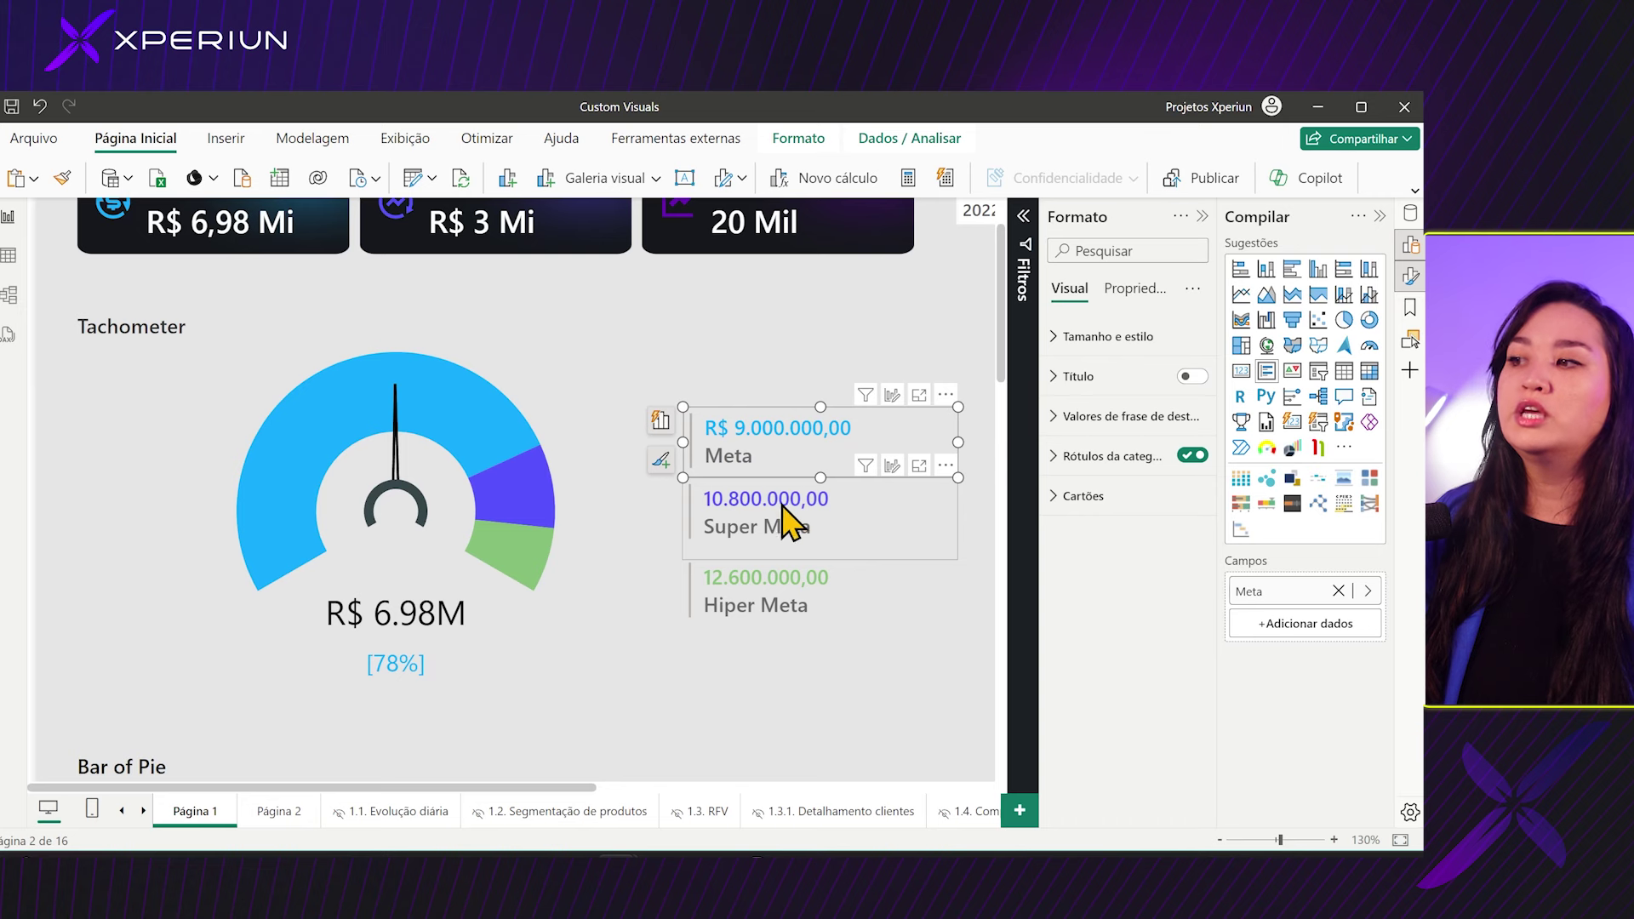
{"action": "left_click", "coordinate": [842, 544]}
{"action": "left_click", "coordinate": [842, 617]}
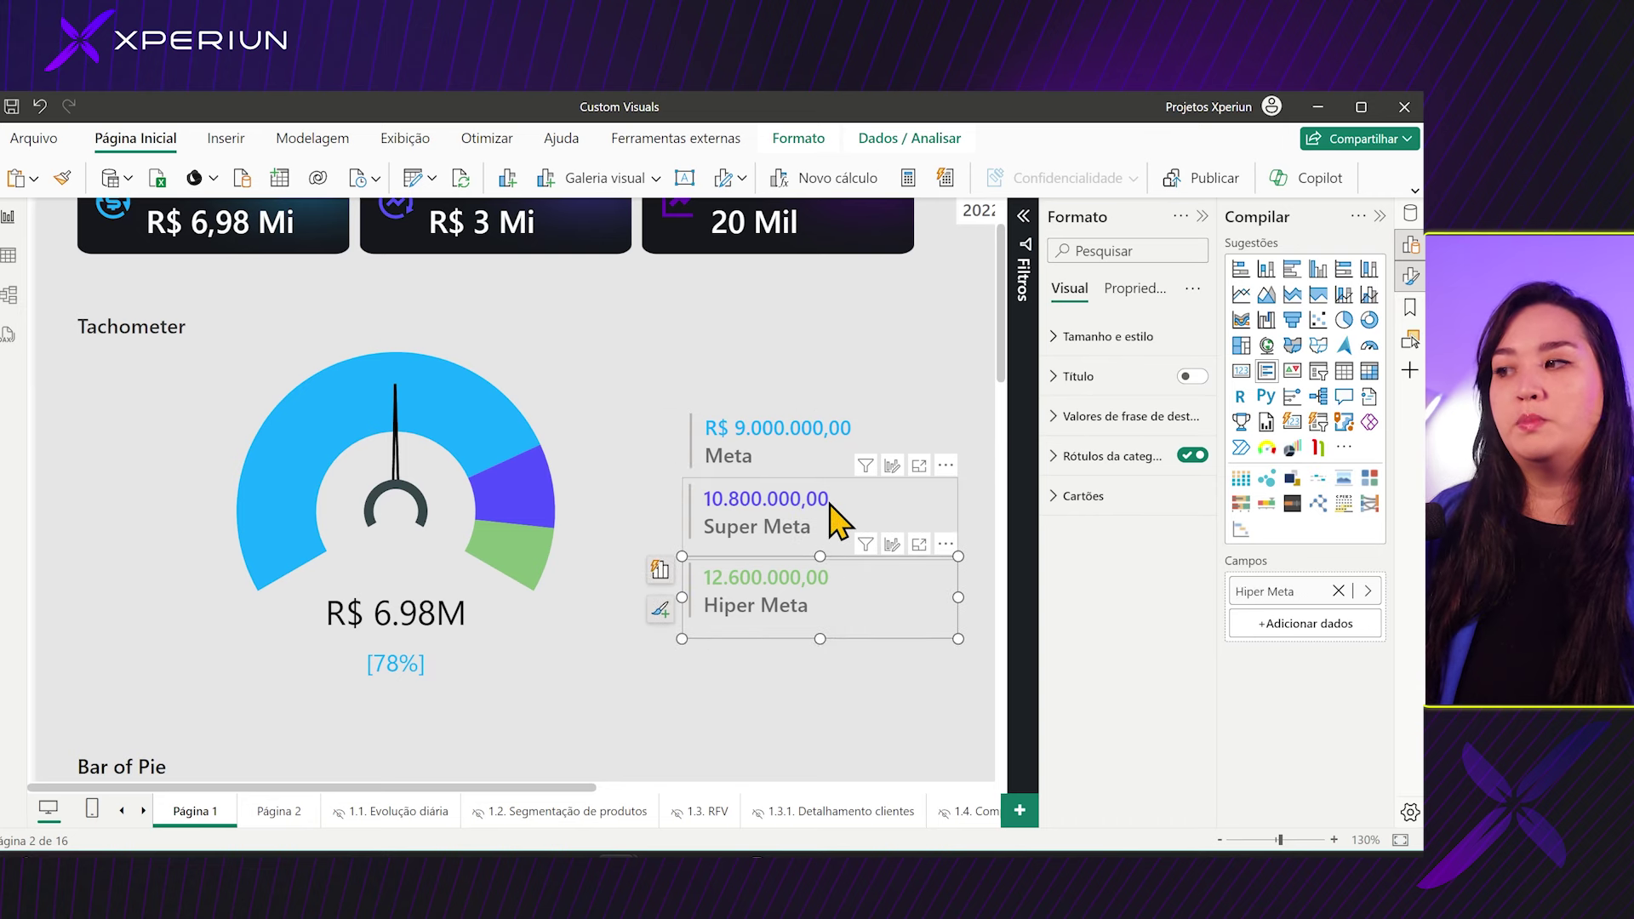
{"action": "mouse_move", "coordinate": [776, 446]}
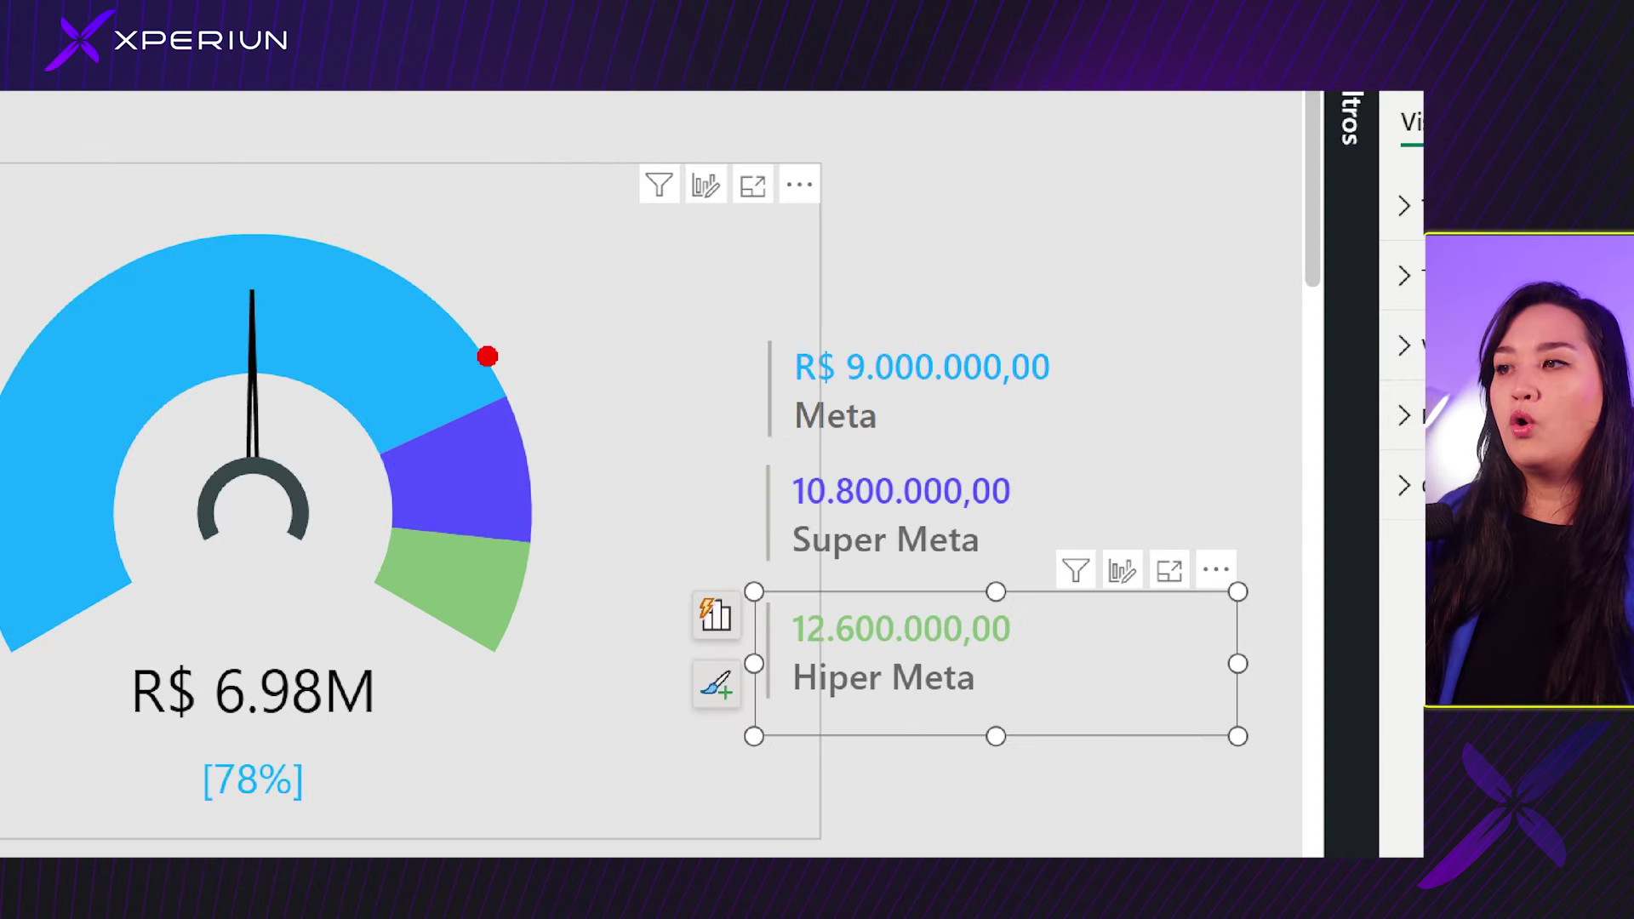
{"action": "mouse_move", "coordinate": [486, 355]}
{"action": "left_mouse_down"}
{"action": "mouse_move", "coordinate": [729, 310]}
{"action": "mouse_move", "coordinate": [770, 338]}
{"action": "left_mouse_up"}
{"action": "mouse_move", "coordinate": [493, 504]}
{"action": "left_mouse_down"}
{"action": "mouse_move", "coordinate": [719, 498]}
{"action": "mouse_move", "coordinate": [719, 520]}
{"action": "left_mouse_up"}
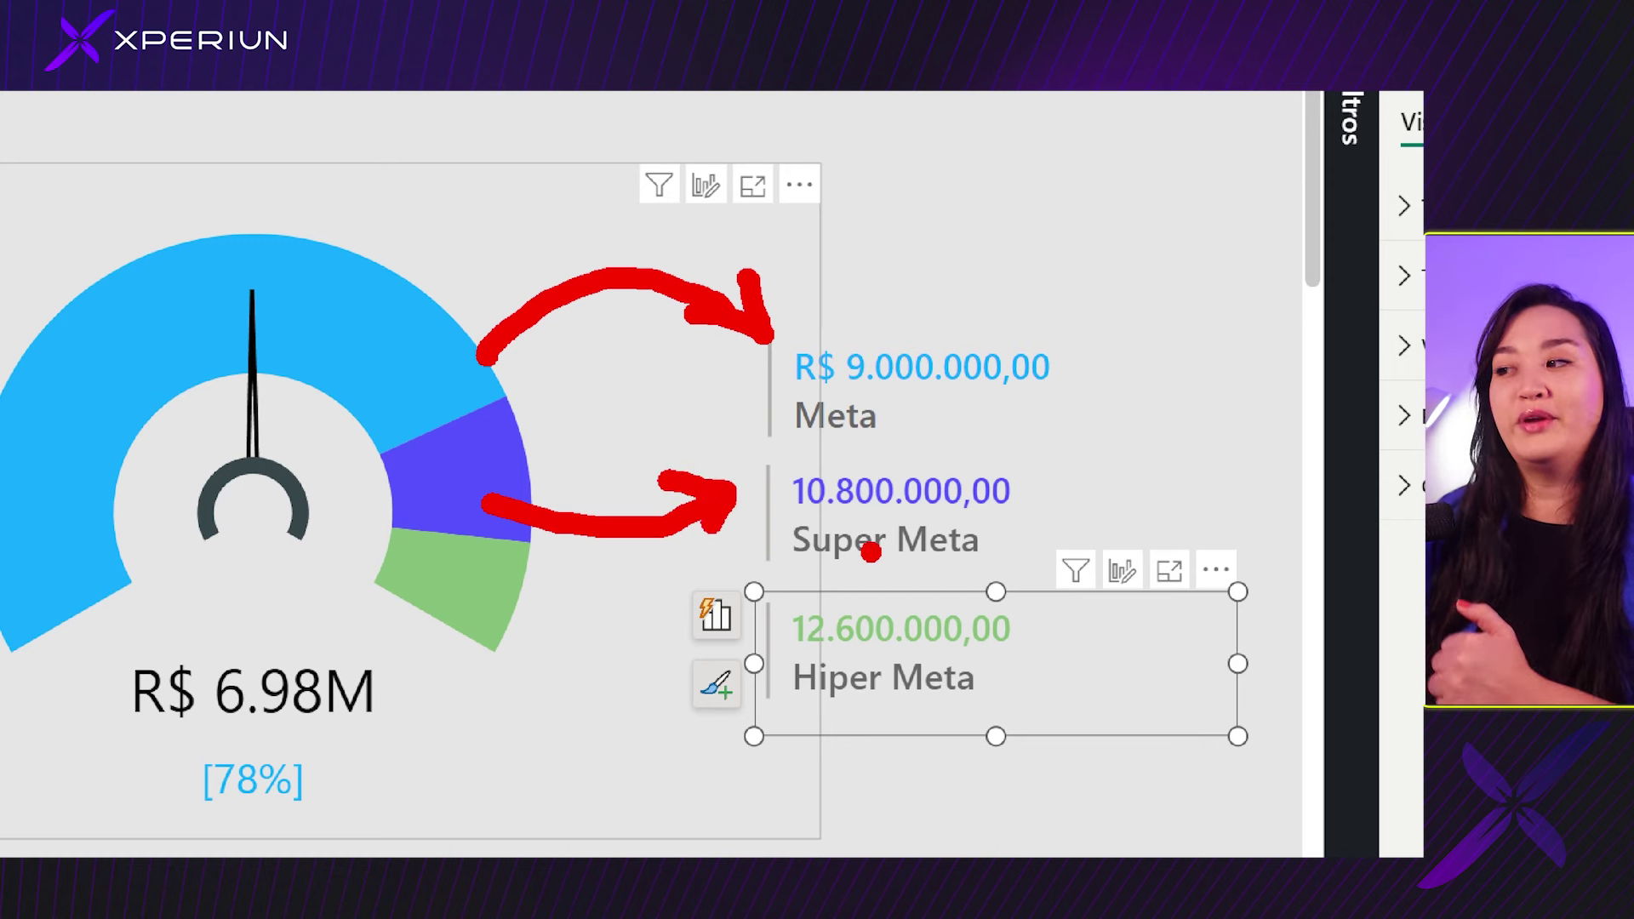
{"action": "mouse_move", "coordinate": [448, 595]}
{"action": "left_mouse_down"}
{"action": "mouse_move", "coordinate": [667, 627]}
{"action": "mouse_move", "coordinate": [638, 650]}
{"action": "left_mouse_up"}
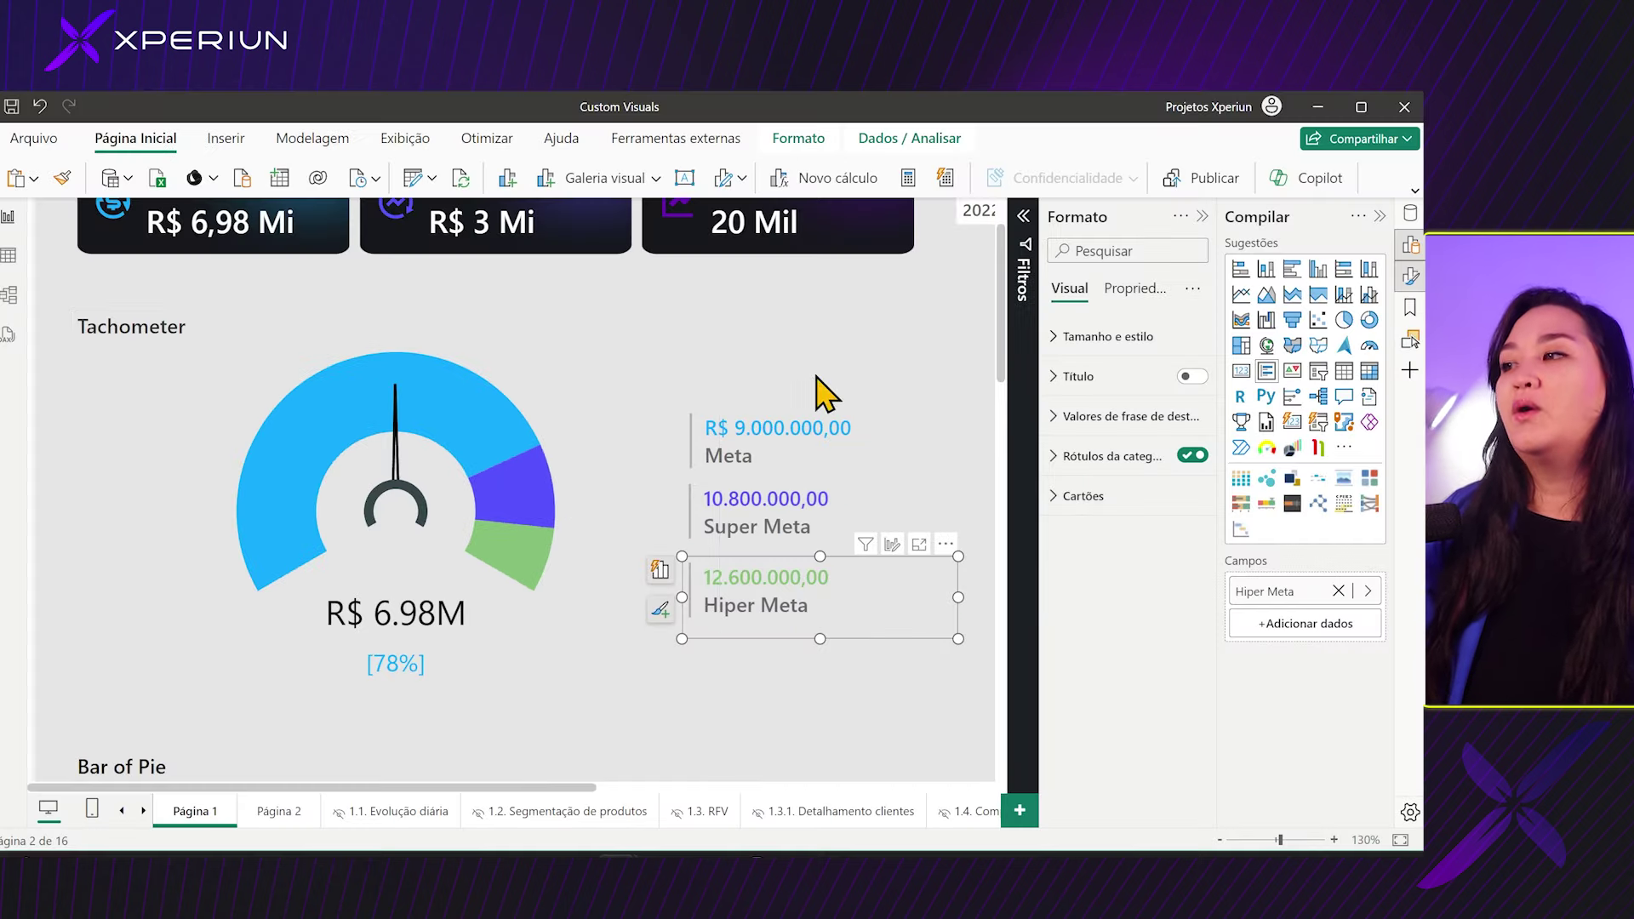
{"action": "scroll", "coordinate": [821, 391], "scroll_direction": "down", "scroll_amount": 2}
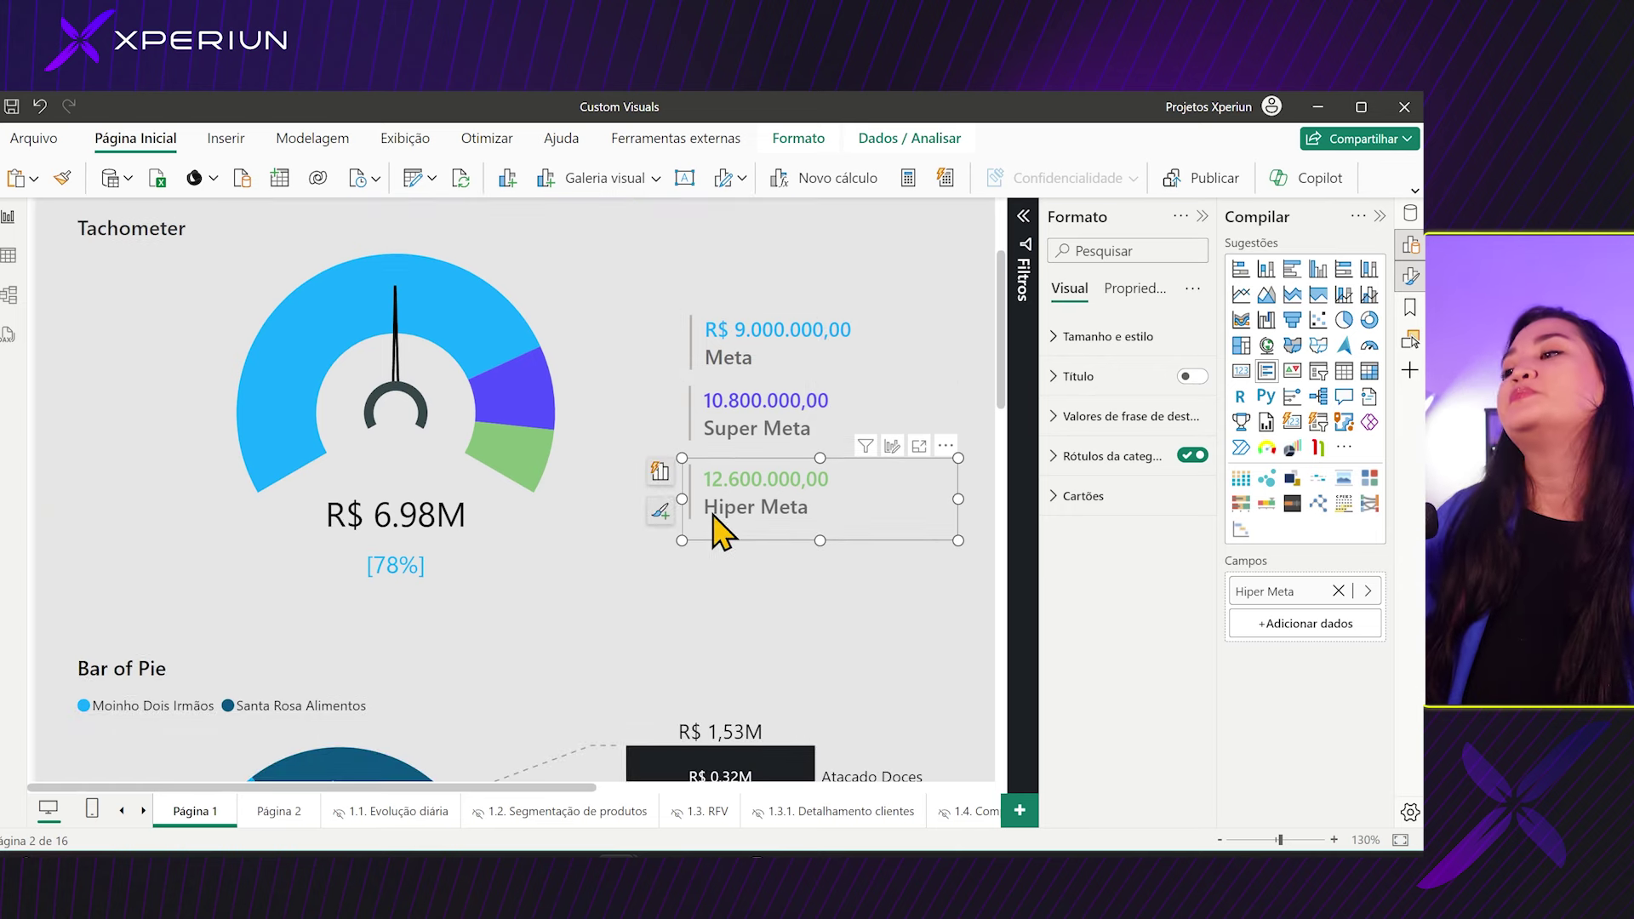
{"action": "scroll", "coordinate": [706, 544], "scroll_direction": "down", "scroll_amount": 4}
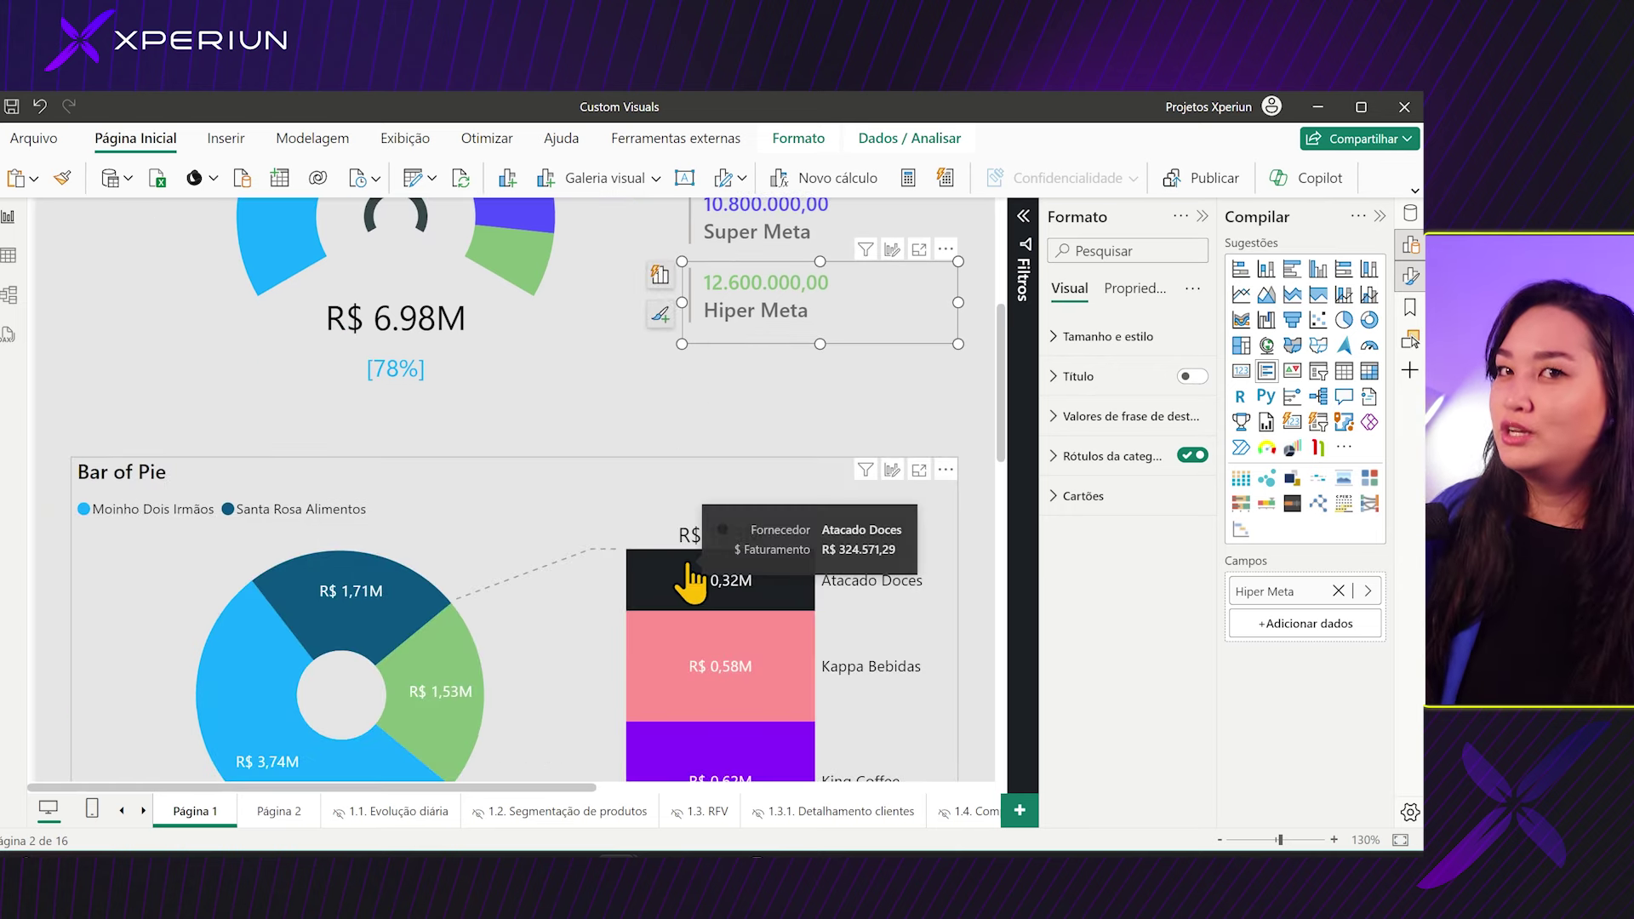
{"action": "scroll", "coordinate": [691, 583], "scroll_direction": "up", "scroll_amount": 4}
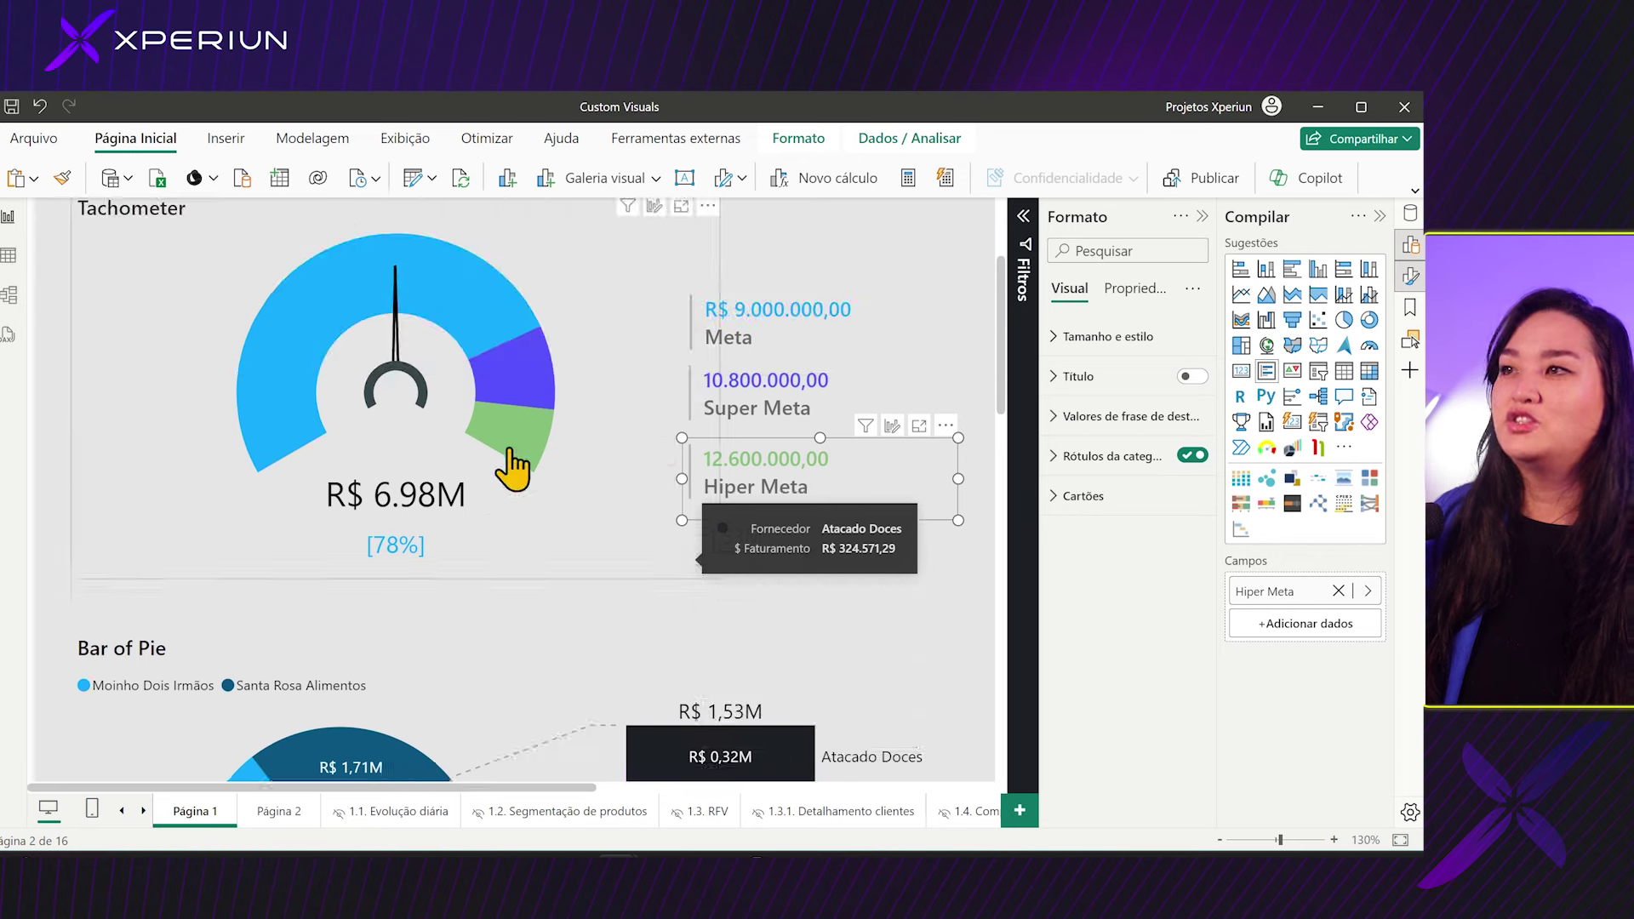
Step: Select the Bar of Pie chart plotting $ Faturamento by Fornecedor to format it
{"action": "left_click", "coordinate": [553, 224]}
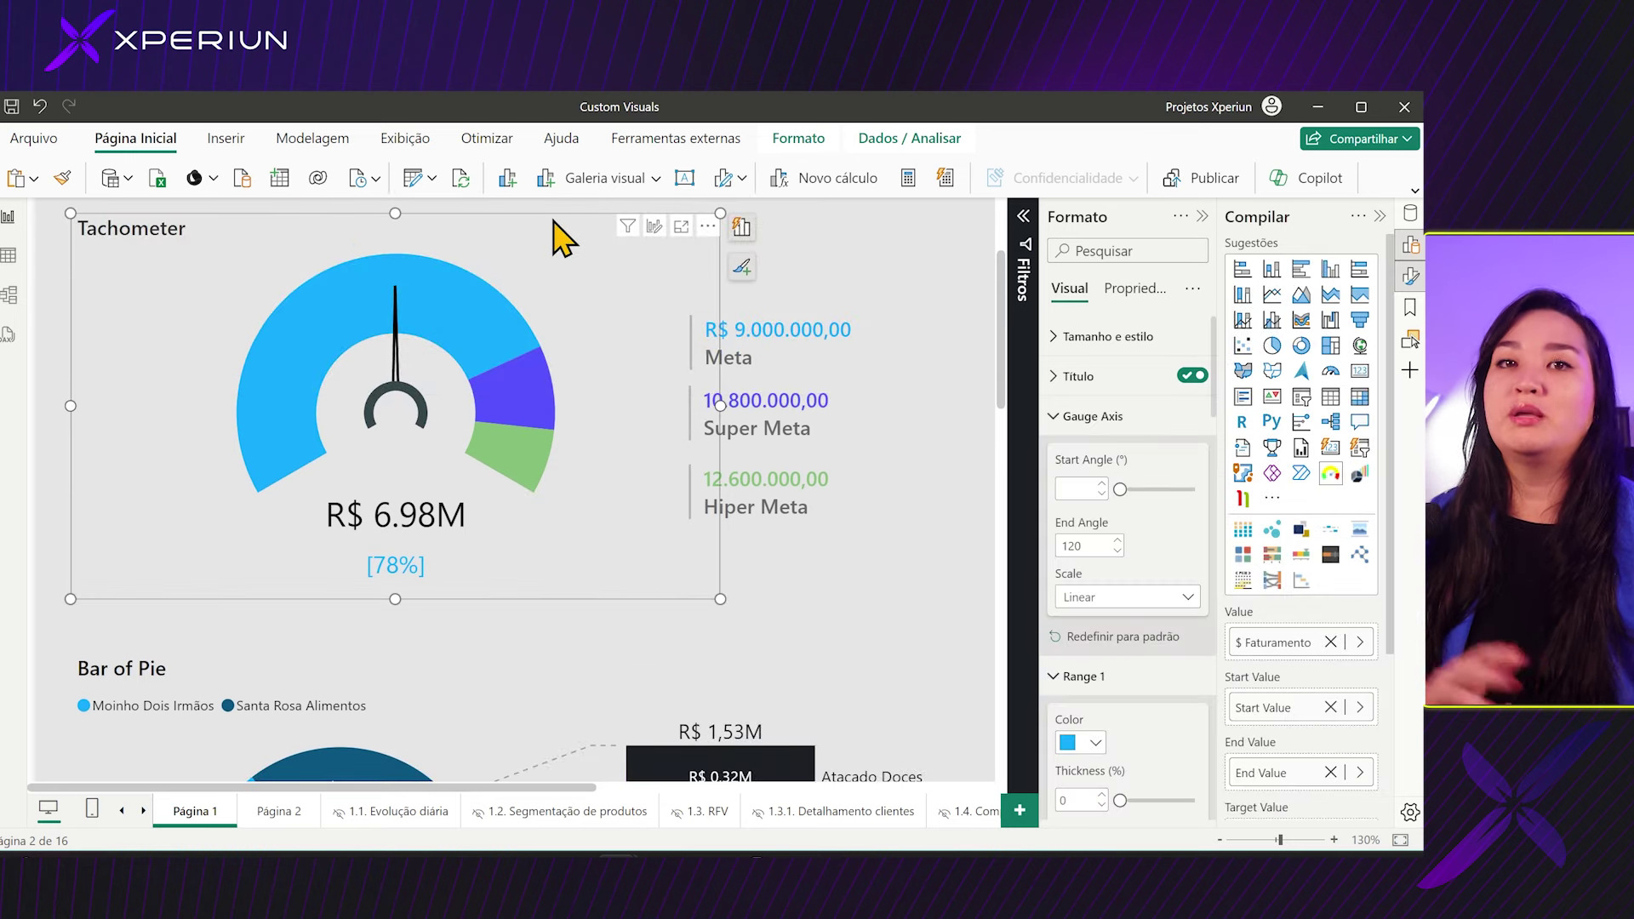
{"action": "scroll", "coordinate": [549, 273], "scroll_direction": "down", "scroll_amount": 5}
{"action": "scroll", "coordinate": [544, 297], "scroll_direction": "down", "scroll_amount": 1}
{"action": "scroll", "coordinate": [510, 315], "scroll_direction": "up", "scroll_amount": 1}
{"action": "left_click", "coordinate": [519, 300]}
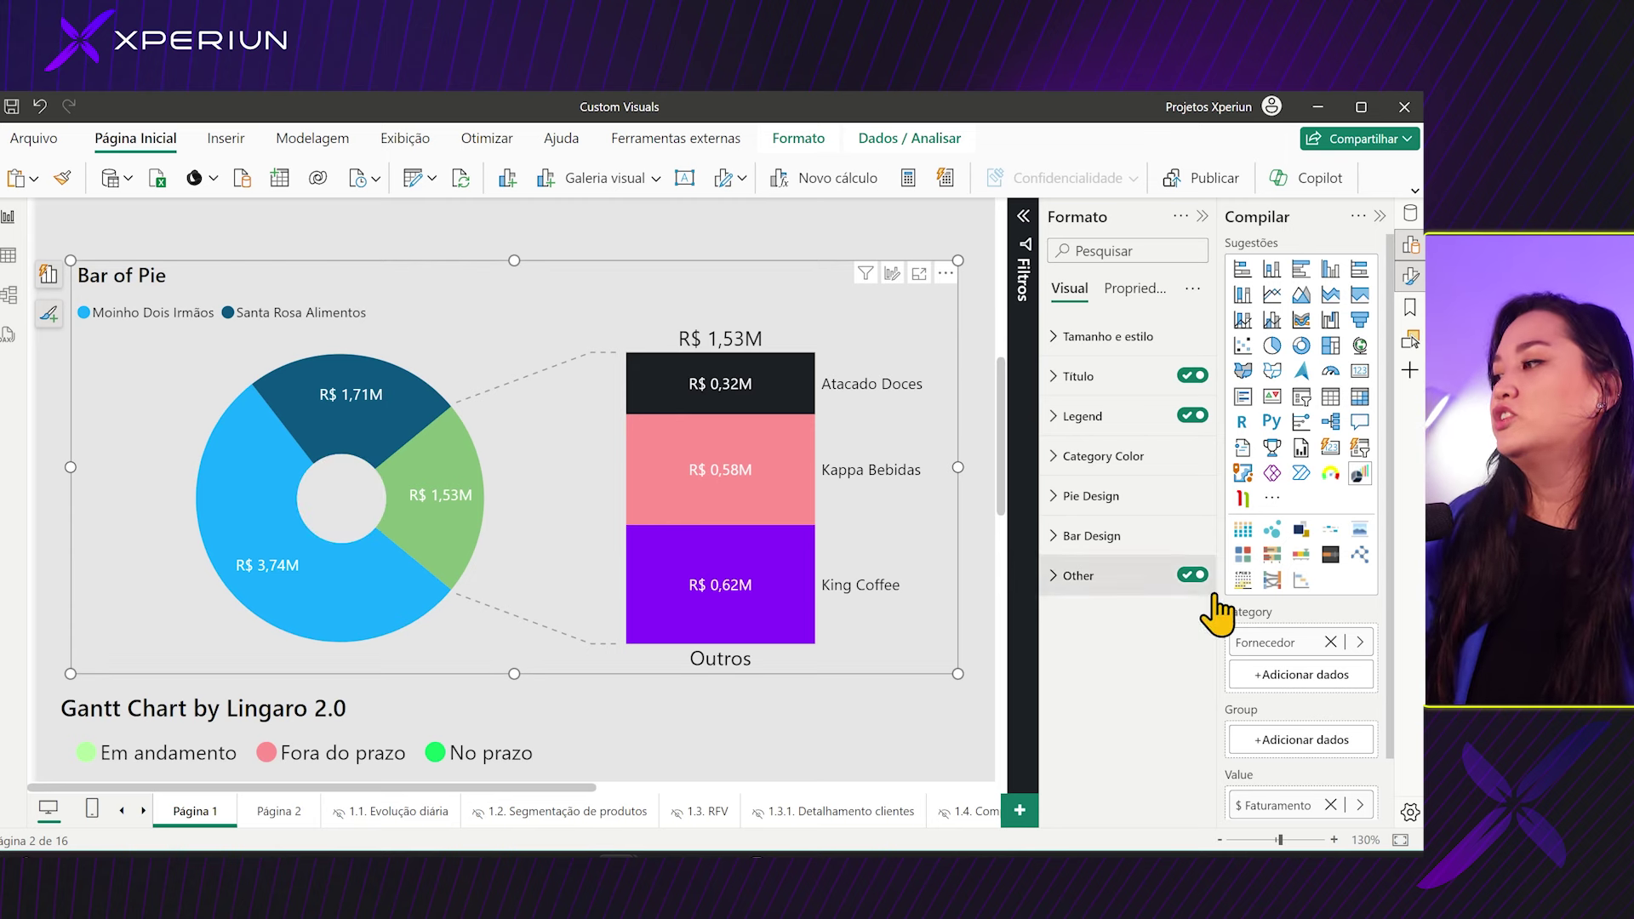
{"action": "scroll", "coordinate": [1222, 664], "scroll_direction": "down", "scroll_amount": 1}
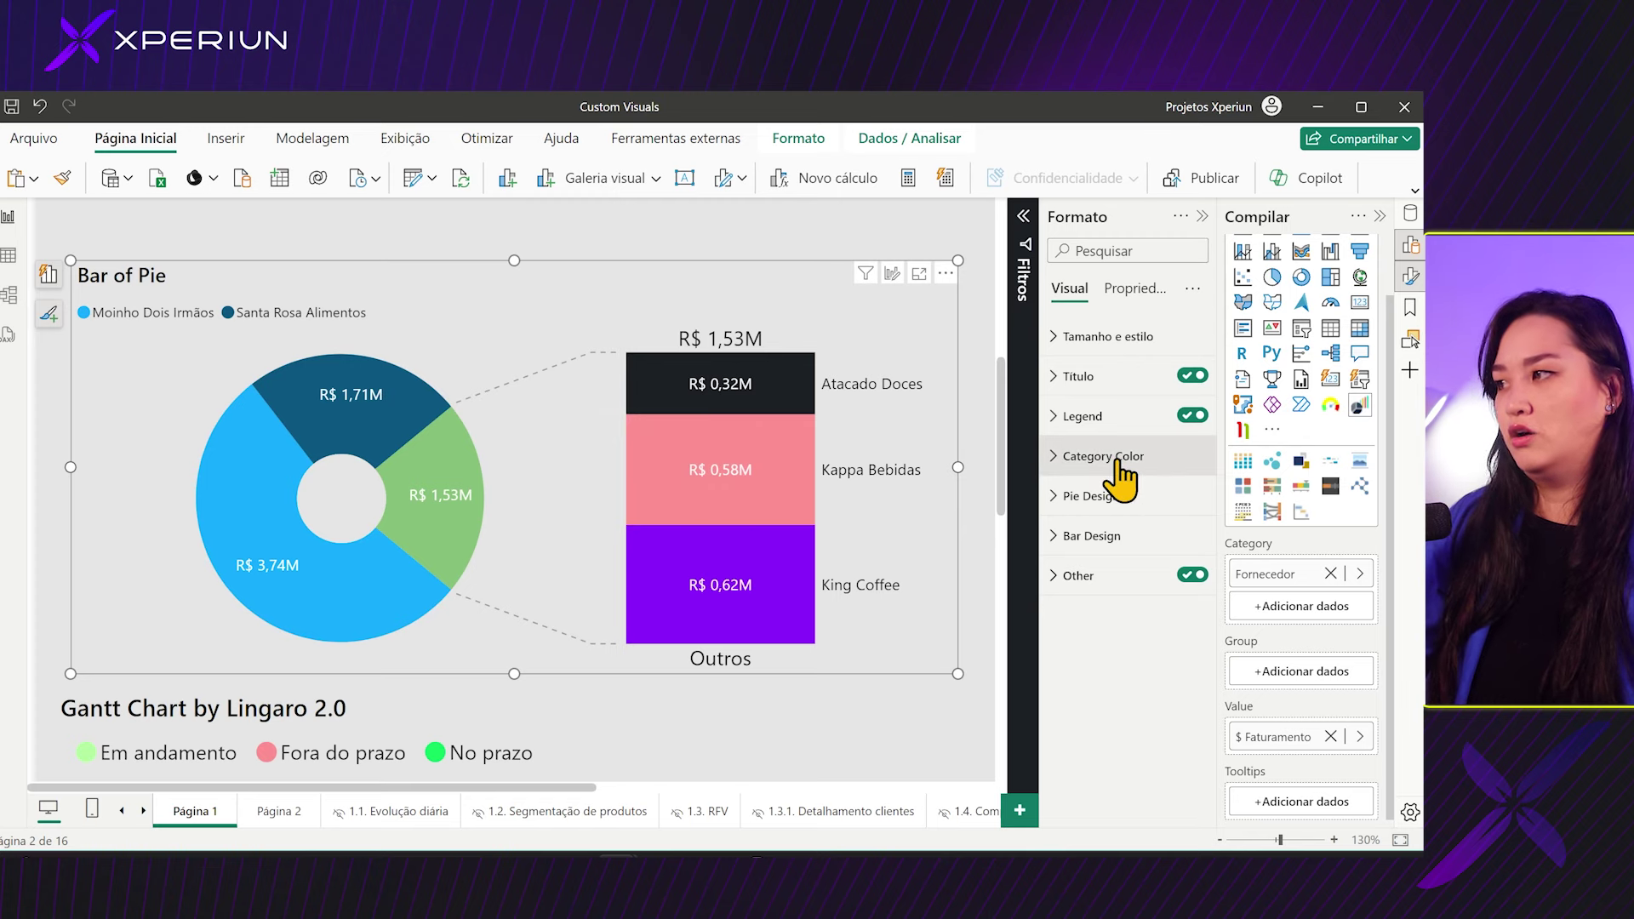
Step: Toggle the Other grouping off and on, checking its Top N value of 2
{"action": "left_click", "coordinate": [1106, 575]}
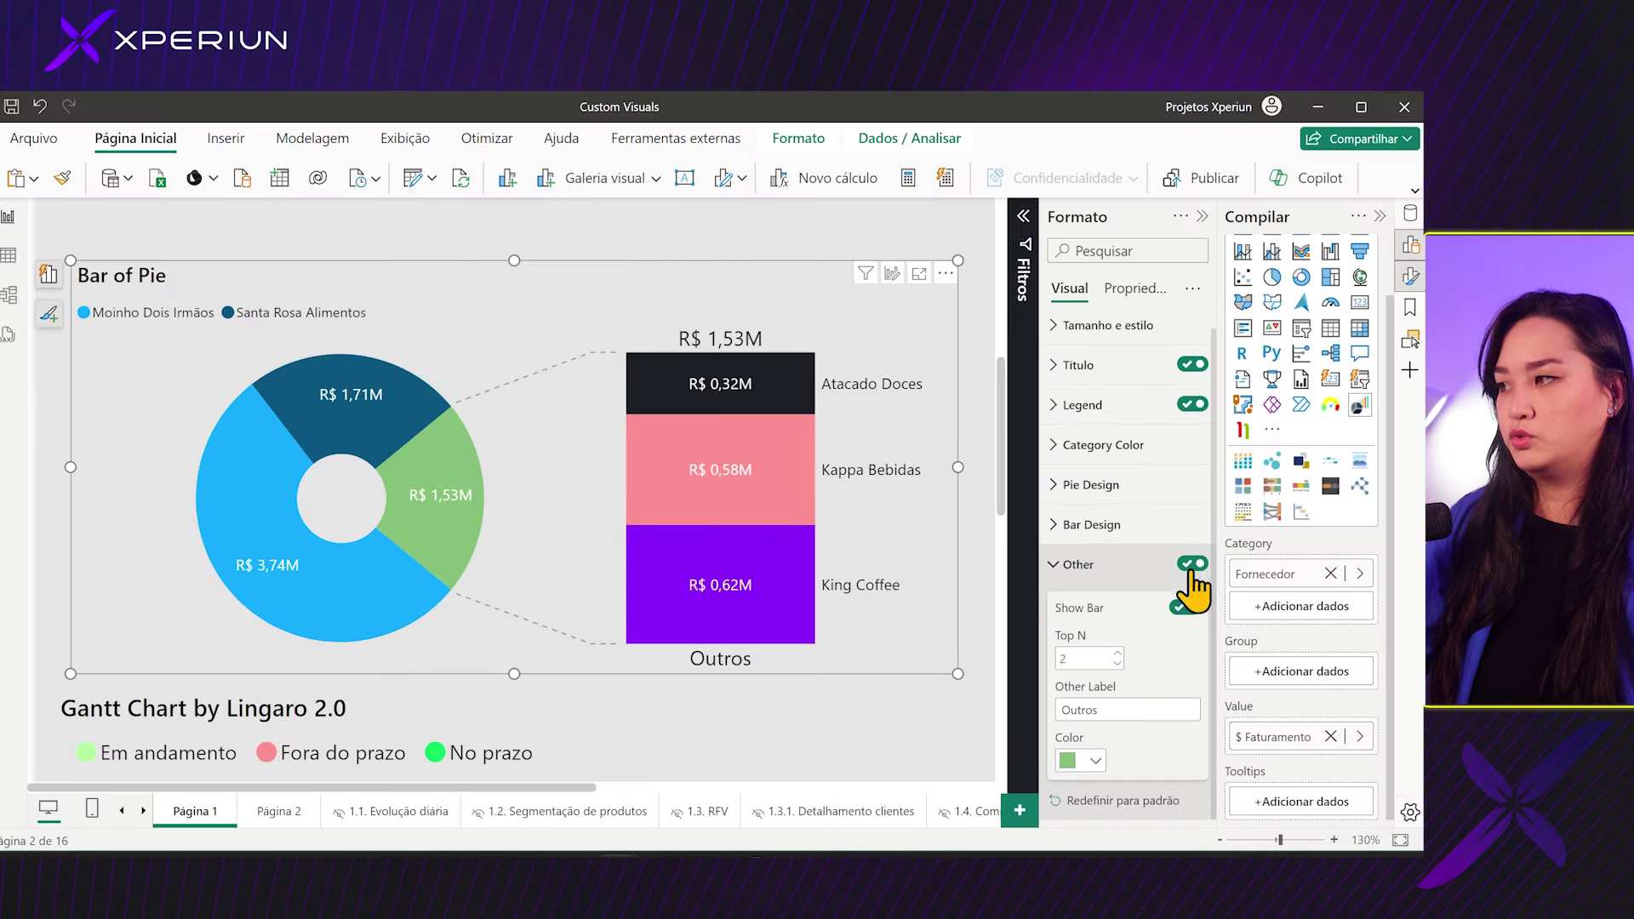
{"action": "left_click", "coordinate": [1191, 562]}
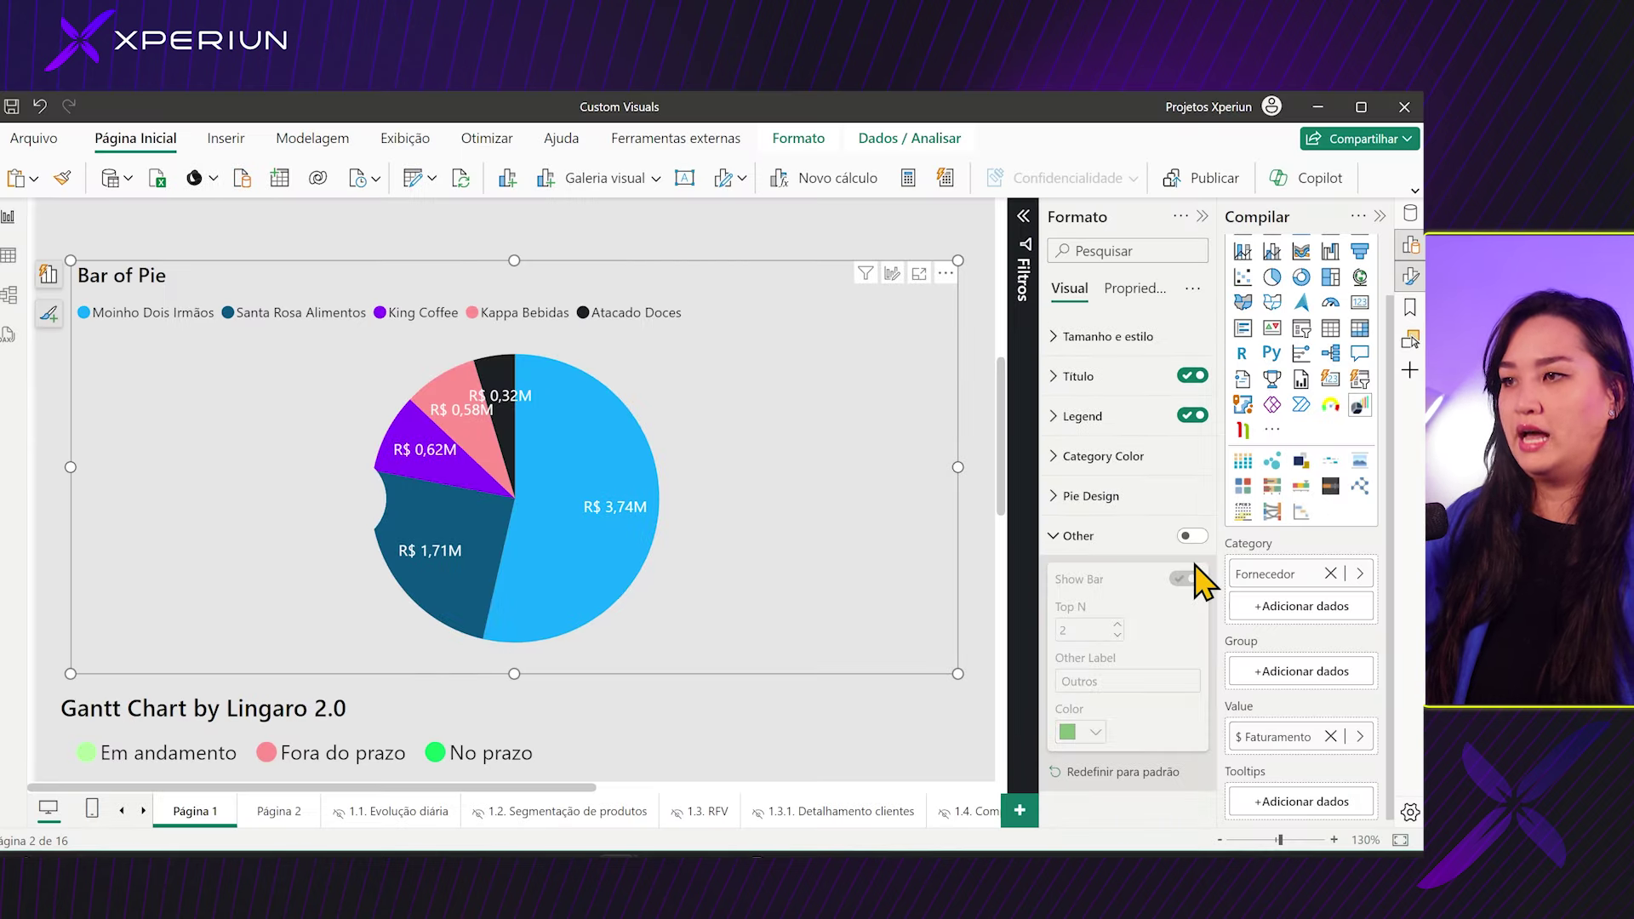
{"action": "left_click", "coordinate": [1191, 536]}
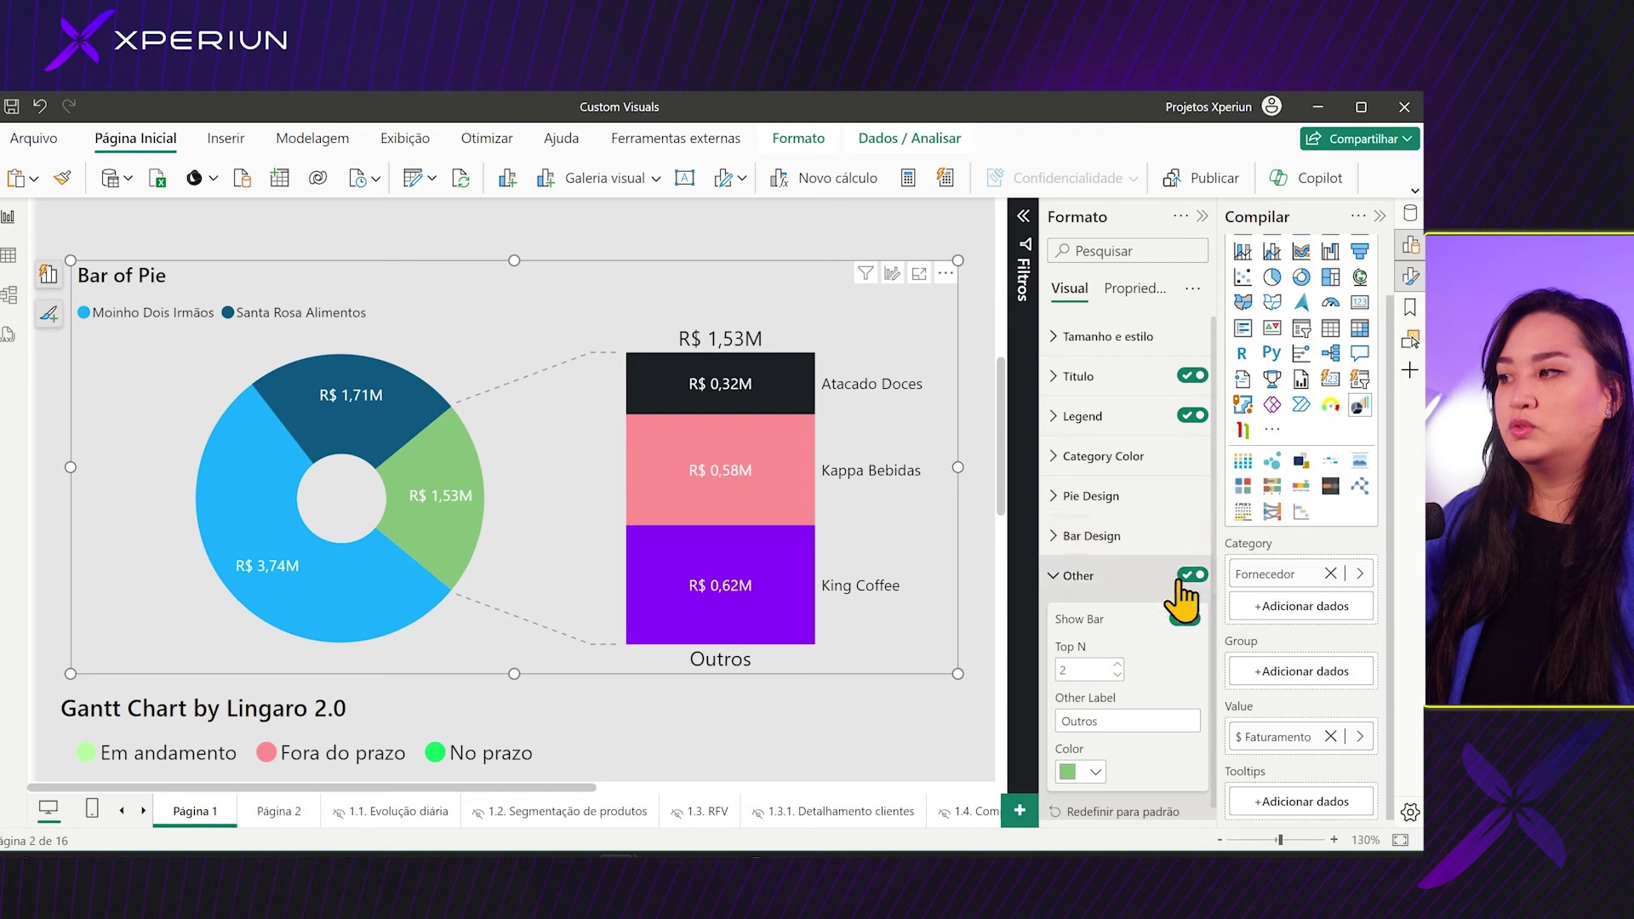
{"action": "double_click", "coordinate": [1080, 658]}
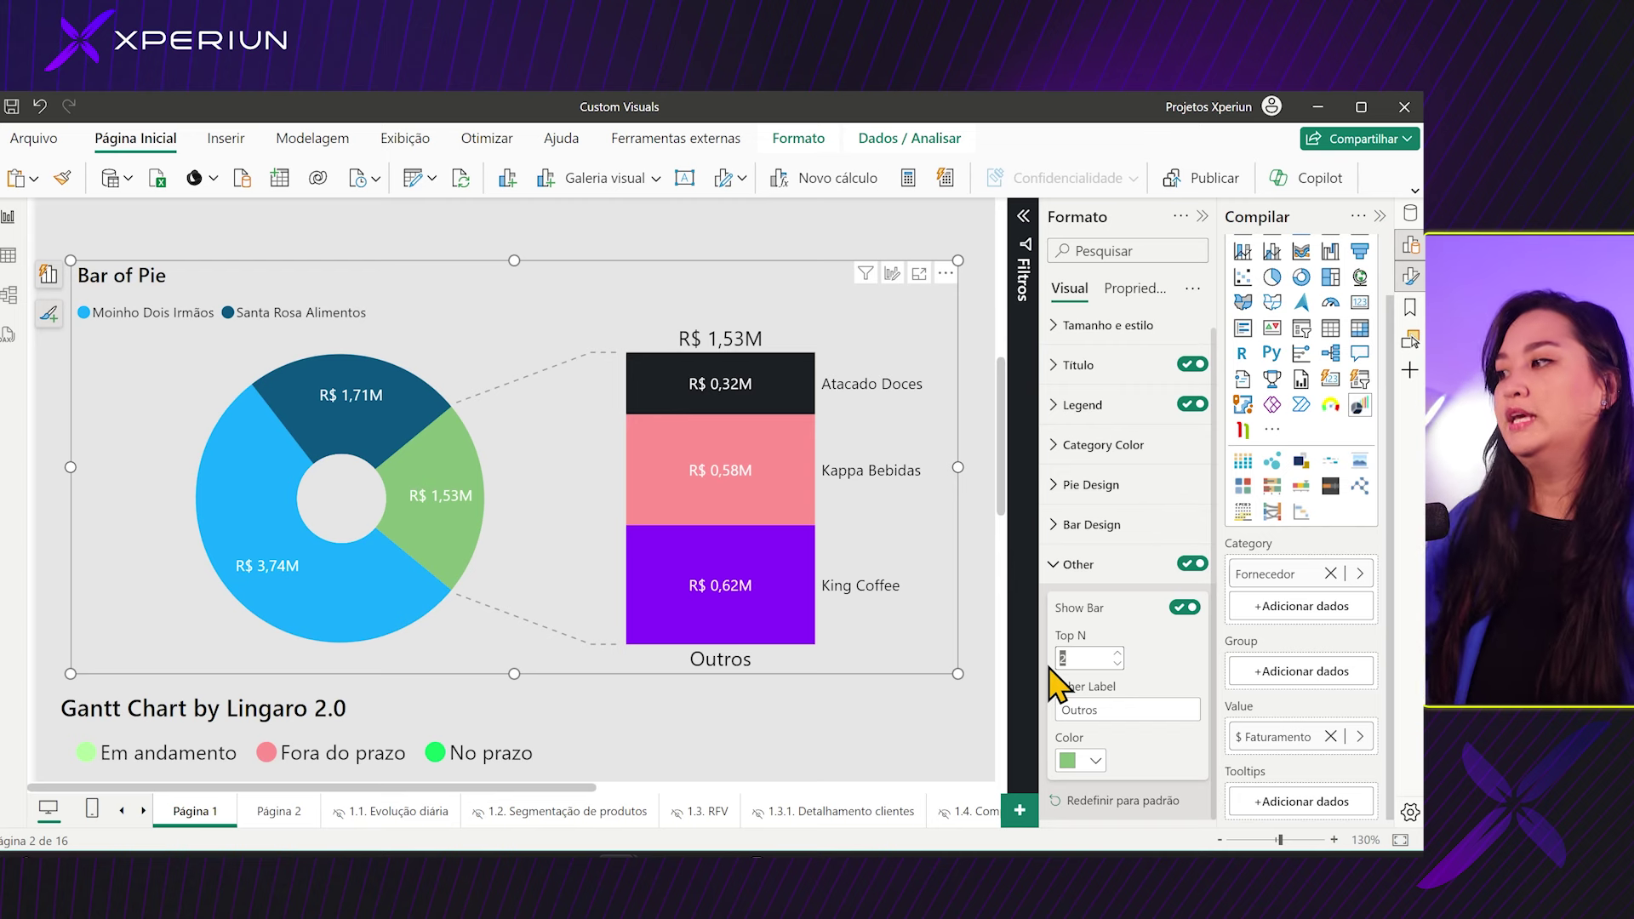
{"action": "left_click", "coordinate": [1191, 565]}
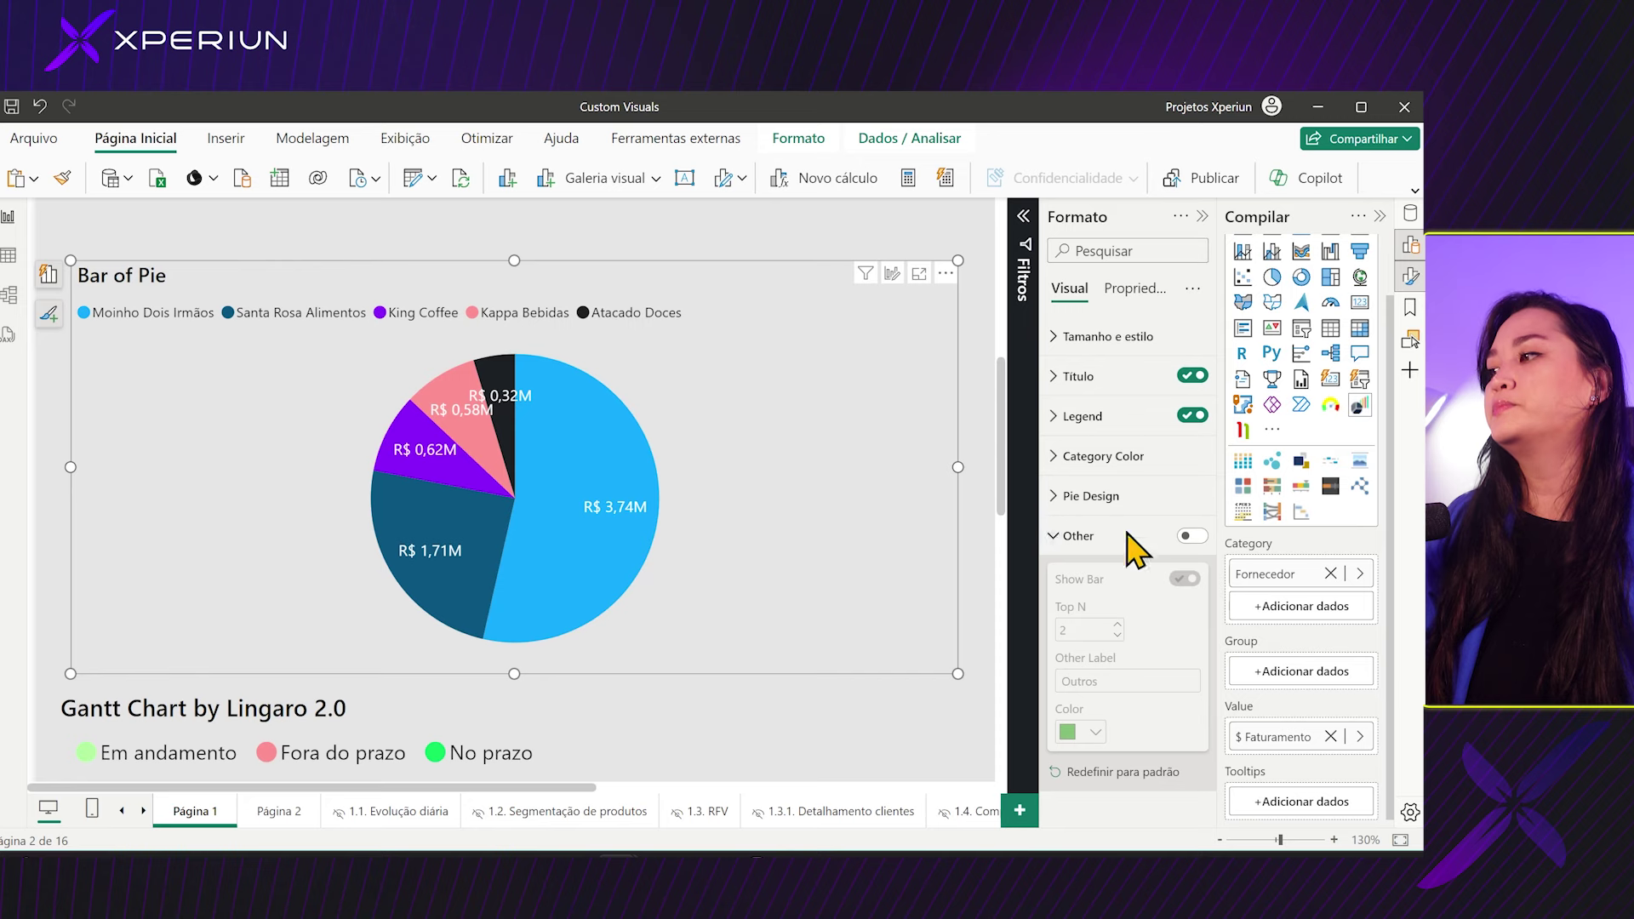
{"action": "left_click", "coordinate": [1187, 538]}
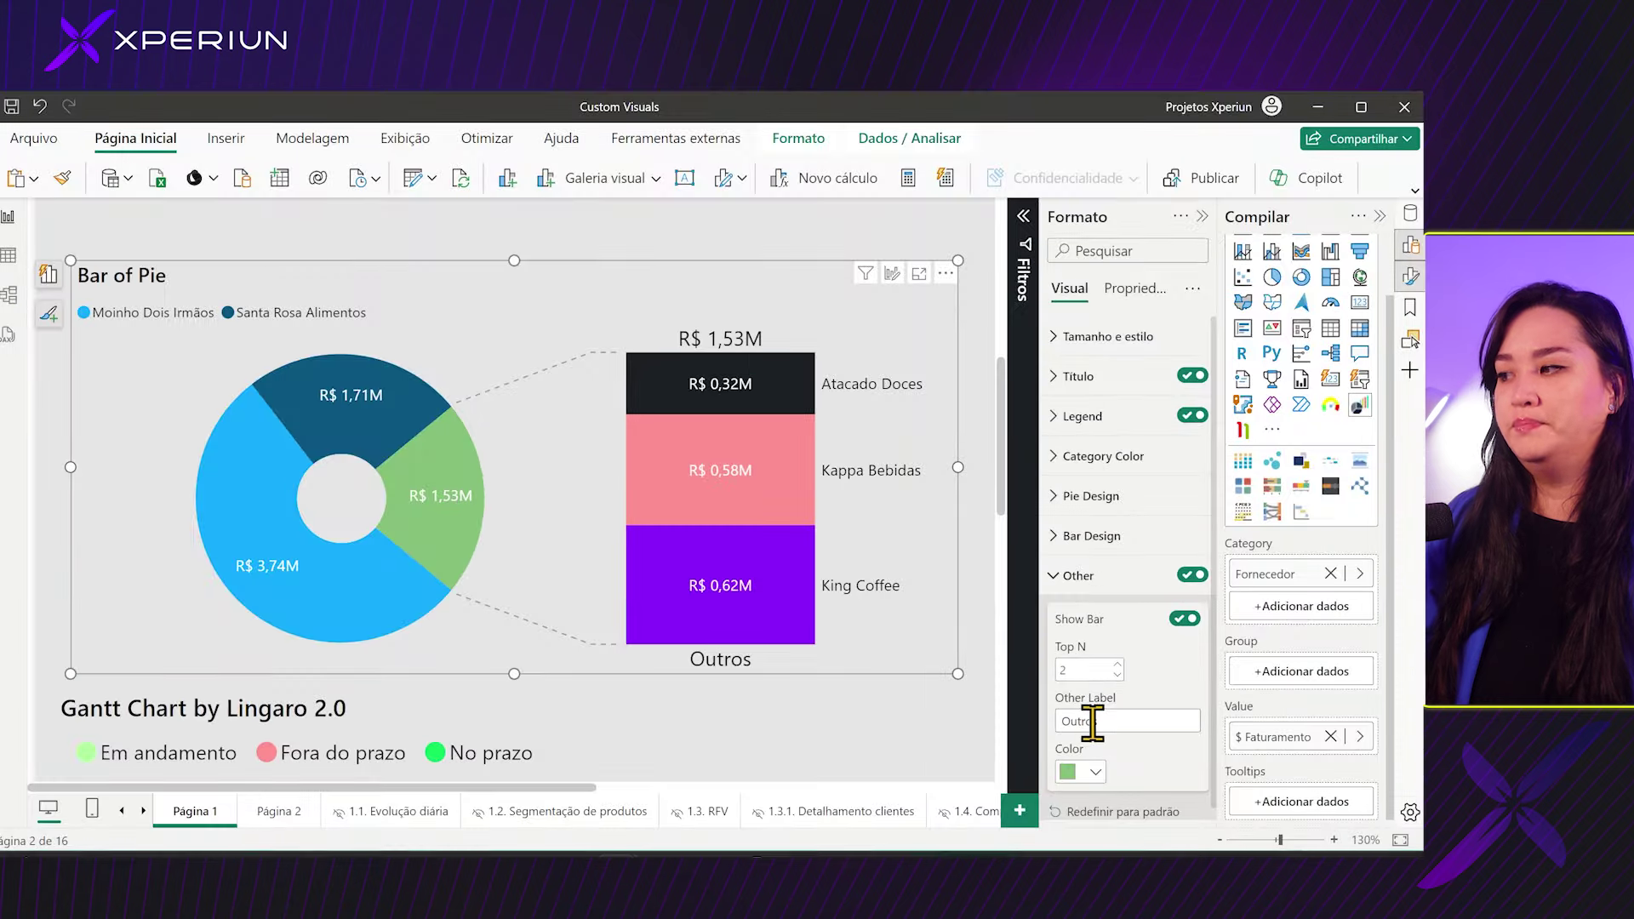
Step: Review the 'Outros' label and keep the Outros slice green, then deselect the chart
{"action": "double_click", "coordinate": [1079, 721]}
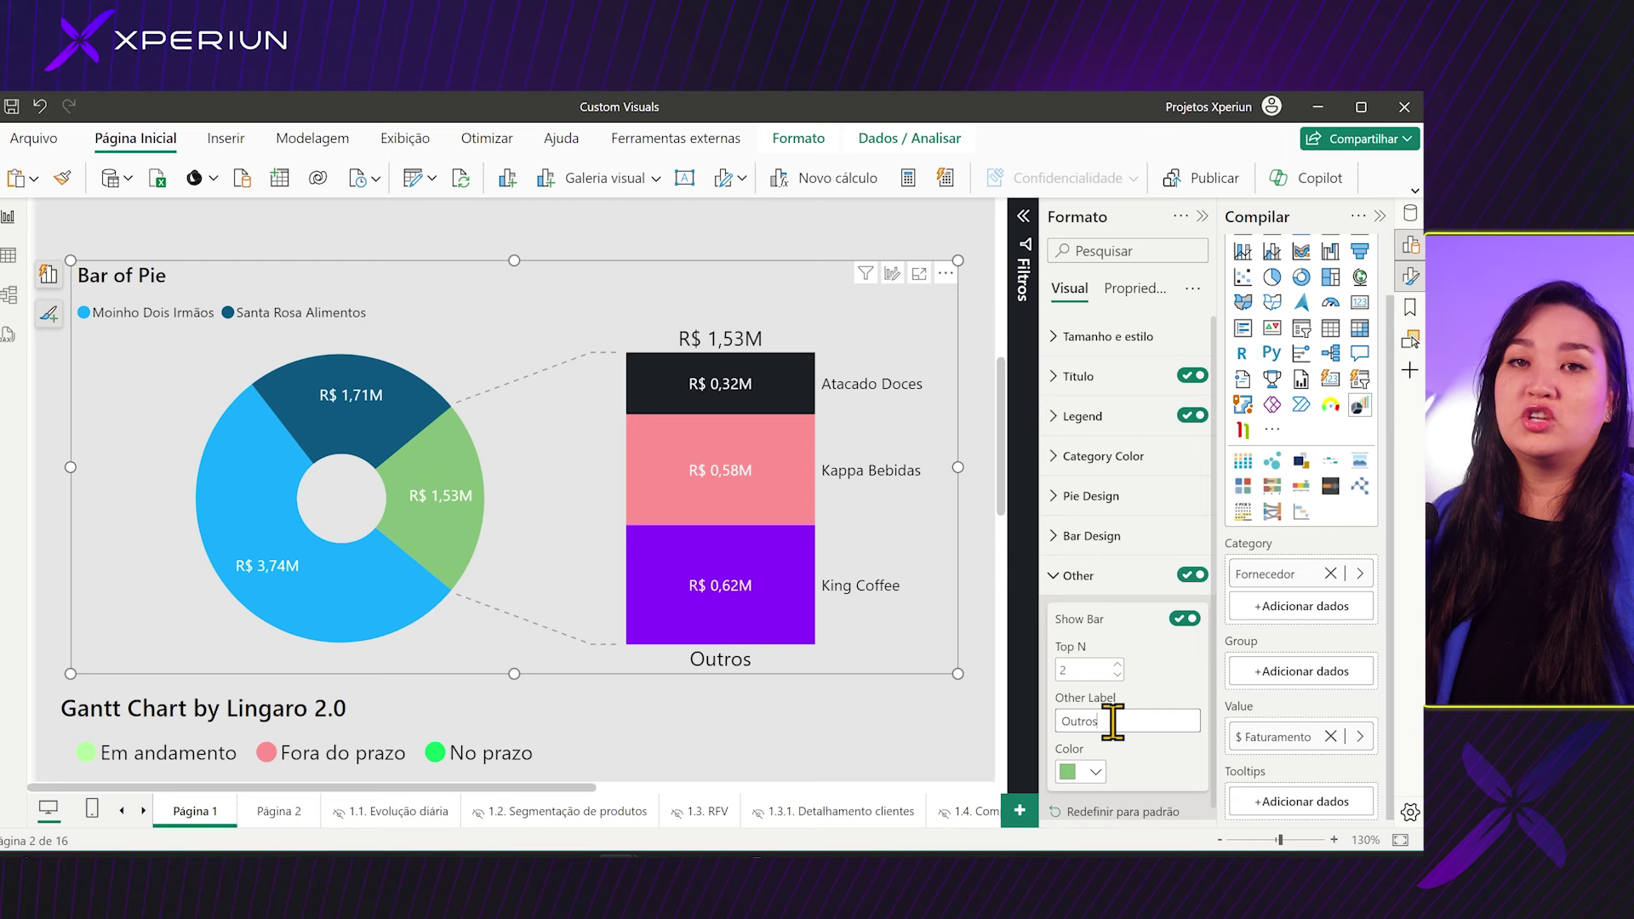
{"action": "left_click", "coordinate": [342, 497]}
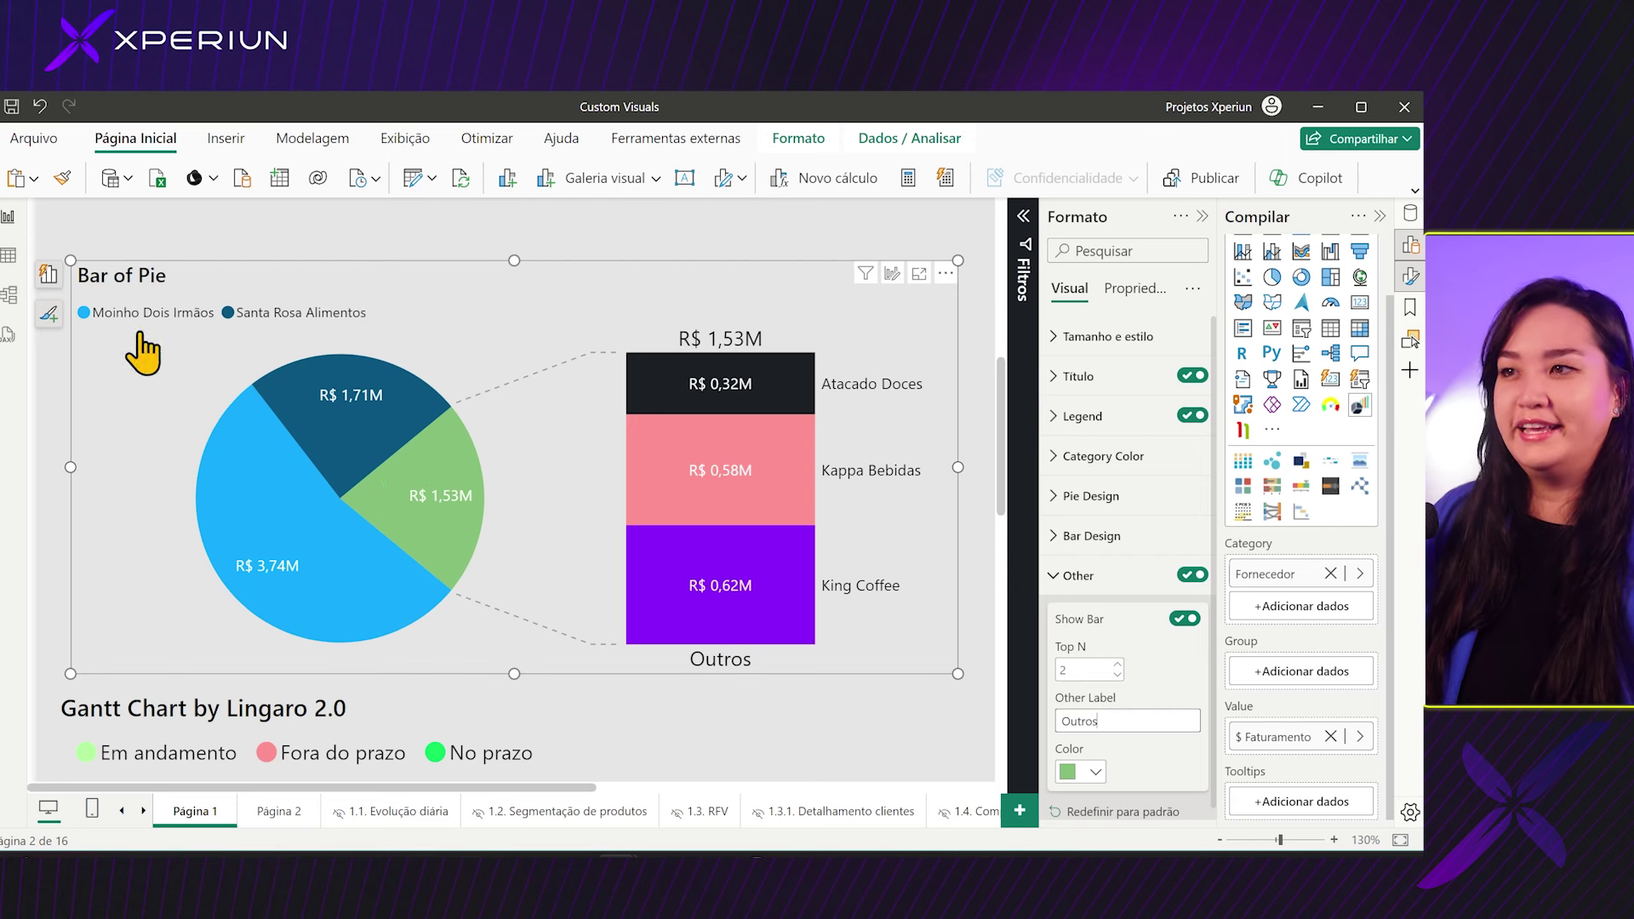
{"action": "double_click", "coordinate": [1129, 720]}
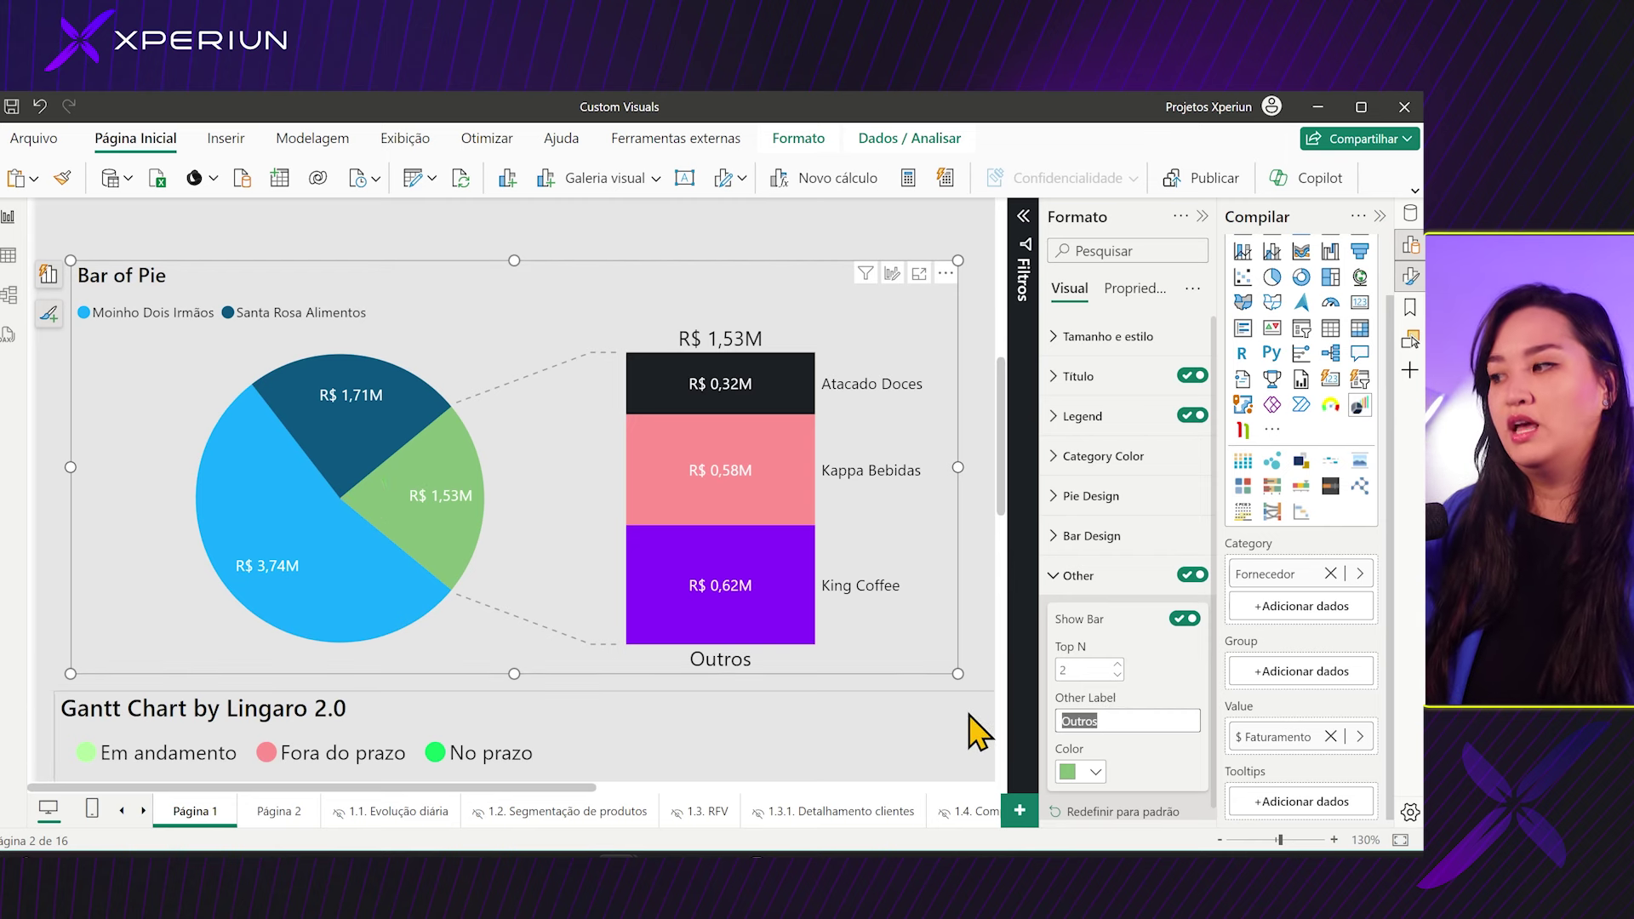
{"action": "left_click", "coordinate": [1093, 776]}
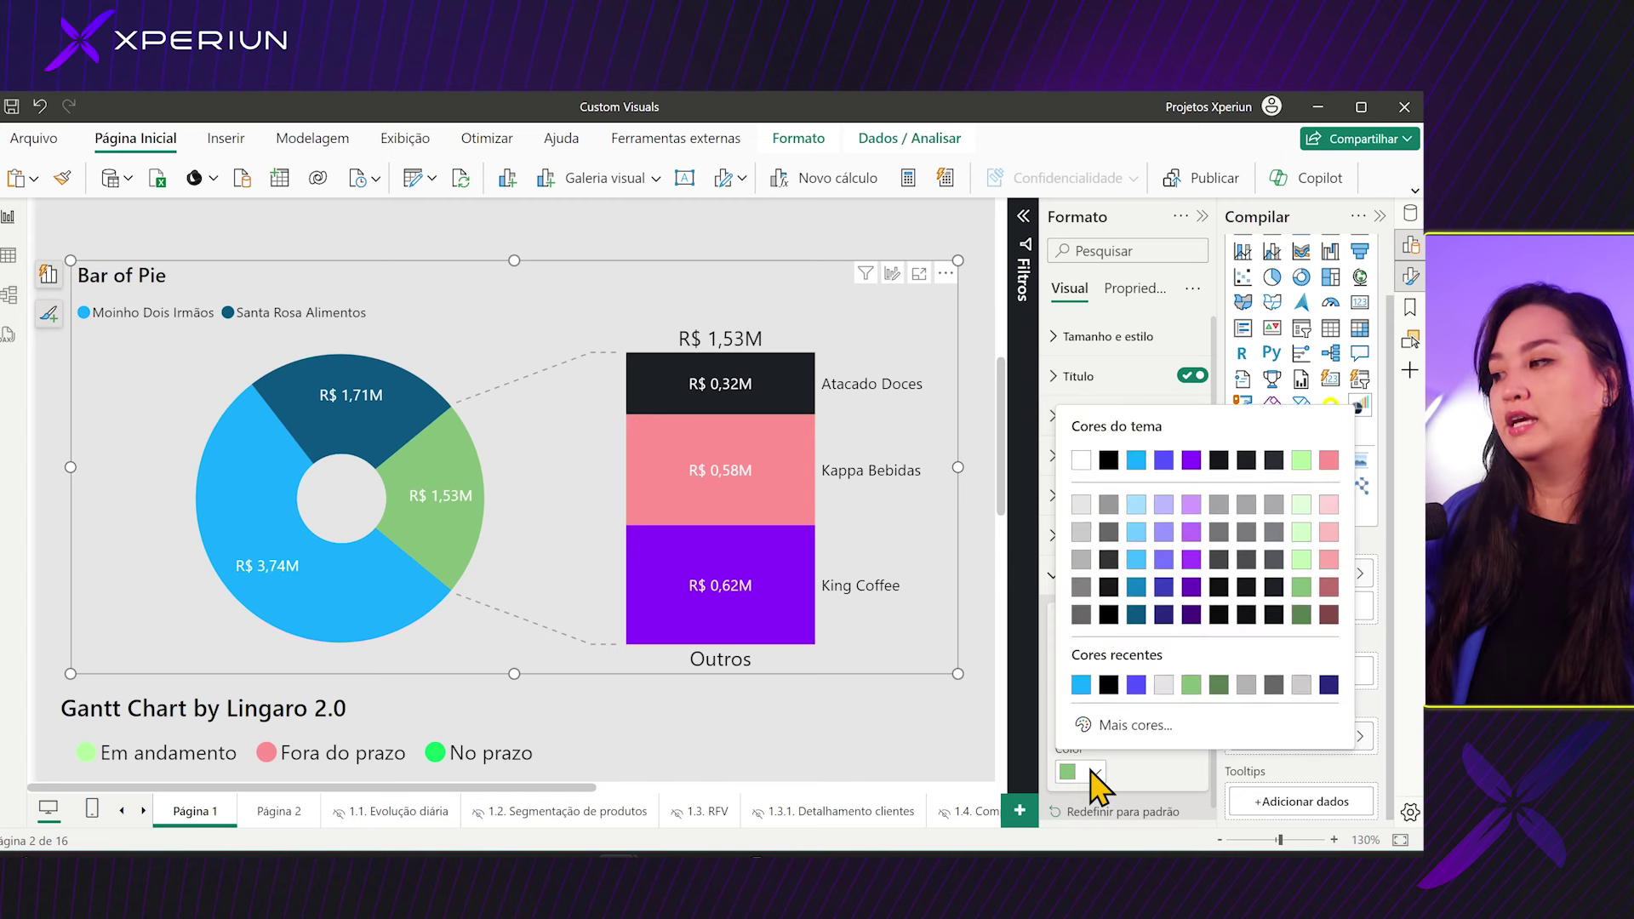
{"action": "left_click", "coordinate": [1160, 777]}
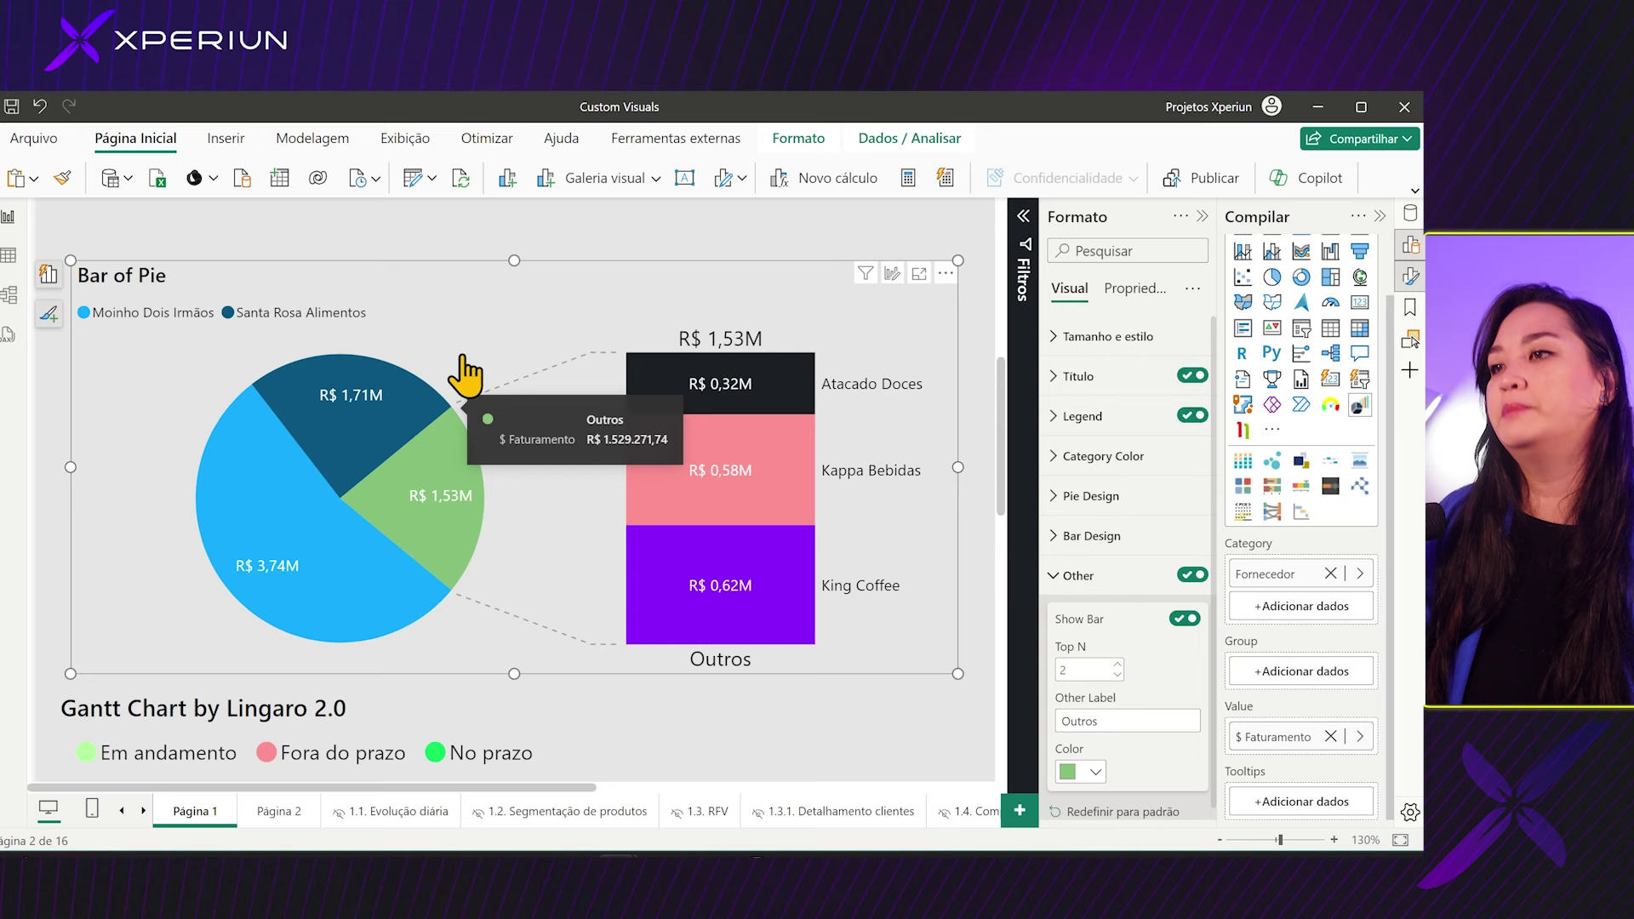
{"action": "left_click", "coordinate": [536, 245]}
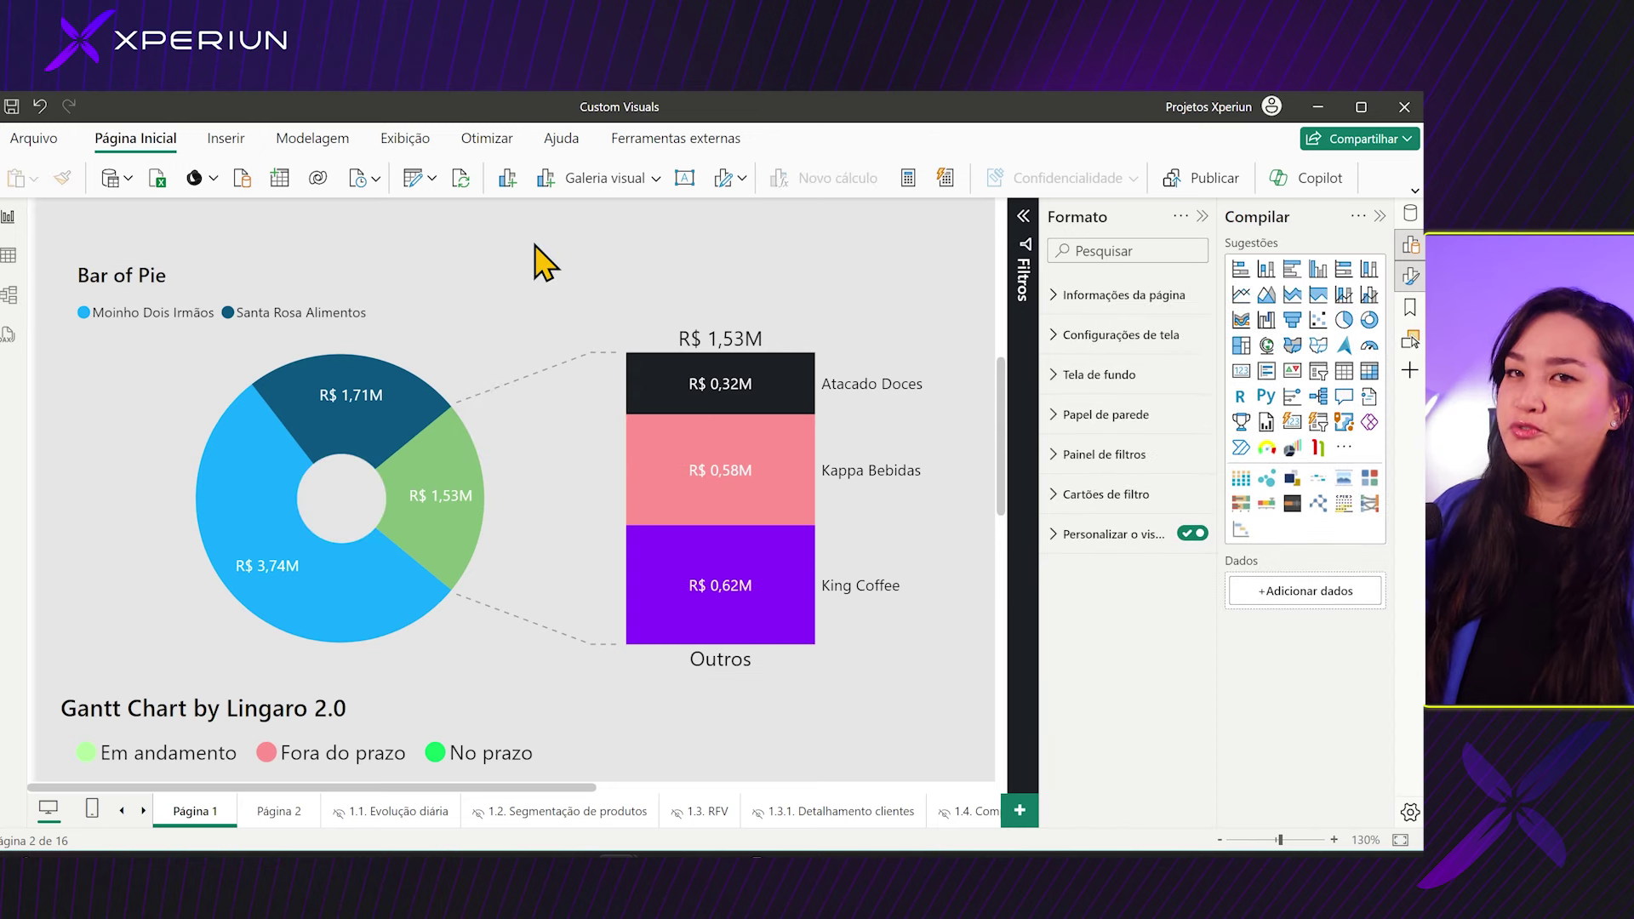
Step: Move the white centre circle off the pie and back to restore the donut look
{"action": "left_click", "coordinate": [368, 513]}
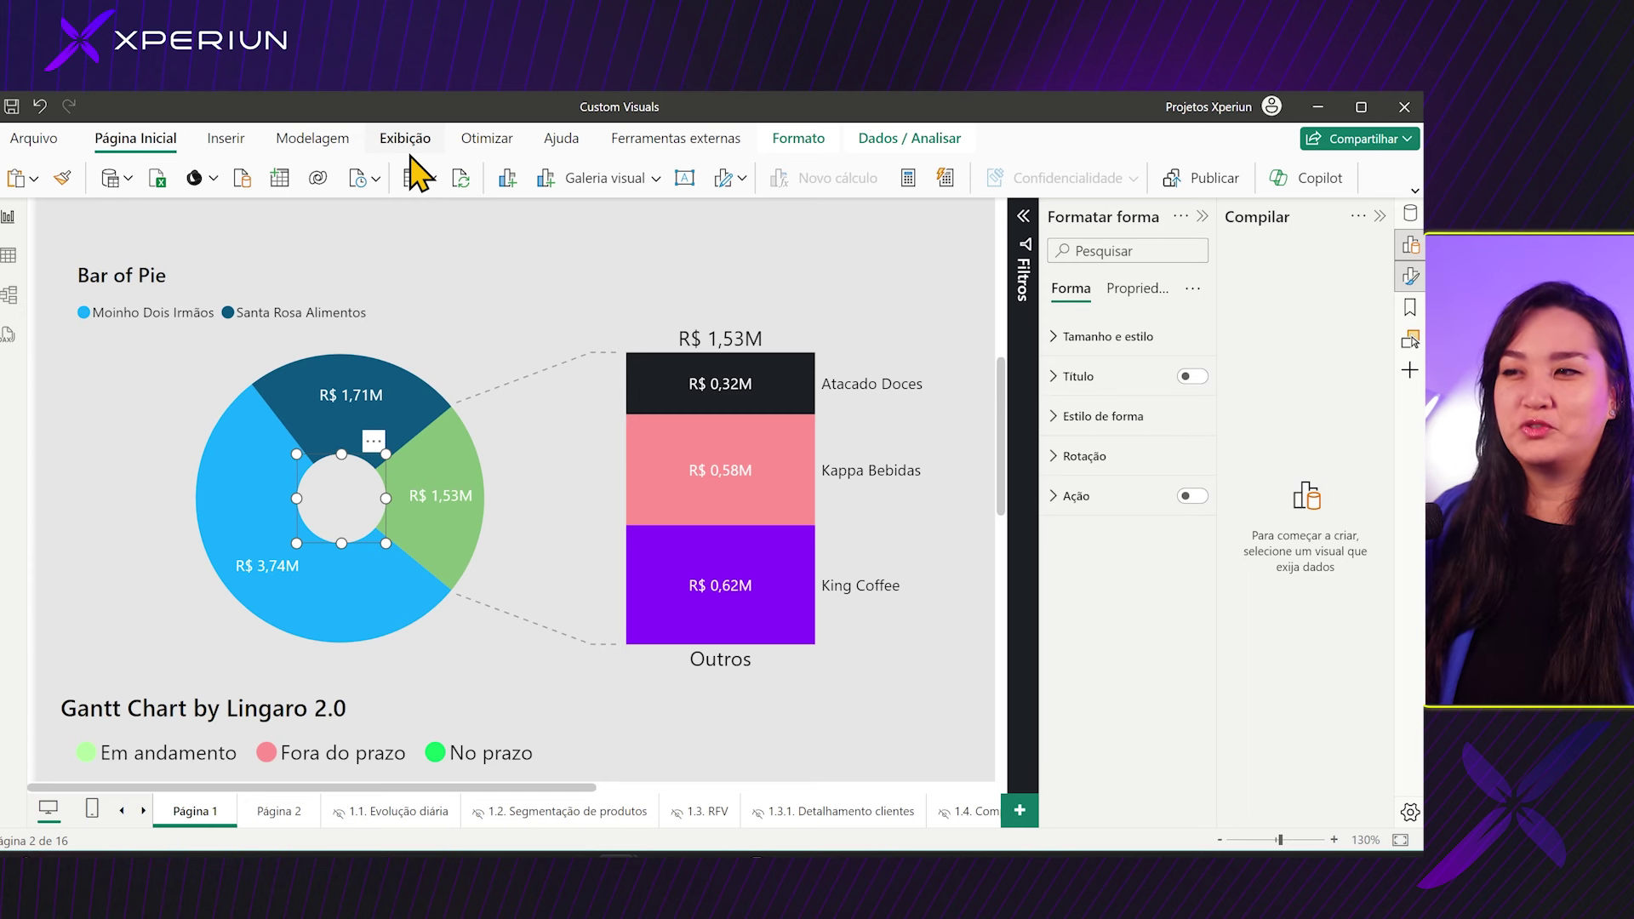
{"action": "mouse_move", "coordinate": [354, 529]}
{"action": "left_mouse_down"}
{"action": "mouse_move", "coordinate": [560, 337]}
{"action": "mouse_move", "coordinate": [340, 515]}
{"action": "left_mouse_up"}
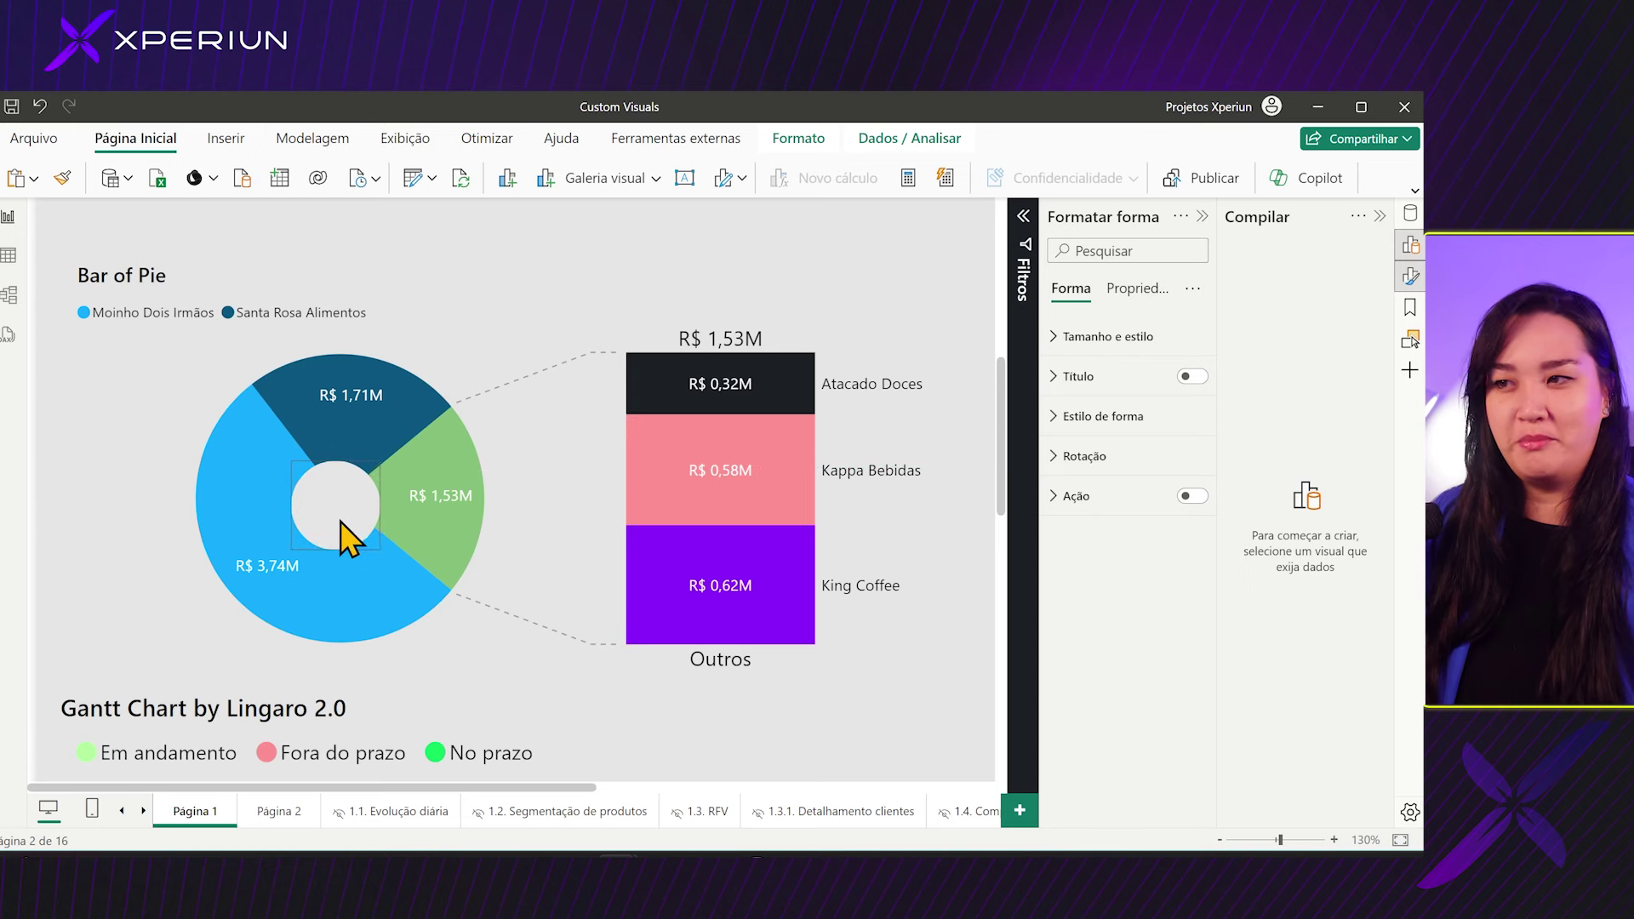
{"action": "left_click_drag", "start_coordinate": [340, 515], "coordinate": [341, 517]}
{"action": "left_click", "coordinate": [523, 290]}
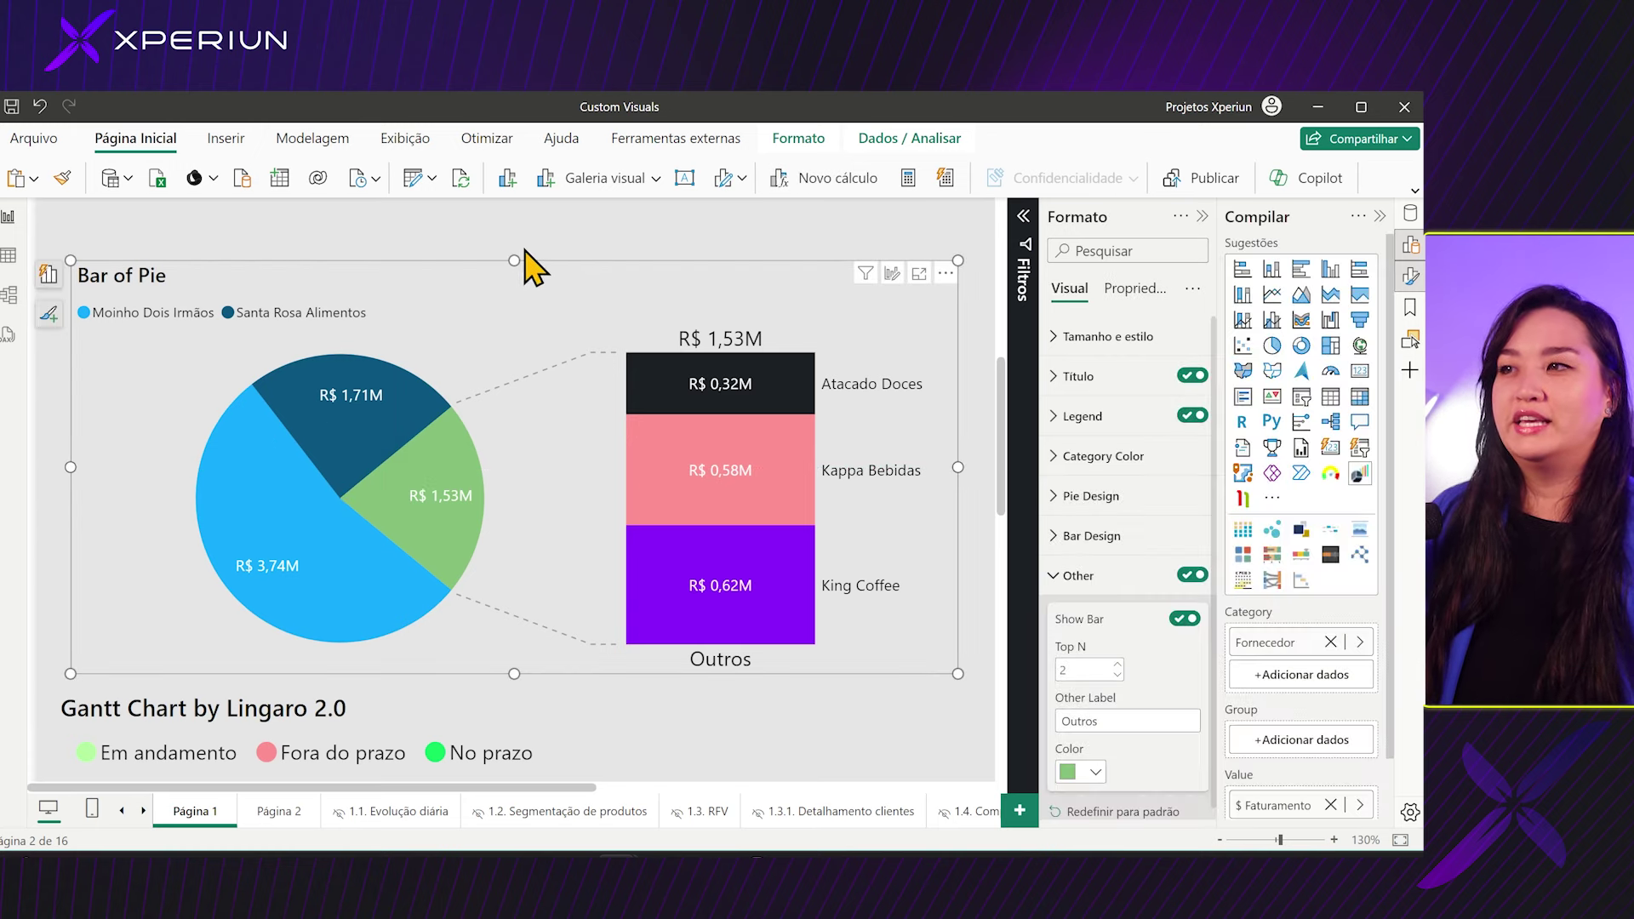
{"action": "key", "text": "Escape"}
{"action": "mouse_move", "coordinate": [338, 500]}
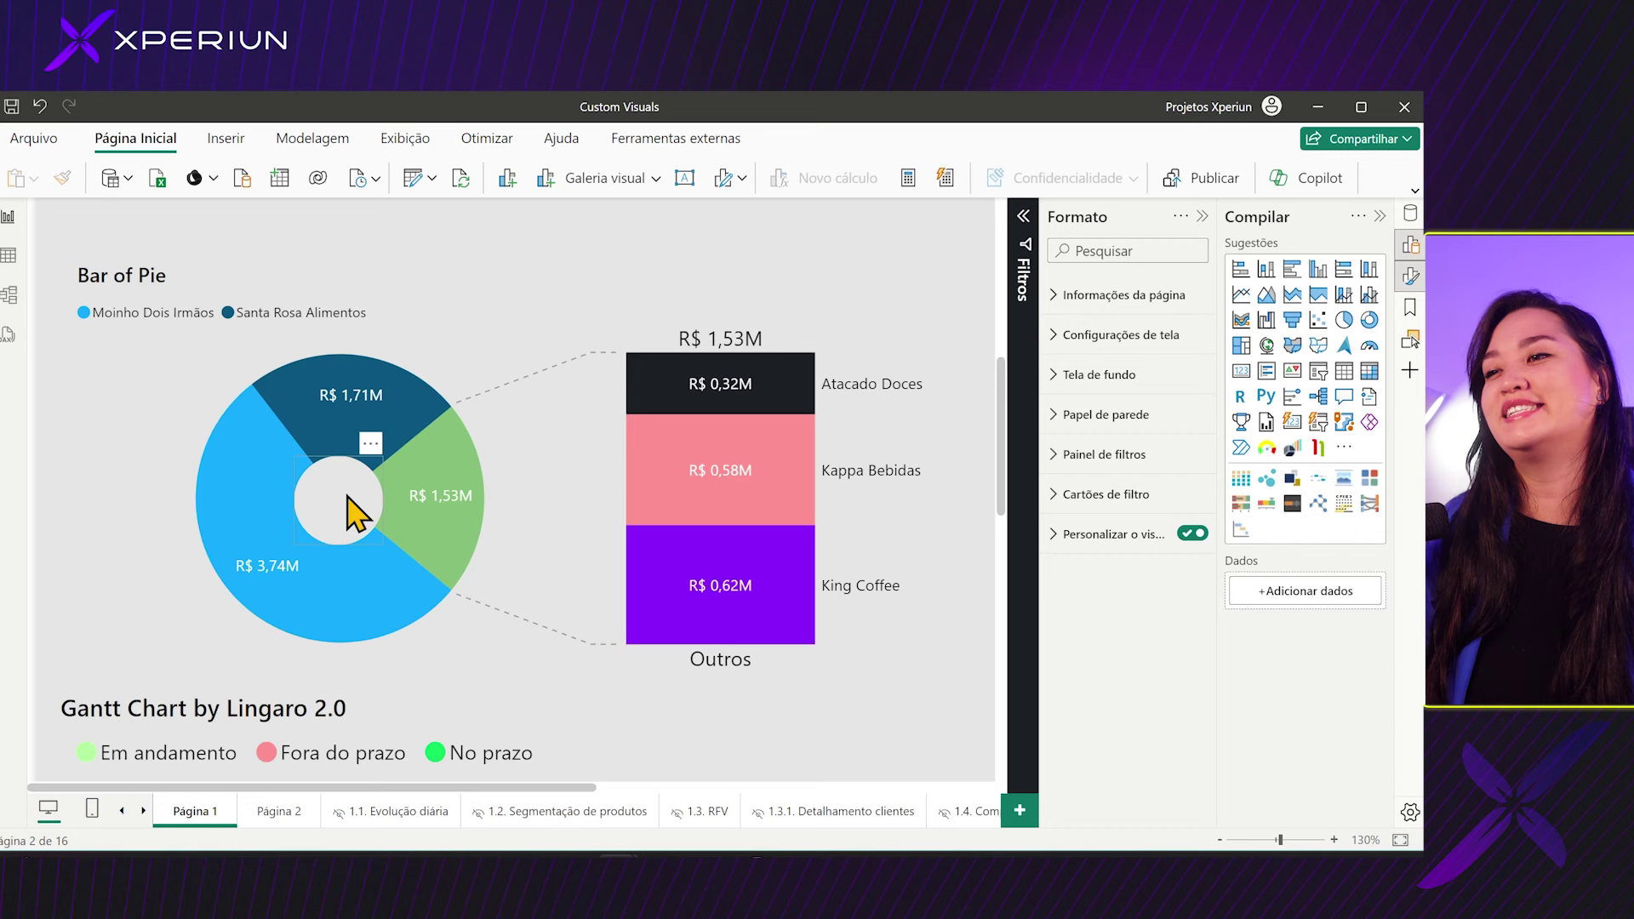
{"action": "mouse_move", "coordinate": [558, 281]}
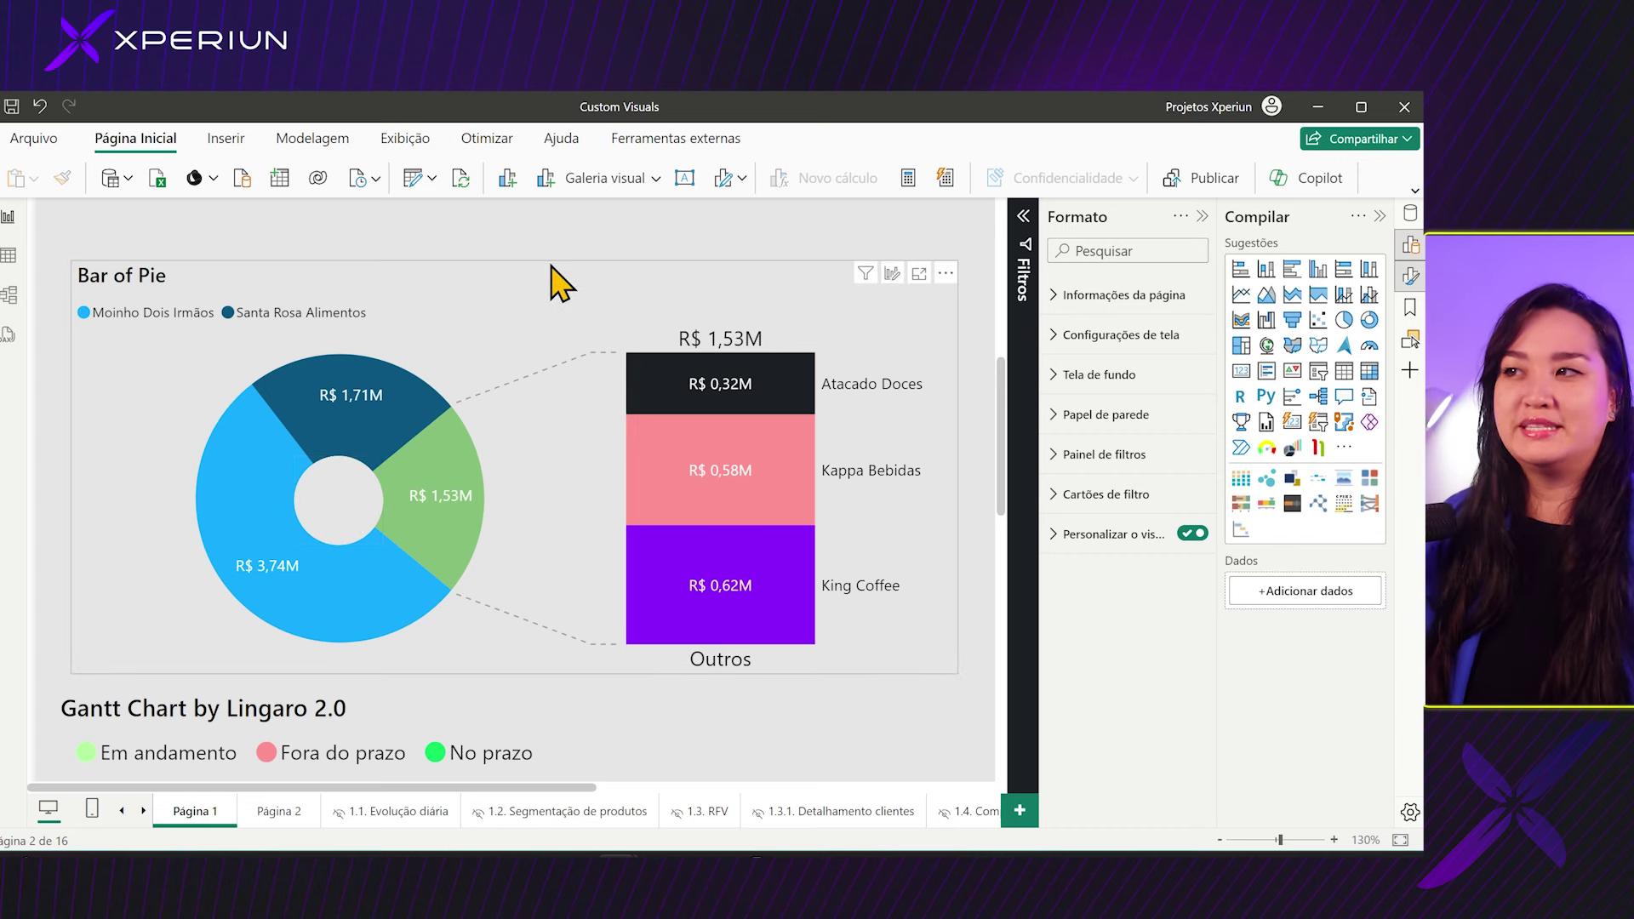
{"action": "left_click", "coordinate": [552, 267]}
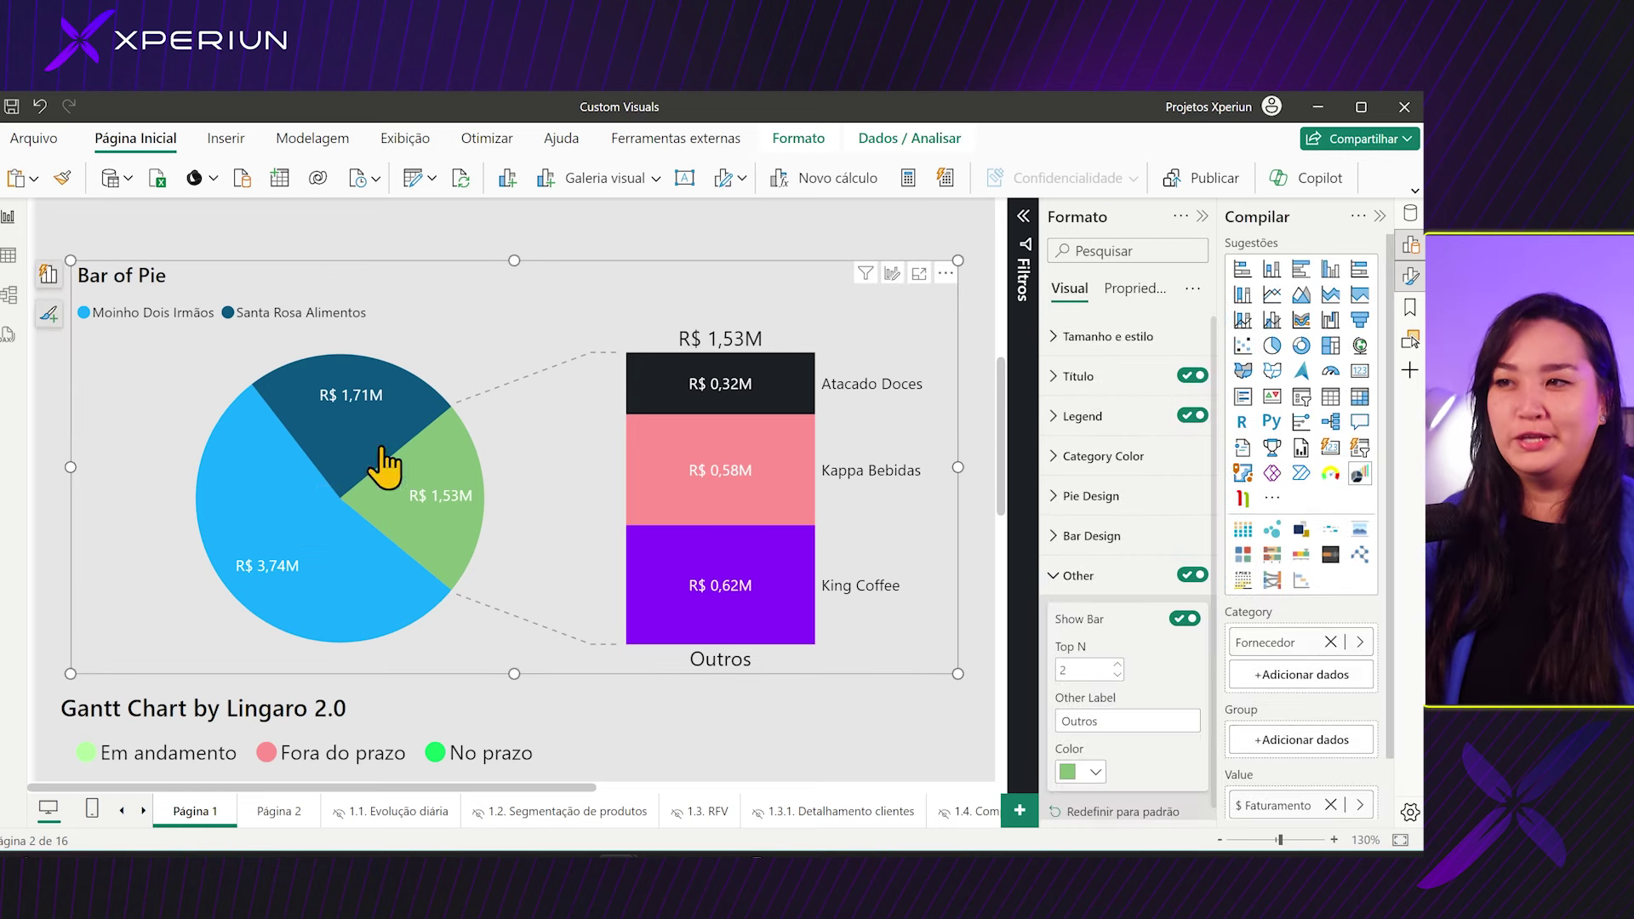
{"action": "left_click", "coordinate": [541, 247]}
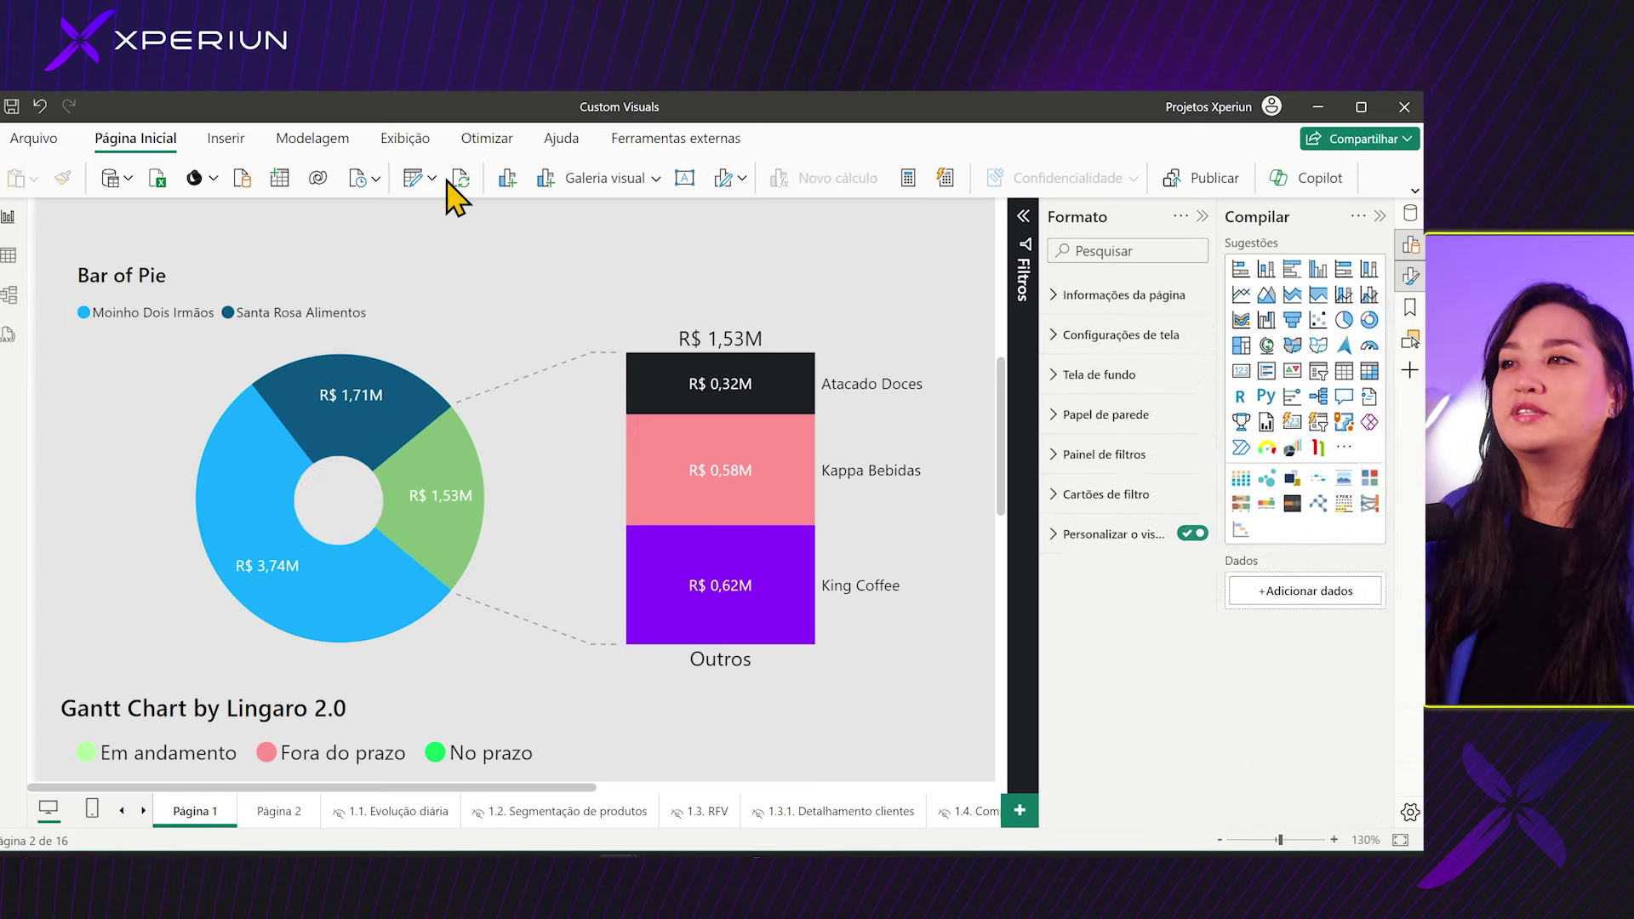
Step: Show the Insert > Shapes list the circle came from, then deselect the chart
{"action": "left_click", "coordinate": [236, 141]}
{"action": "left_click", "coordinate": [1094, 182]}
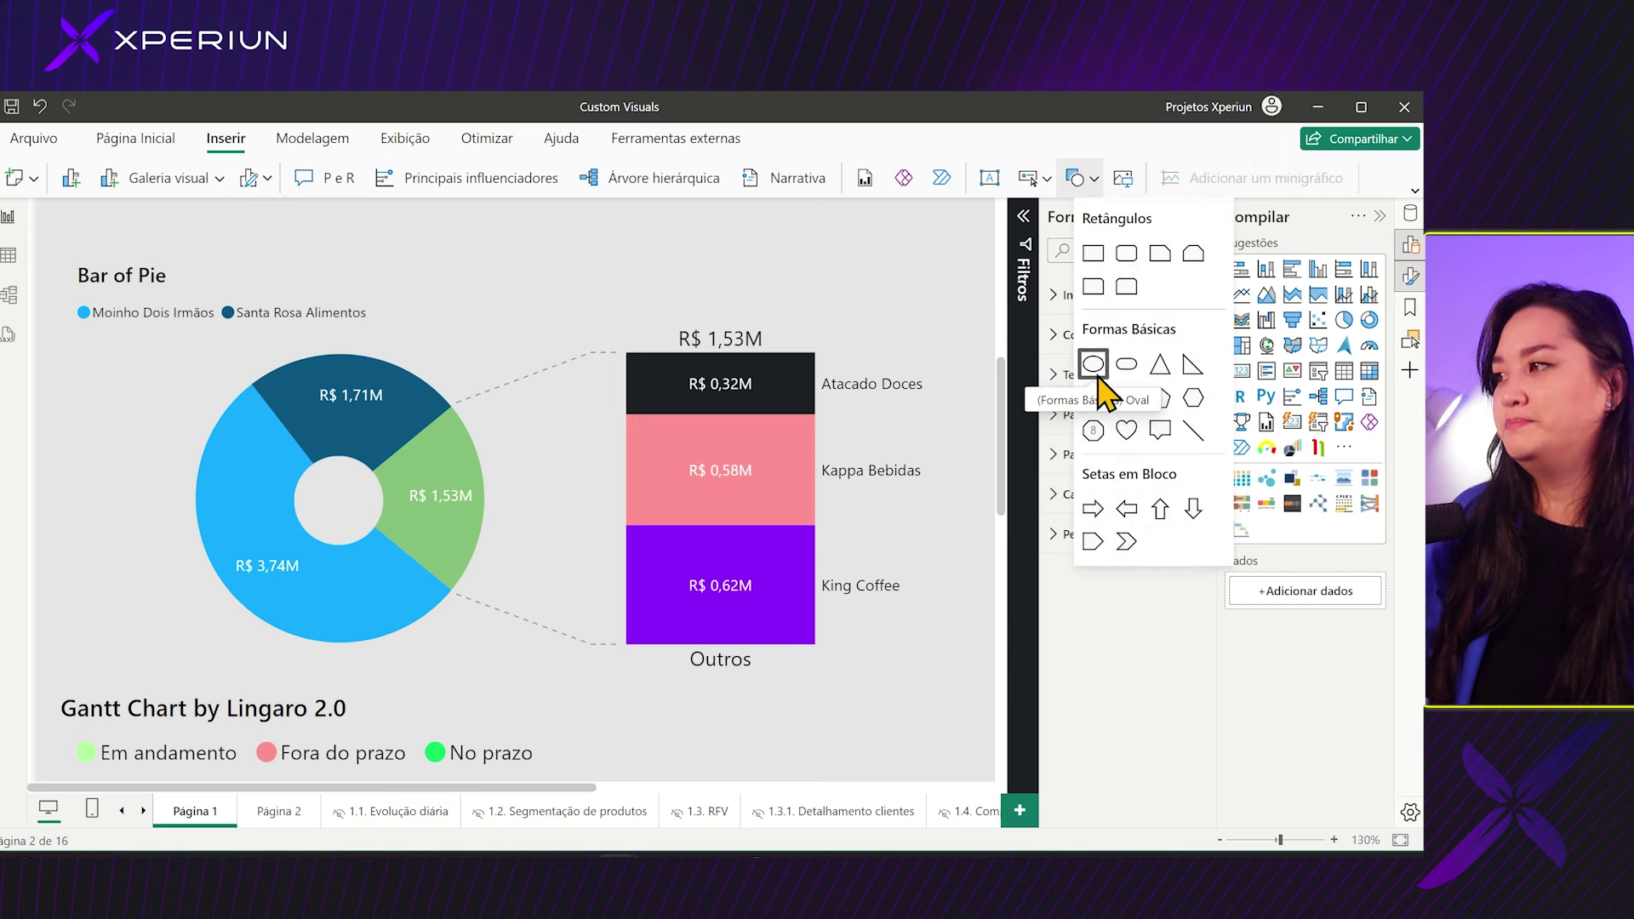
{"action": "left_click", "coordinate": [548, 246]}
{"action": "left_click", "coordinate": [877, 366]}
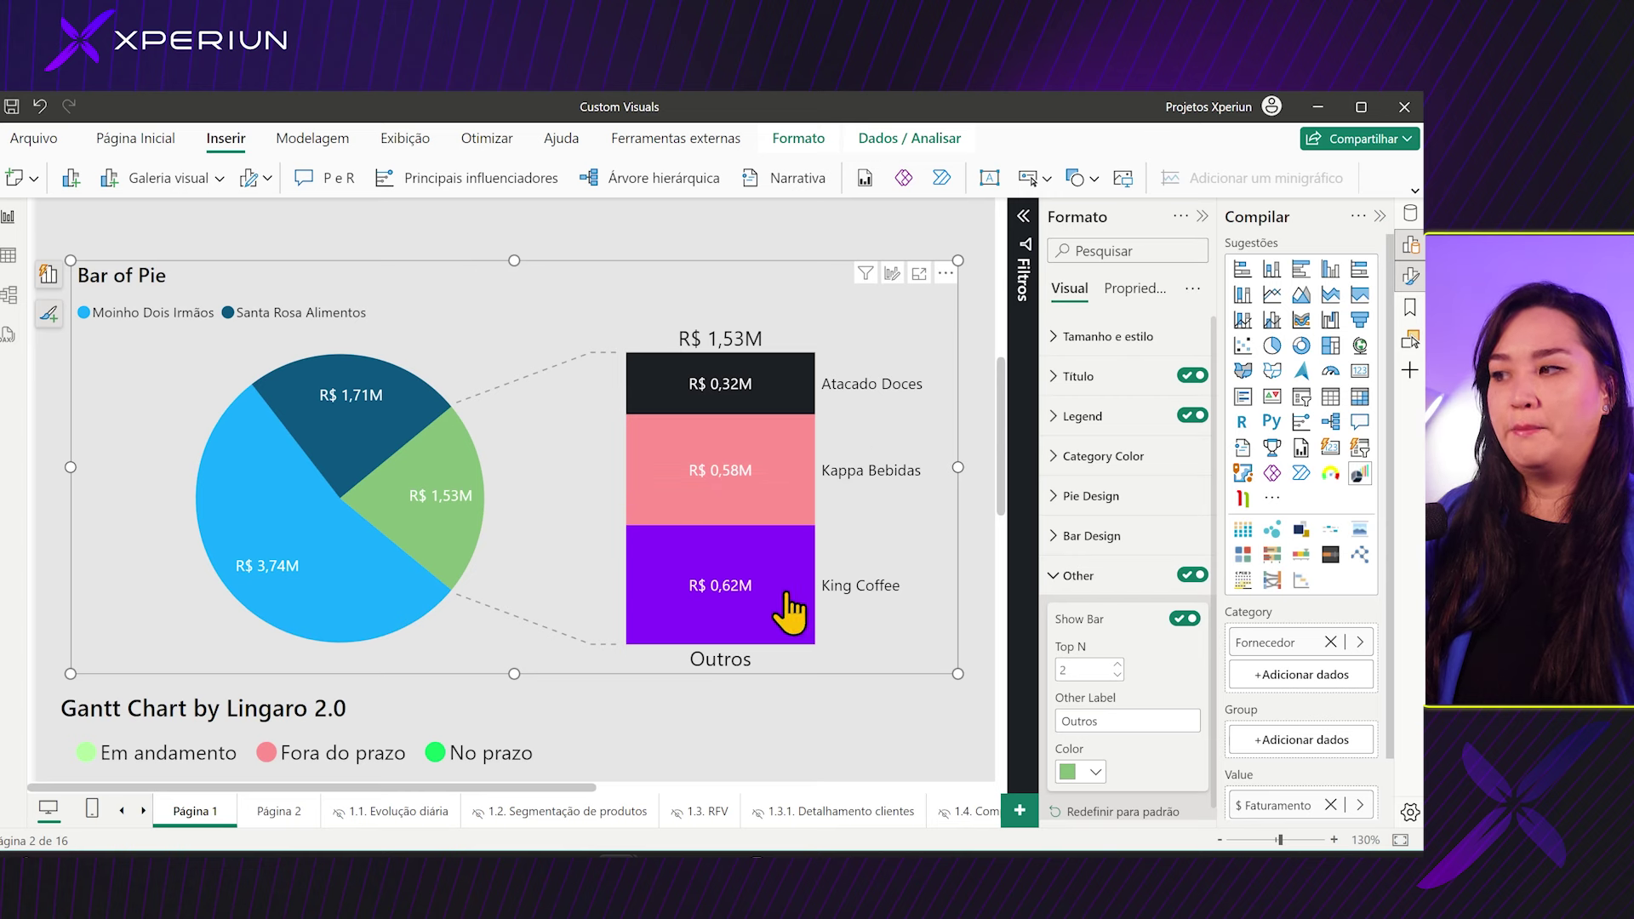
{"action": "left_click", "coordinate": [312, 247]}
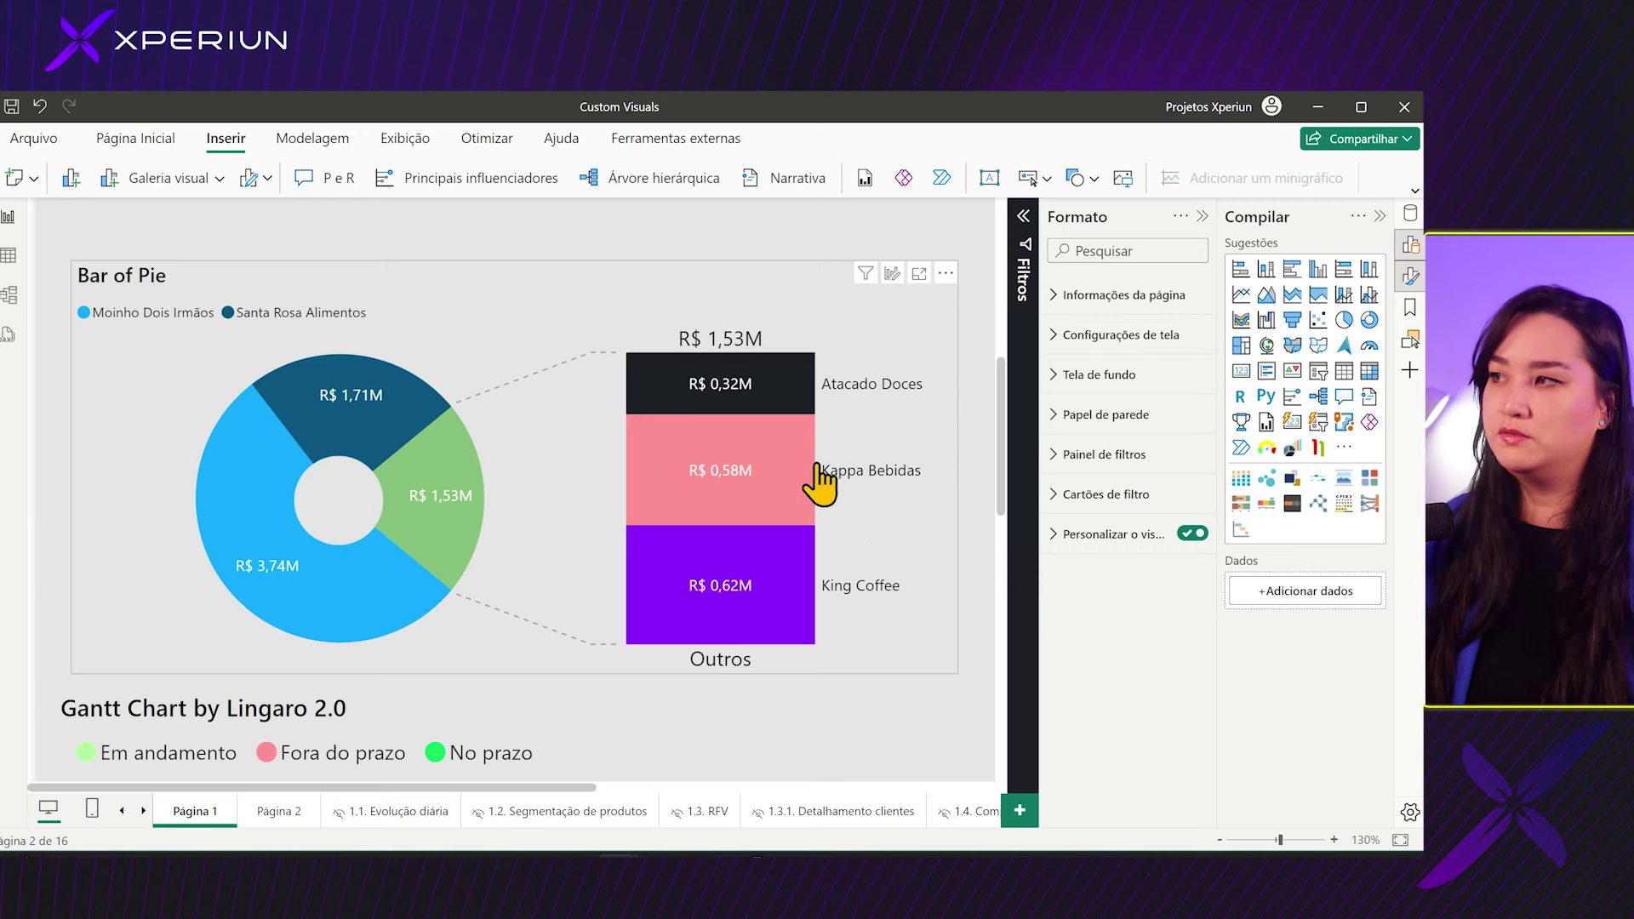
Step: Scroll down to the Gantt chart and collapse the Formato and Compilar panes
{"action": "scroll", "coordinate": [930, 675], "scroll_direction": "down", "scroll_amount": 1}
{"action": "scroll", "coordinate": [937, 681], "scroll_direction": "down", "scroll_amount": 1}
{"action": "scroll", "coordinate": [937, 682], "scroll_direction": "down", "scroll_amount": 2}
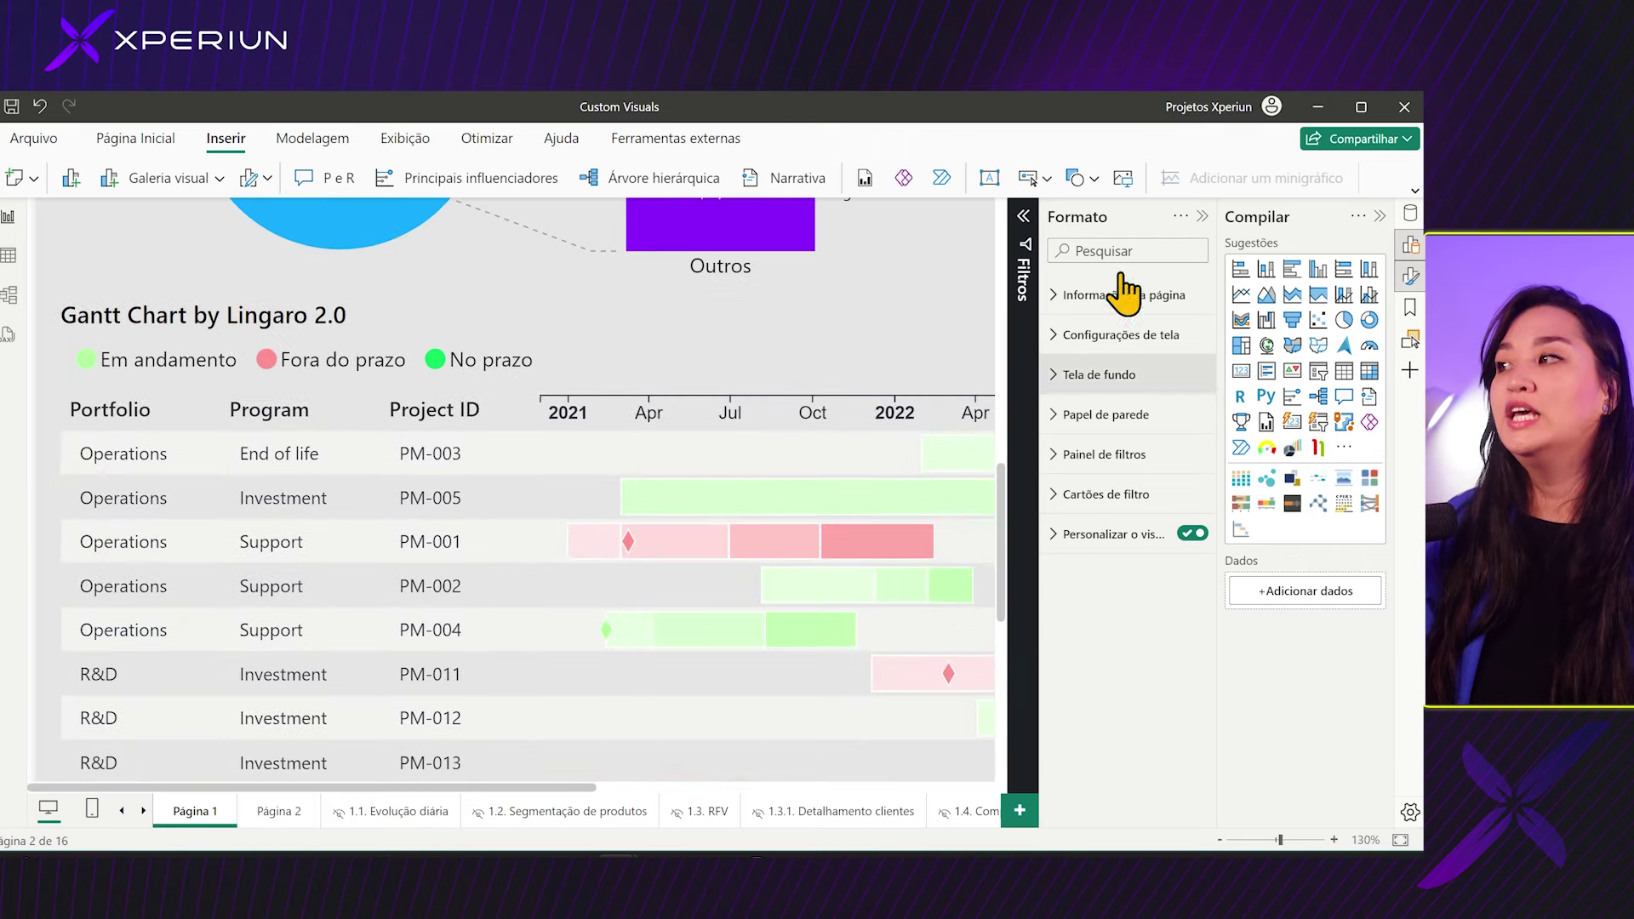
{"action": "left_click", "coordinate": [1202, 216]}
{"action": "left_click", "coordinate": [1379, 216]}
Step: Browse the wider Gantt timeline, then switch to the TestData_edited table view
{"action": "scroll", "coordinate": [529, 284], "scroll_direction": "down", "scroll_amount": 1}
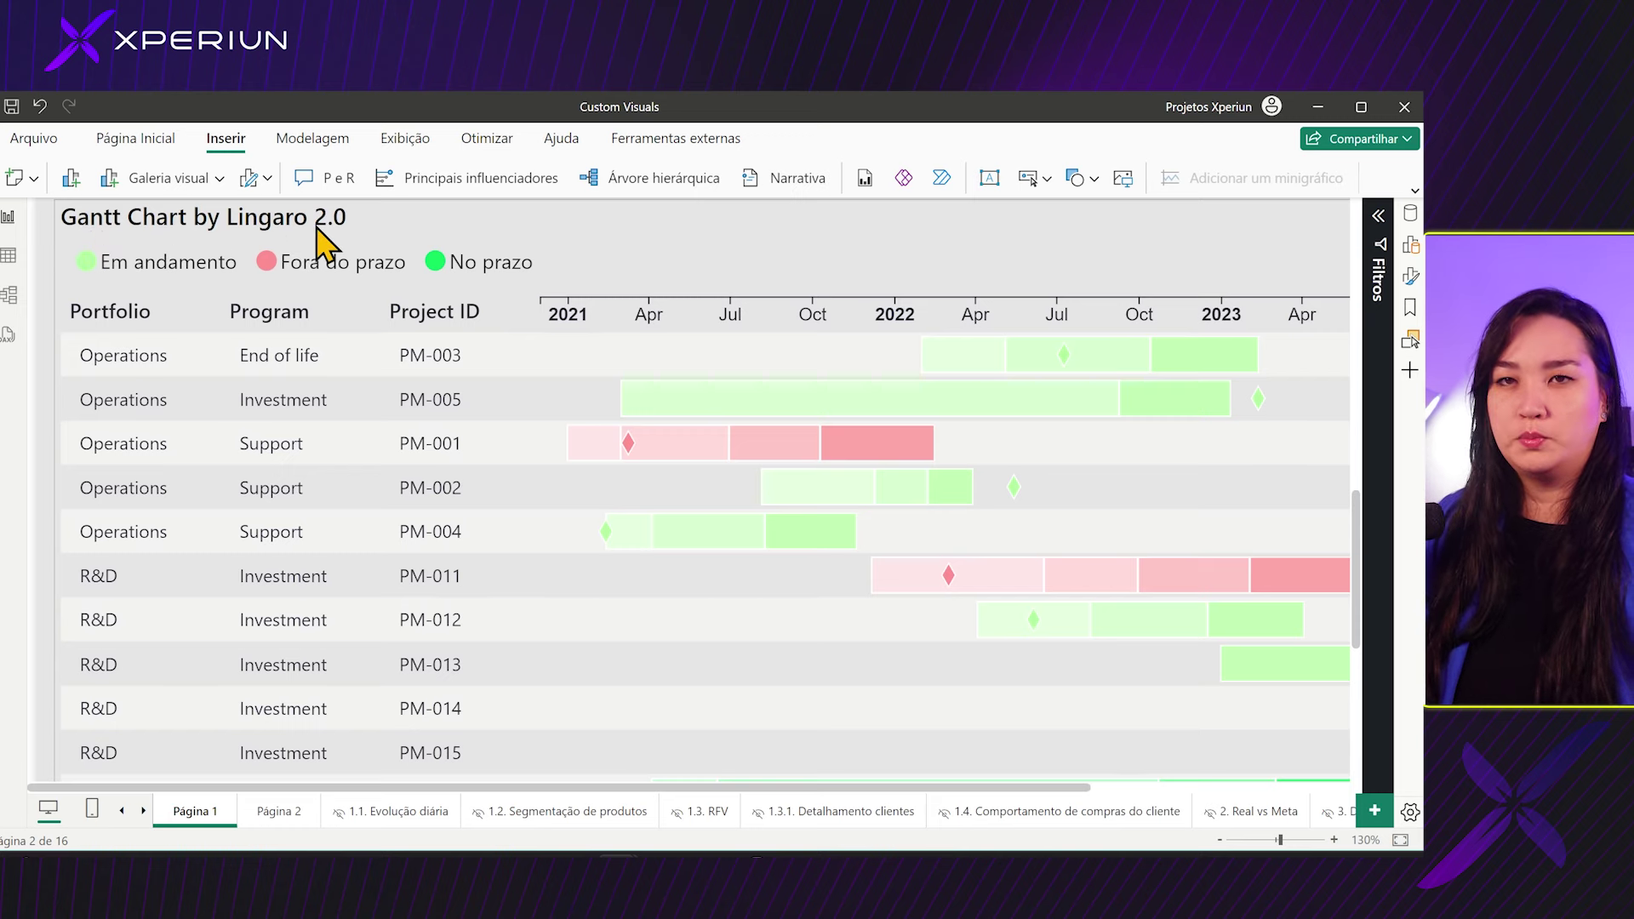
{"action": "scroll", "coordinate": [544, 259], "scroll_direction": "down", "scroll_amount": 1}
{"action": "scroll", "coordinate": [571, 255], "scroll_direction": "up", "scroll_amount": 2}
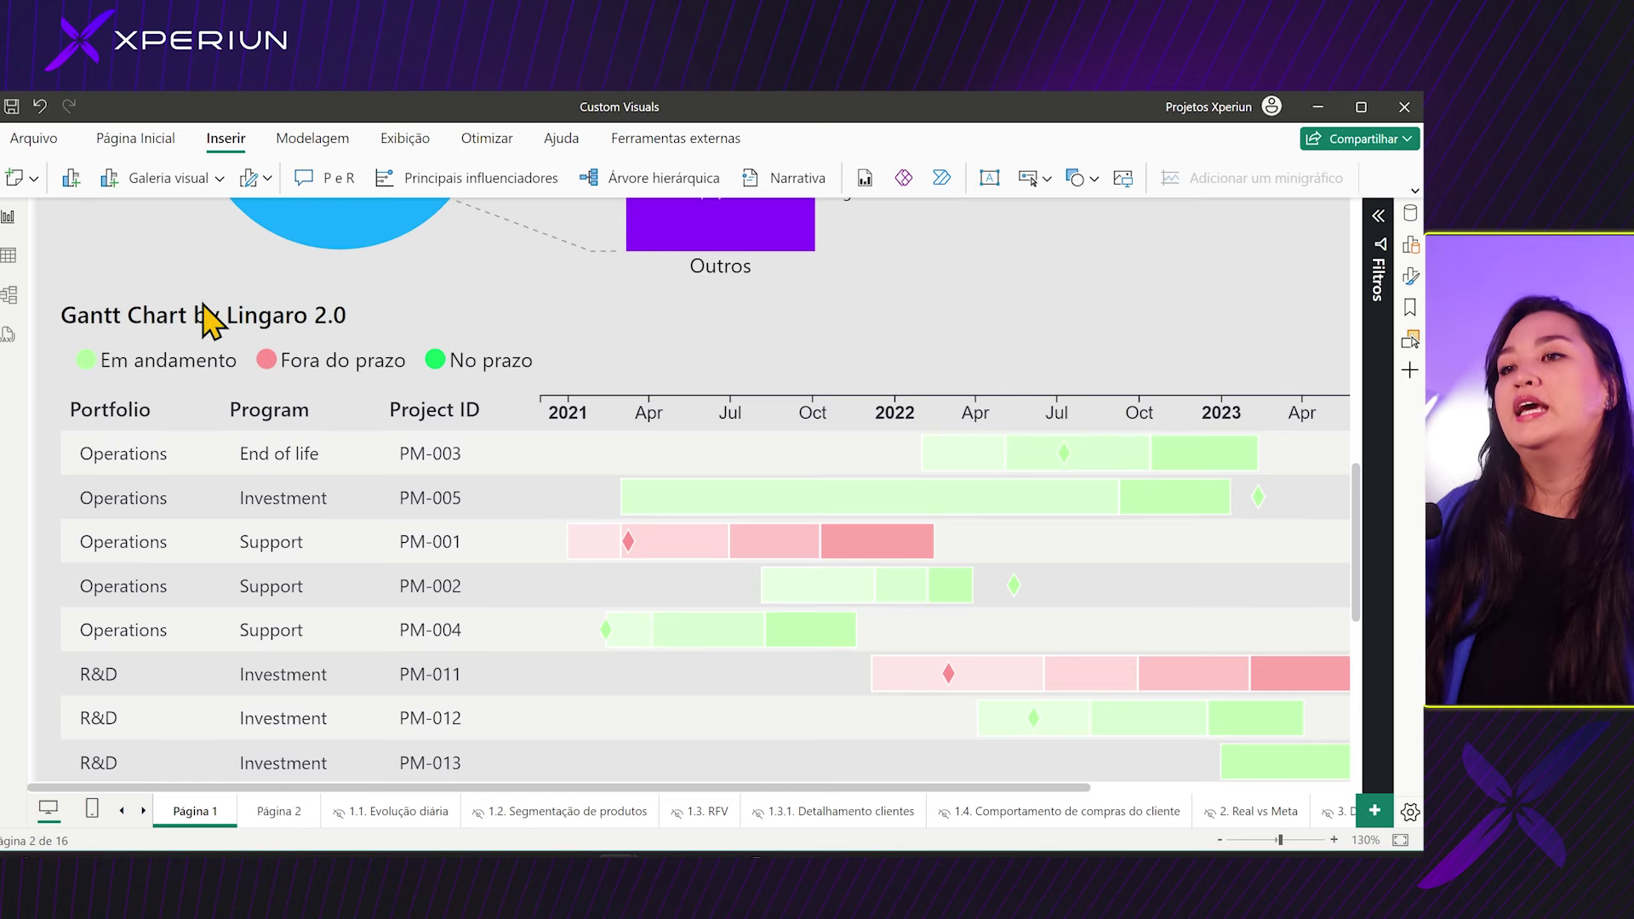
{"action": "left_click", "coordinate": [7, 259]}
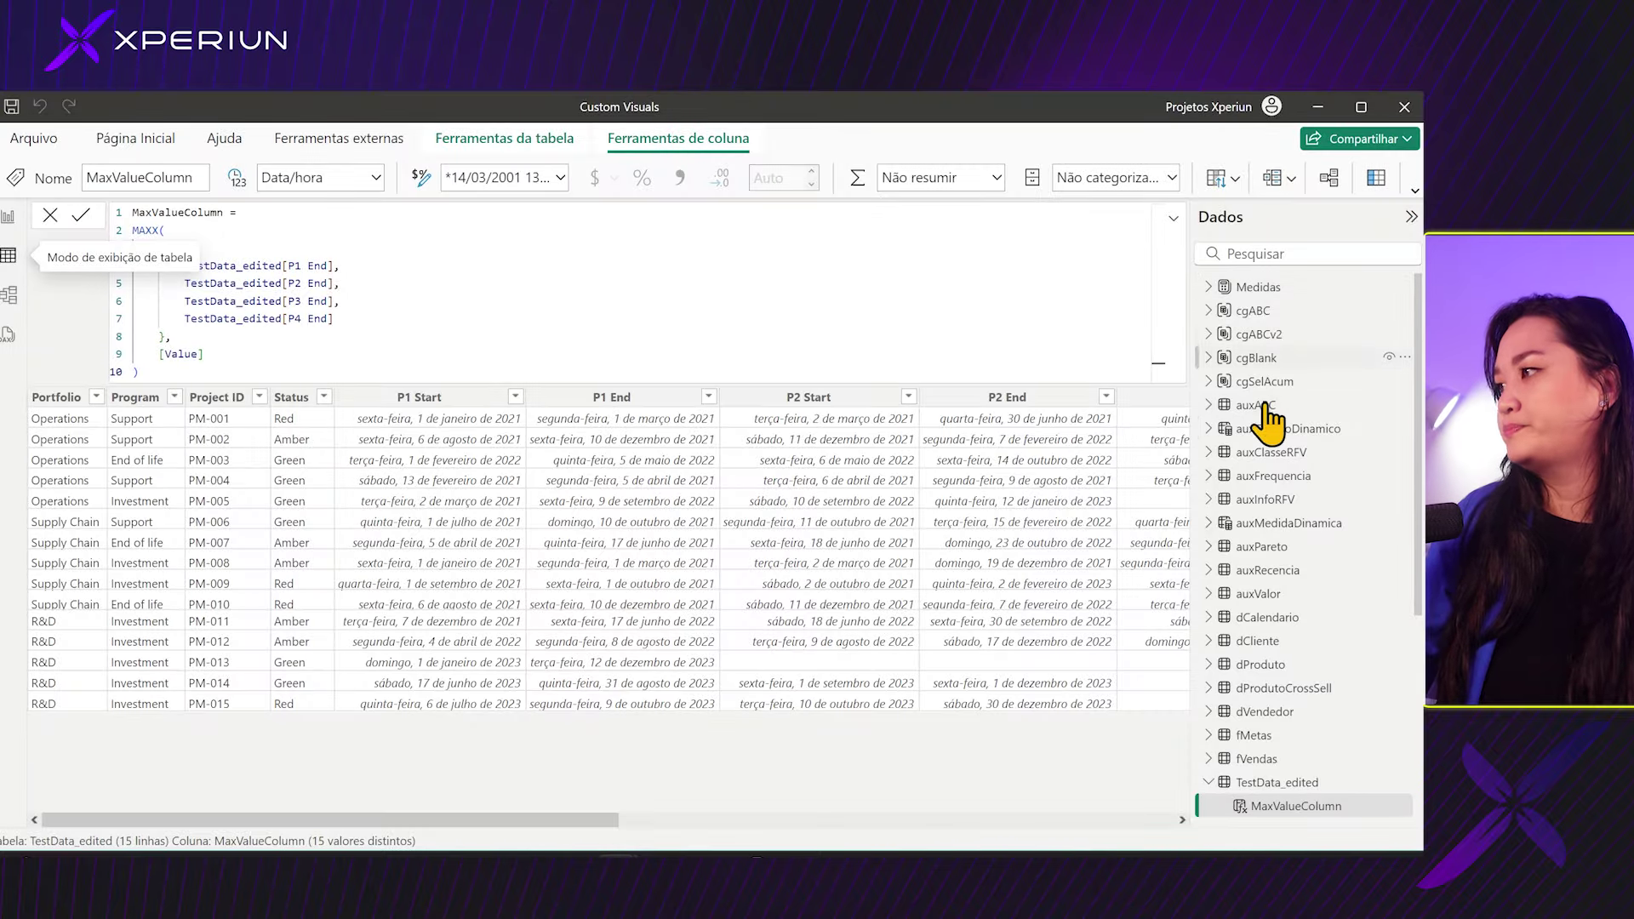
{"action": "scroll", "coordinate": [1302, 536], "scroll_direction": "down", "scroll_amount": 2}
{"action": "scroll", "coordinate": [1305, 528], "scroll_direction": "down", "scroll_amount": 1}
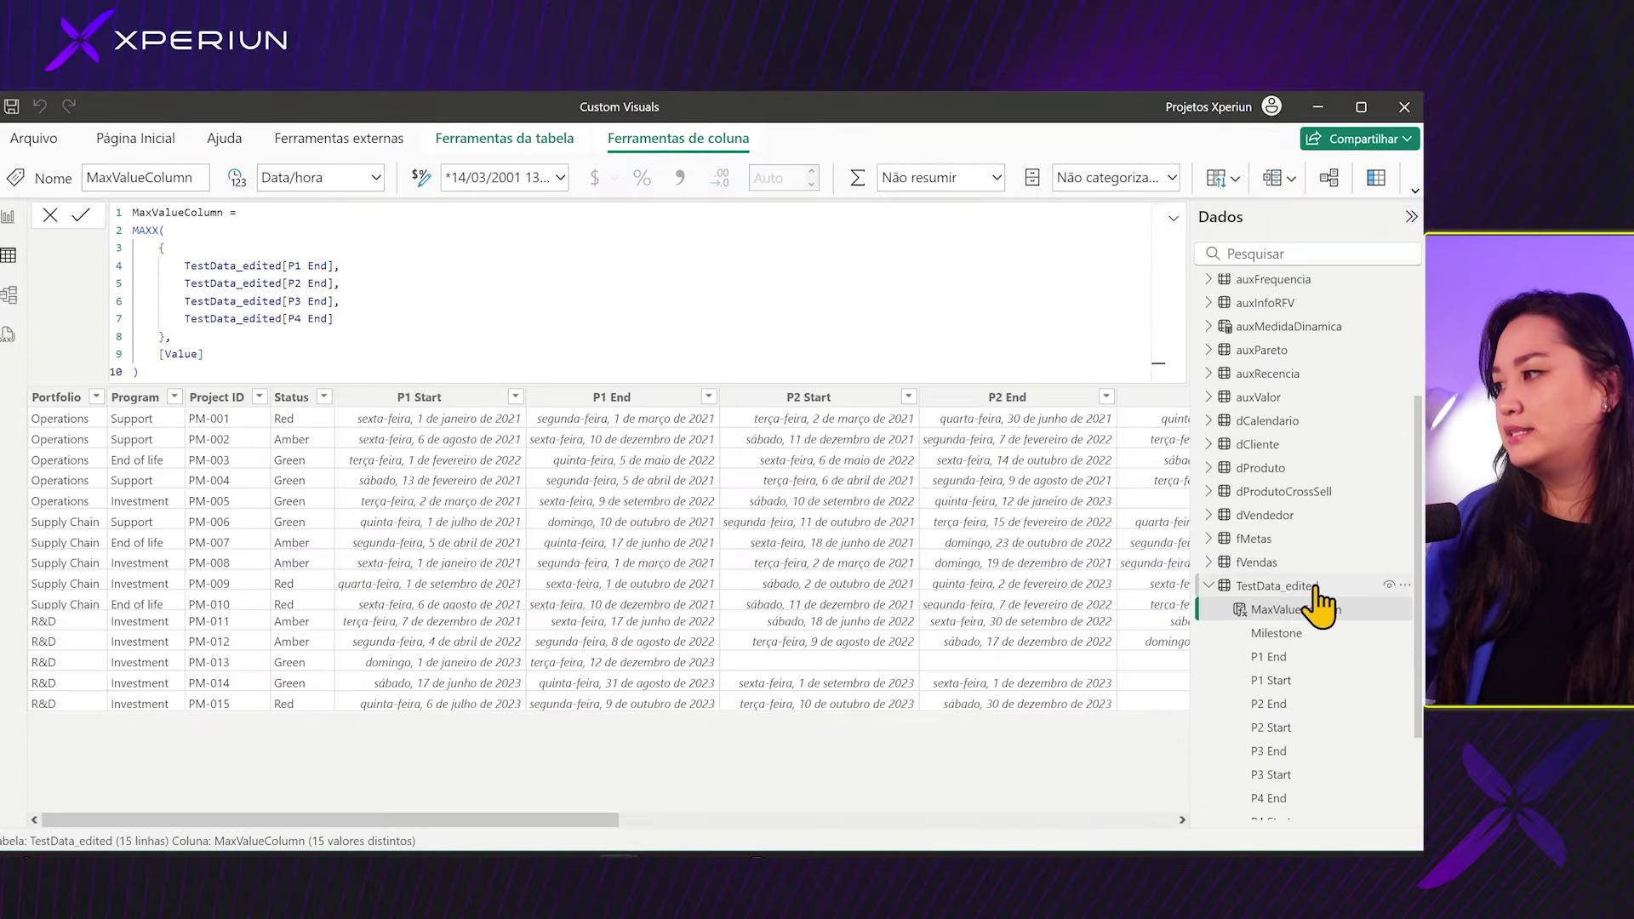
{"action": "left_click", "coordinate": [1310, 585]}
{"action": "left_click", "coordinate": [421, 245]}
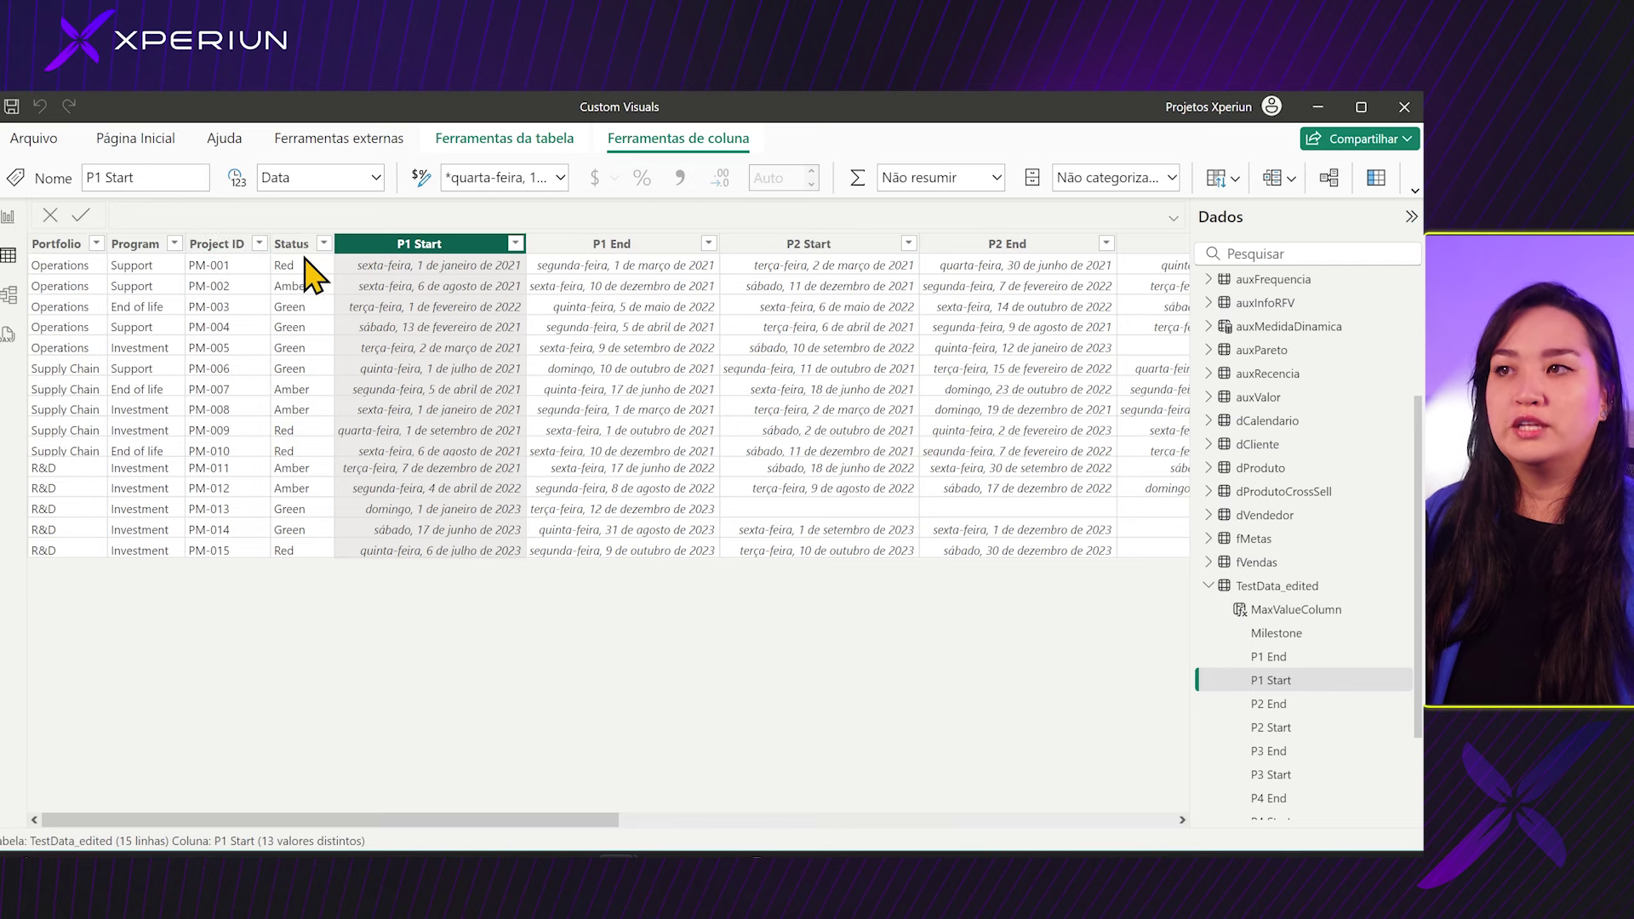
{"action": "left_click_drag", "start_coordinate": [492, 821], "coordinate": [1123, 853]}
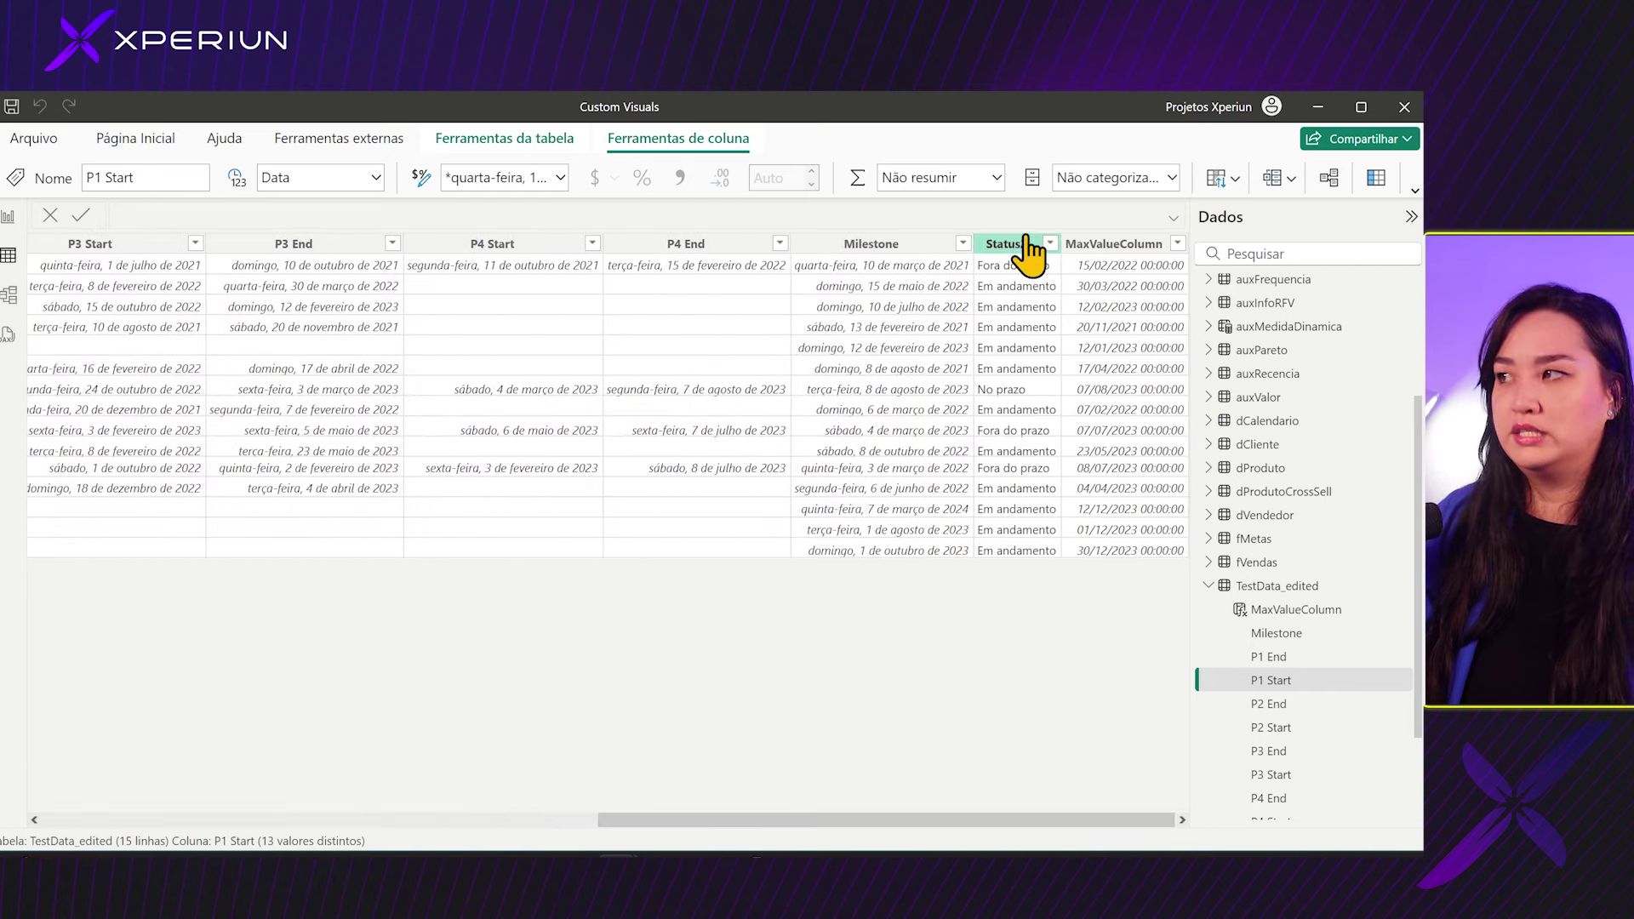
{"action": "left_click_drag", "start_coordinate": [985, 821], "coordinate": [638, 839]}
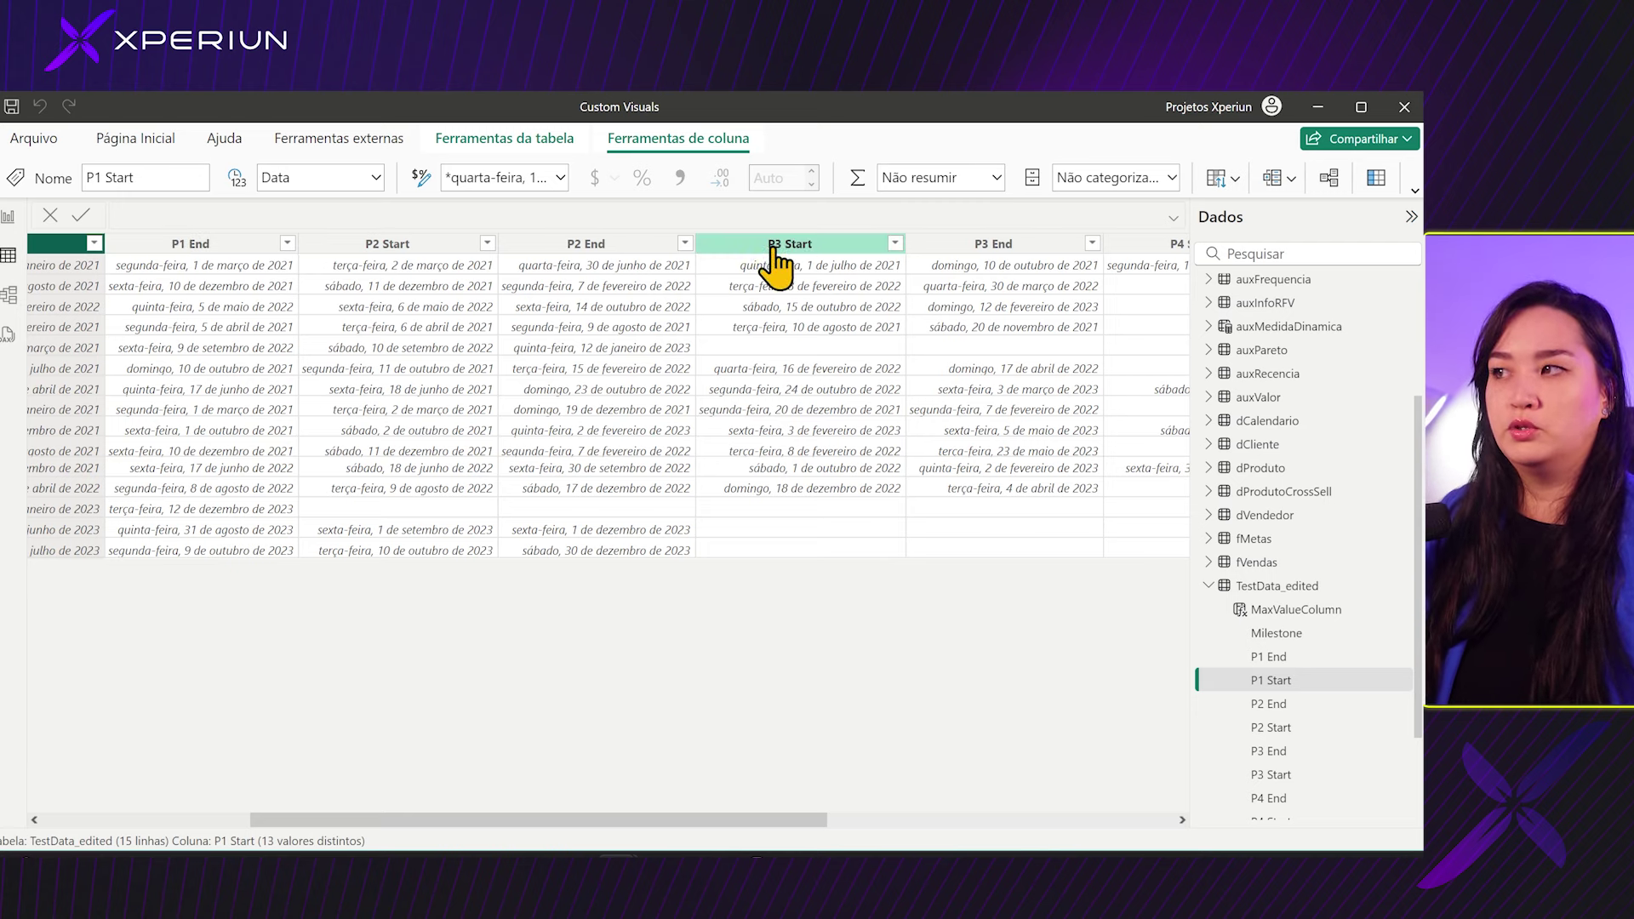
{"action": "left_click_drag", "start_coordinate": [779, 819], "coordinate": [1125, 821]}
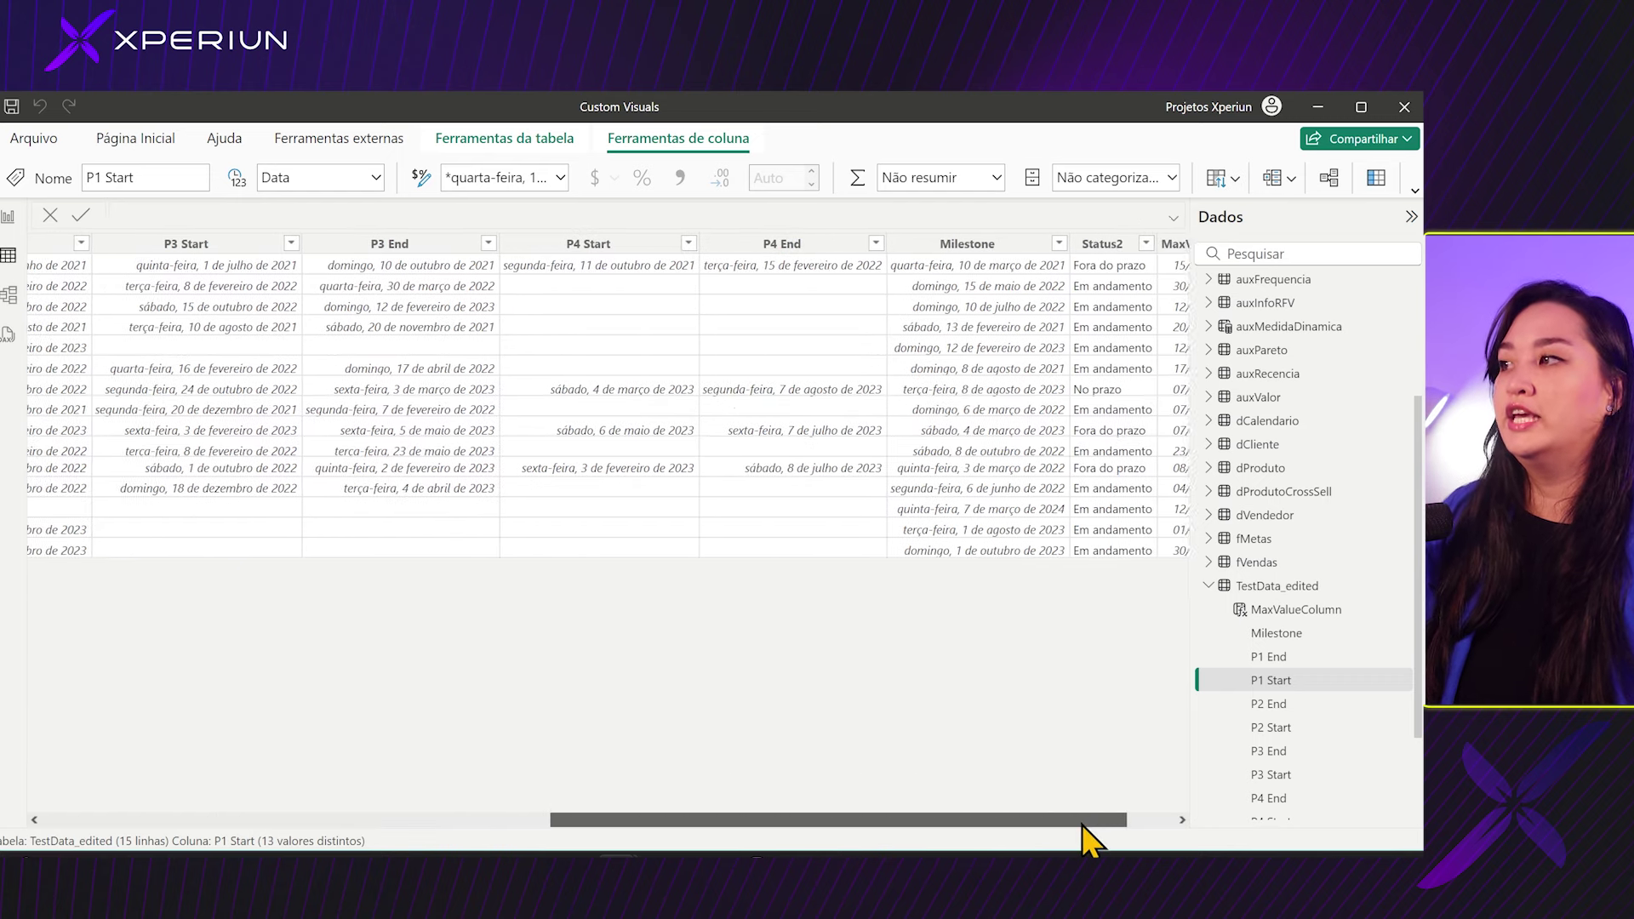
{"action": "left_click", "coordinate": [863, 247]}
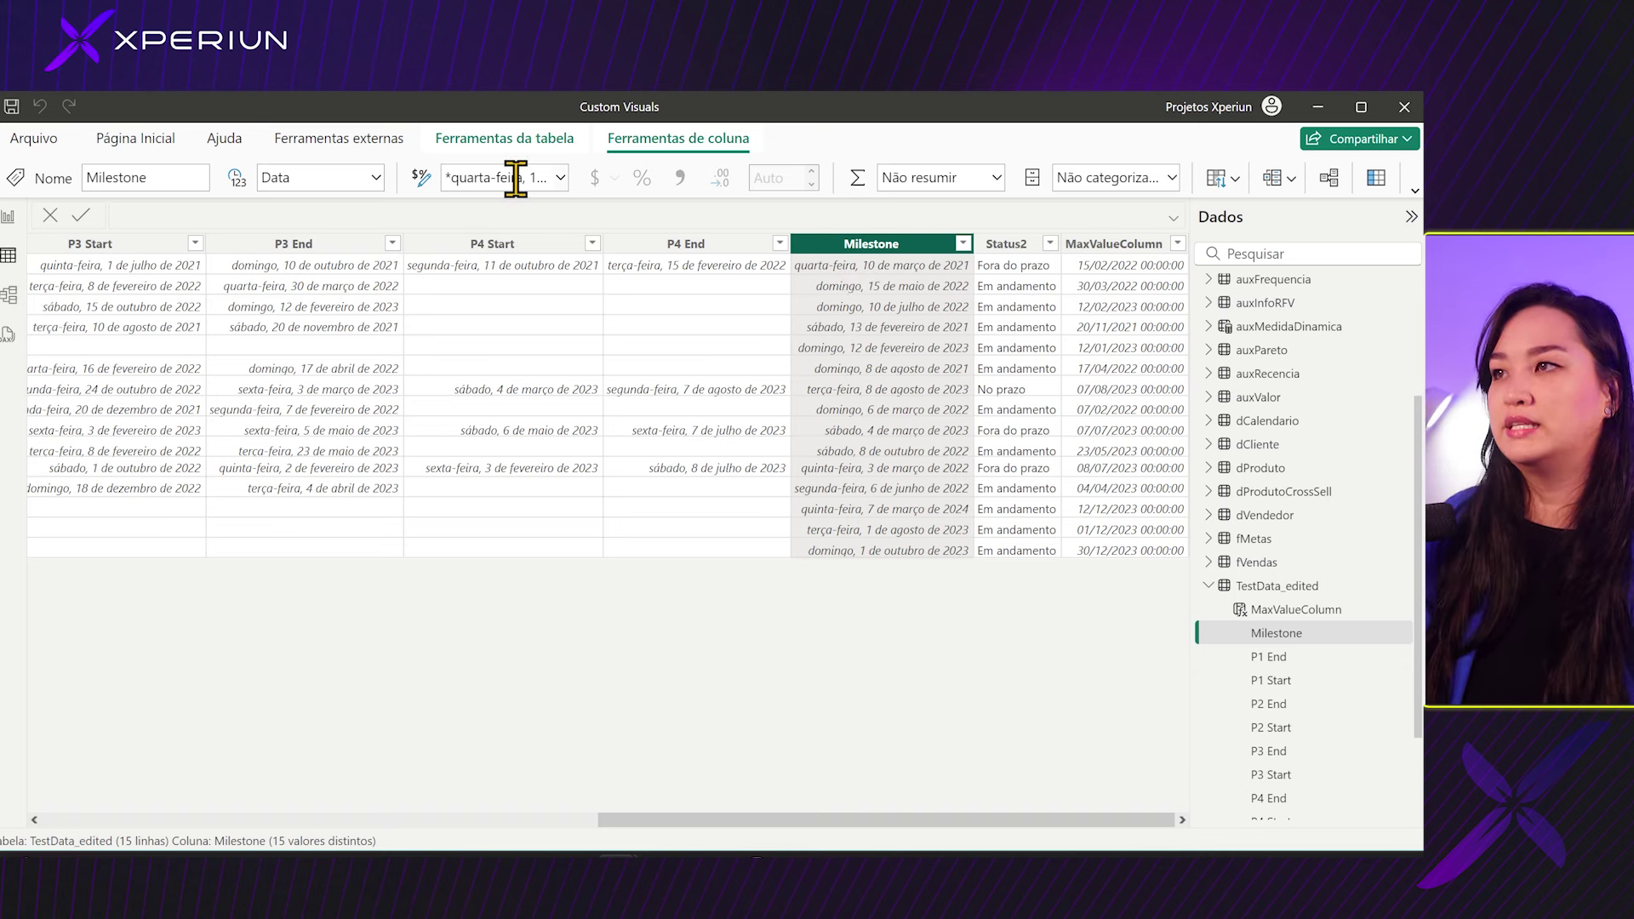
Step: Give Milestone, P4 End and P4 Start the 14/03/2001 short date format
{"action": "left_click", "coordinate": [560, 177]}
{"action": "left_click", "coordinate": [506, 265]}
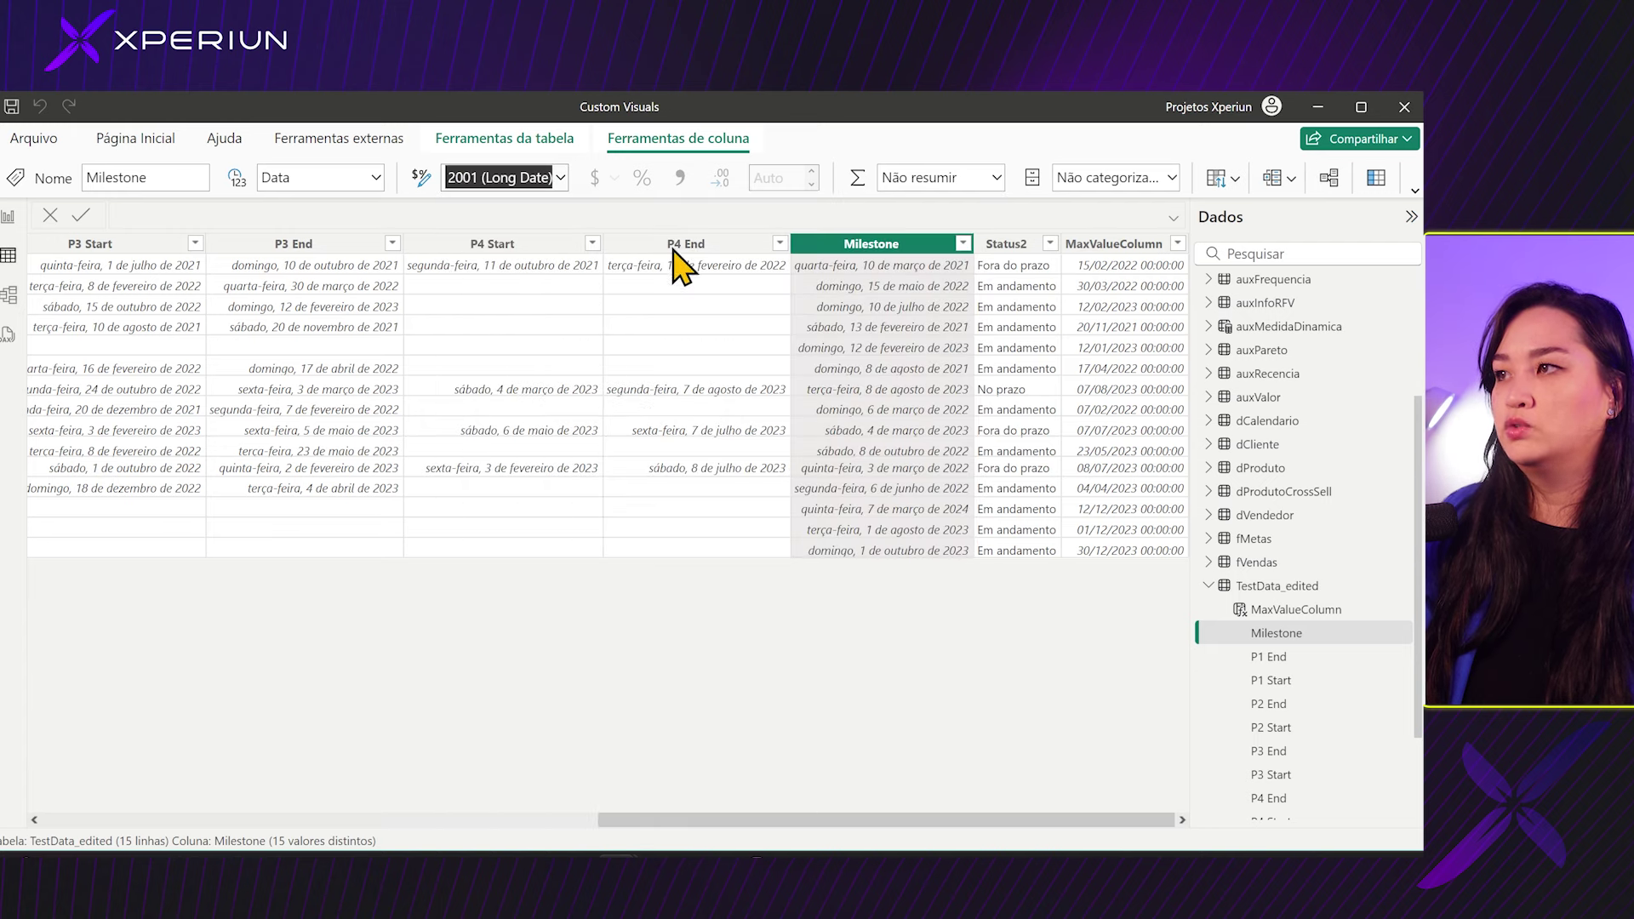
{"action": "key", "text": "Down"}
{"action": "double_click", "coordinate": [782, 244]}
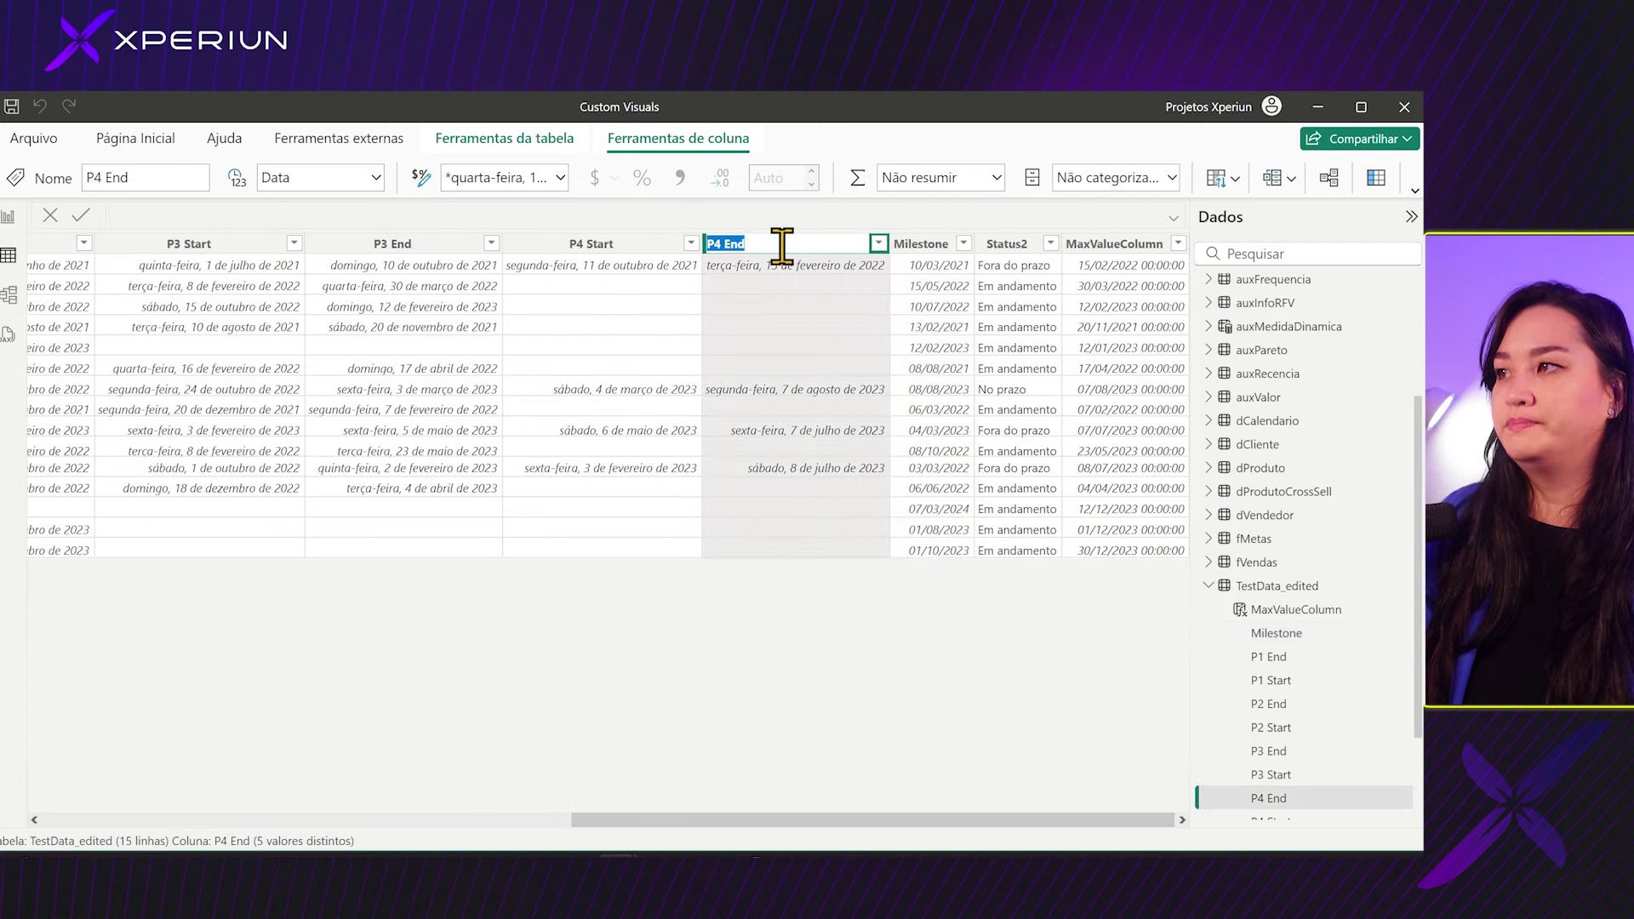
{"action": "left_click", "coordinate": [561, 179]}
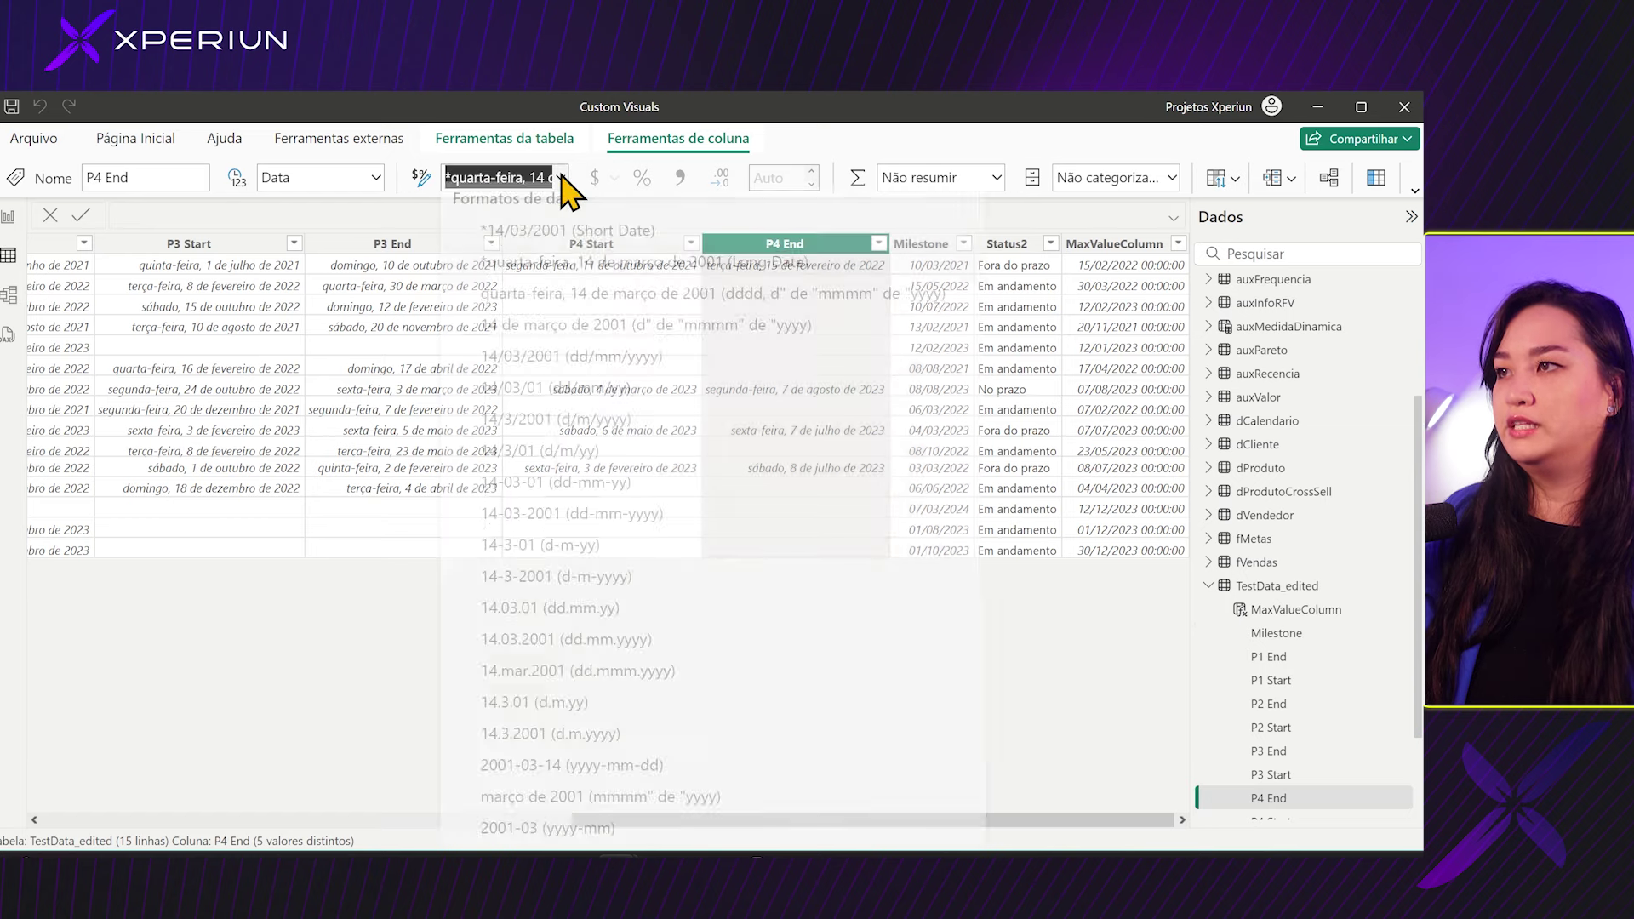
{"action": "left_click", "coordinate": [578, 241]}
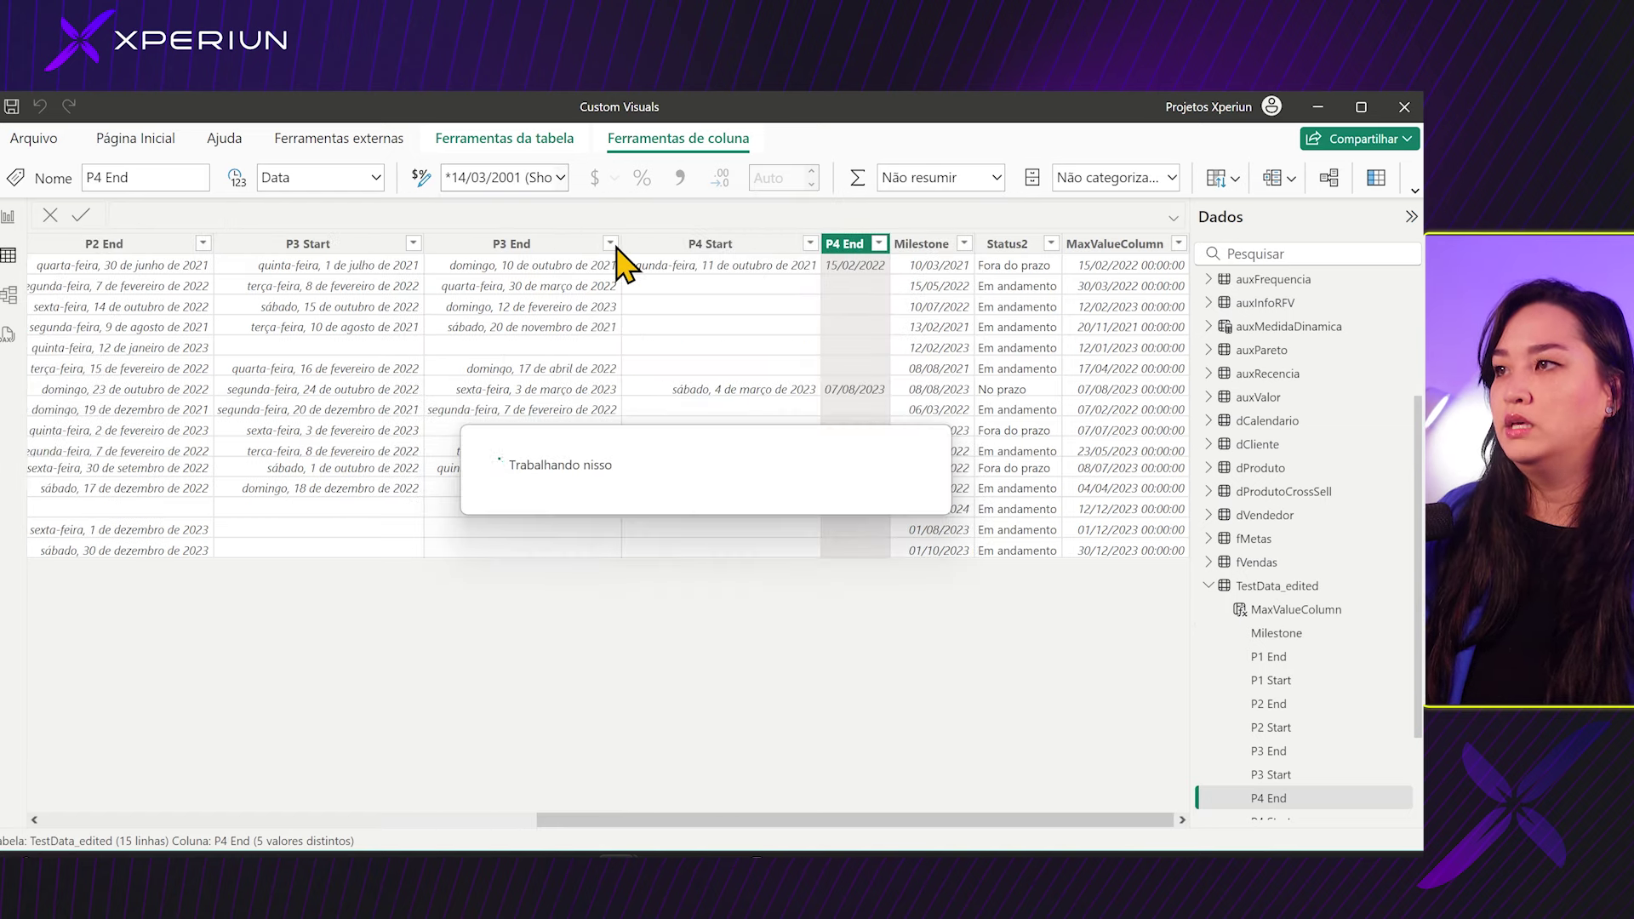
{"action": "left_click", "coordinate": [704, 244]}
{"action": "left_click", "coordinate": [562, 179]}
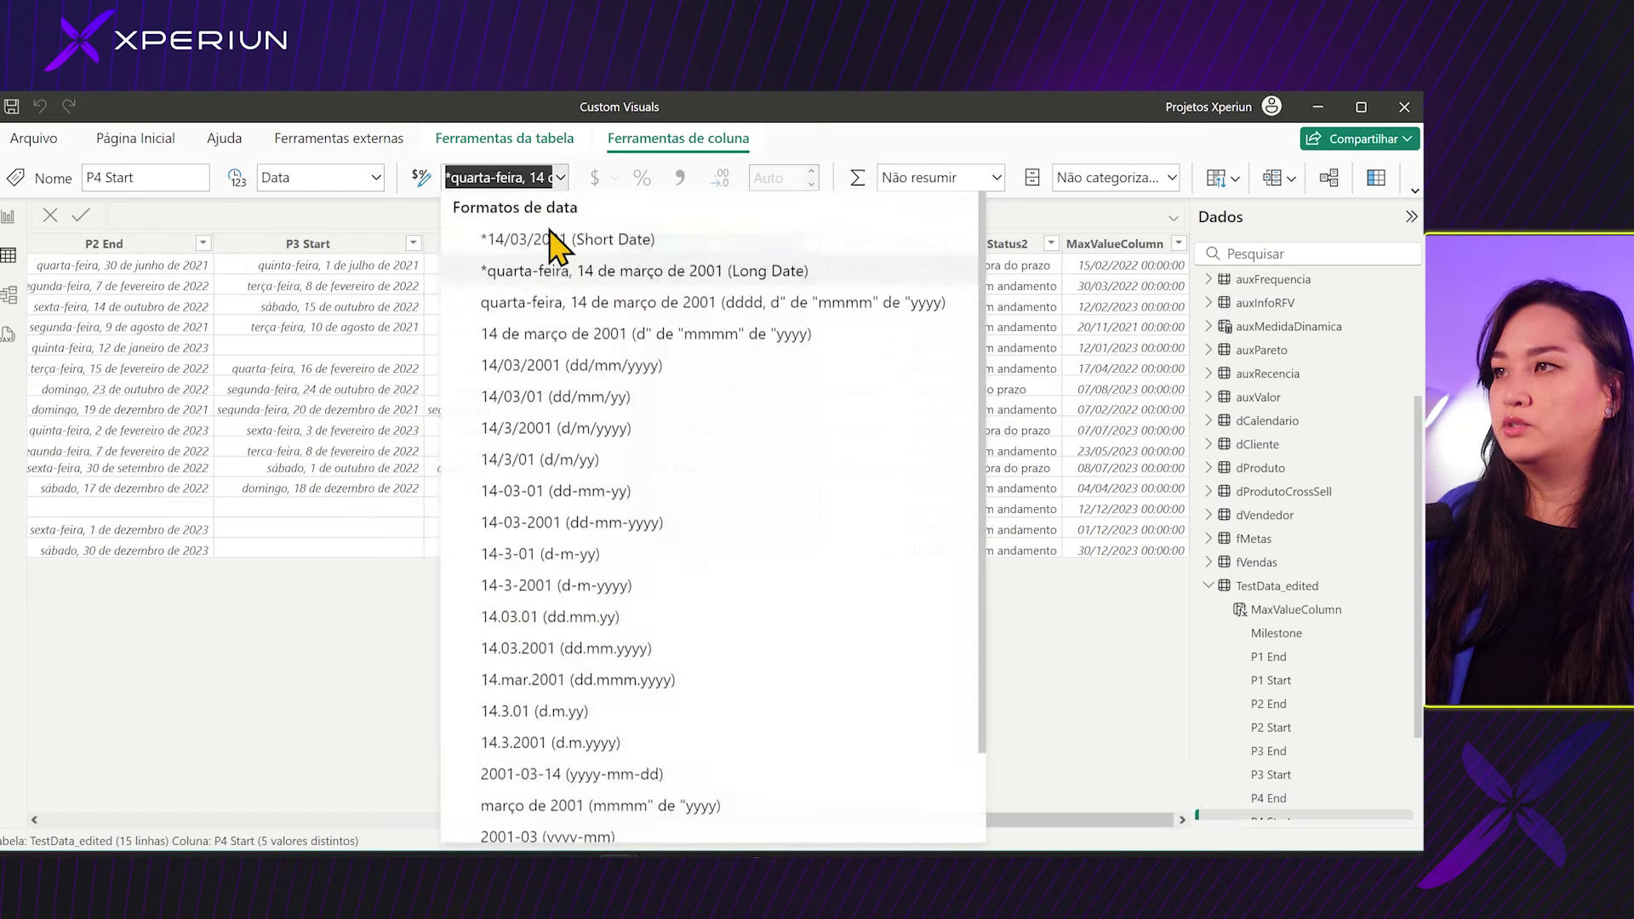
{"action": "left_click", "coordinate": [547, 228]}
{"action": "key", "text": "Down"}
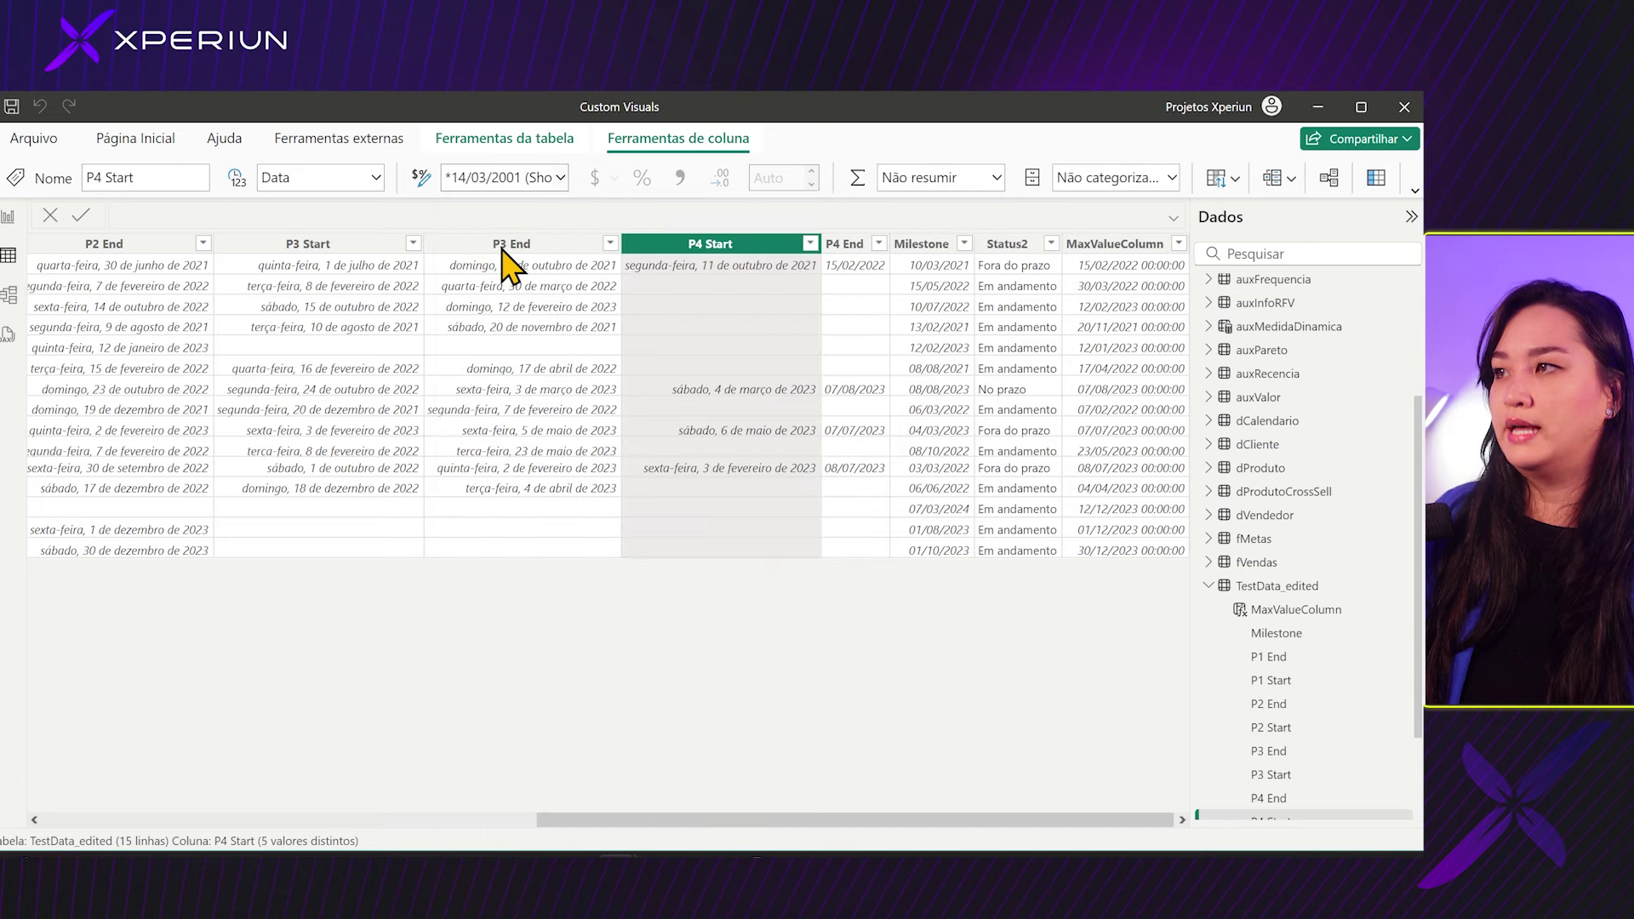
Step: Apply the short dd/mm/yyyy date format to P3 End, P3 Start and P2 End
{"action": "left_click", "coordinate": [593, 249]}
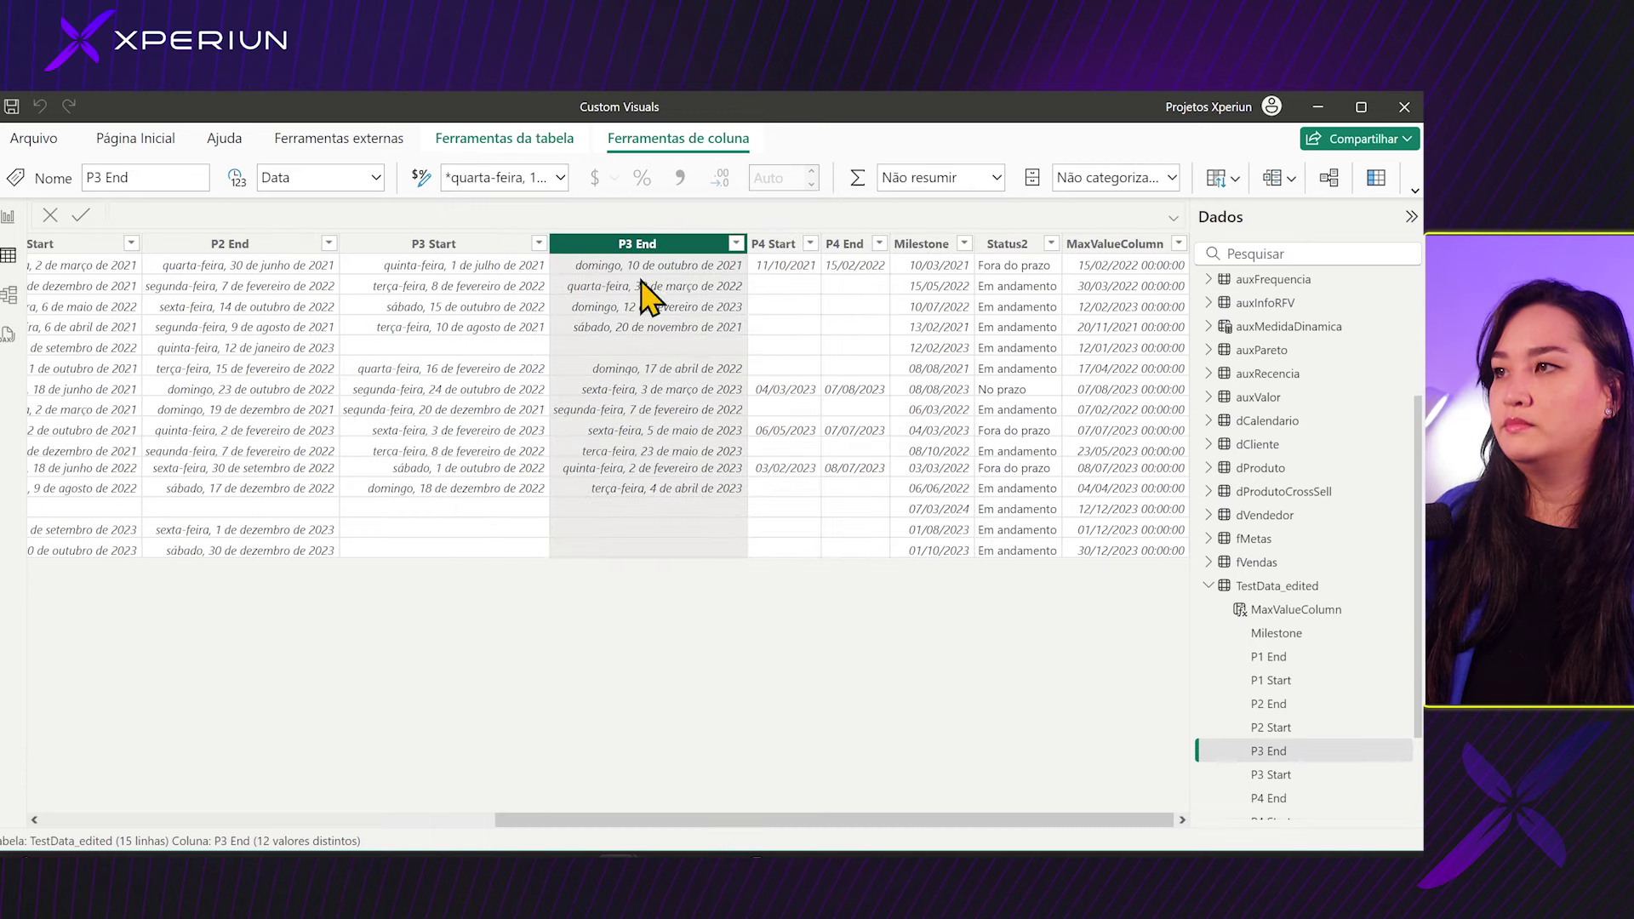
{"action": "left_click", "coordinate": [559, 177]}
{"action": "left_click", "coordinate": [540, 235]}
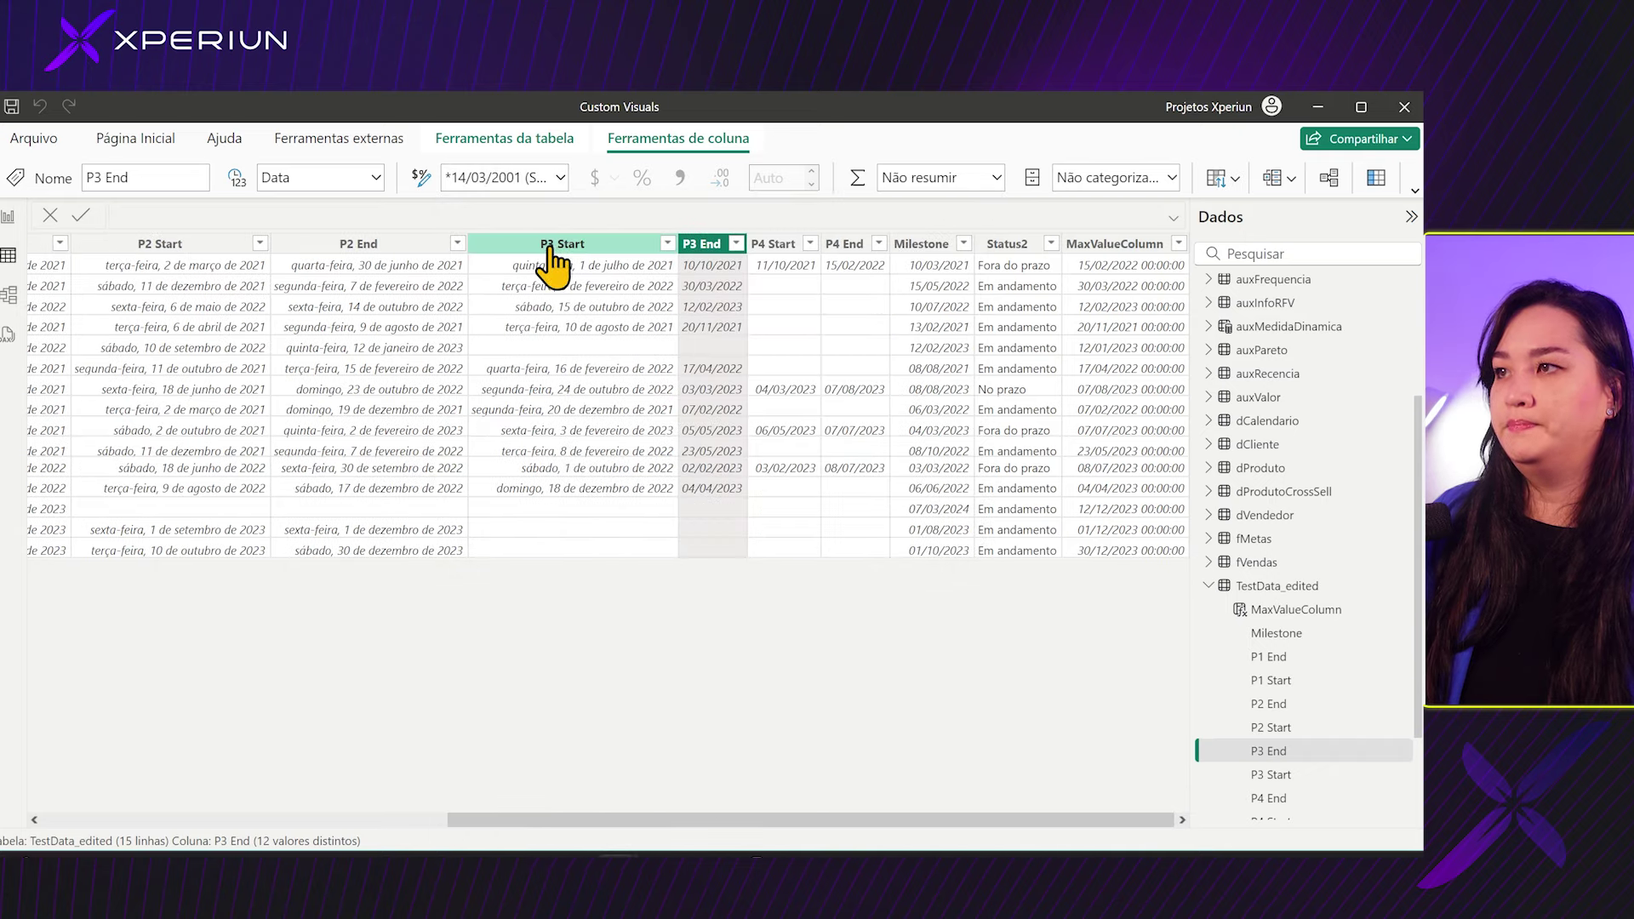
{"action": "left_click", "coordinate": [561, 247]}
{"action": "left_click", "coordinate": [560, 177]}
{"action": "left_click", "coordinate": [544, 236]}
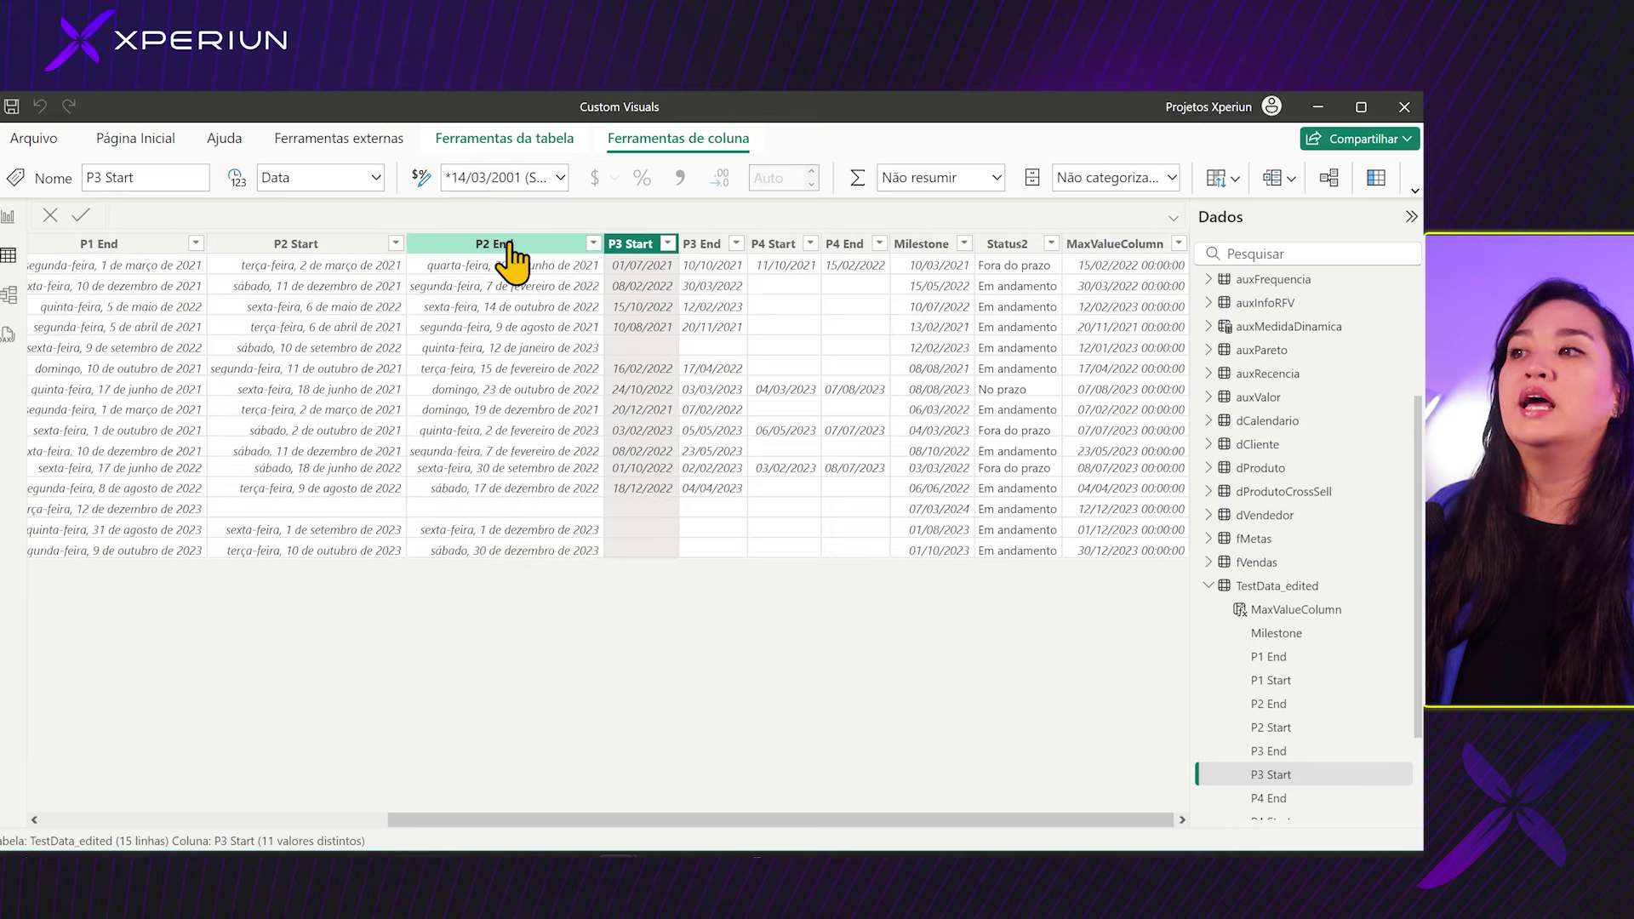
{"action": "left_click", "coordinate": [560, 245]}
{"action": "left_click", "coordinate": [560, 177]}
{"action": "left_click", "coordinate": [566, 257]}
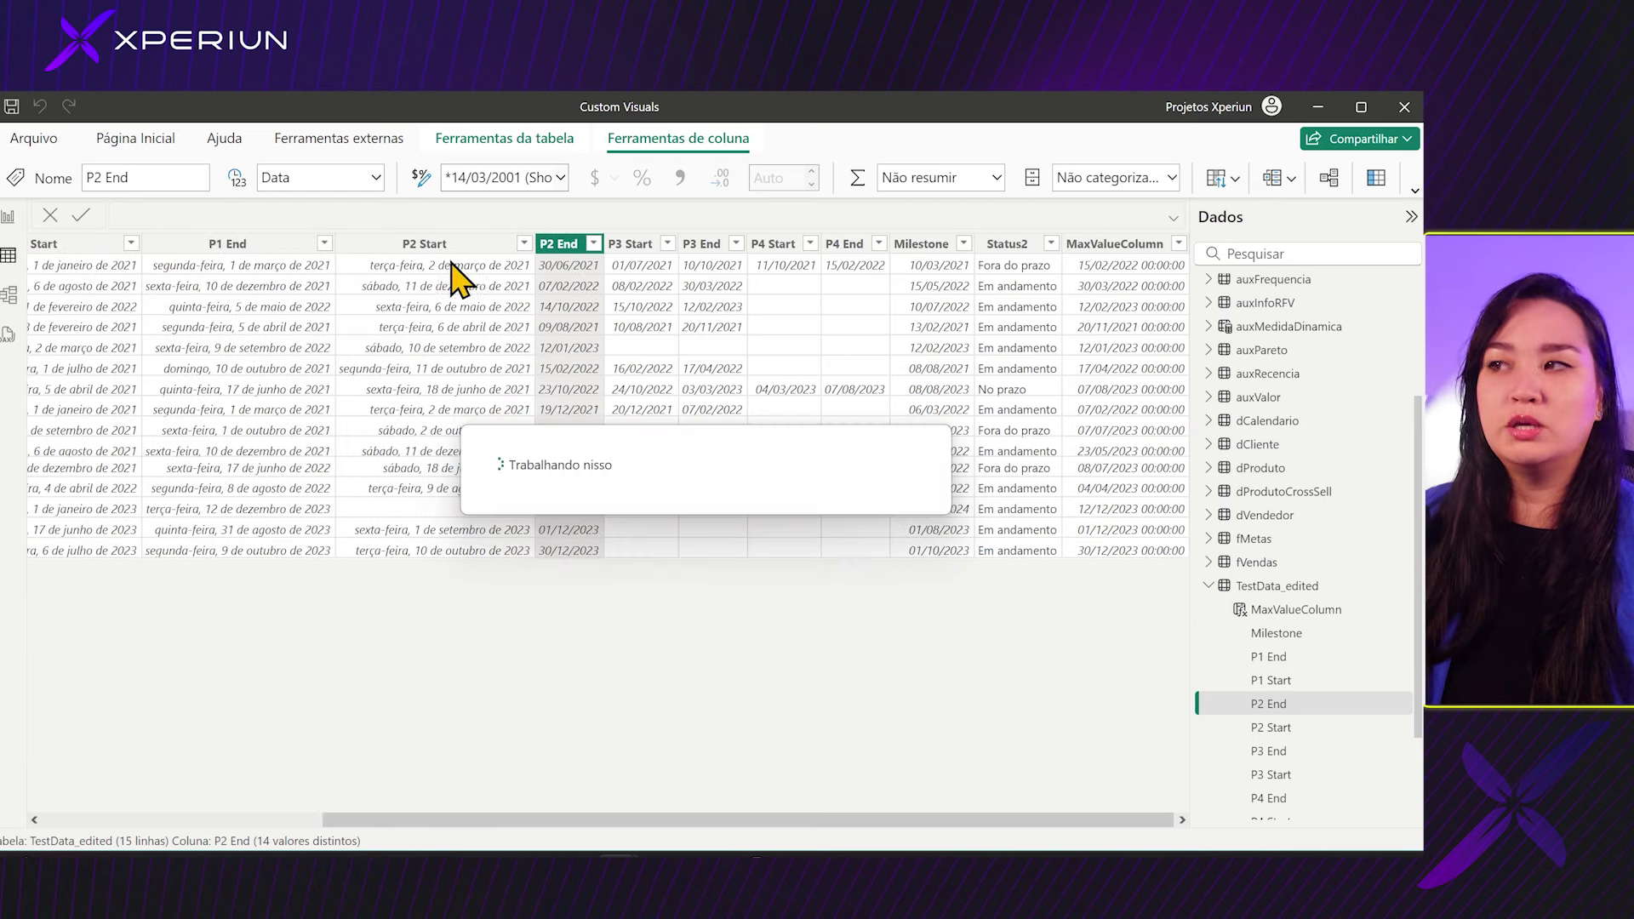
Step: Apply the short date format to P2 Start, P1 Start and P1 End, then check Milestone's dates
{"action": "left_click", "coordinate": [408, 244]}
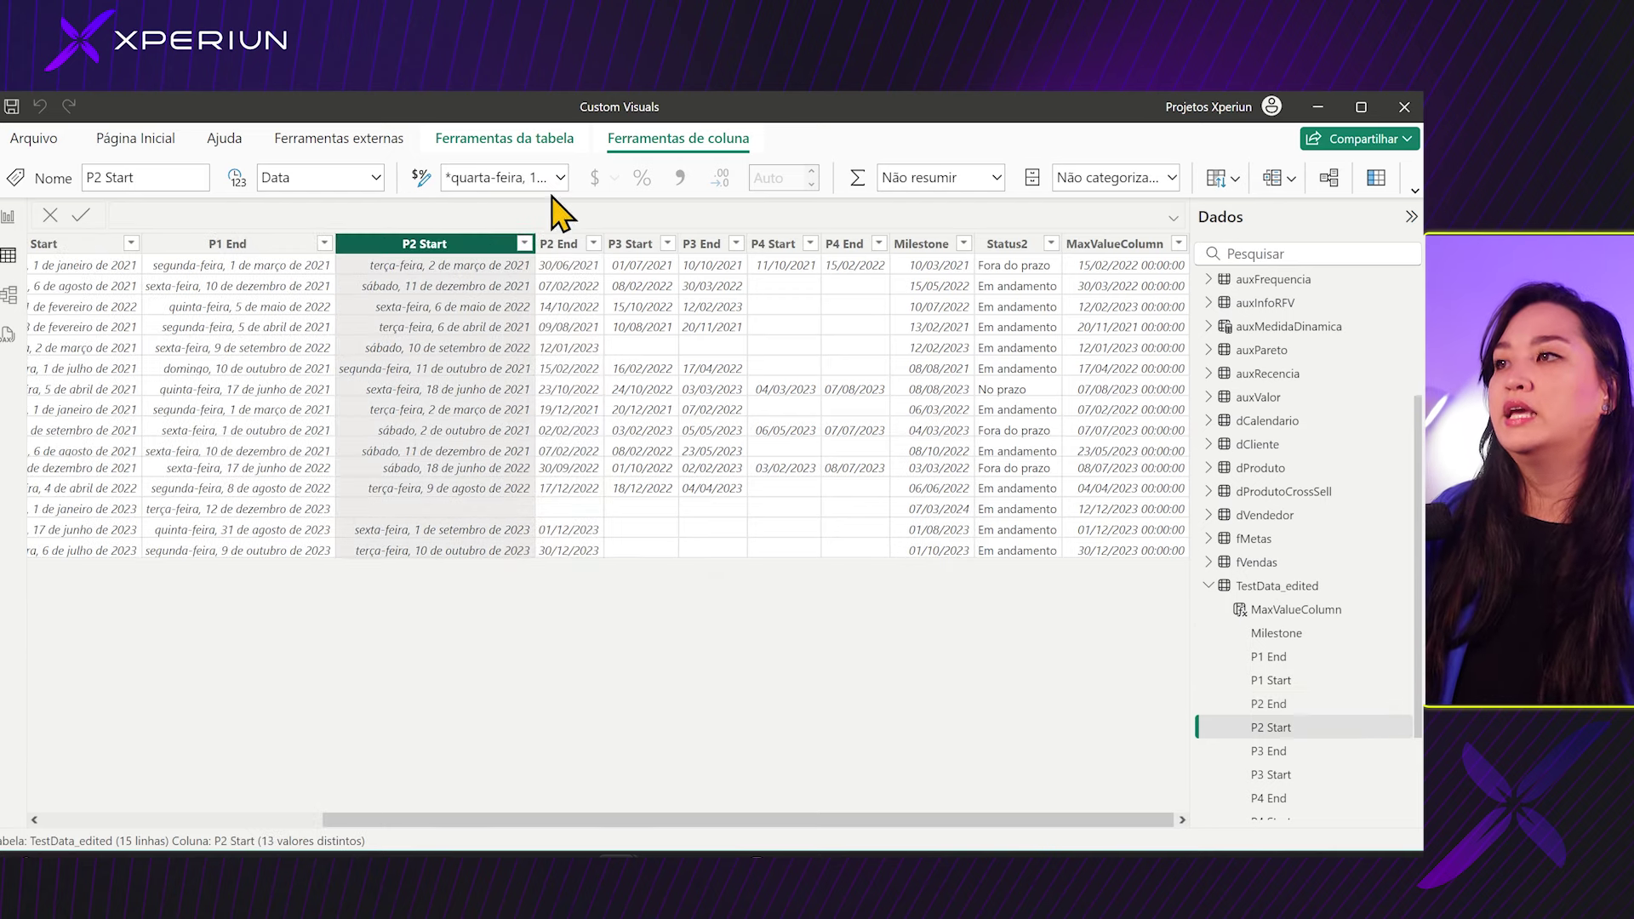
{"action": "left_click", "coordinate": [561, 178]}
{"action": "left_click", "coordinate": [557, 238]}
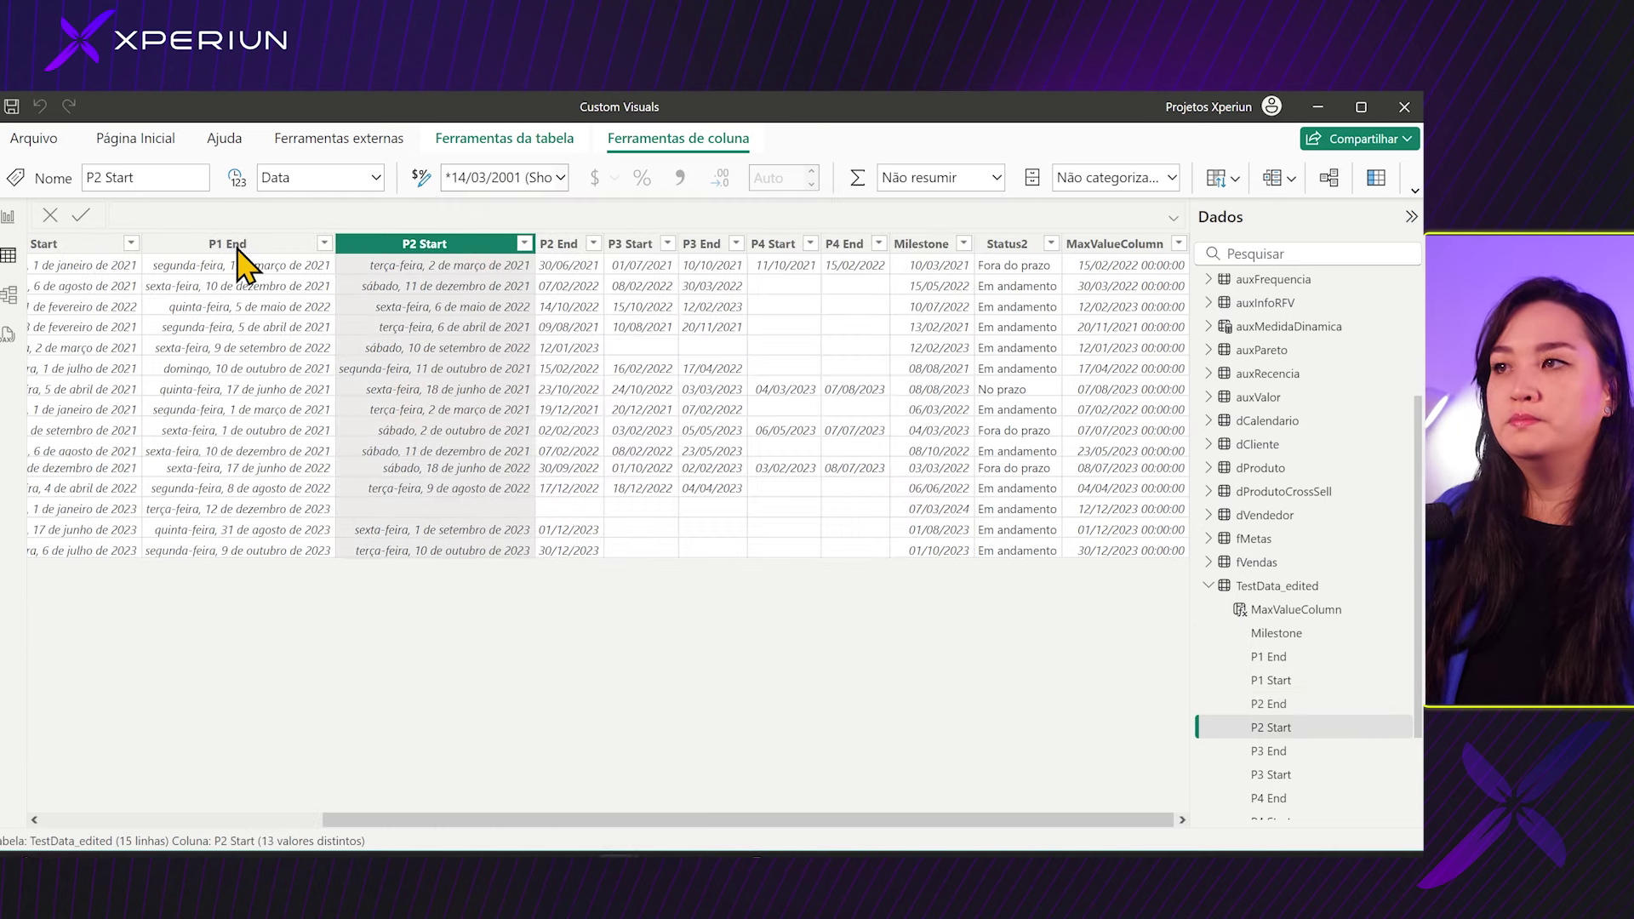
{"action": "left_click", "coordinate": [237, 247]}
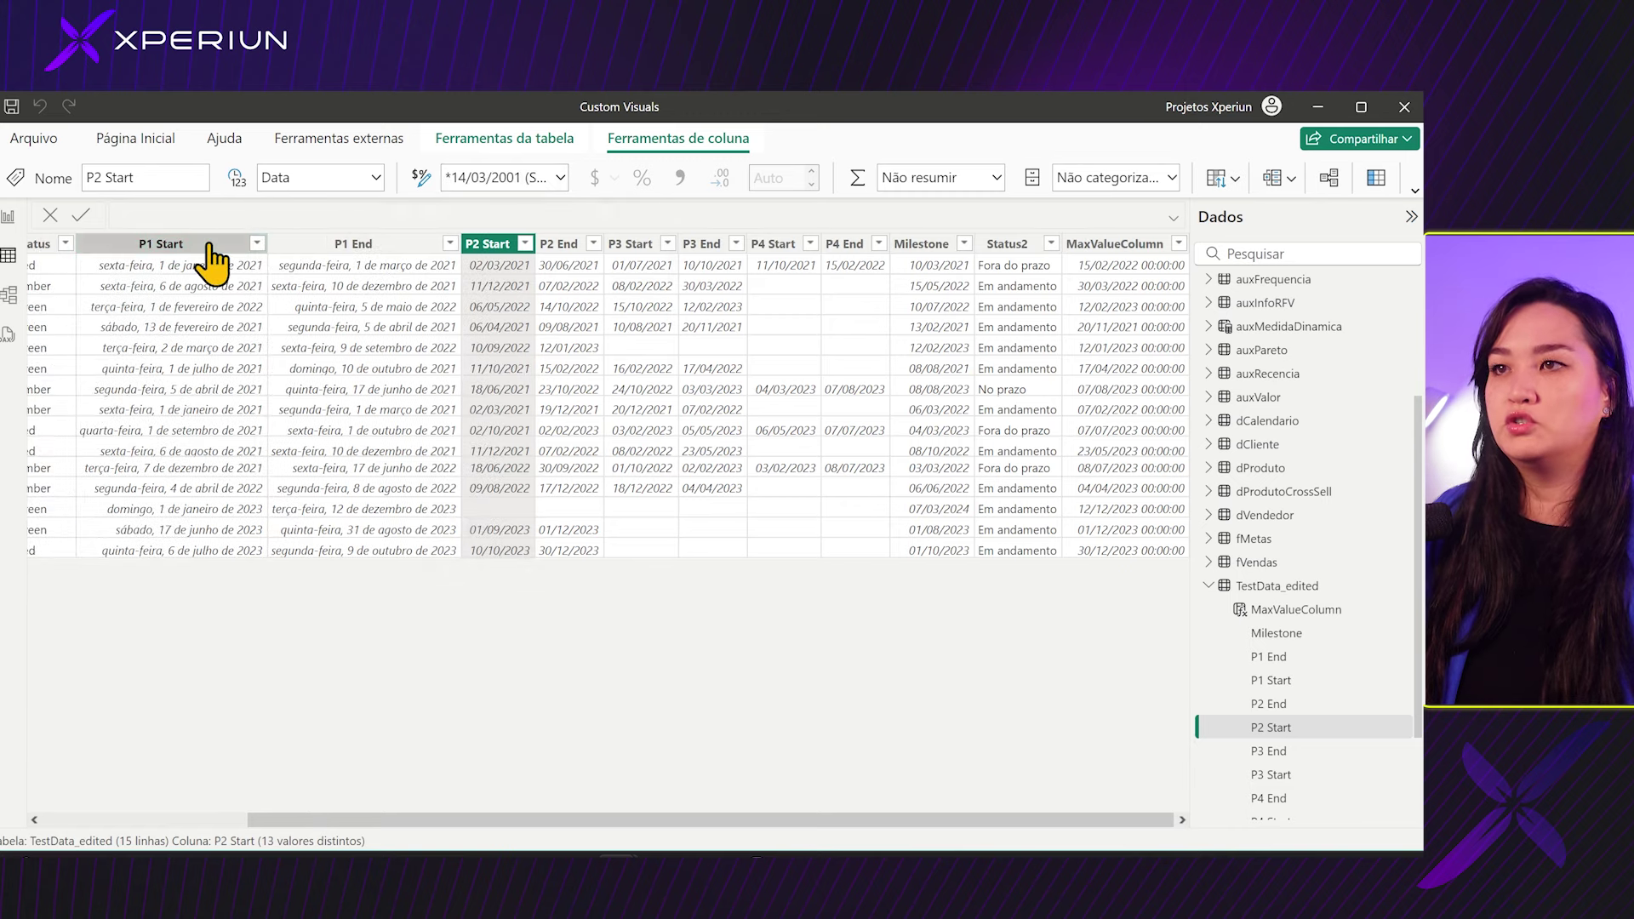
{"action": "left_click", "coordinate": [561, 178]}
{"action": "left_click", "coordinate": [502, 243]}
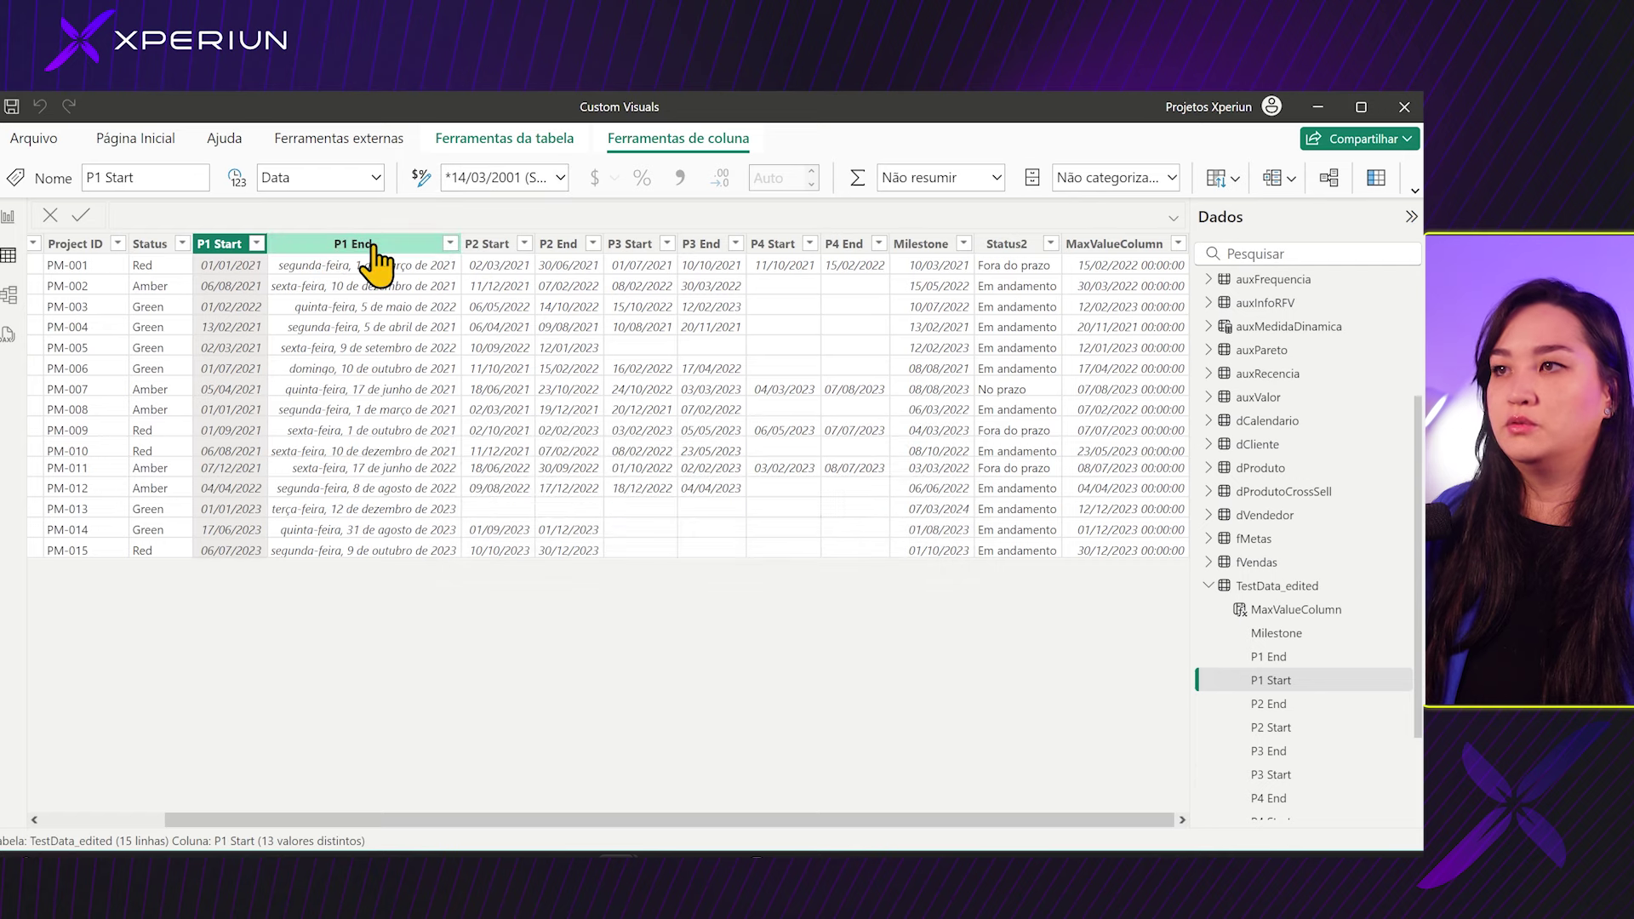
{"action": "left_click", "coordinate": [374, 246]}
{"action": "left_click", "coordinate": [561, 178]}
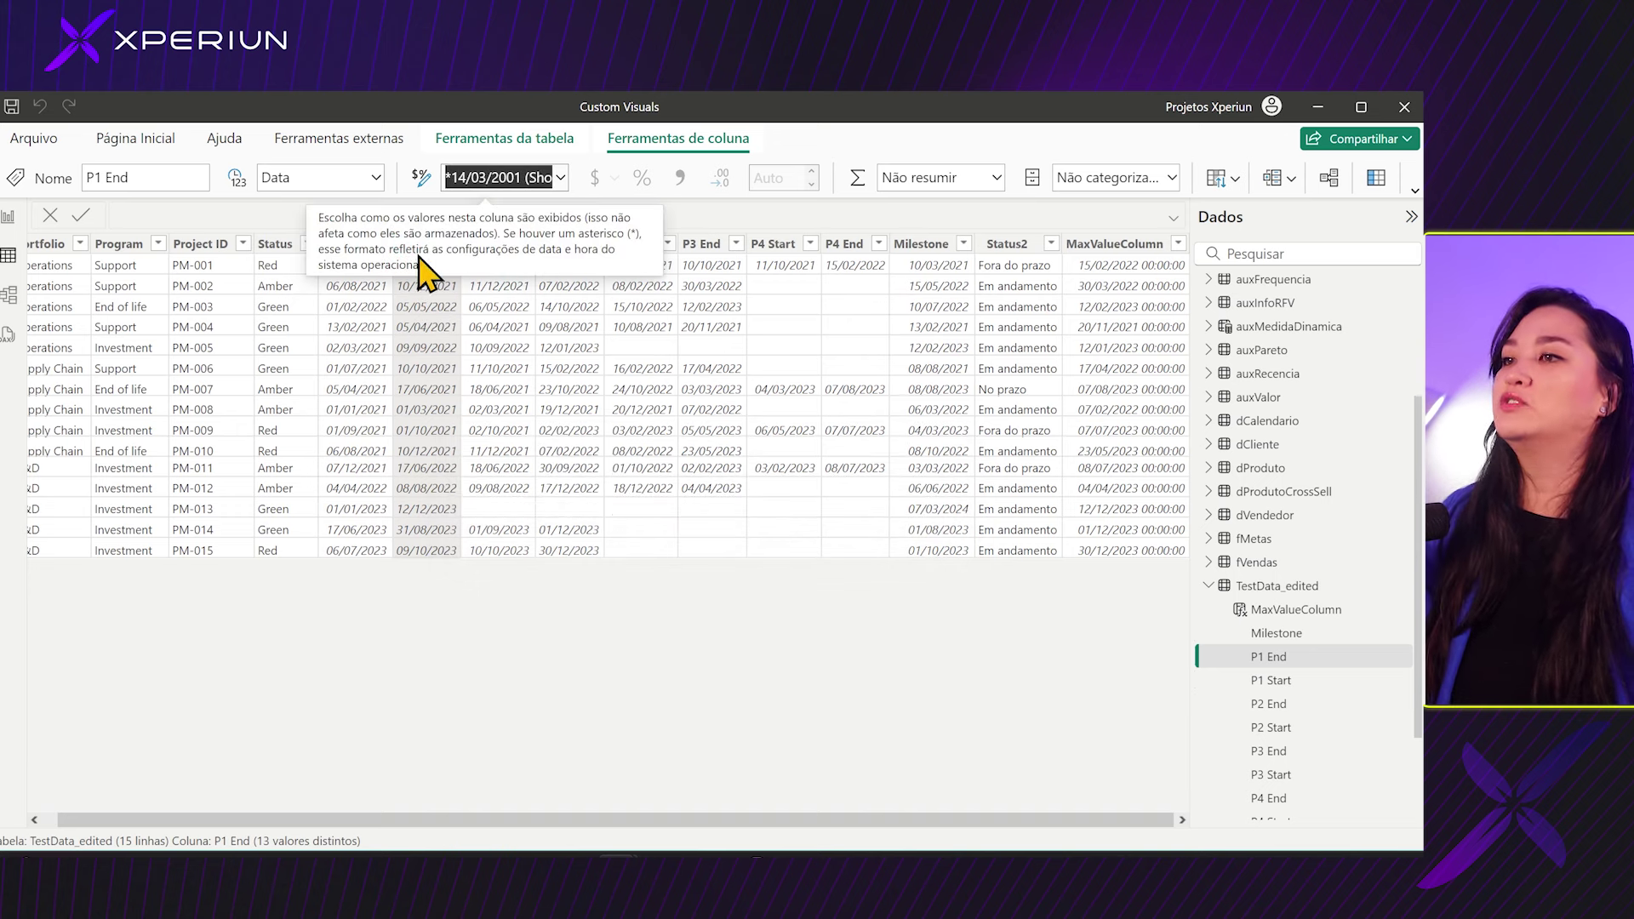
{"action": "left_click", "coordinate": [681, 624]}
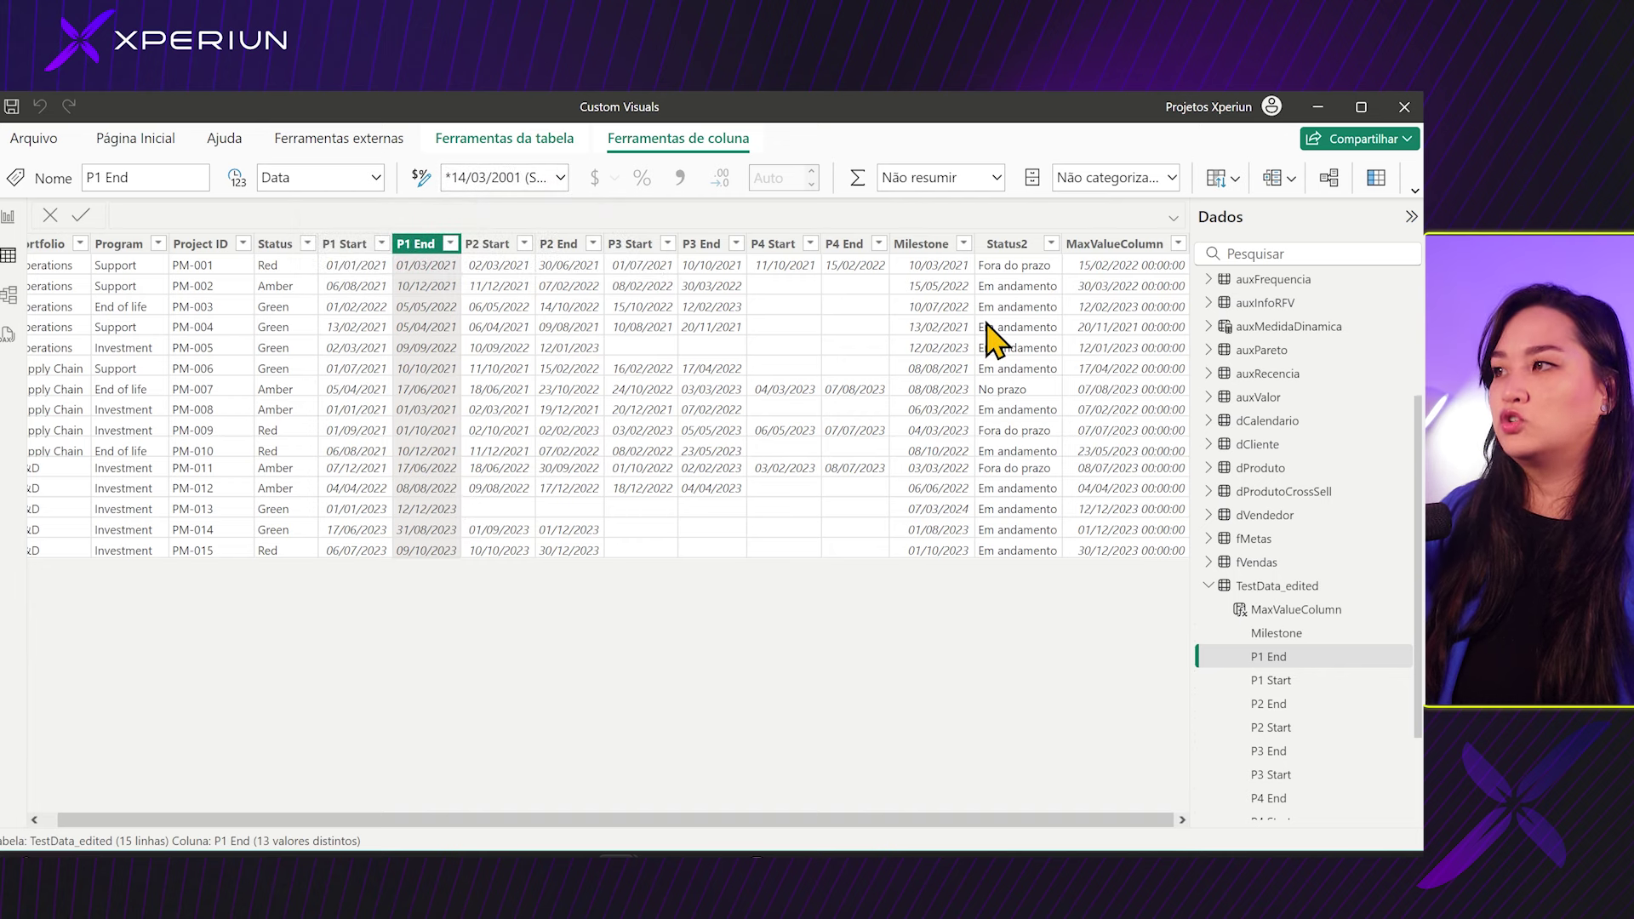
{"action": "left_click", "coordinate": [939, 280]}
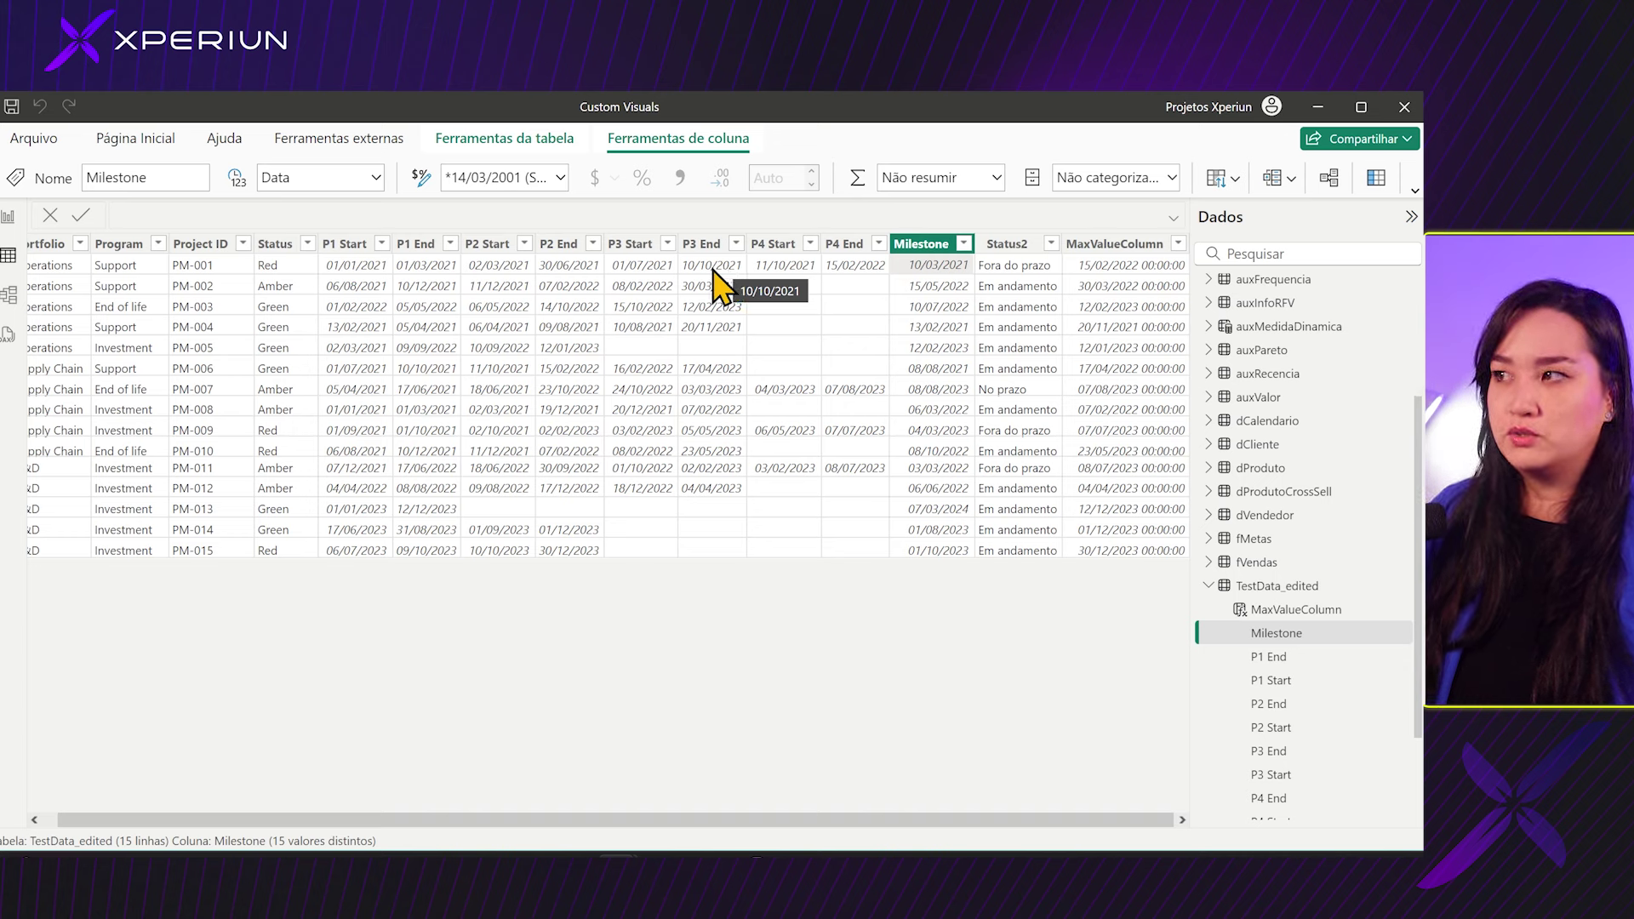
Step: Check the Status2 formula and P4 End dates, then open the Gantt chart's format settings in Report view
{"action": "left_click", "coordinate": [1025, 251]}
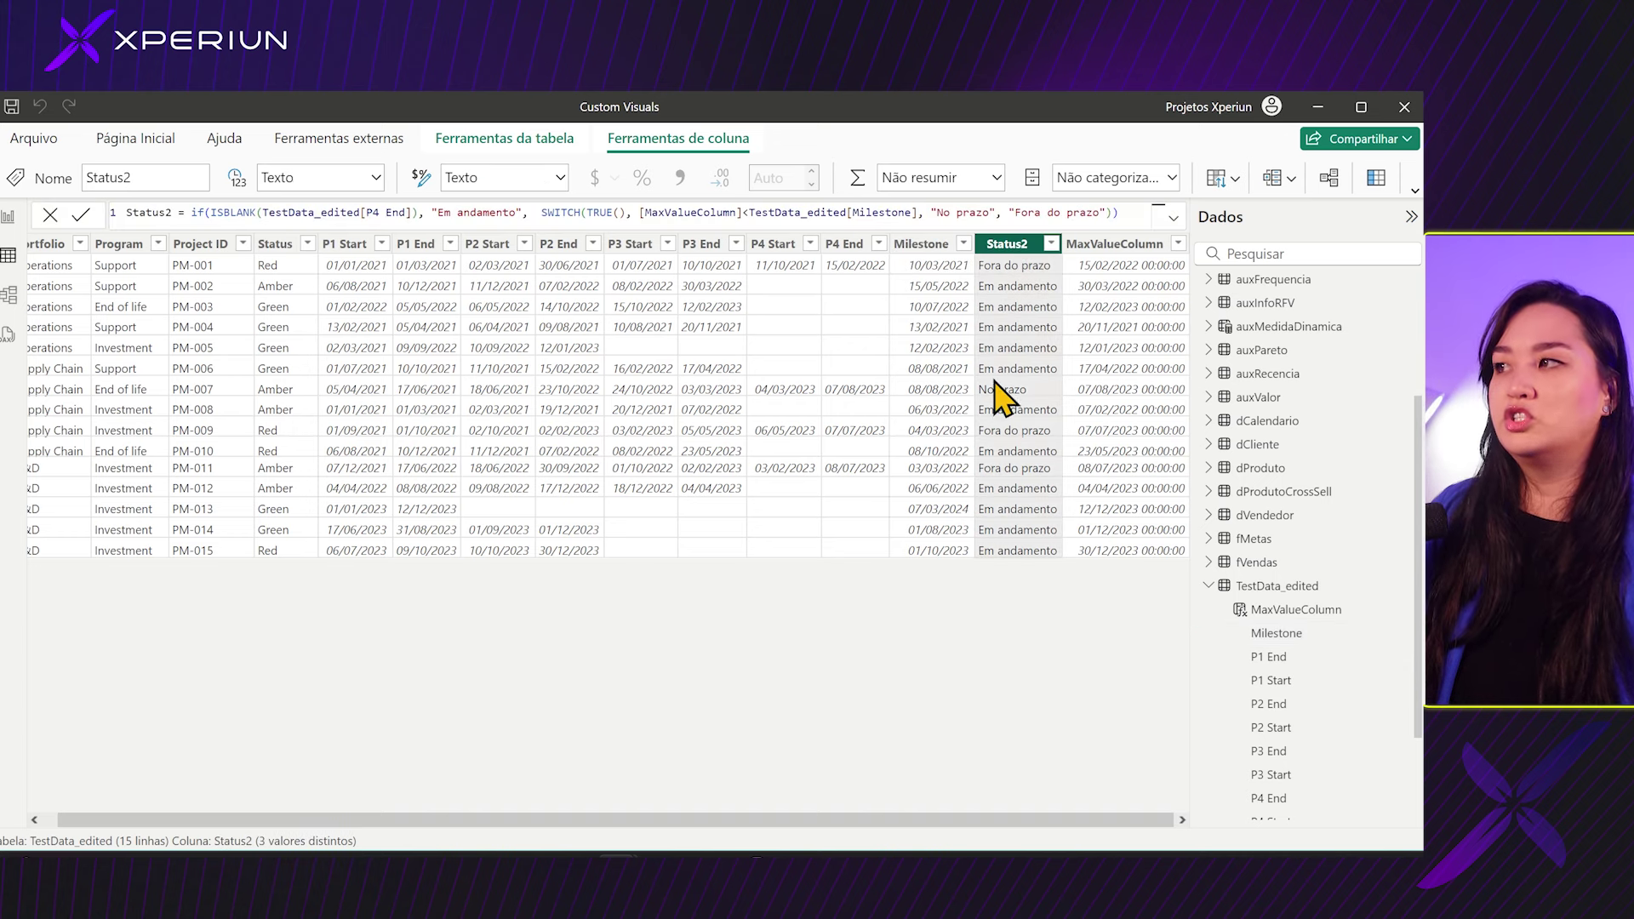
{"action": "left_click", "coordinate": [856, 392]}
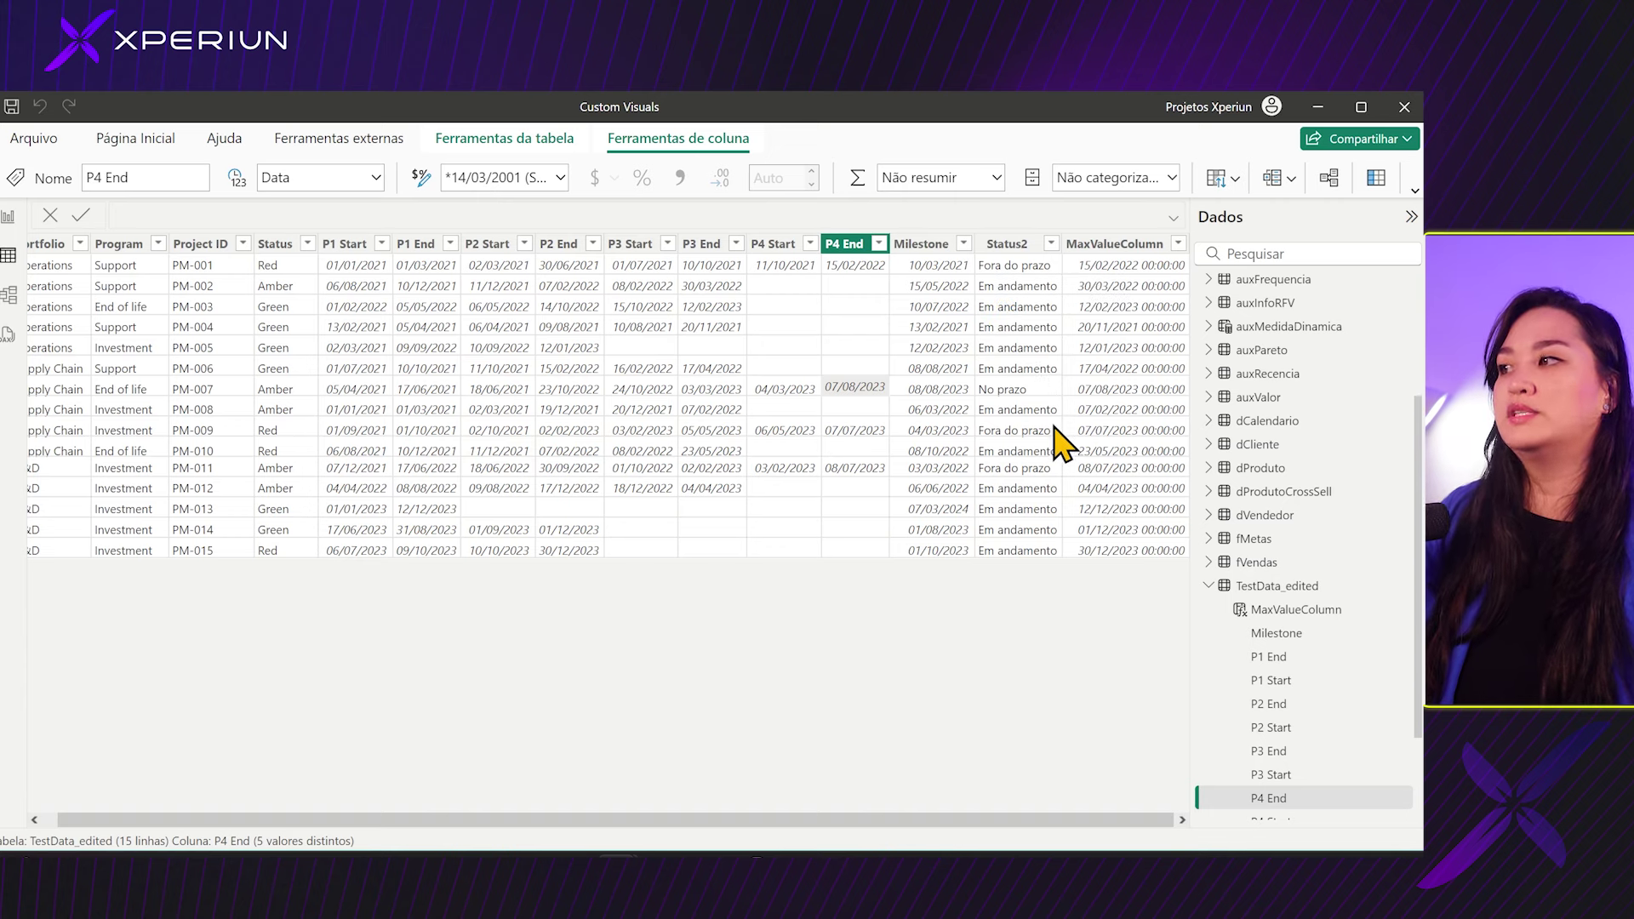
{"action": "left_click", "coordinate": [7, 218]}
{"action": "left_click", "coordinate": [1076, 332]}
{"action": "left_click", "coordinate": [1409, 276]}
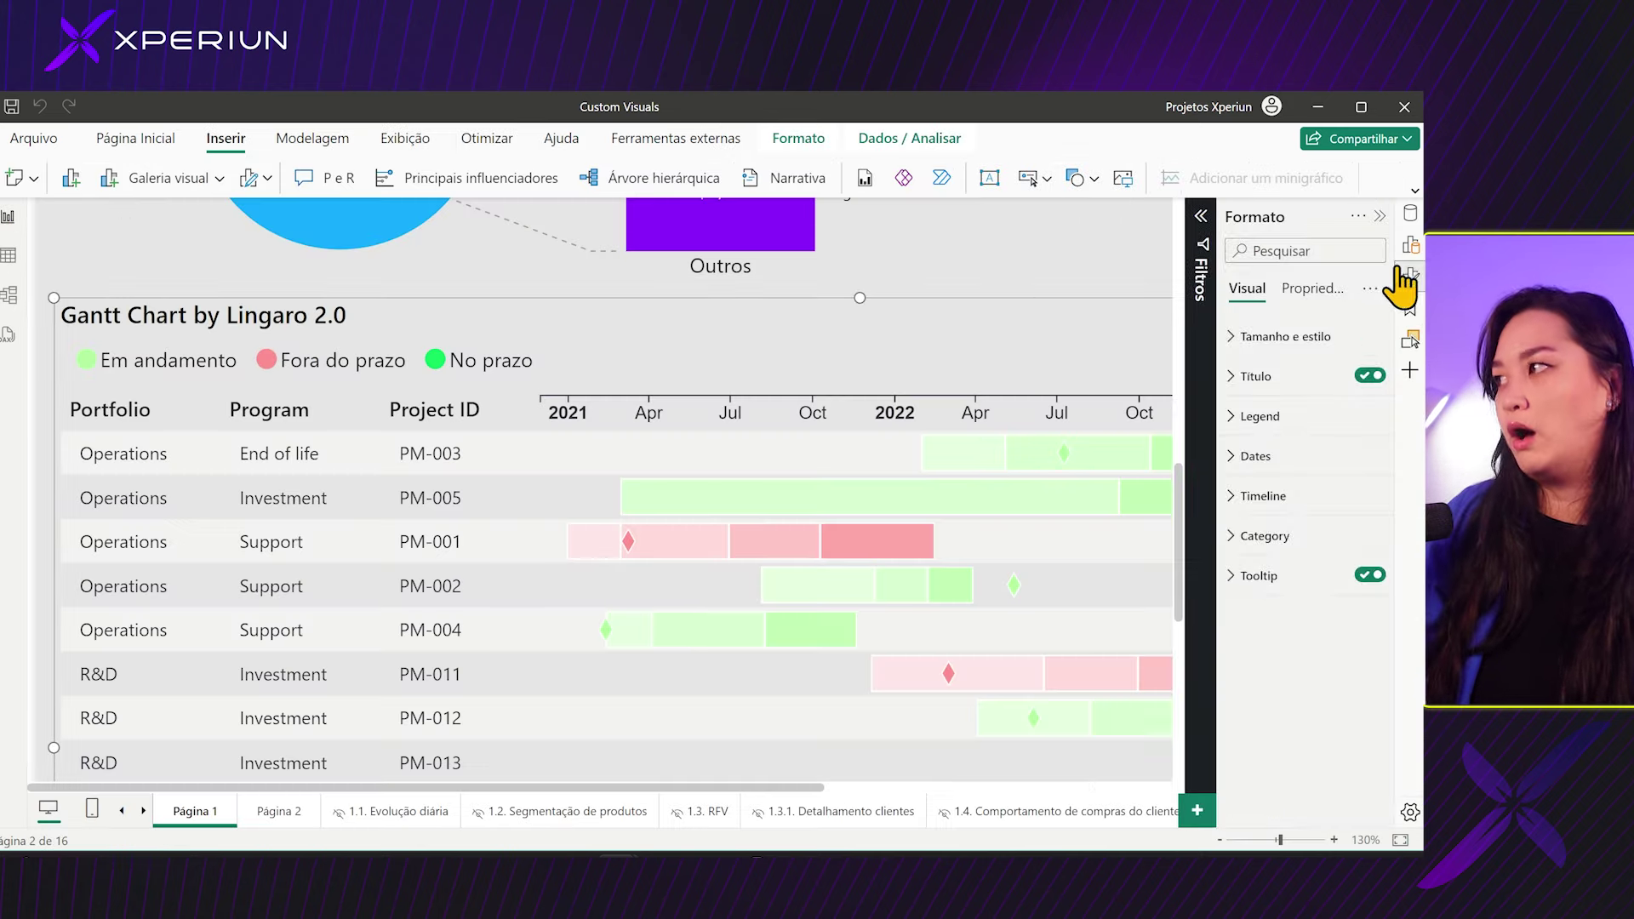
{"action": "left_click", "coordinate": [1410, 245]}
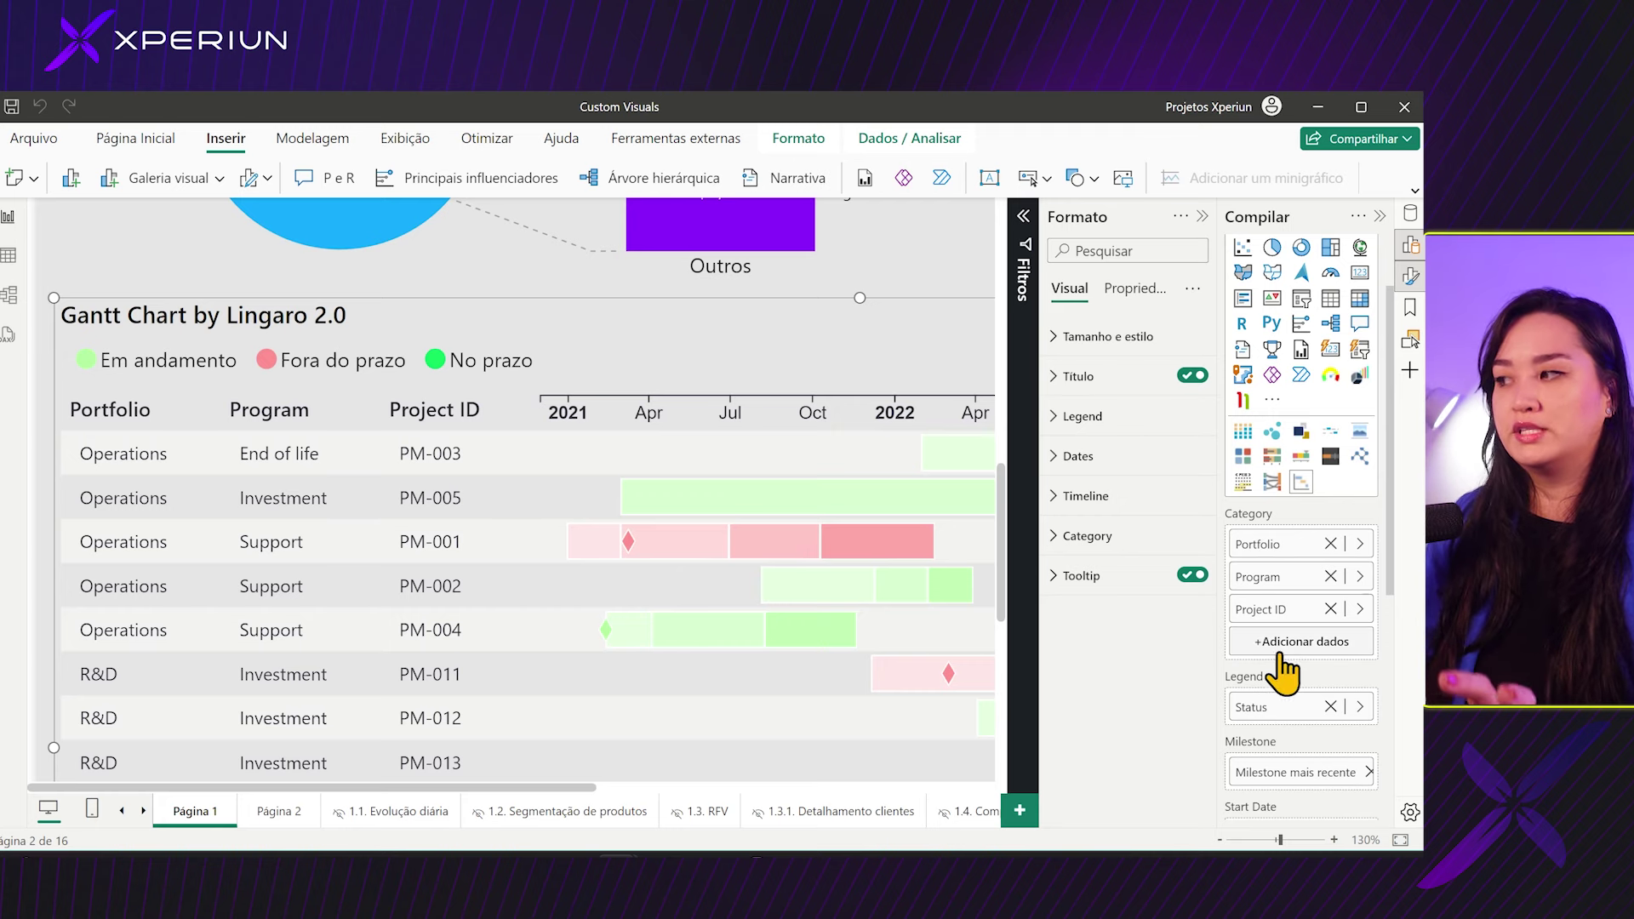
{"action": "scroll", "coordinate": [1282, 667], "scroll_direction": "down", "scroll_amount": 2}
{"action": "left_click", "coordinate": [581, 467]}
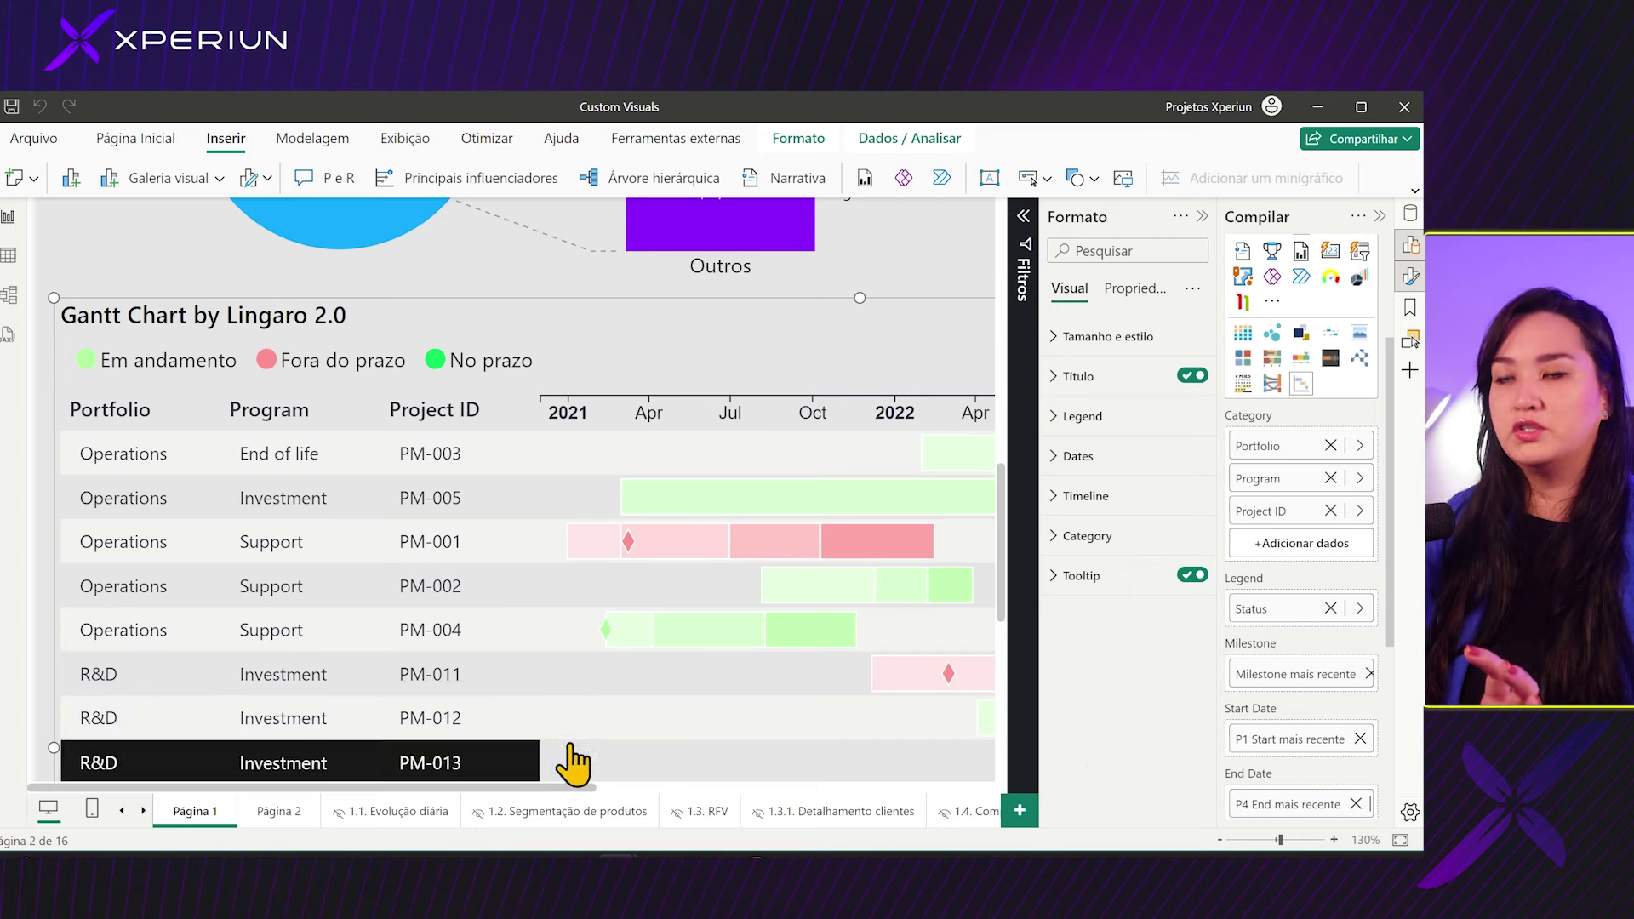
{"action": "scroll", "coordinate": [1362, 585], "scroll_direction": "down", "scroll_amount": 2}
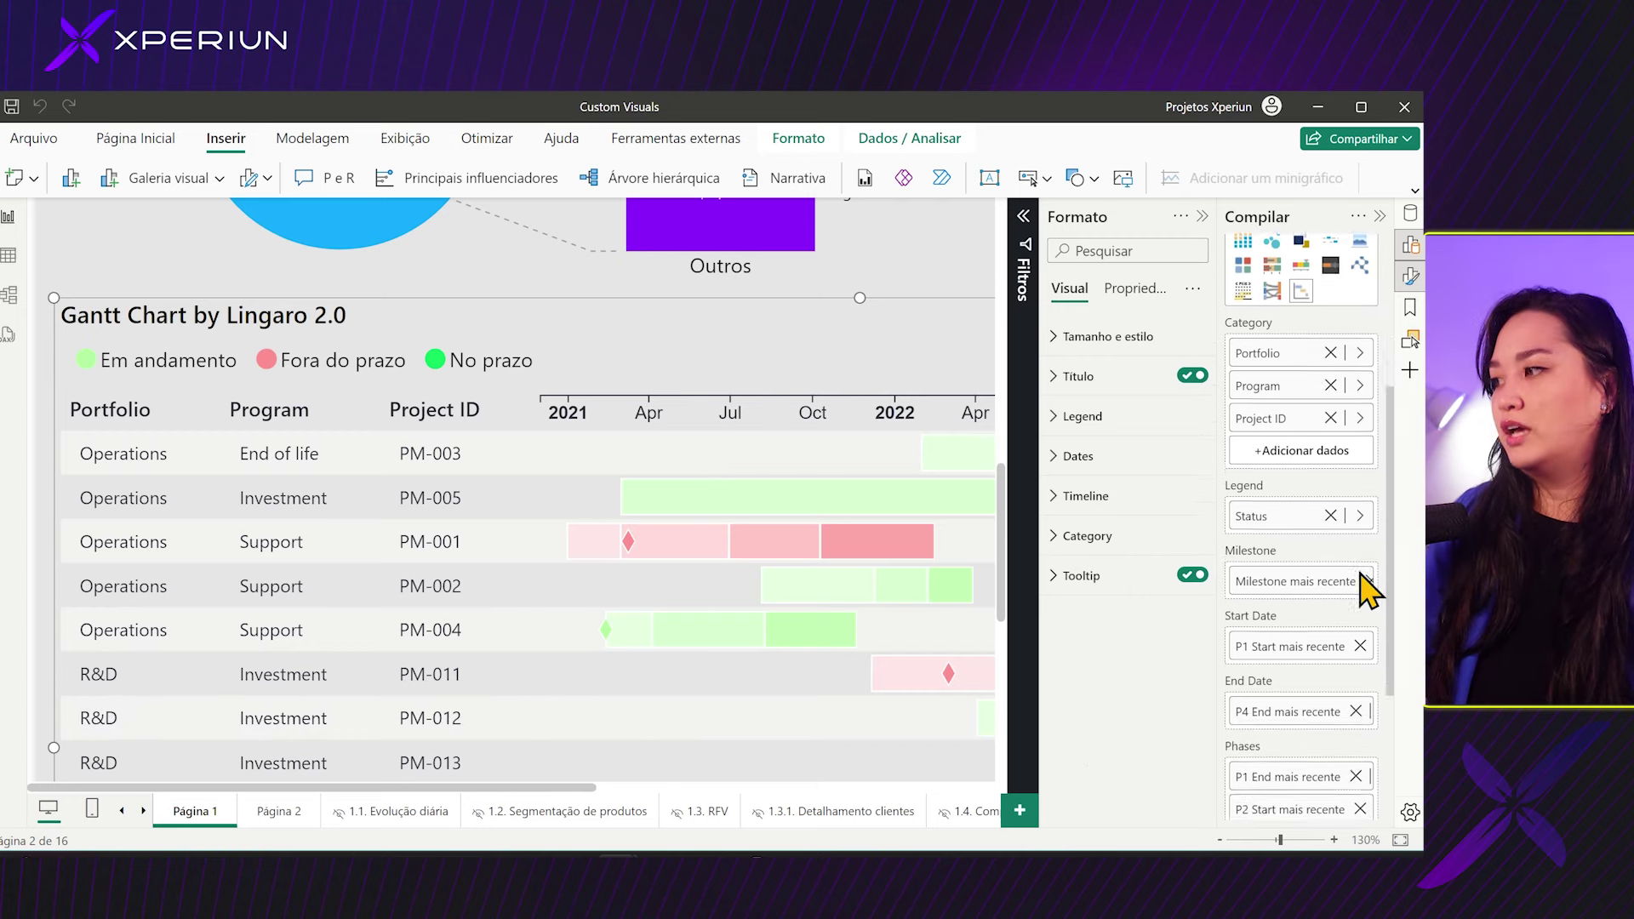
{"action": "scroll", "coordinate": [1361, 586], "scroll_direction": "down", "scroll_amount": 2}
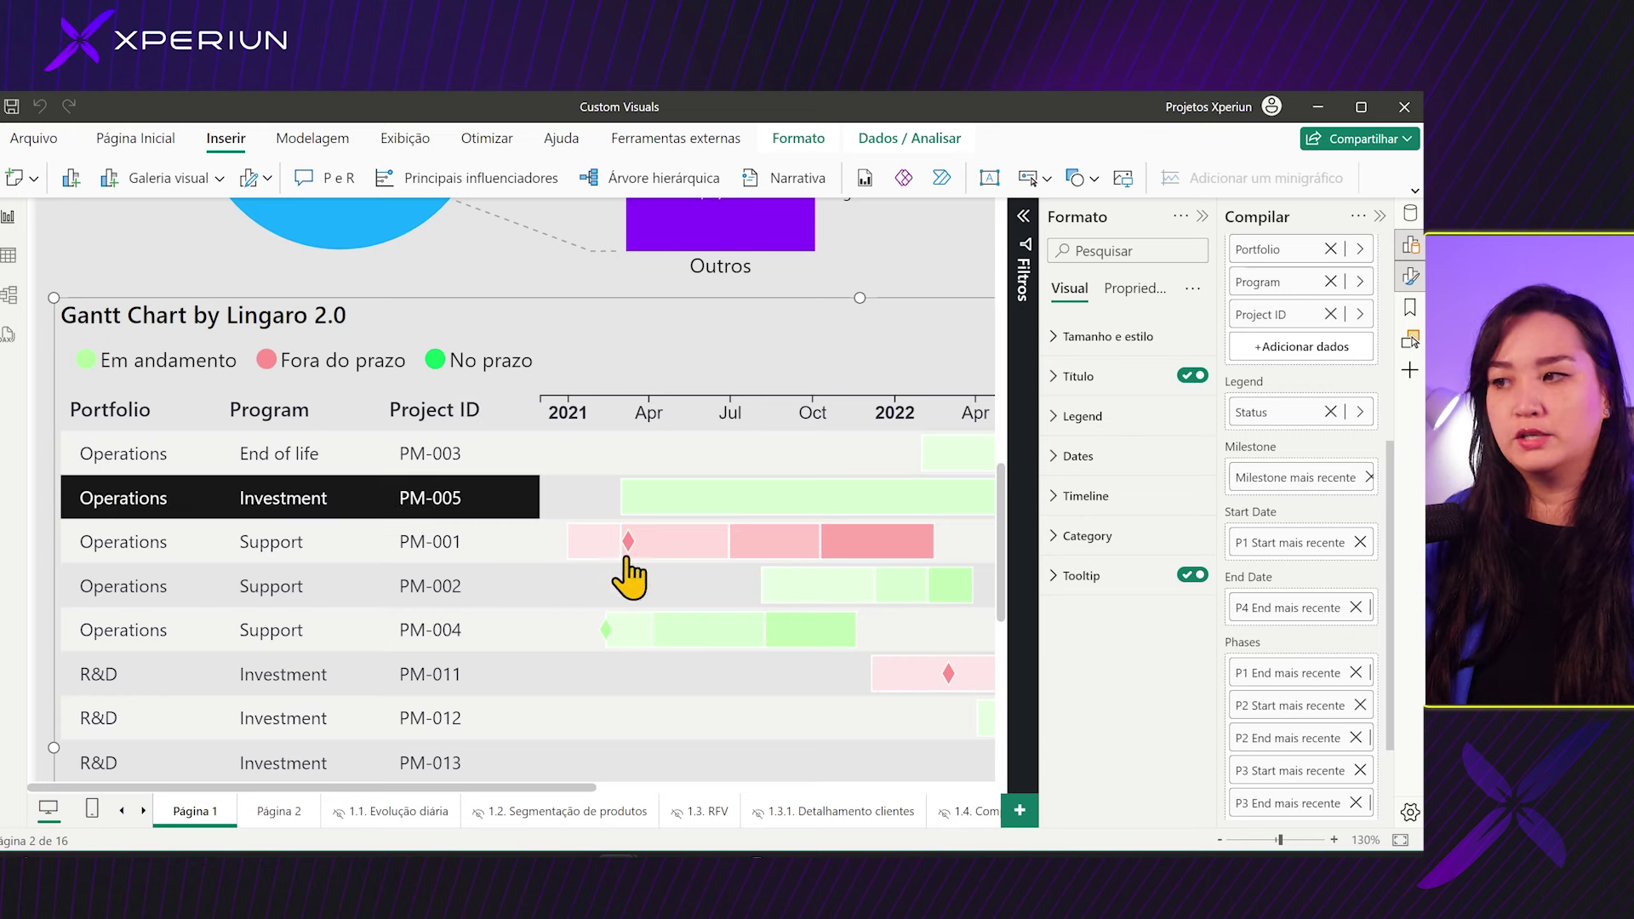
{"action": "scroll", "coordinate": [588, 783], "scroll_direction": "right", "scroll_amount": 3}
{"action": "scroll", "coordinate": [1329, 461], "scroll_direction": "down", "scroll_amount": 2}
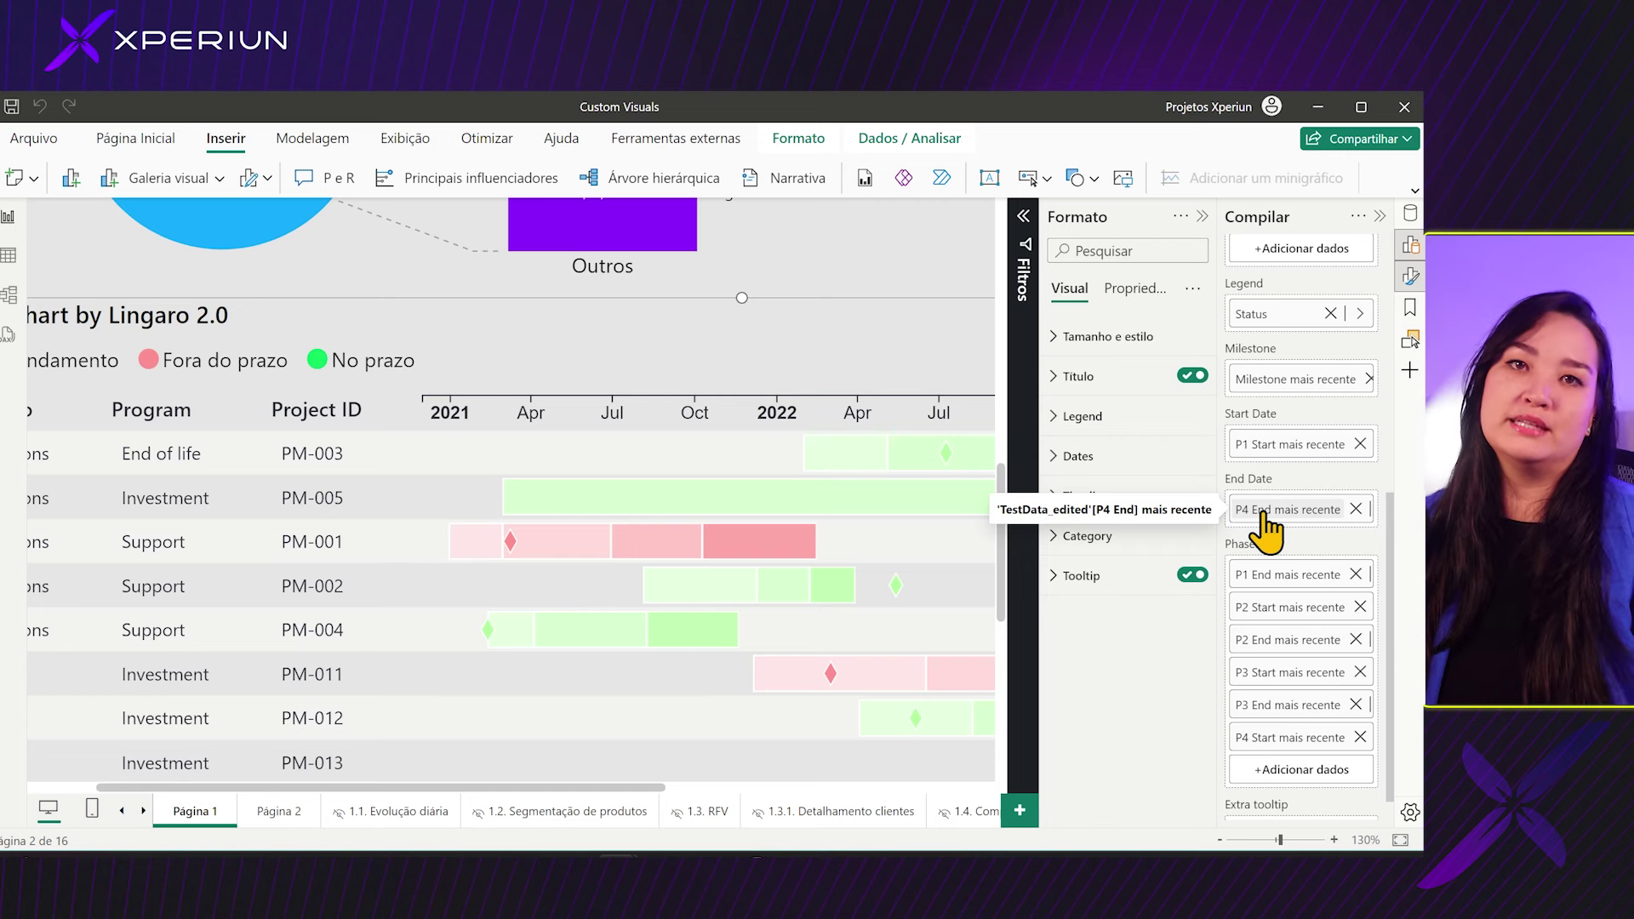
{"action": "scroll", "coordinate": [1268, 474], "scroll_direction": "down", "scroll_amount": 1}
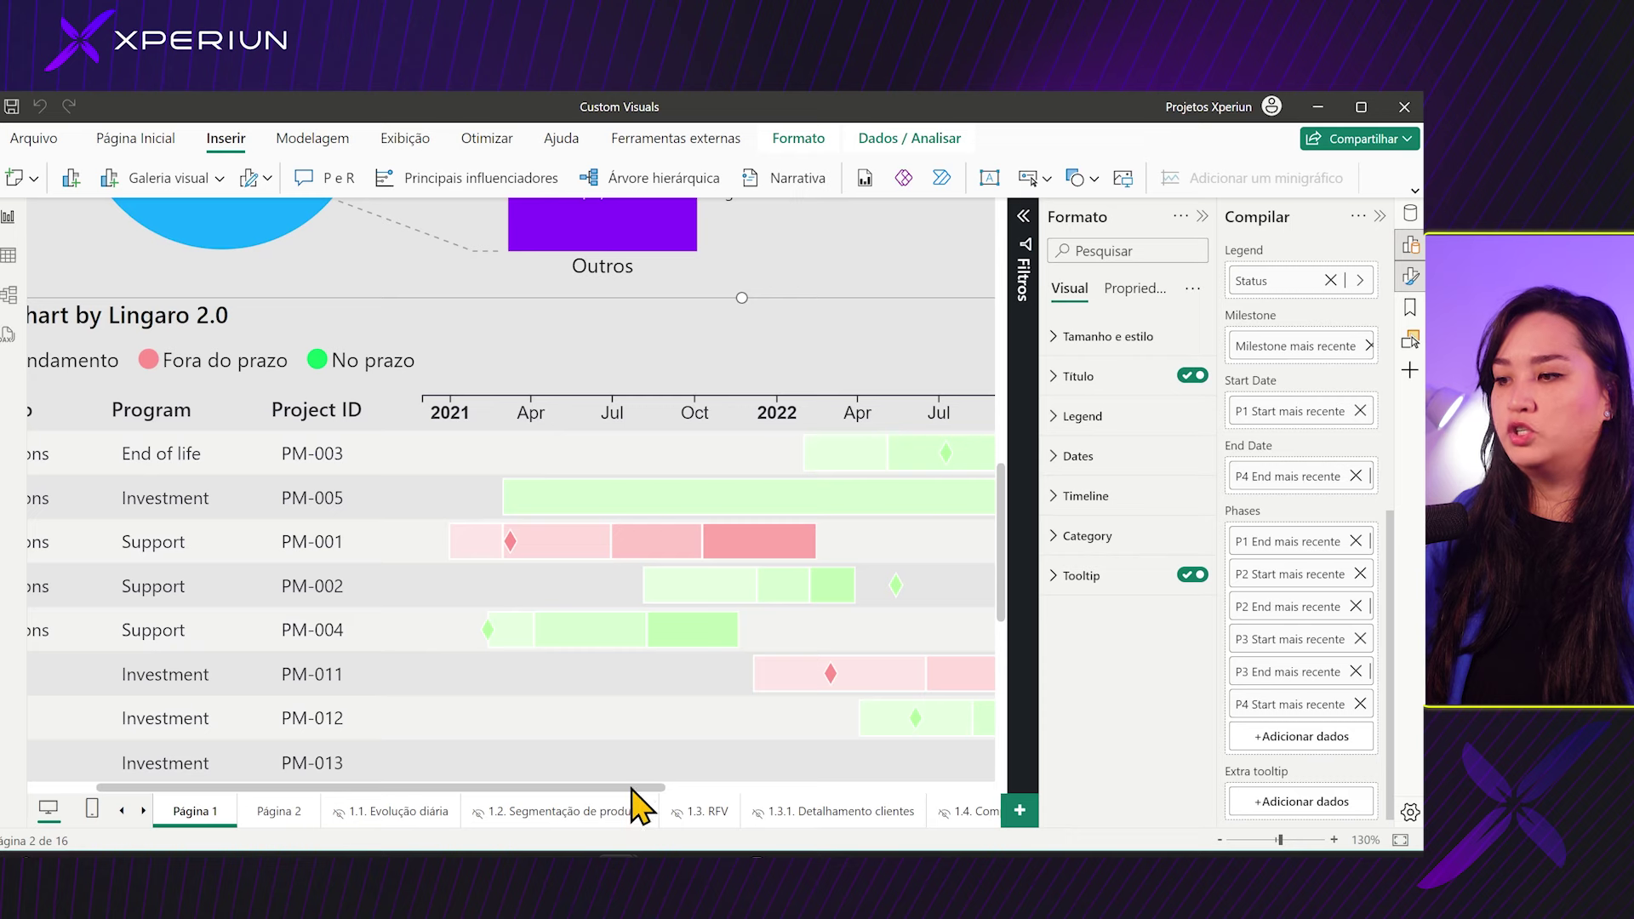
{"action": "mouse_move", "coordinate": [632, 789]}
{"action": "left_mouse_down"}
{"action": "mouse_move", "coordinate": [696, 787]}
{"action": "mouse_move", "coordinate": [644, 787]}
{"action": "left_mouse_up"}
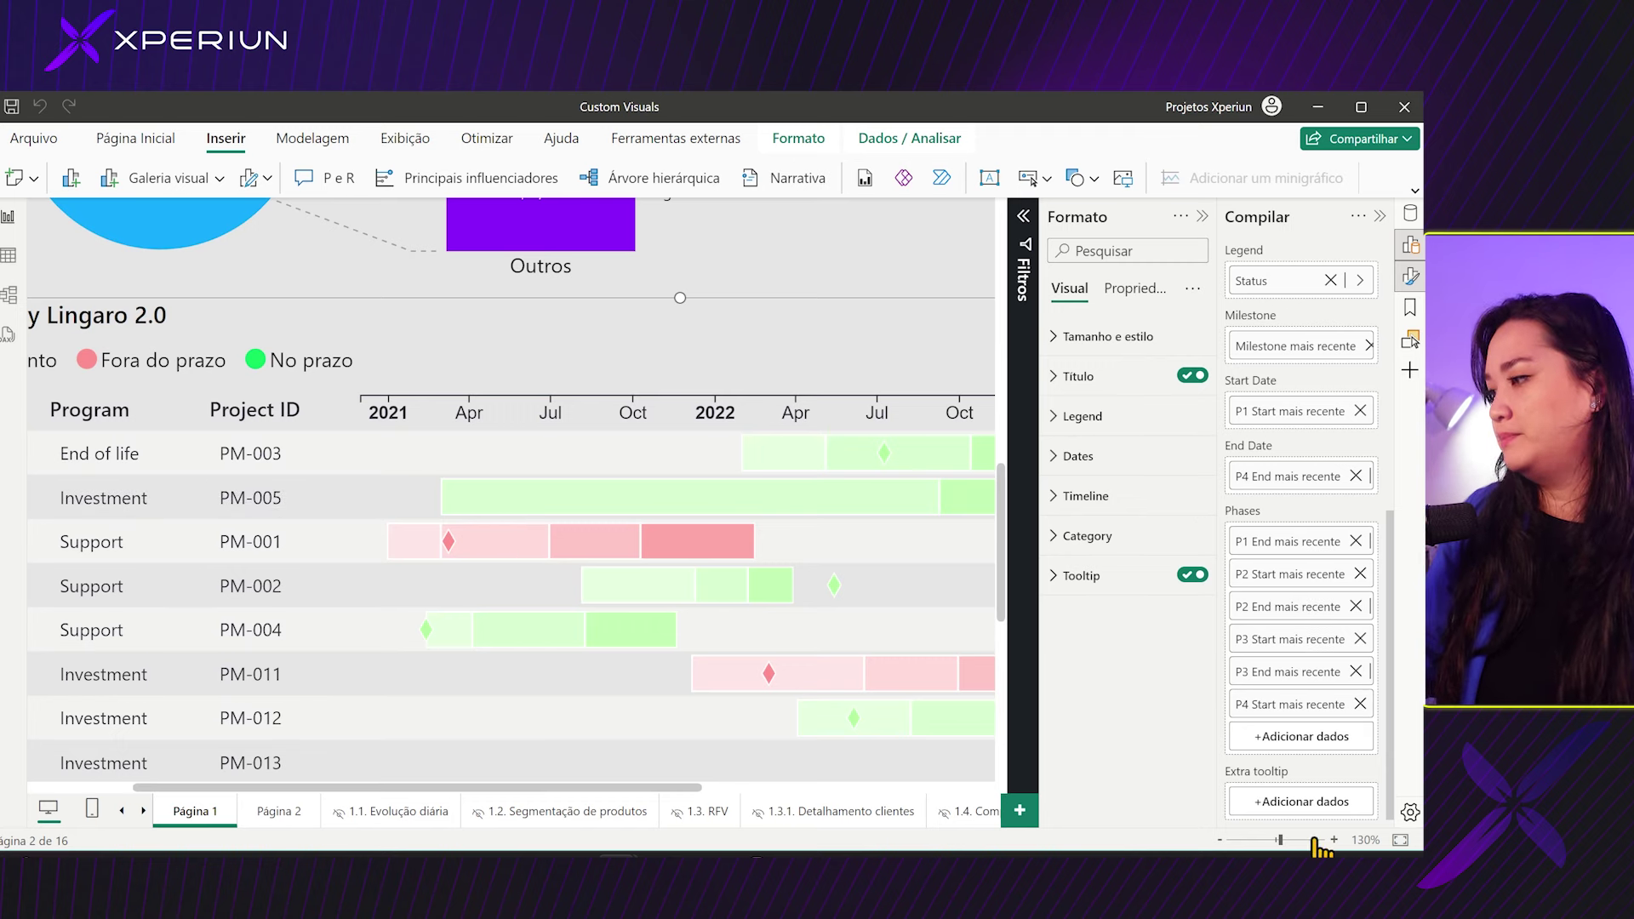
{"action": "left_click_drag", "start_coordinate": [602, 788], "coordinate": [795, 821]}
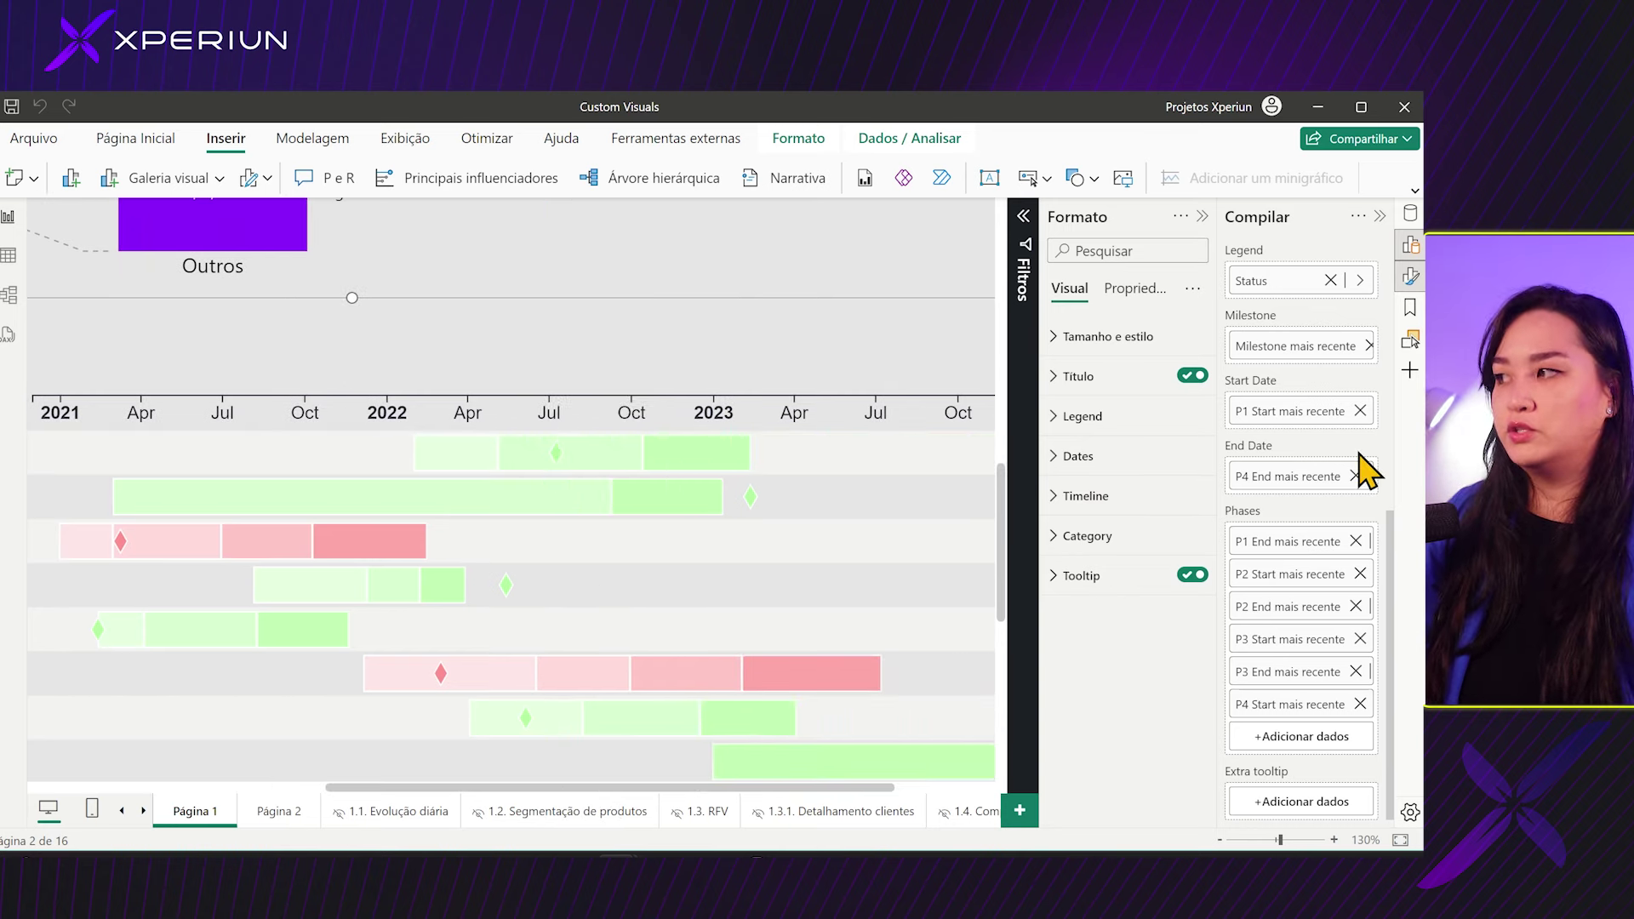
Step: Scroll through the Gantt chart's rows and timeline, then open the TestData_edited table in data view
{"action": "scroll", "coordinate": [1361, 480], "scroll_direction": "up", "scroll_amount": 2}
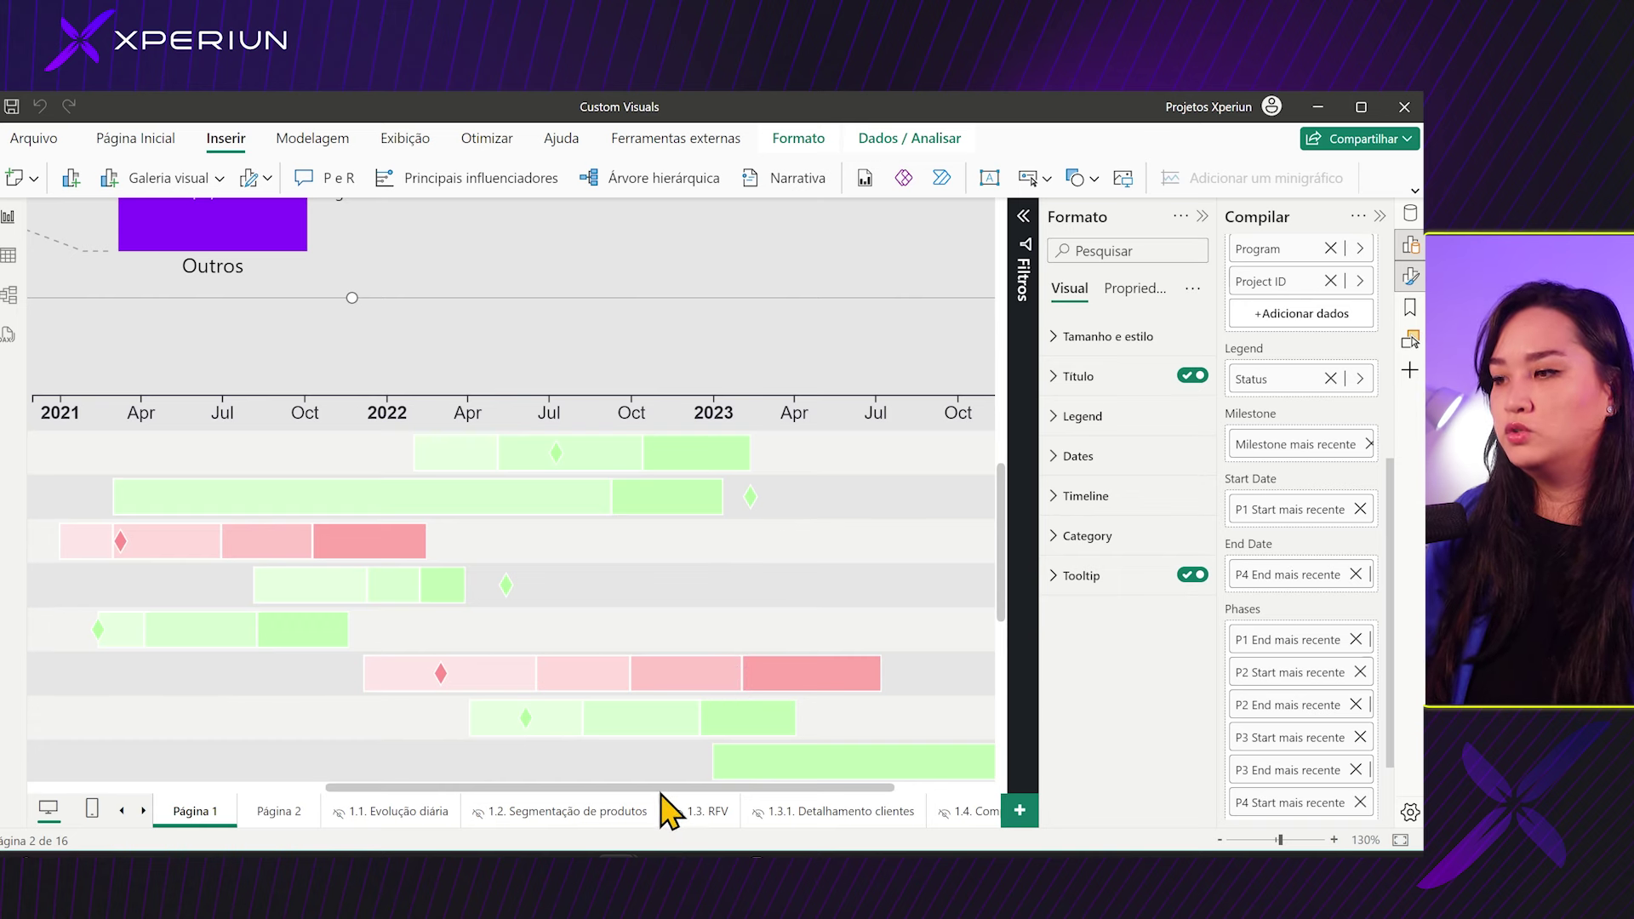
{"action": "left_click_drag", "start_coordinate": [661, 788], "coordinate": [632, 788]}
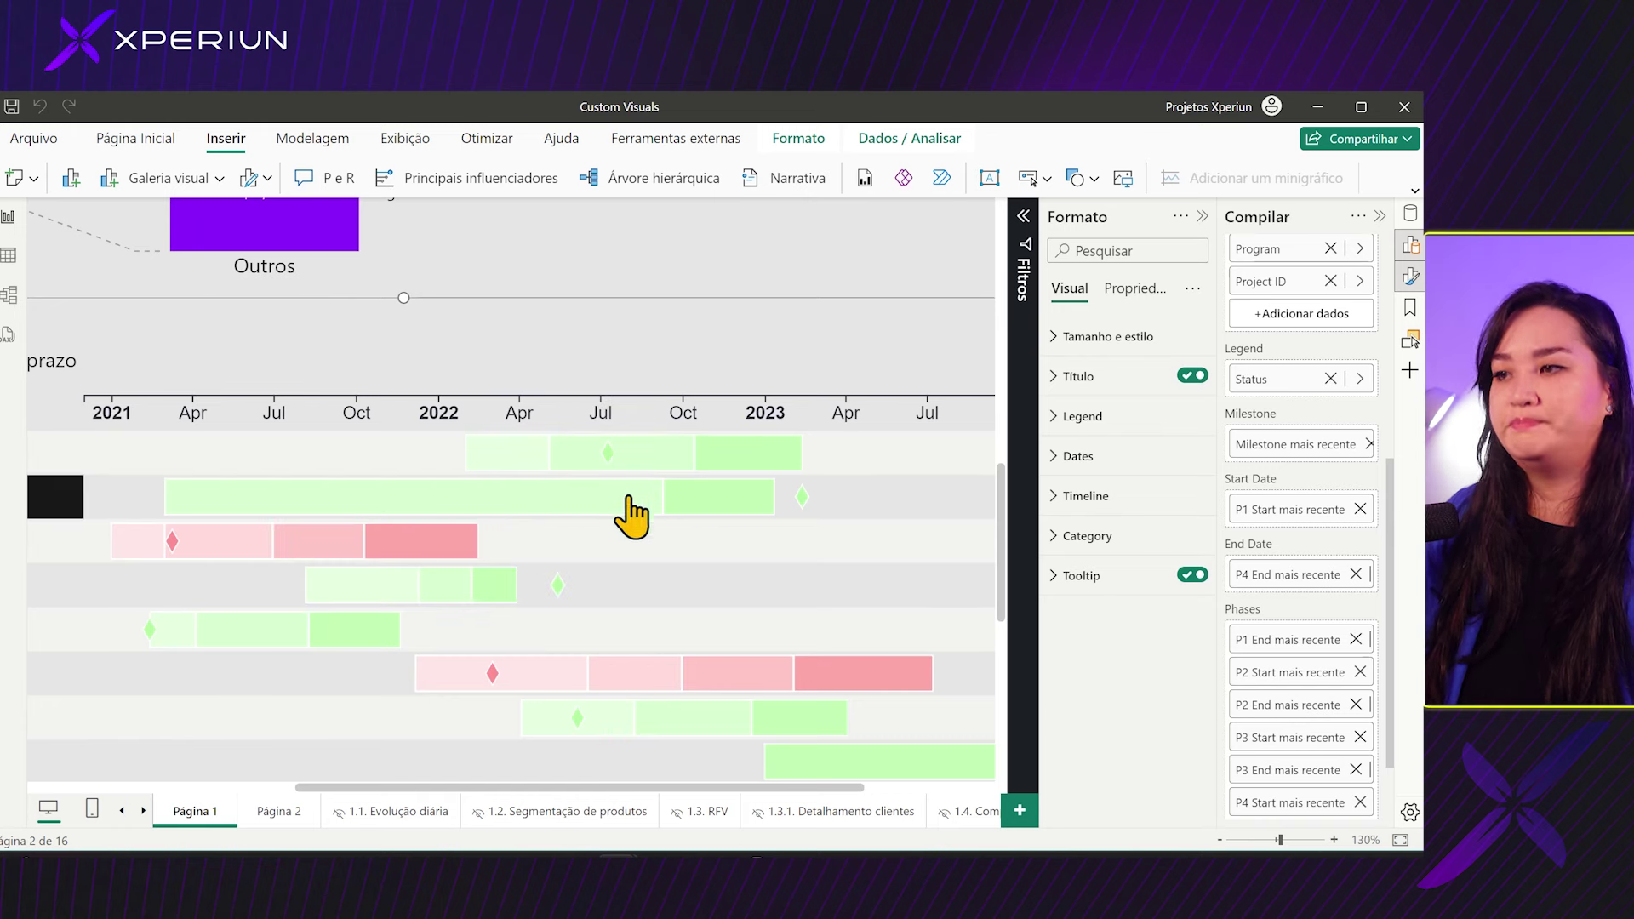
{"action": "scroll", "coordinate": [644, 563], "scroll_direction": "down", "scroll_amount": 1}
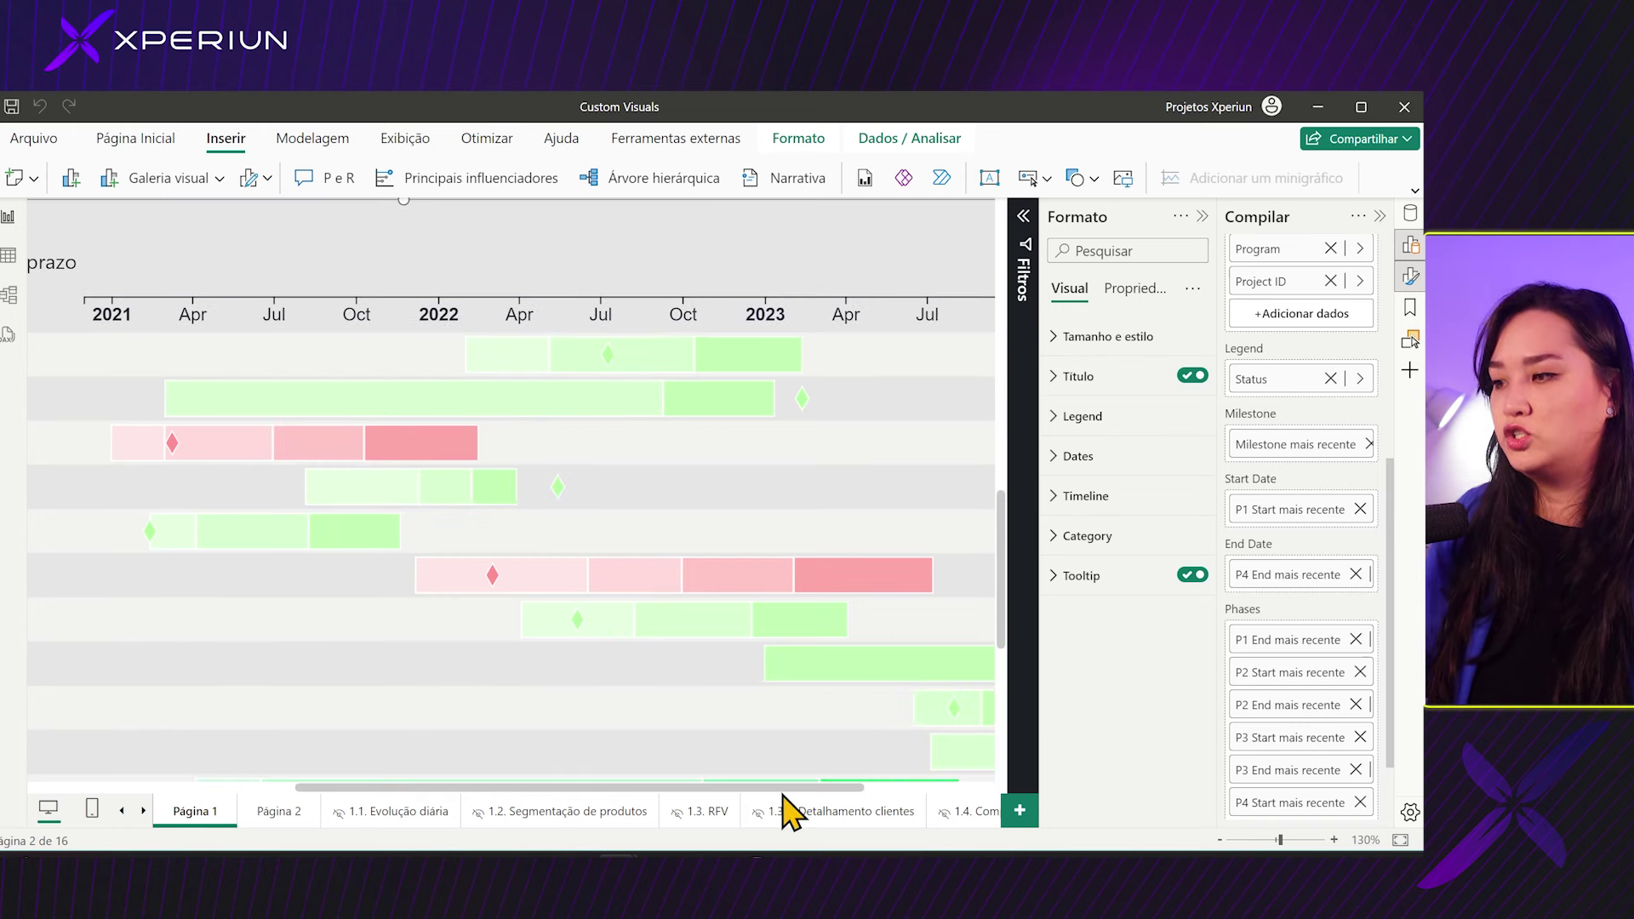
{"action": "left_click_drag", "start_coordinate": [784, 787], "coordinate": [536, 705]}
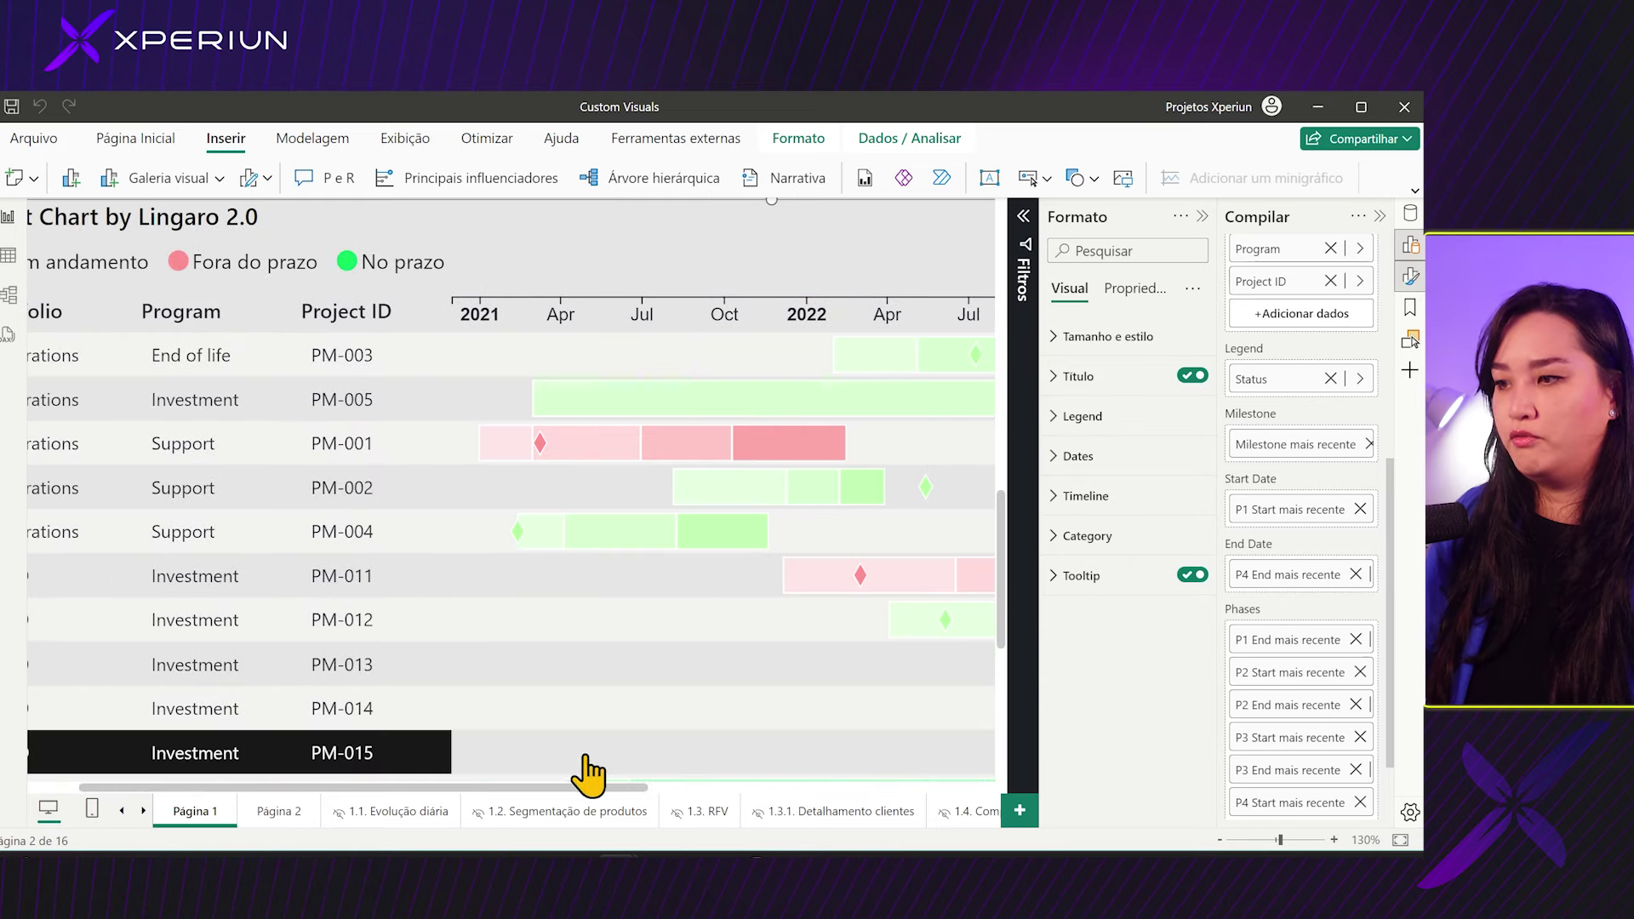
{"action": "left_click_drag", "start_coordinate": [594, 790], "coordinate": [806, 749]}
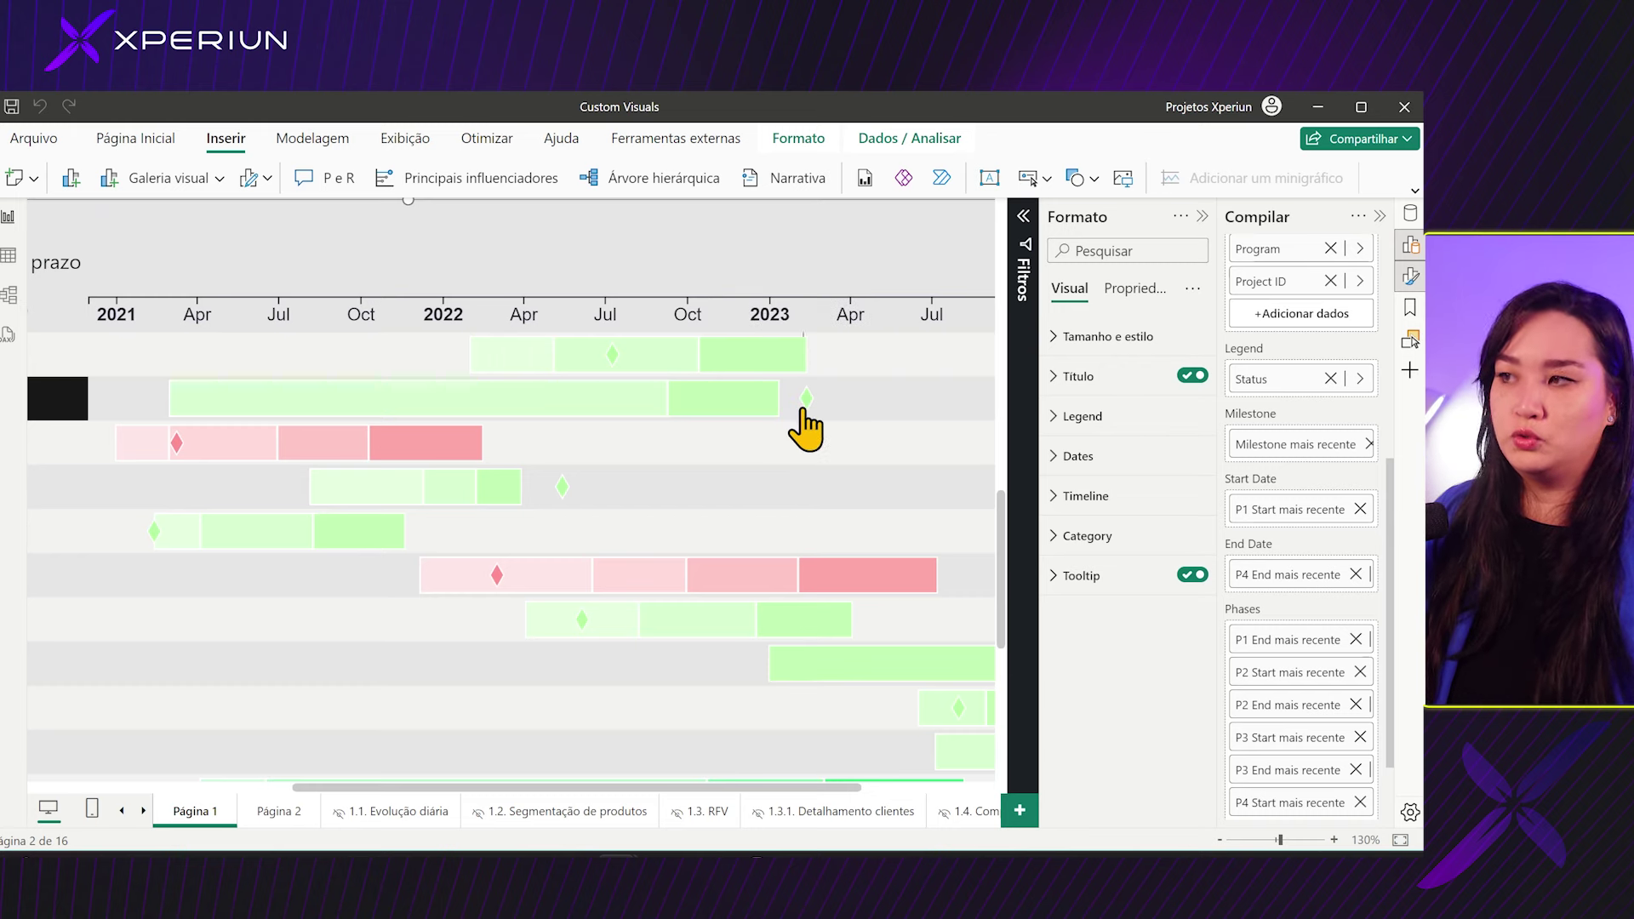
{"action": "left_click_drag", "start_coordinate": [722, 788], "coordinate": [390, 781]}
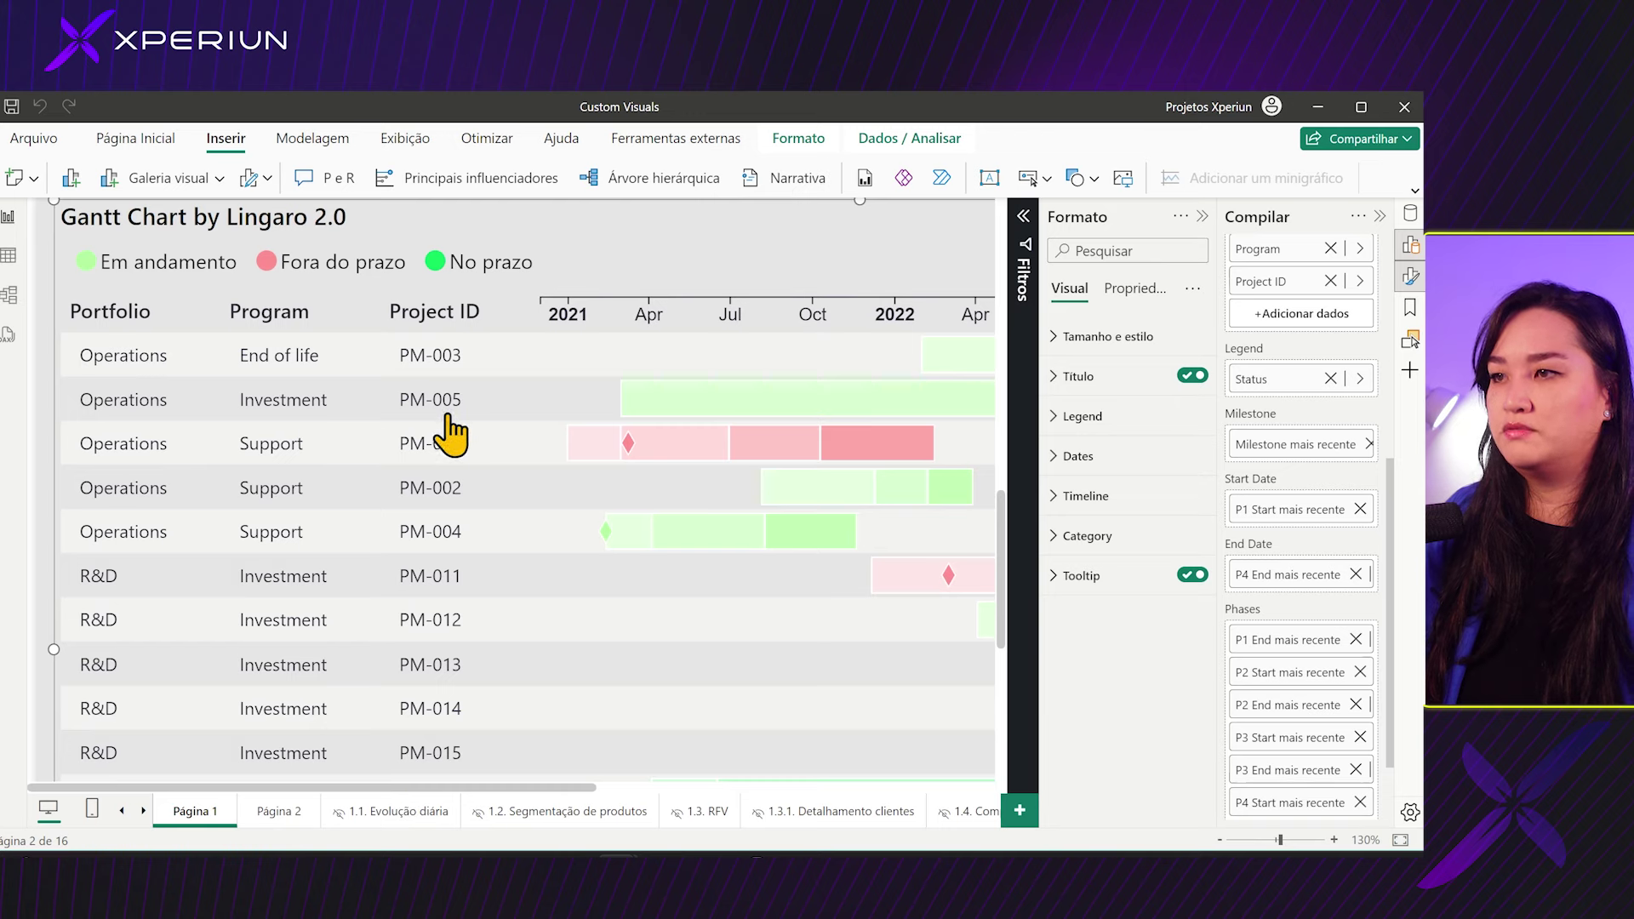
{"action": "left_click", "coordinate": [11, 257]}
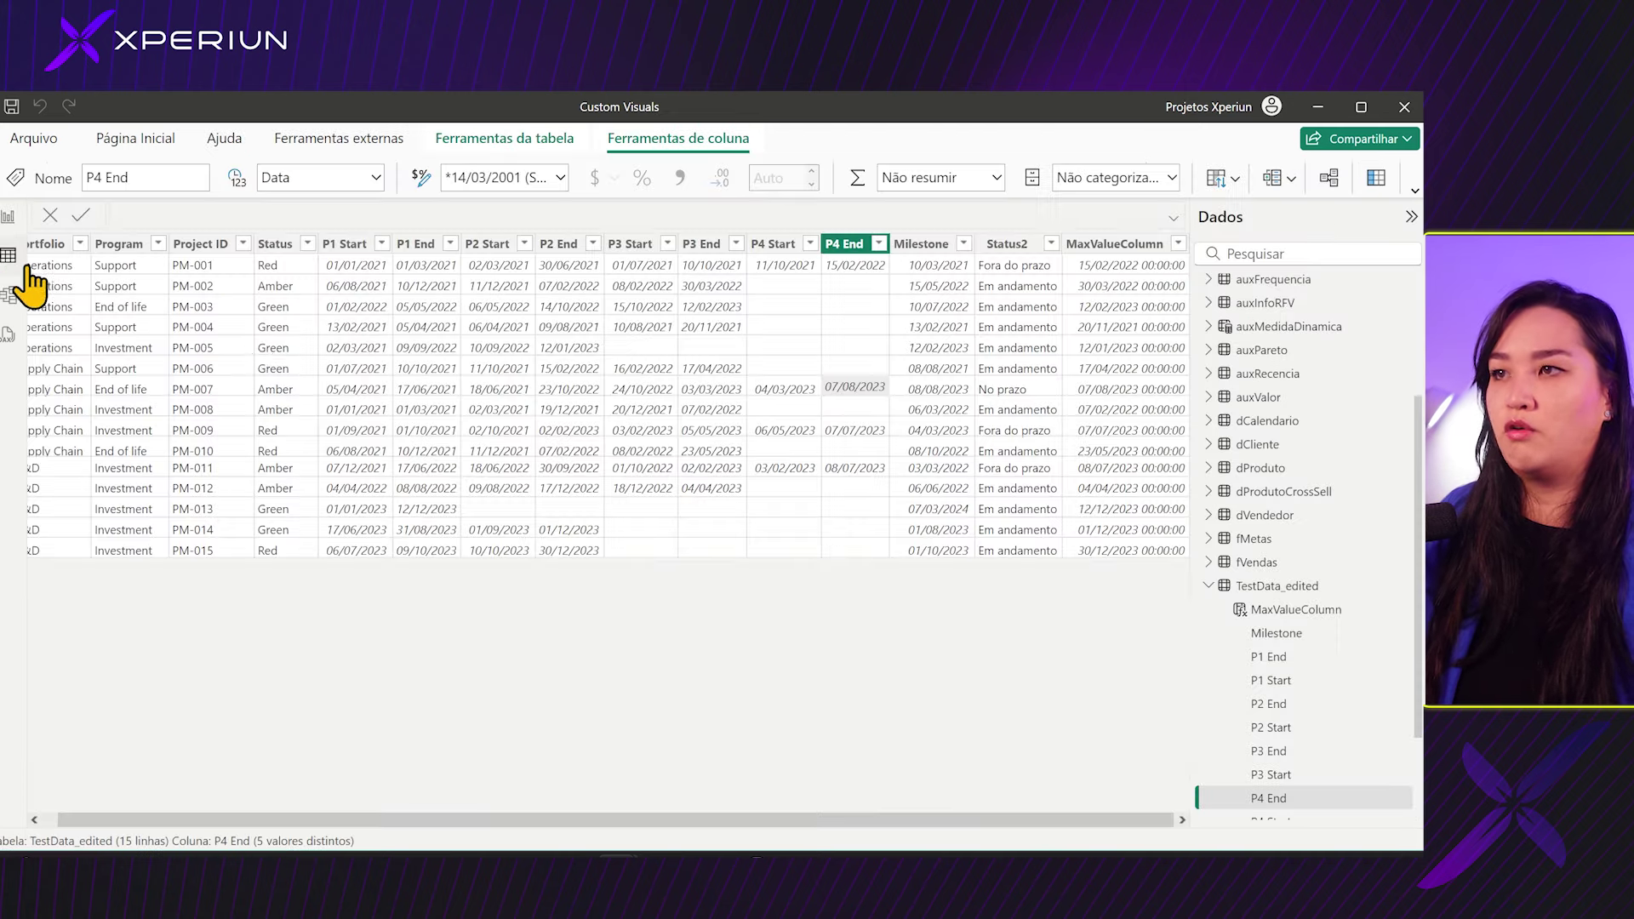
Step: Filter the Project ID column to only PM-005, then return to the report page
{"action": "left_click", "coordinate": [243, 245]}
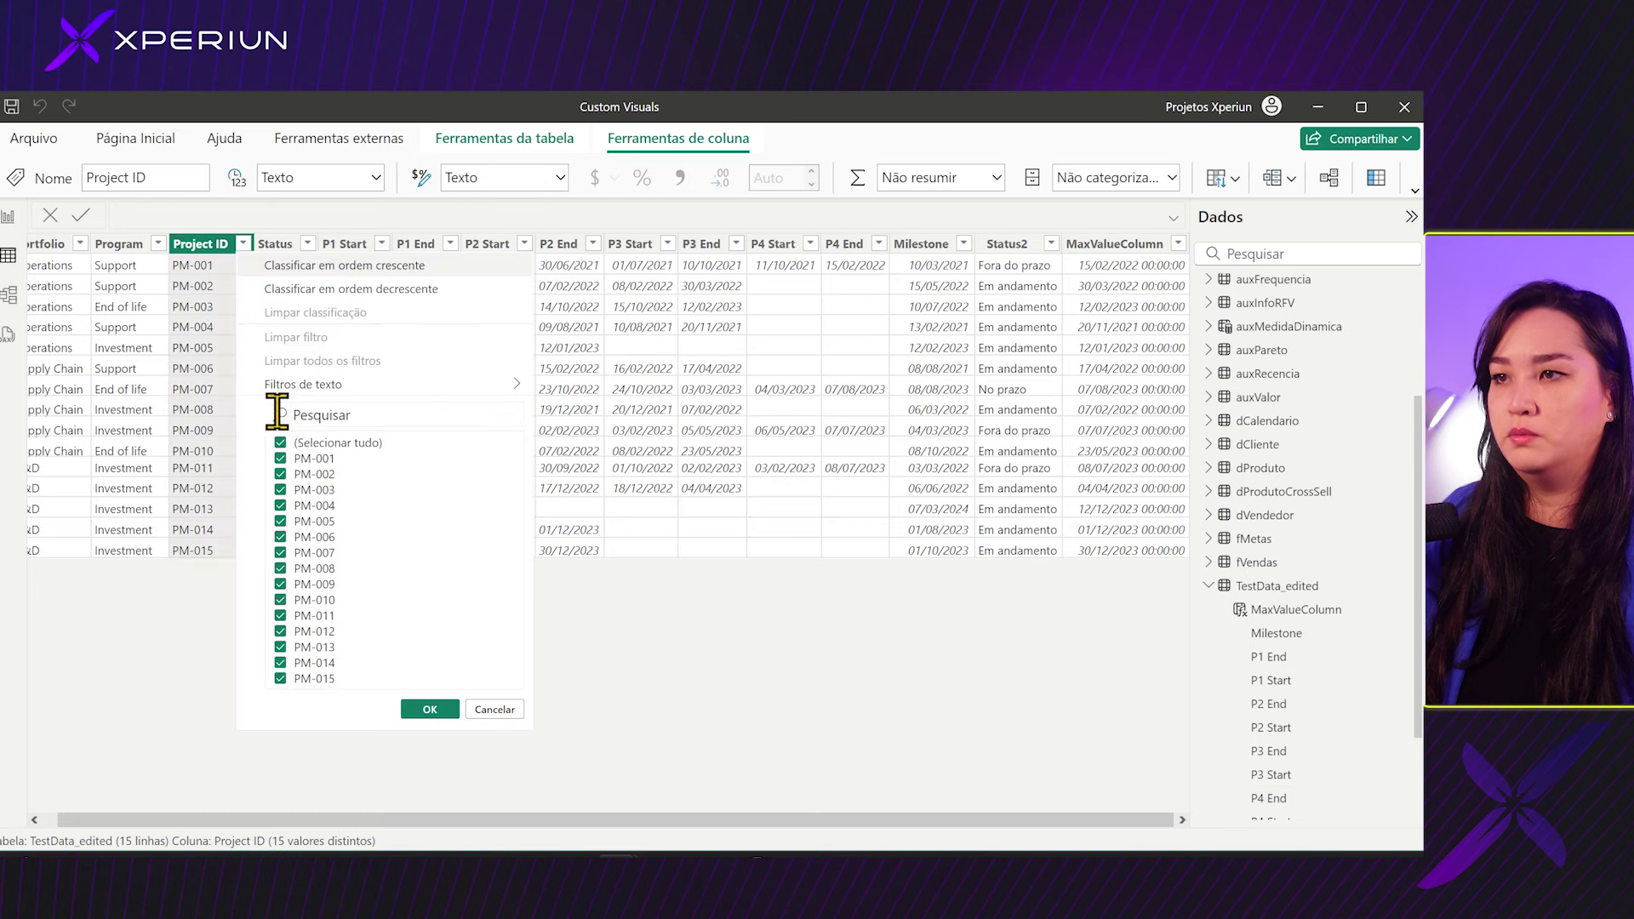
{"action": "left_click", "coordinate": [428, 709]}
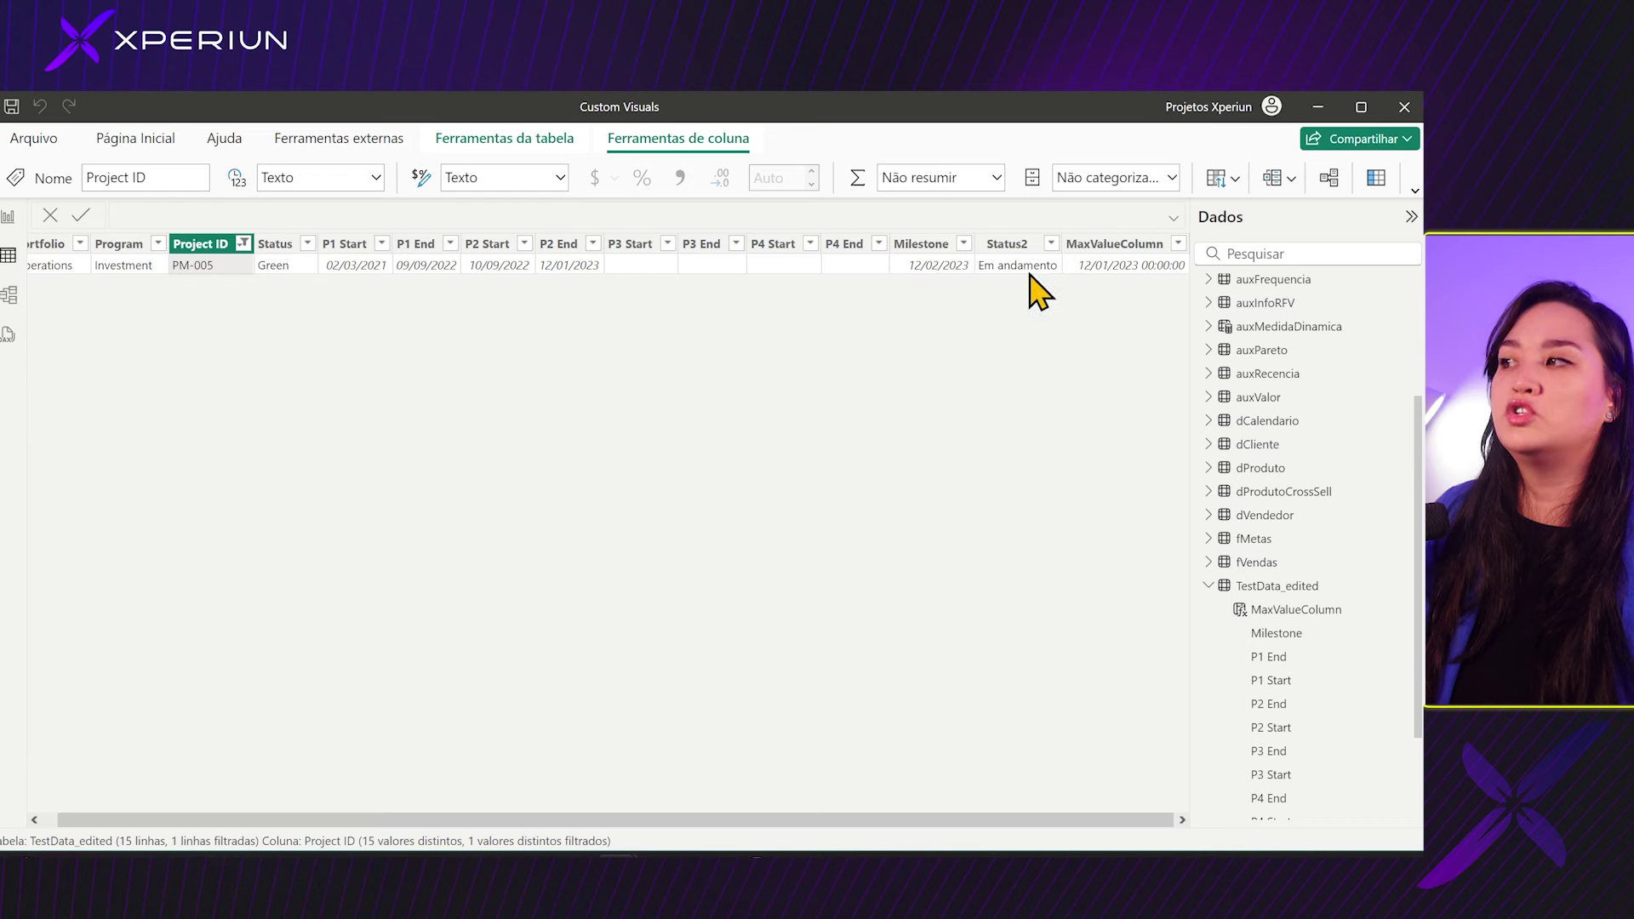
{"action": "left_click", "coordinate": [14, 218]}
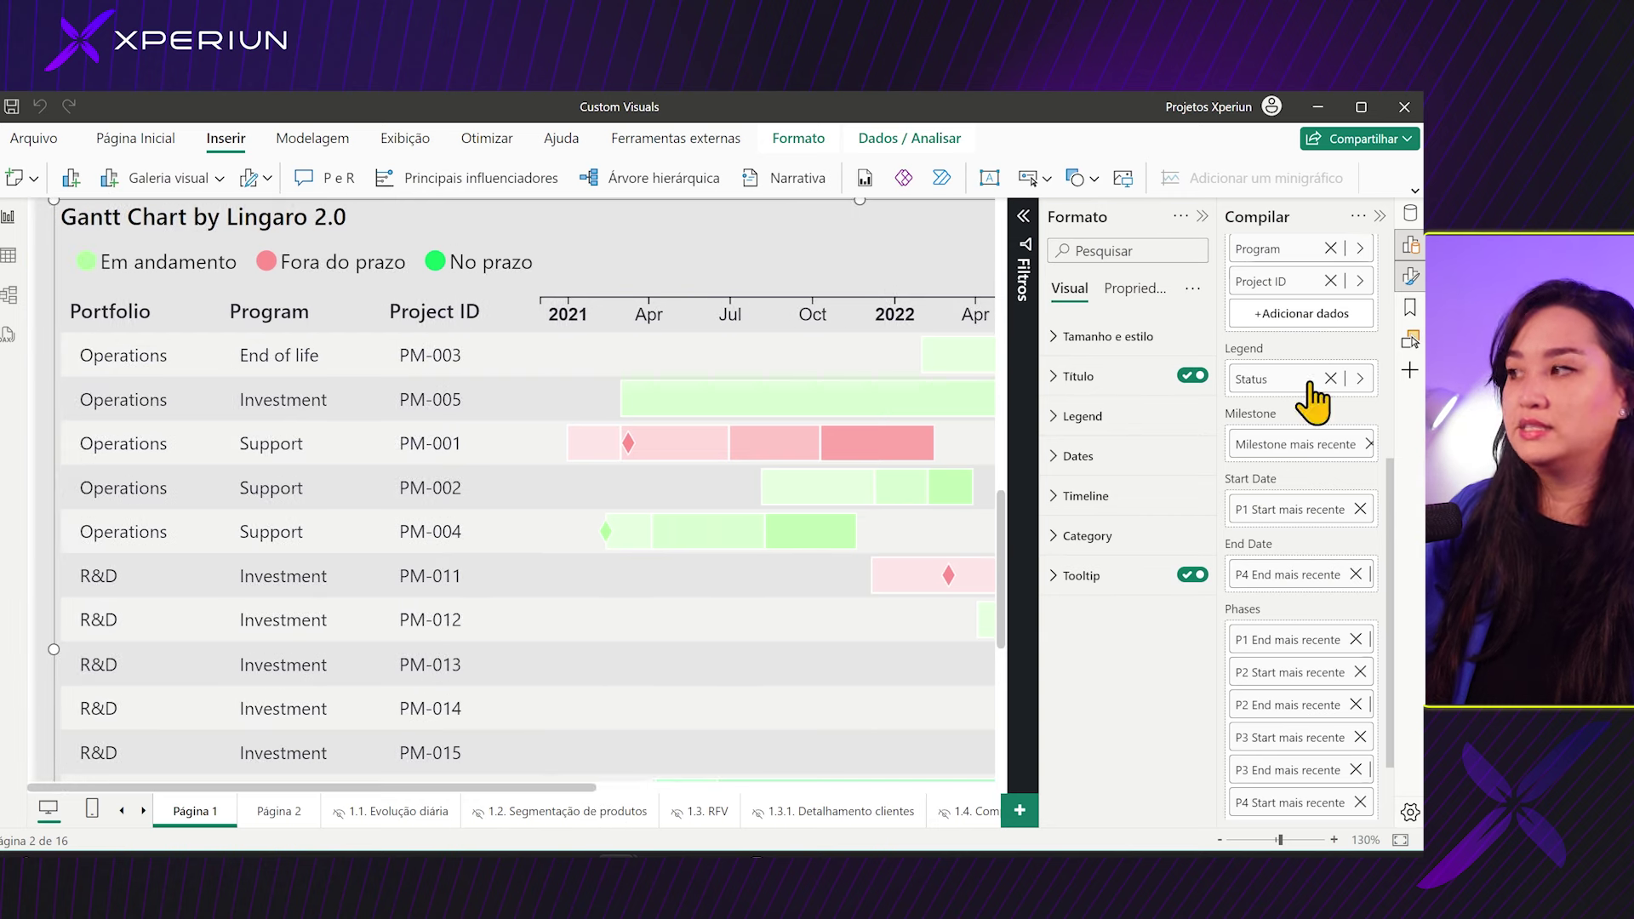
Step: Change the Gantt legend's Em andamento colour from light green to bright yellow #FFF017
{"action": "left_click", "coordinate": [1136, 417]}
{"action": "left_click", "coordinate": [1095, 534]}
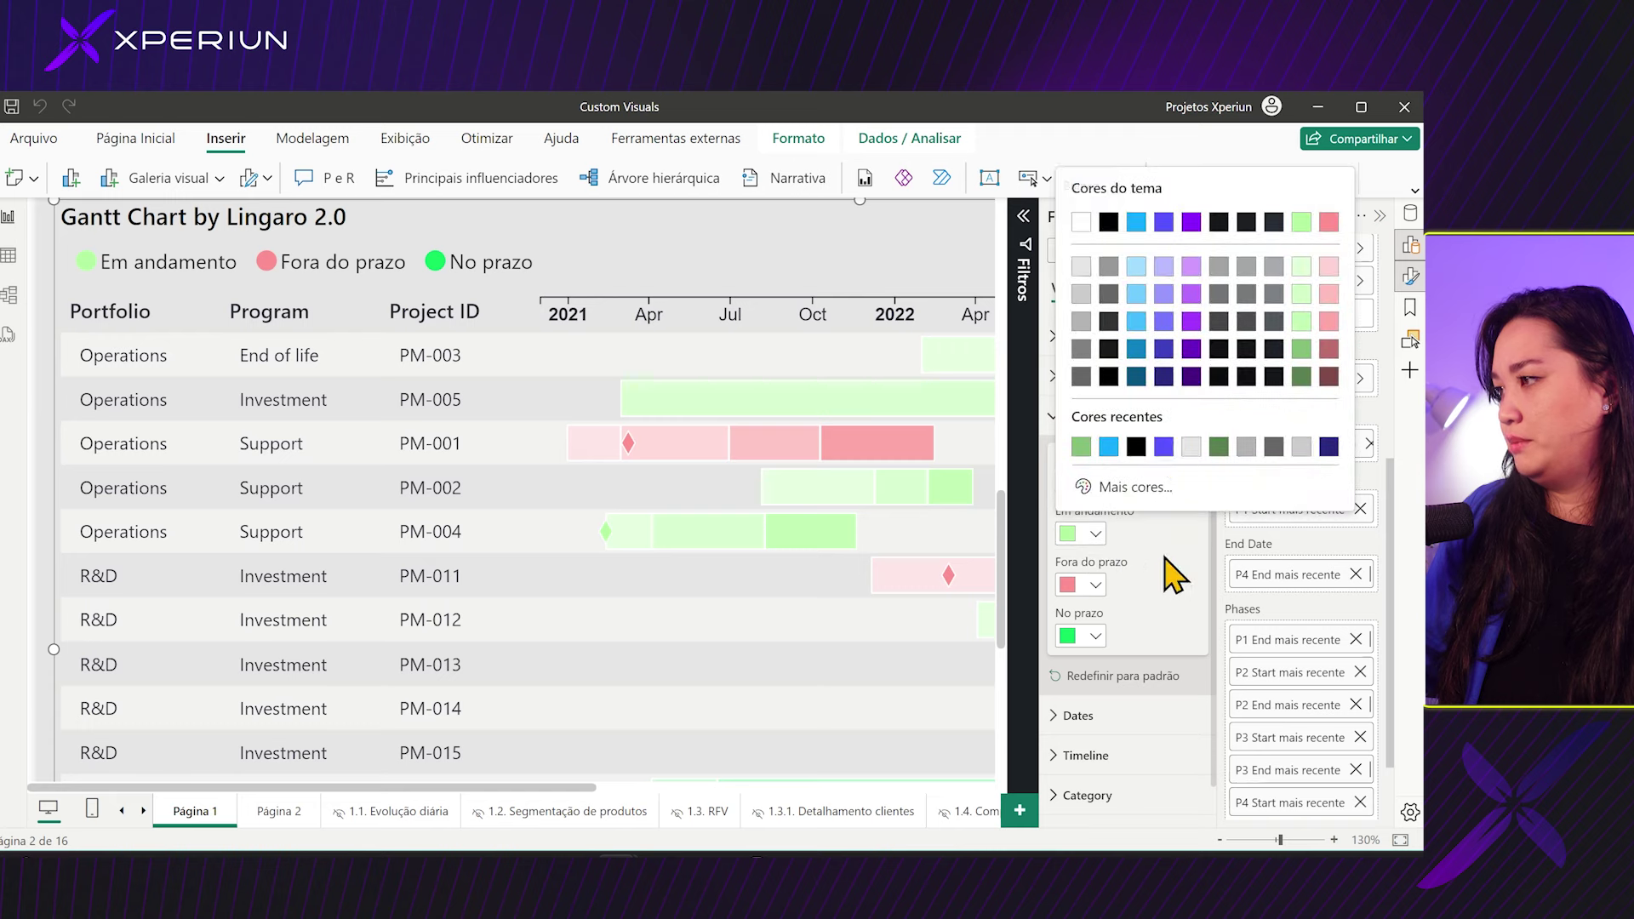
{"action": "left_click", "coordinate": [1155, 492]}
{"action": "left_click_drag", "start_coordinate": [1137, 424], "coordinate": [1114, 424]}
{"action": "left_click", "coordinate": [1291, 189]}
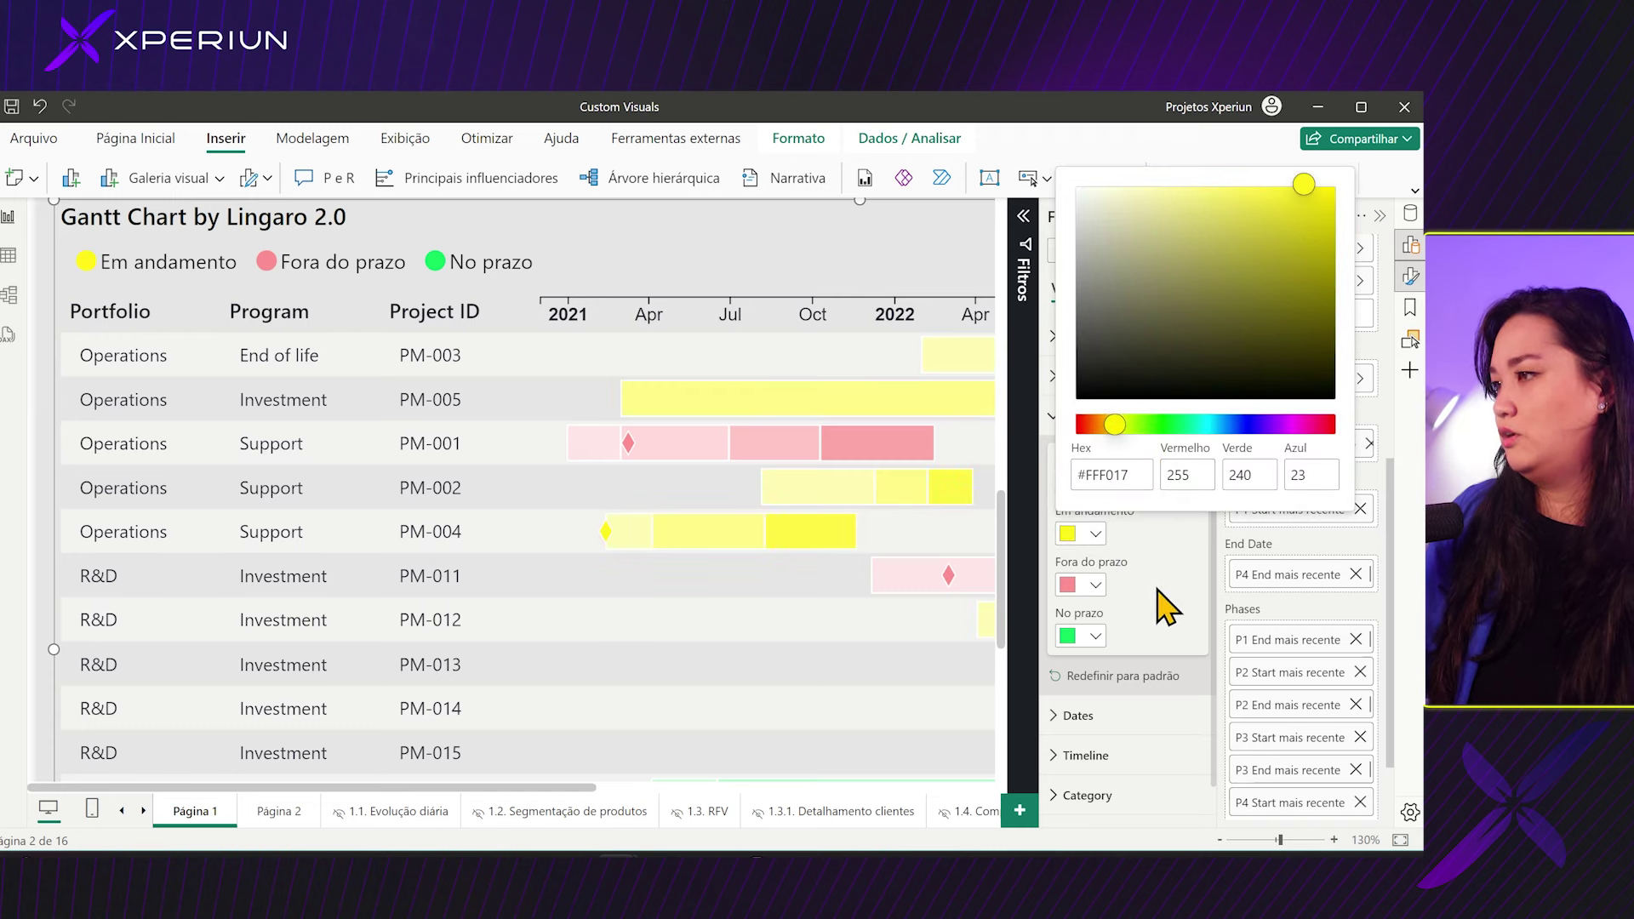
{"action": "left_click", "coordinate": [1166, 606]}
{"action": "left_click_drag", "start_coordinate": [584, 787], "coordinate": [672, 791]}
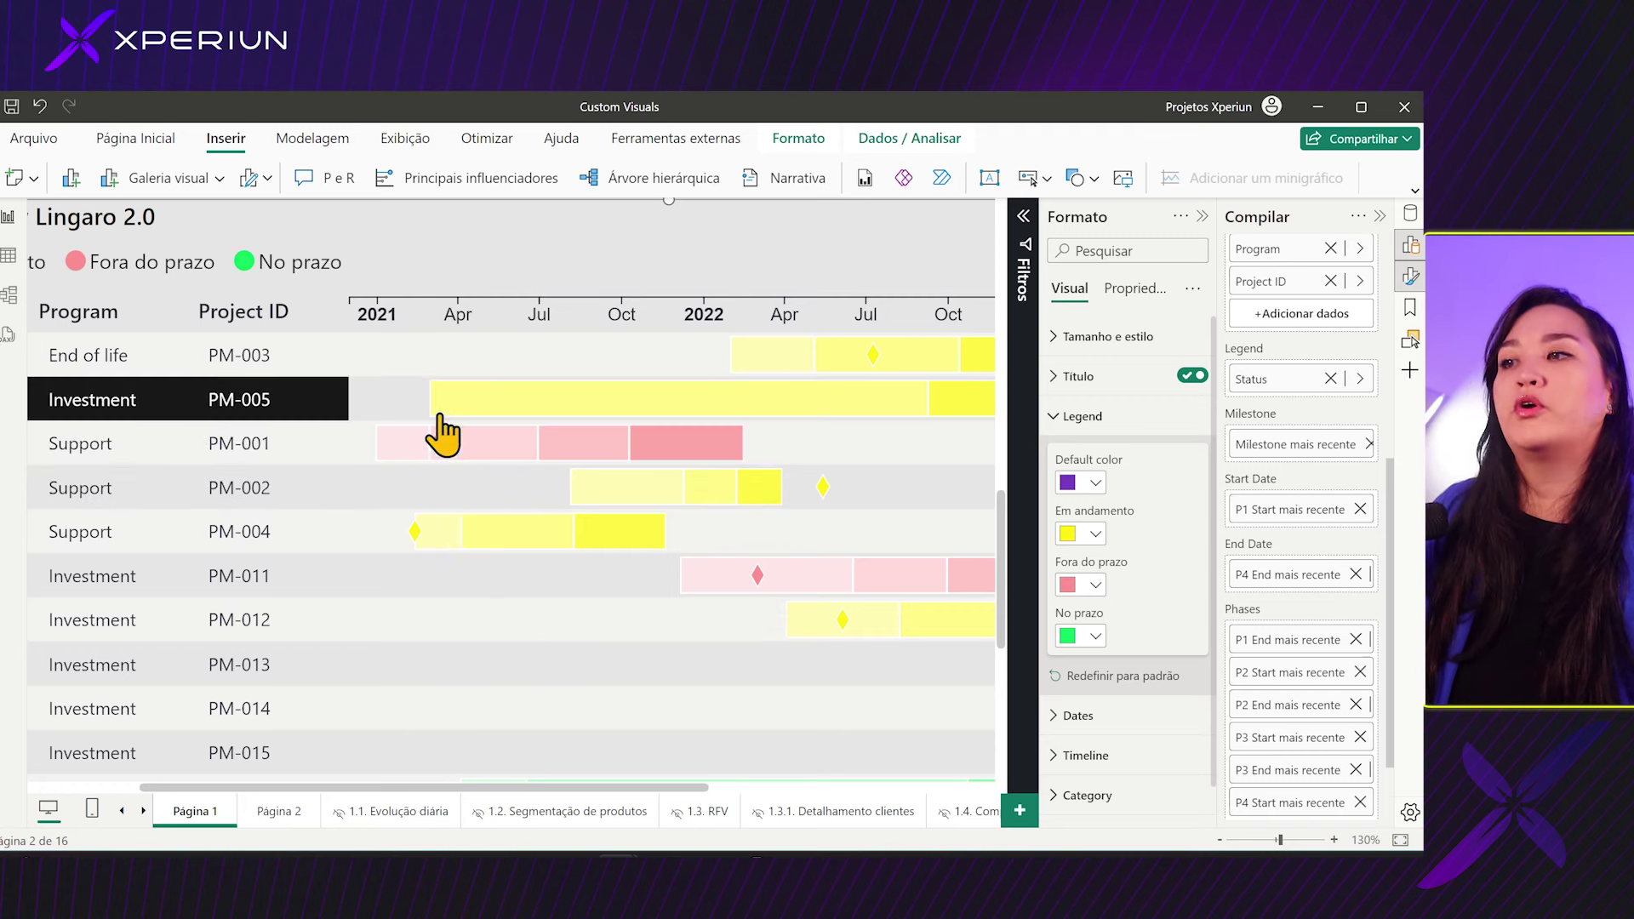
{"action": "mouse_move", "coordinate": [743, 447]}
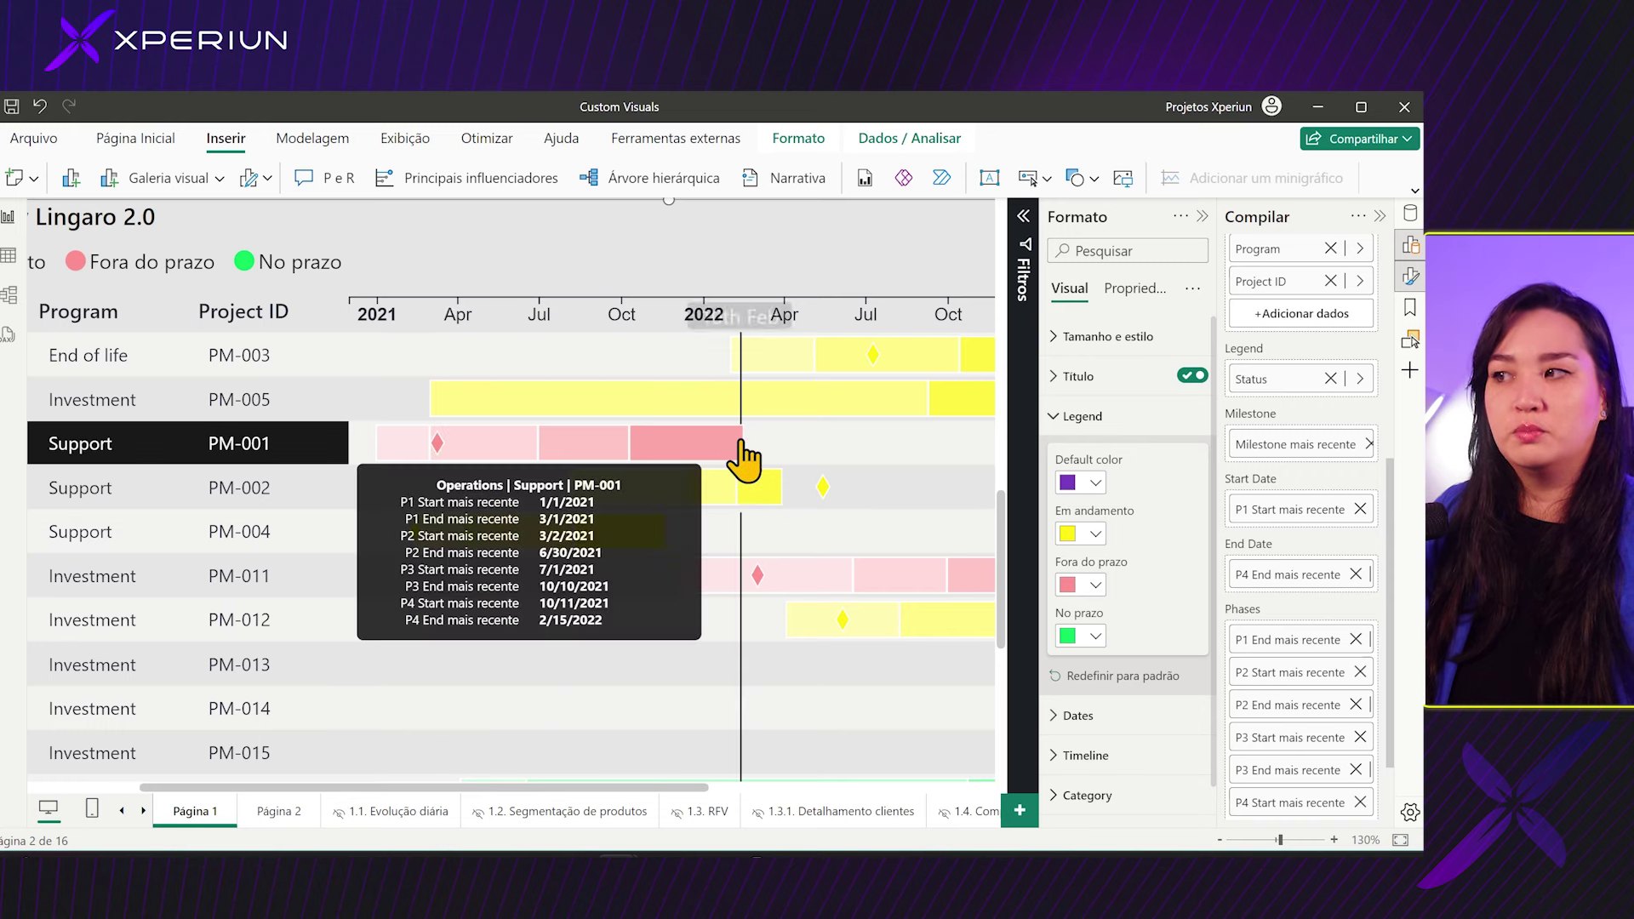
Step: Collapse the Legend section and Formato pane, then fit the whole report page in view
{"action": "scroll", "coordinate": [766, 510], "scroll_direction": "down", "scroll_amount": 1}
{"action": "scroll", "coordinate": [784, 536], "scroll_direction": "down", "scroll_amount": 1}
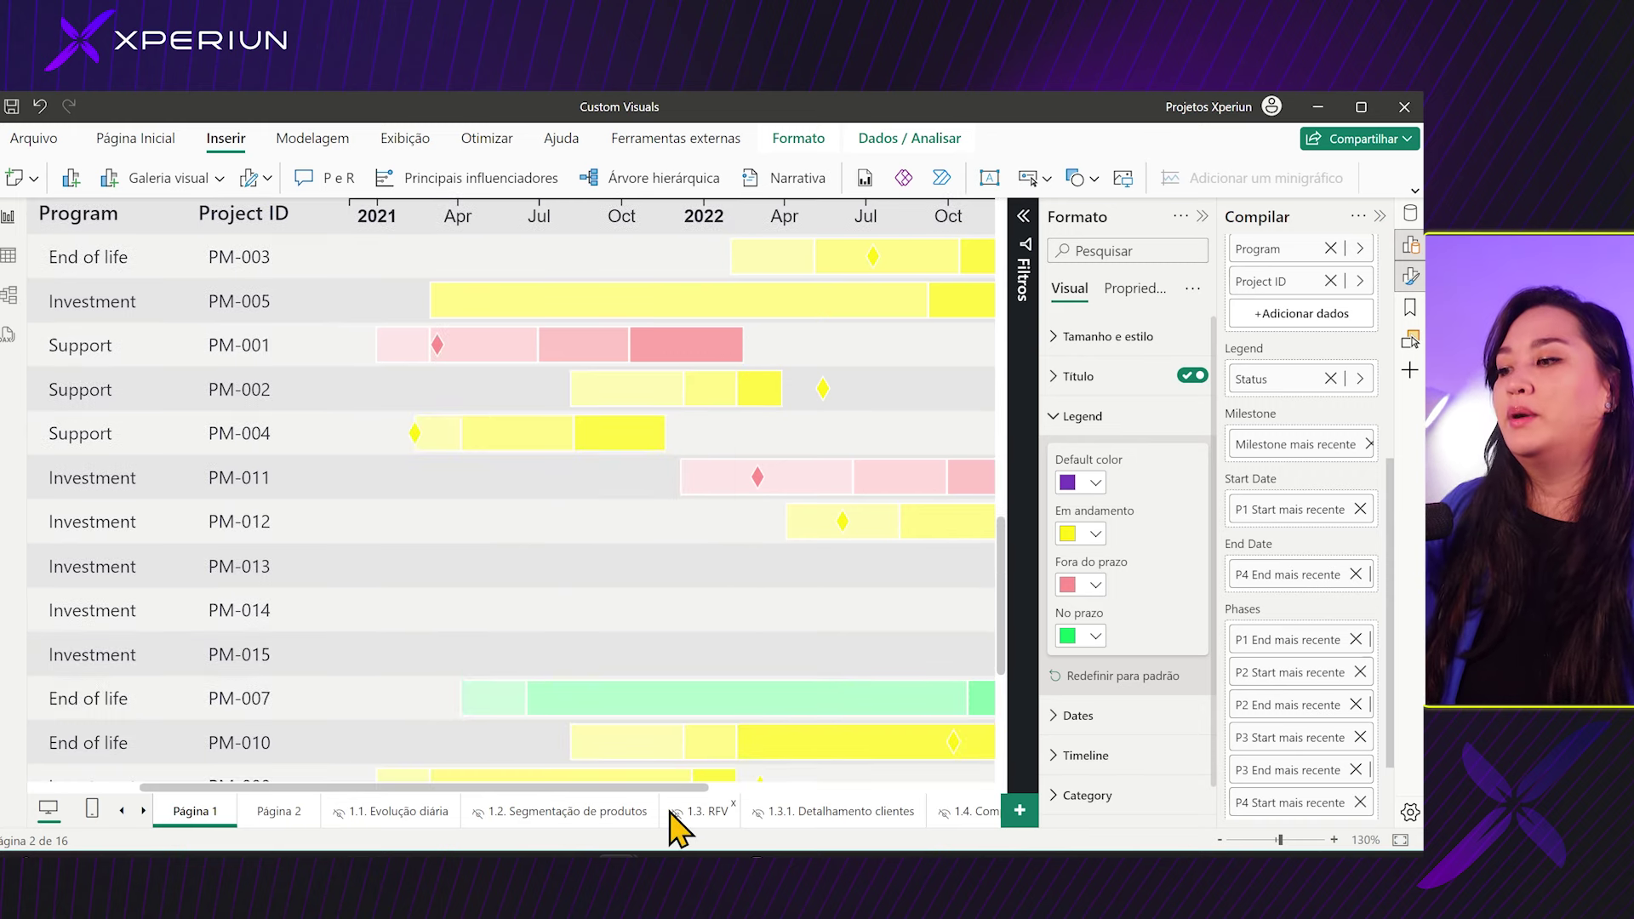
{"action": "left_click_drag", "start_coordinate": [681, 787], "coordinate": [904, 792]}
{"action": "scroll", "coordinate": [832, 431], "scroll_direction": "down", "scroll_amount": 2}
{"action": "scroll", "coordinate": [846, 558], "scroll_direction": "down", "scroll_amount": 2}
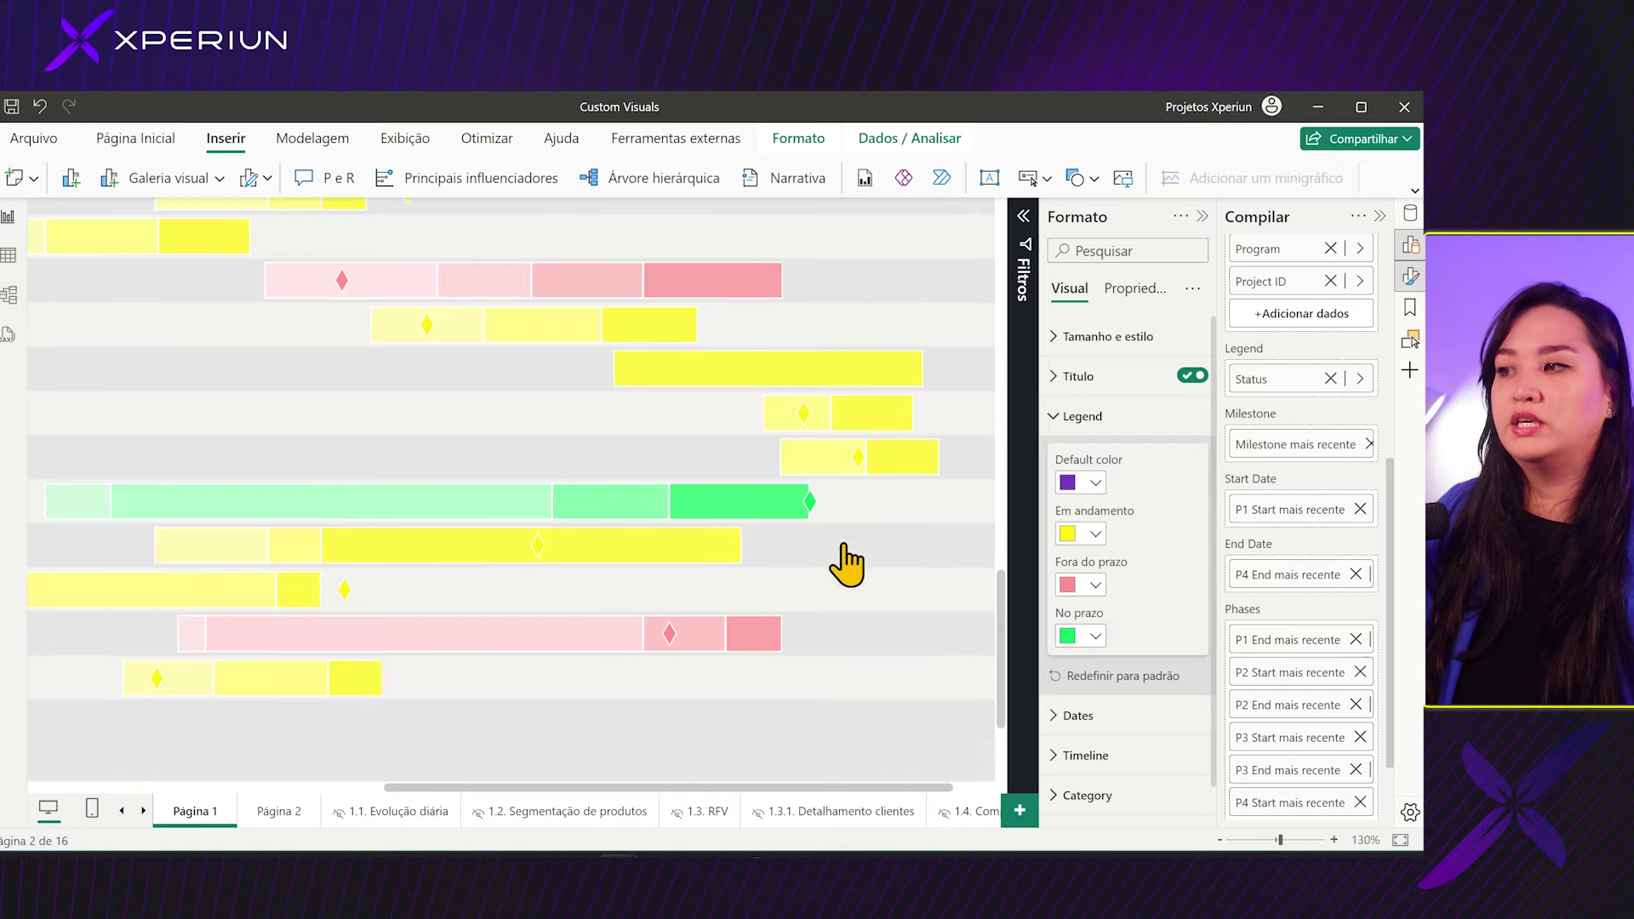
{"action": "left_click_drag", "start_coordinate": [878, 789], "coordinate": [386, 784]}
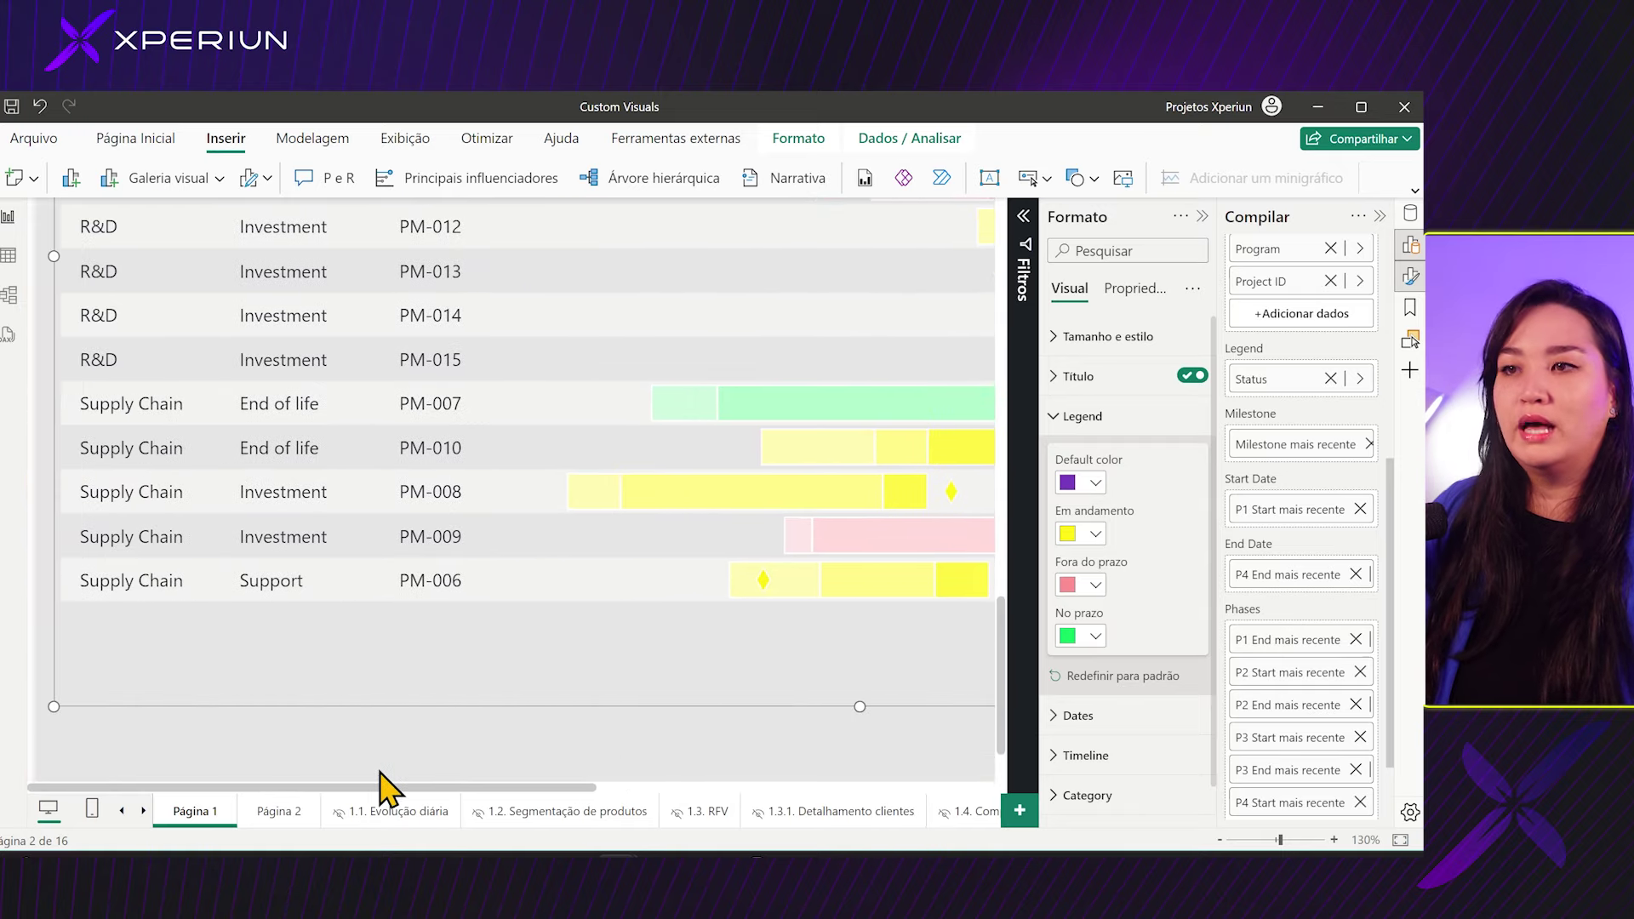
{"action": "scroll", "coordinate": [401, 467], "scroll_direction": "up", "scroll_amount": 5}
{"action": "left_click", "coordinate": [1098, 417]}
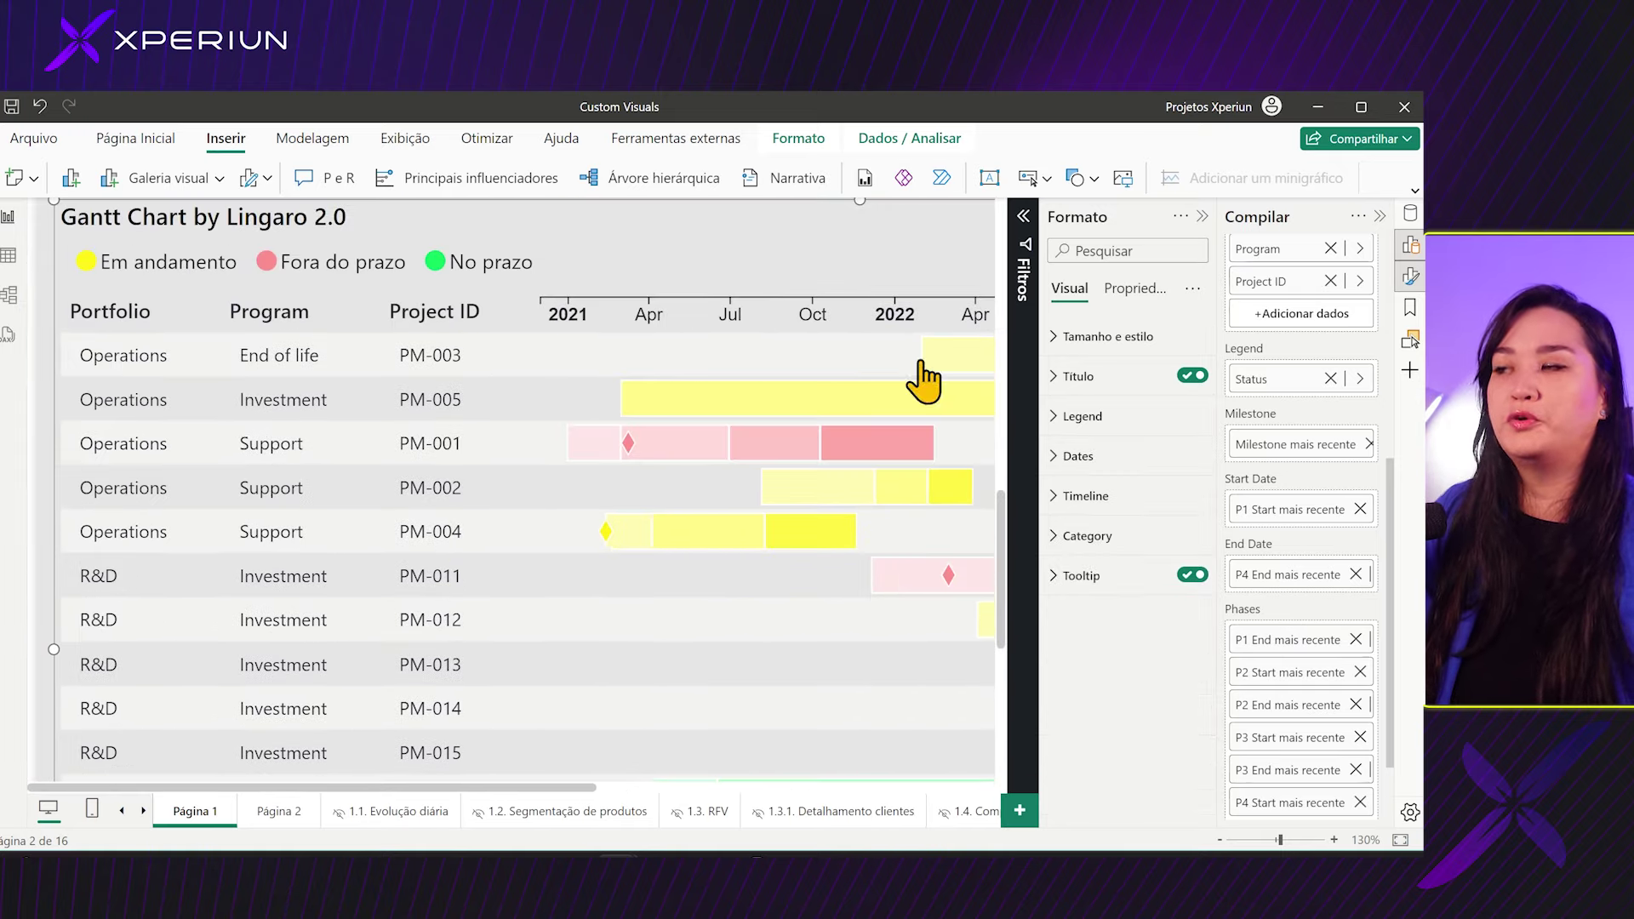
{"action": "scroll", "coordinate": [753, 319], "scroll_direction": "up", "scroll_amount": 1}
{"action": "left_click", "coordinate": [1202, 216]}
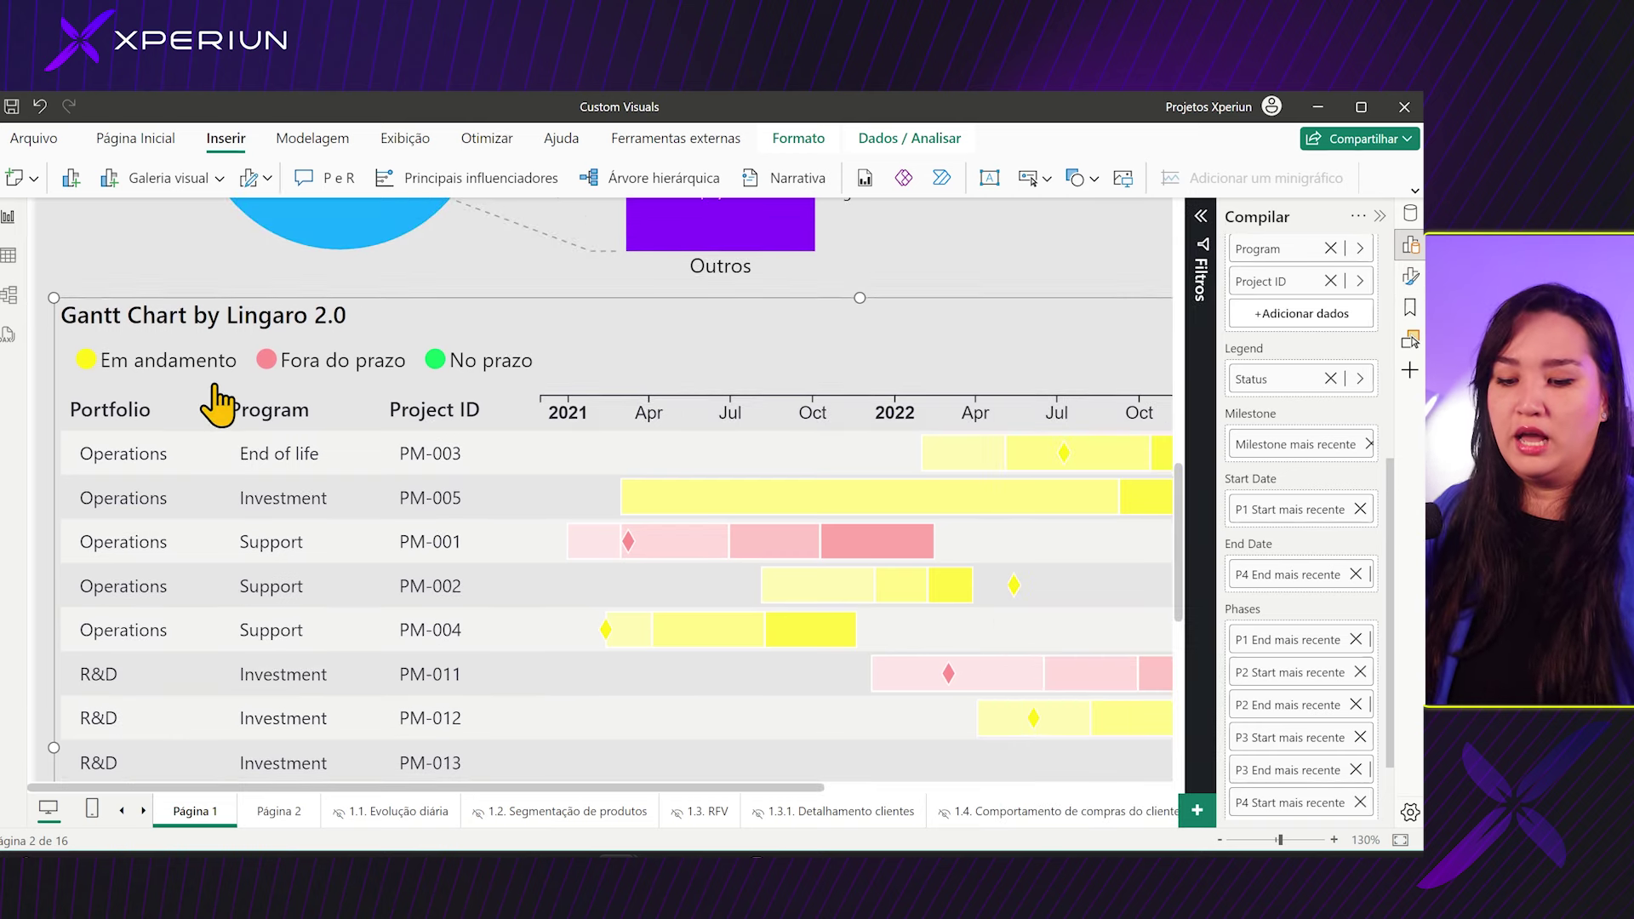
{"action": "key", "text": "ctrl+0"}
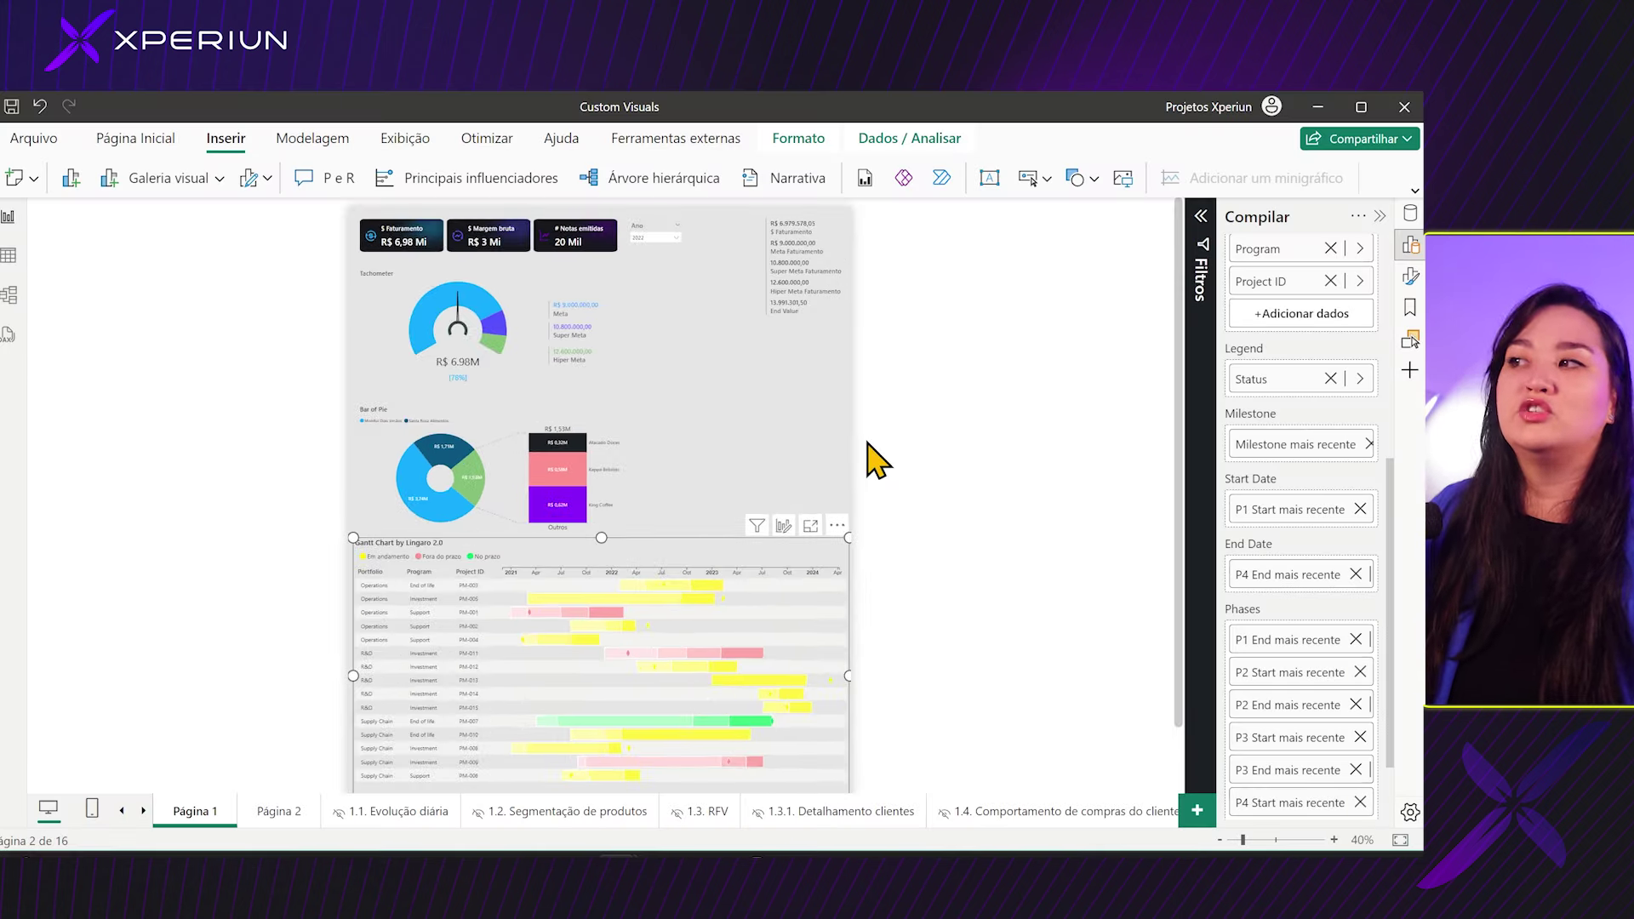
{"action": "scroll", "coordinate": [830, 463], "scroll_direction": "up", "scroll_amount": 2, "text": "ctrl"}
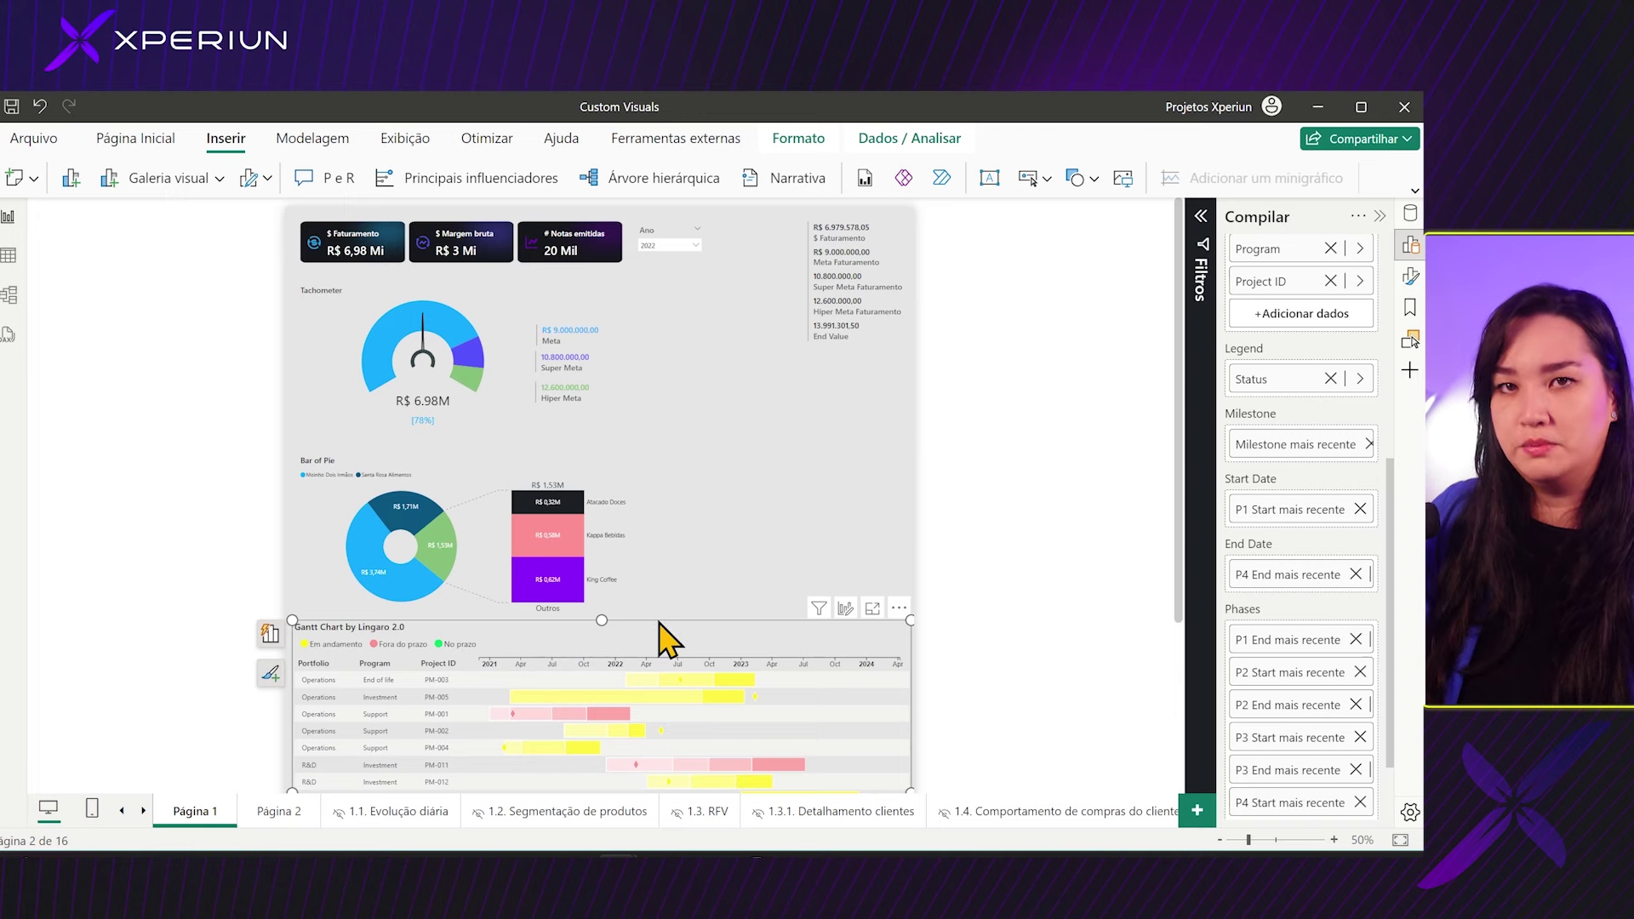